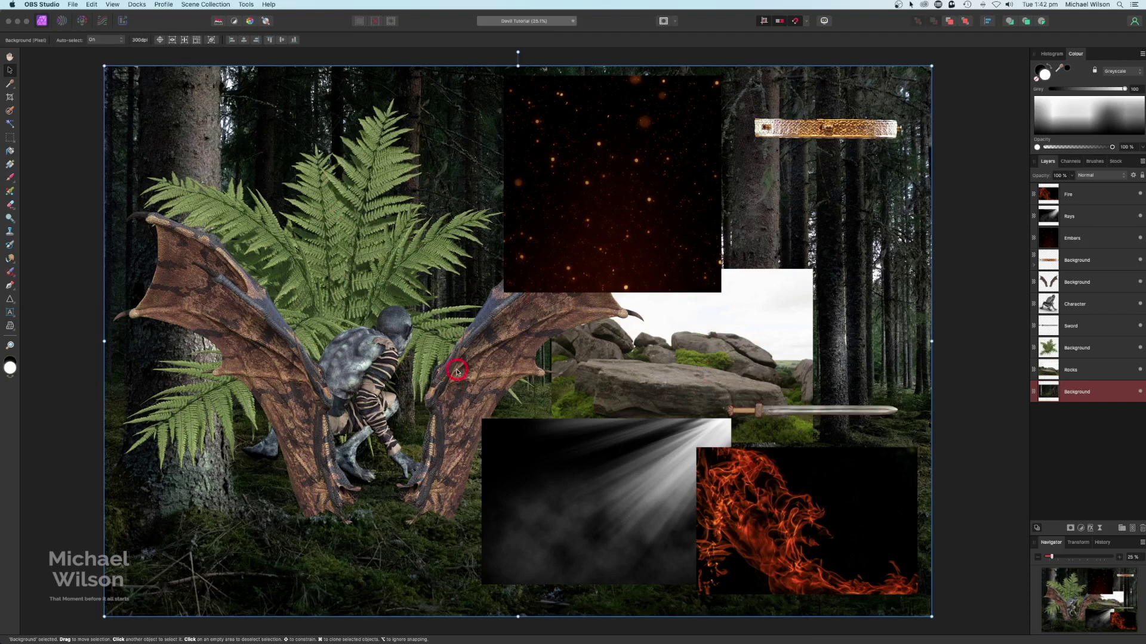
Step: Hide all layers from Rocks up to Fire so that only the forest Background layer stays visible
left_click(1079, 378)
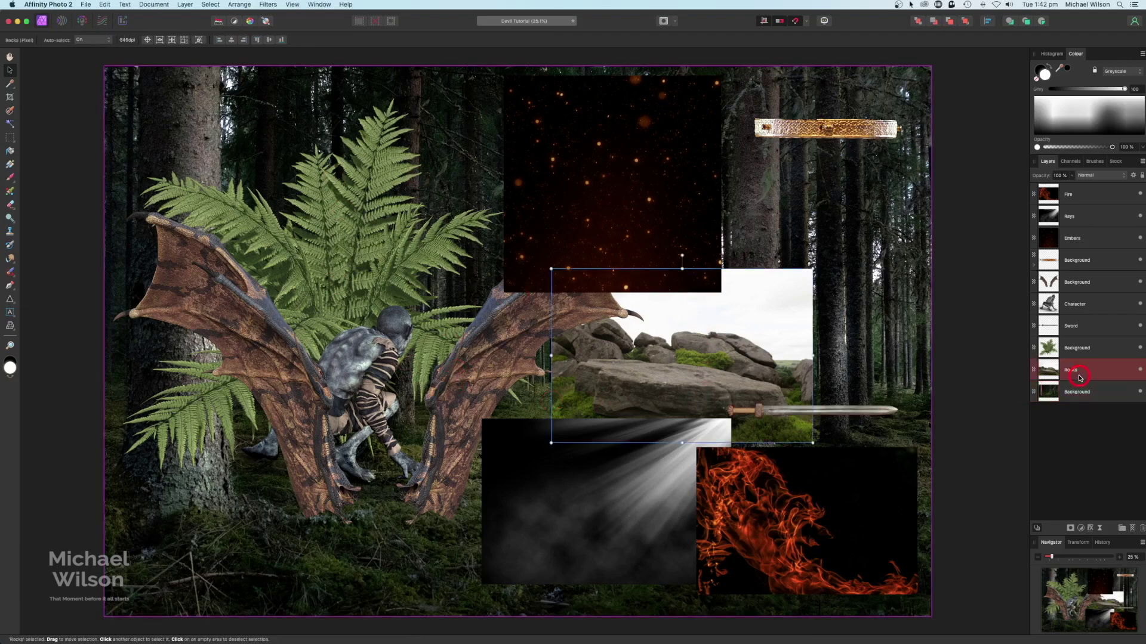
left_click(1098, 199, "shift")
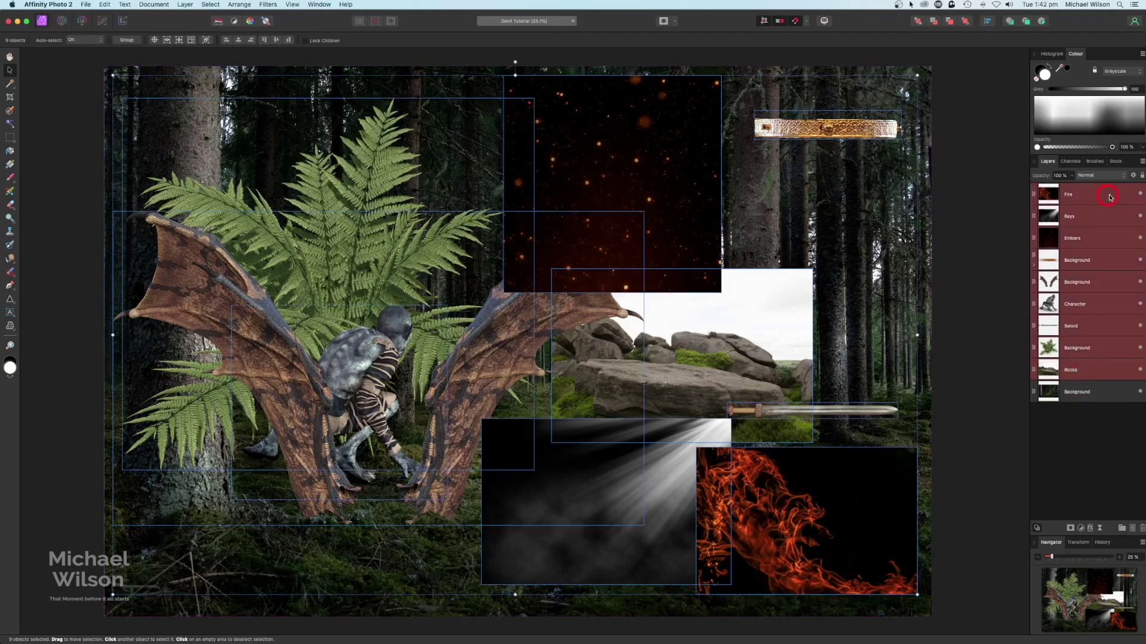
left_click(1140, 195)
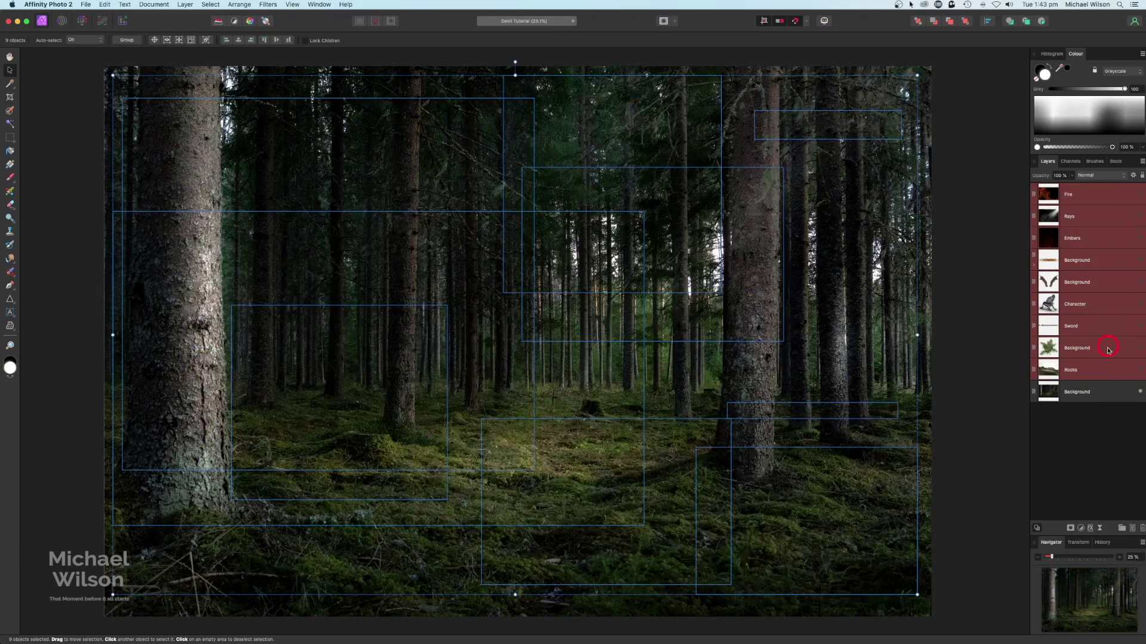
left_click(1106, 395)
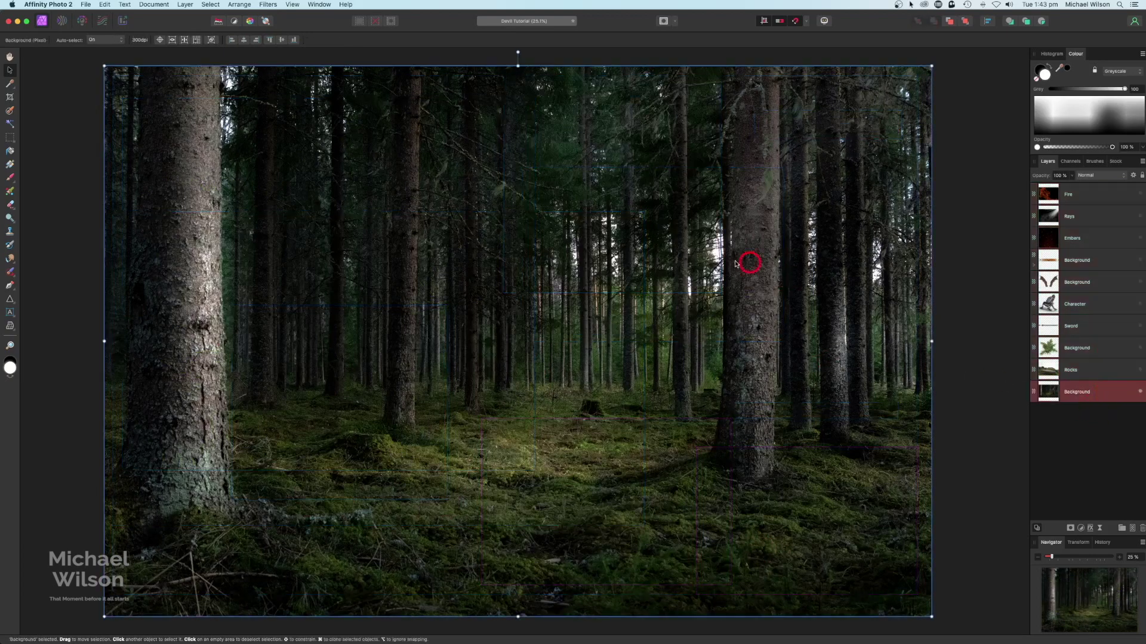
left_click(1098, 439)
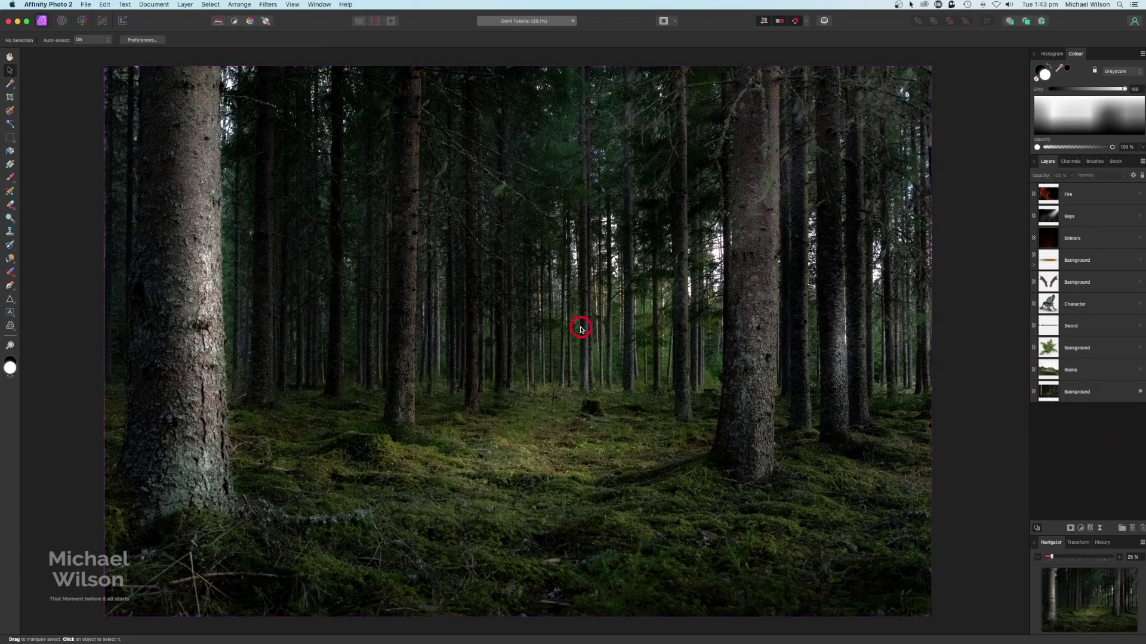
Step: Add a new pixel layer and place it beneath the forest Background layer
left_click(1081, 391)
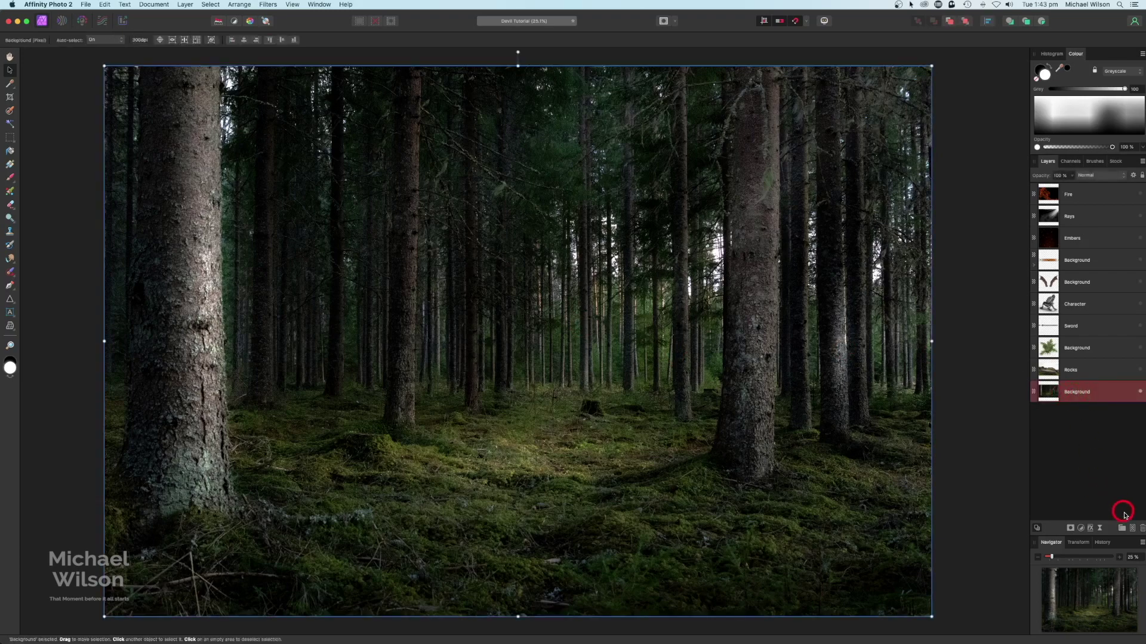
left_click(1127, 525)
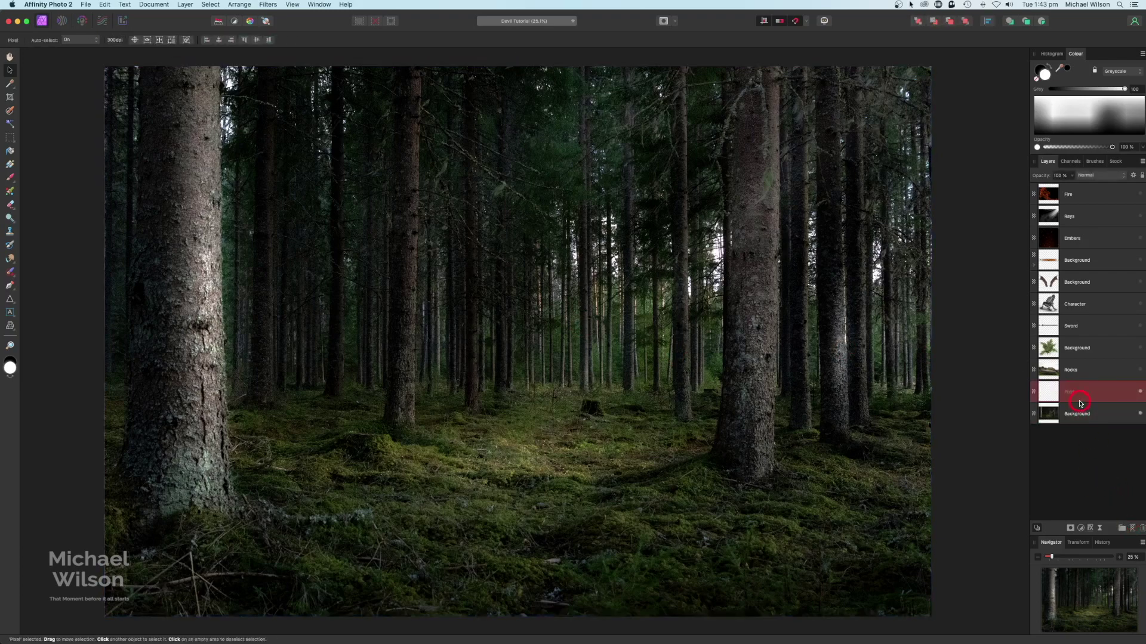
left_click_drag(1080, 399, 1076, 416)
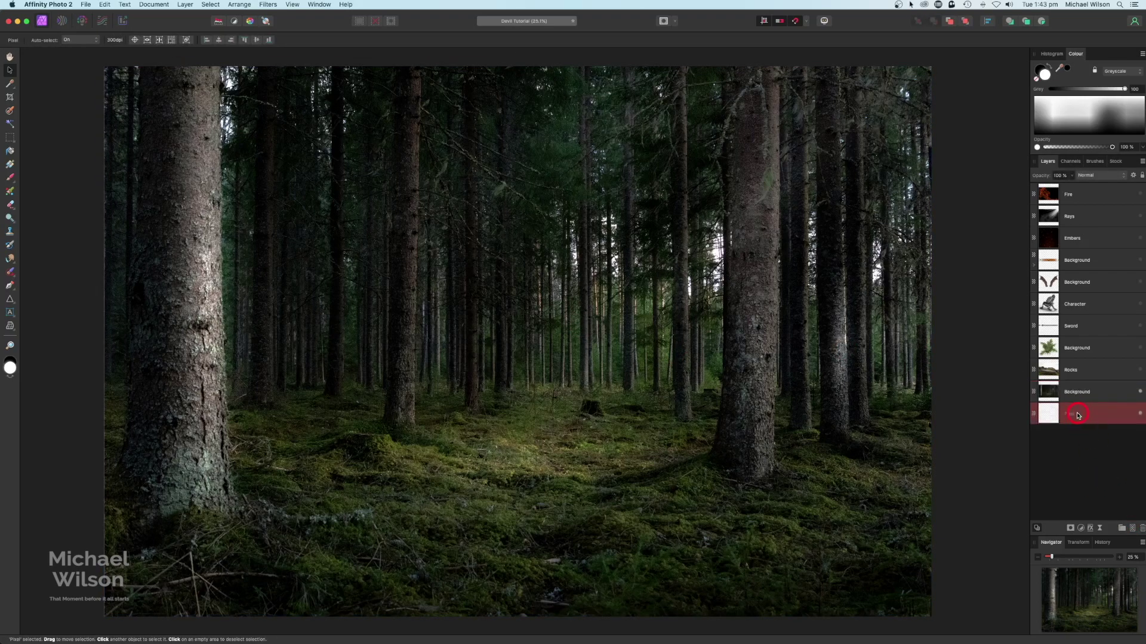
Step: Flood fill the new bottom layer with a very dark blue and check it by temporarily hiding the forest layer
left_click(10, 152)
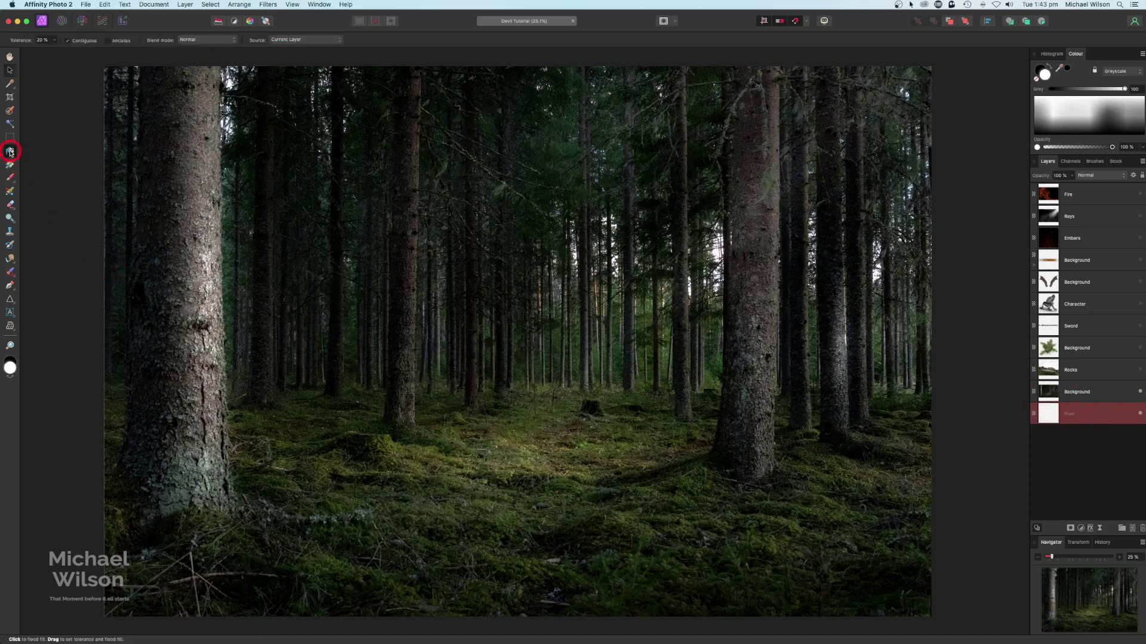
double_click(1045, 74)
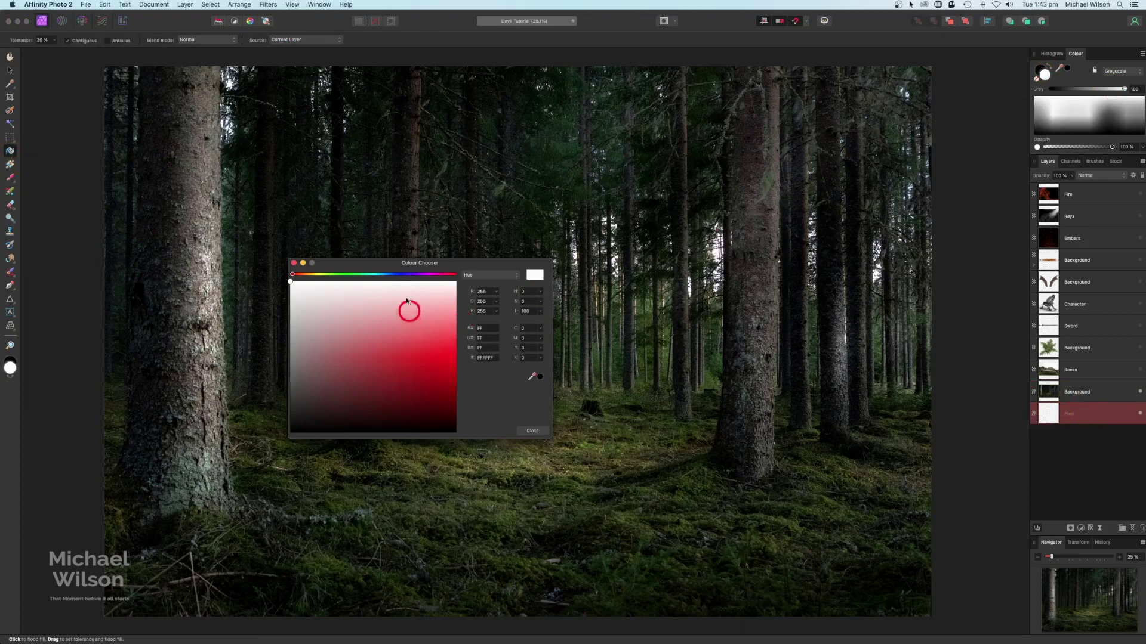
left_click(398, 275)
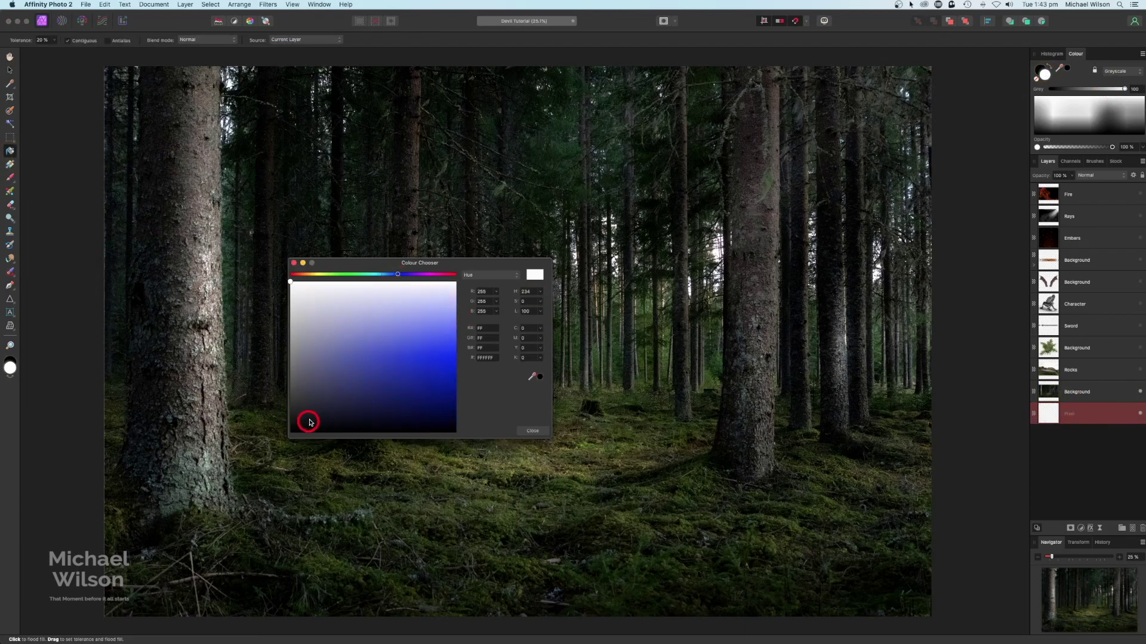
left_click(319, 422)
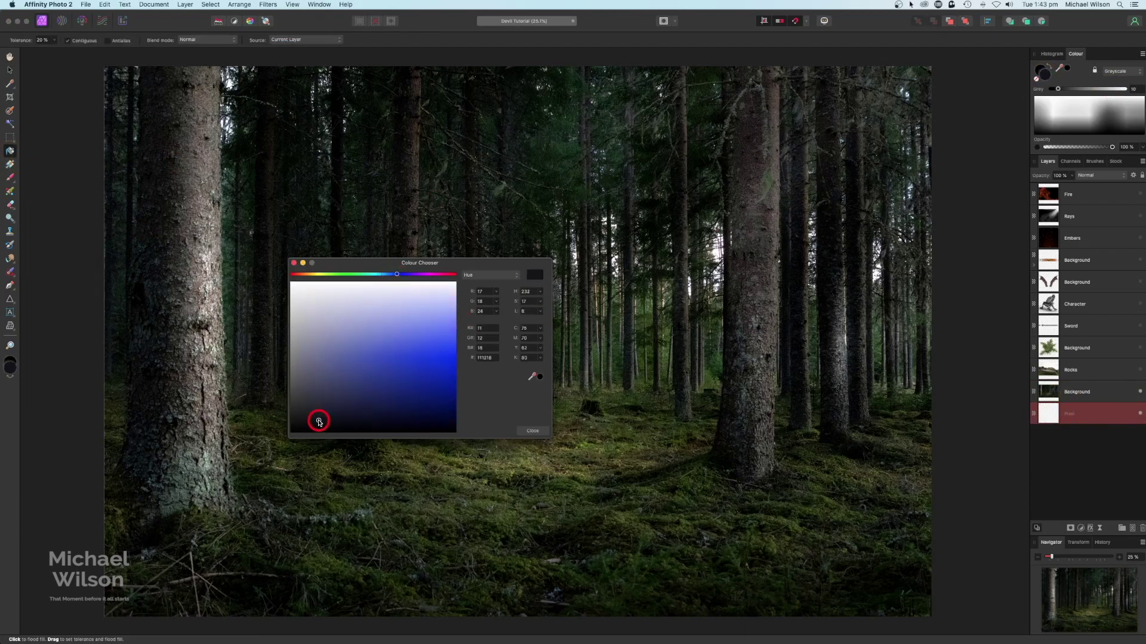
left_click_drag(320, 422, 337, 417)
left_click(293, 263)
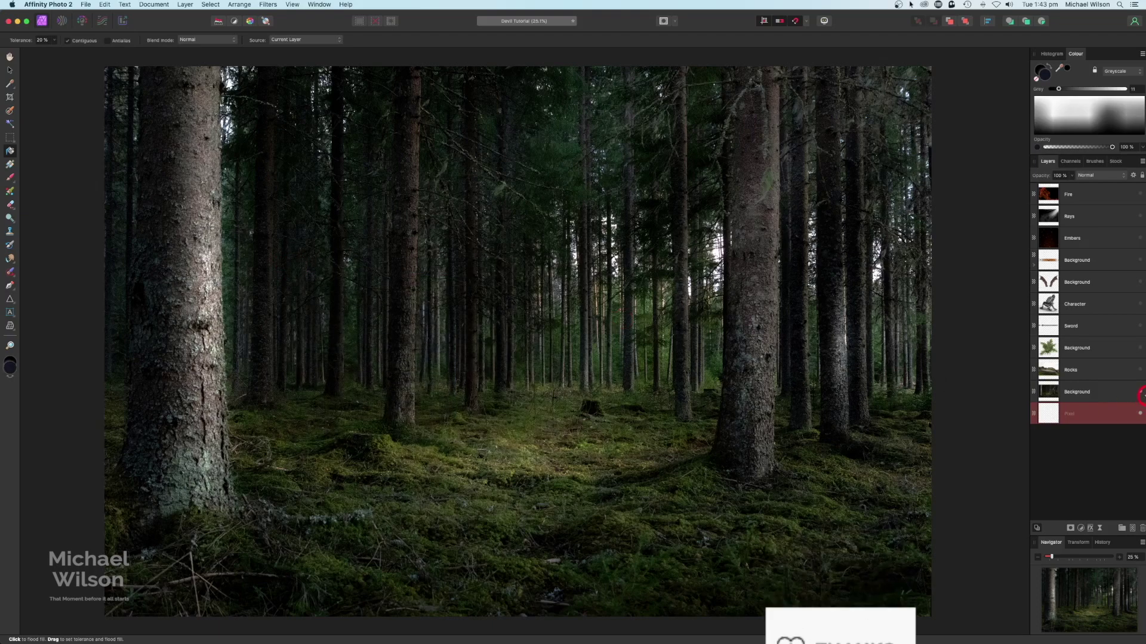
left_click(1140, 394)
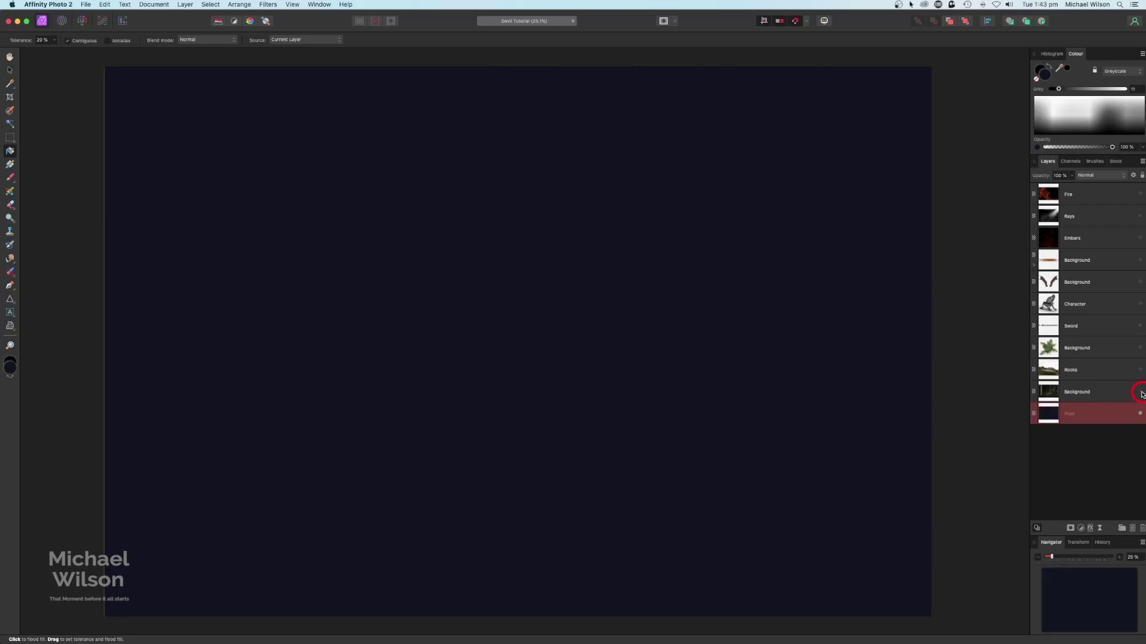
left_click(1140, 394)
Step: Select the highlights of the forest Background layer by tonal range
left_click(1065, 393)
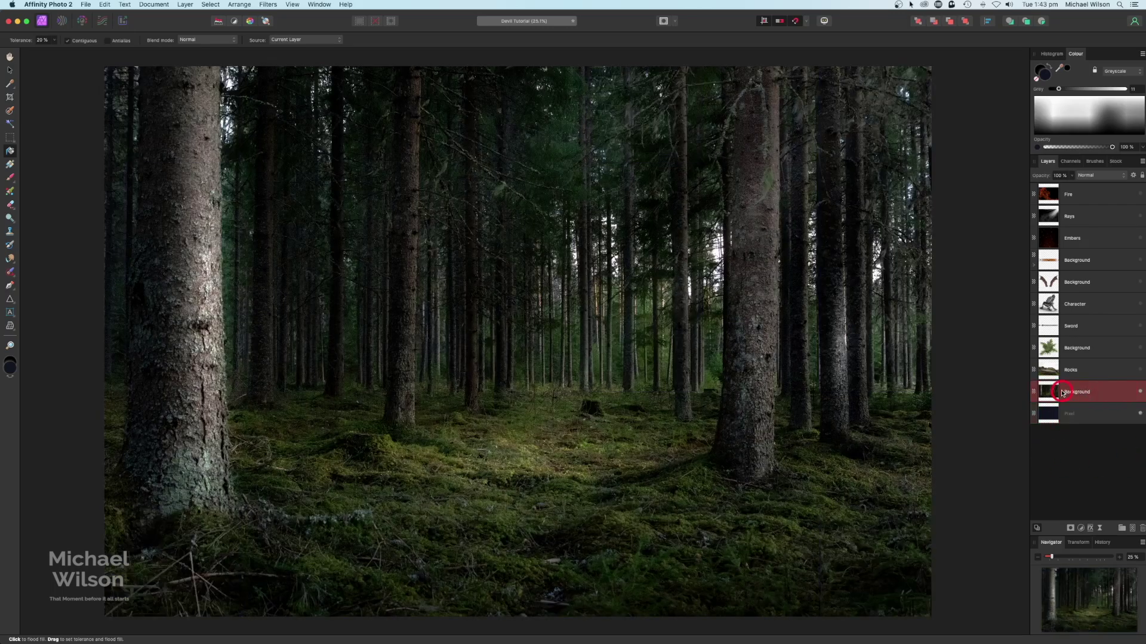
left_click(213, 4)
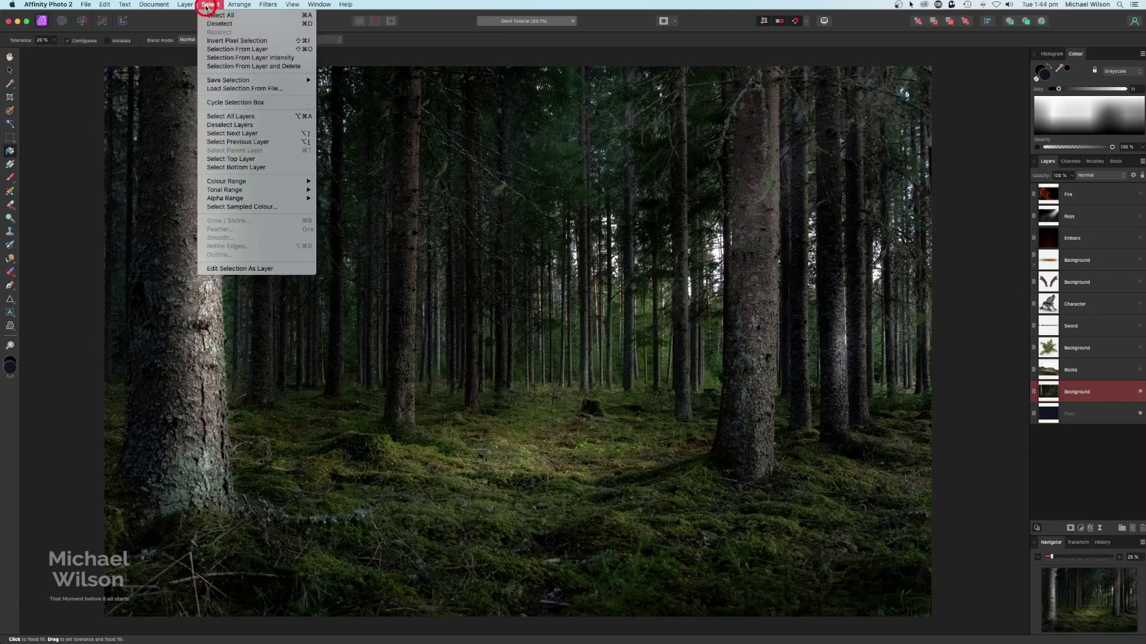
left_click(204, 190)
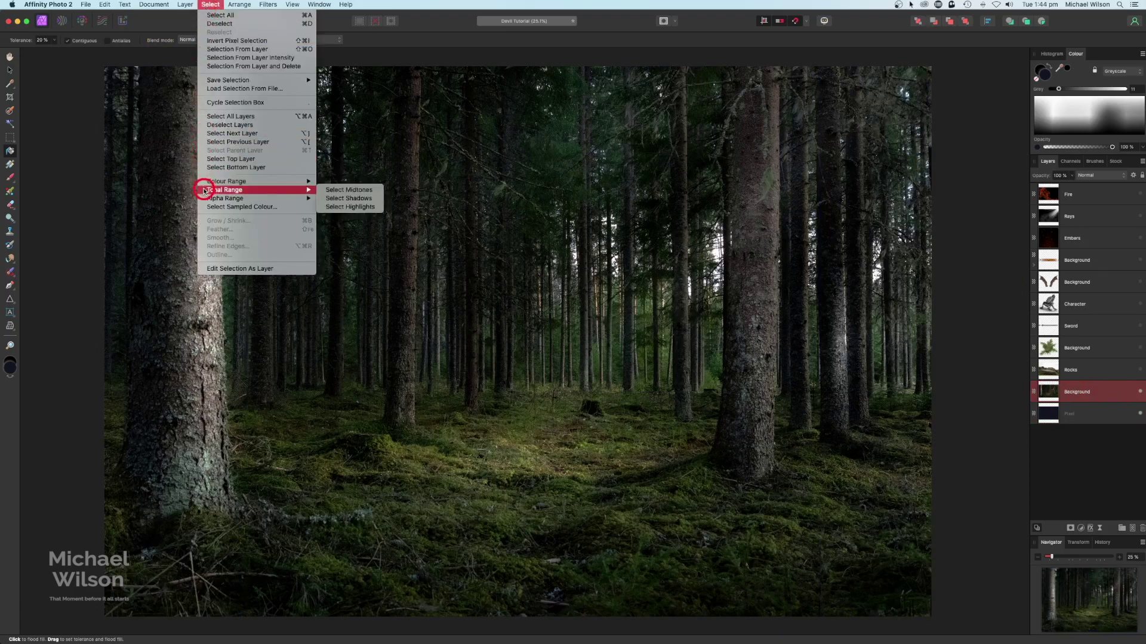
left_click(359, 207)
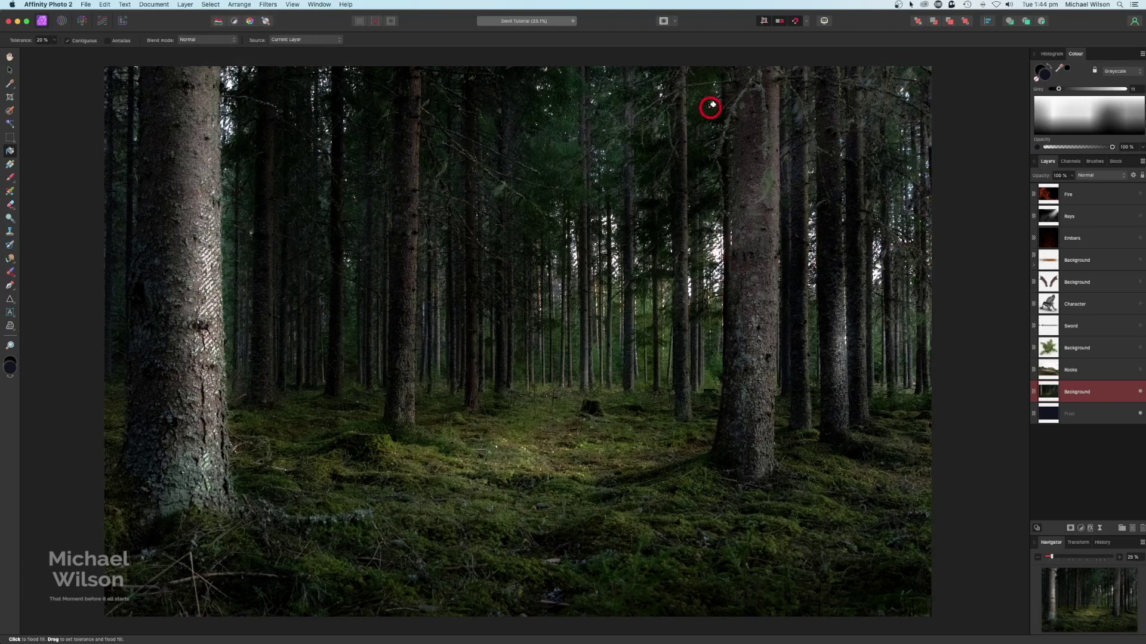
Step: Subtract the large foreground tree trunk from the highlight selection with the Selection Brush, and delete the remaining selected sky highlights
scroll(590, 249, "left", 3)
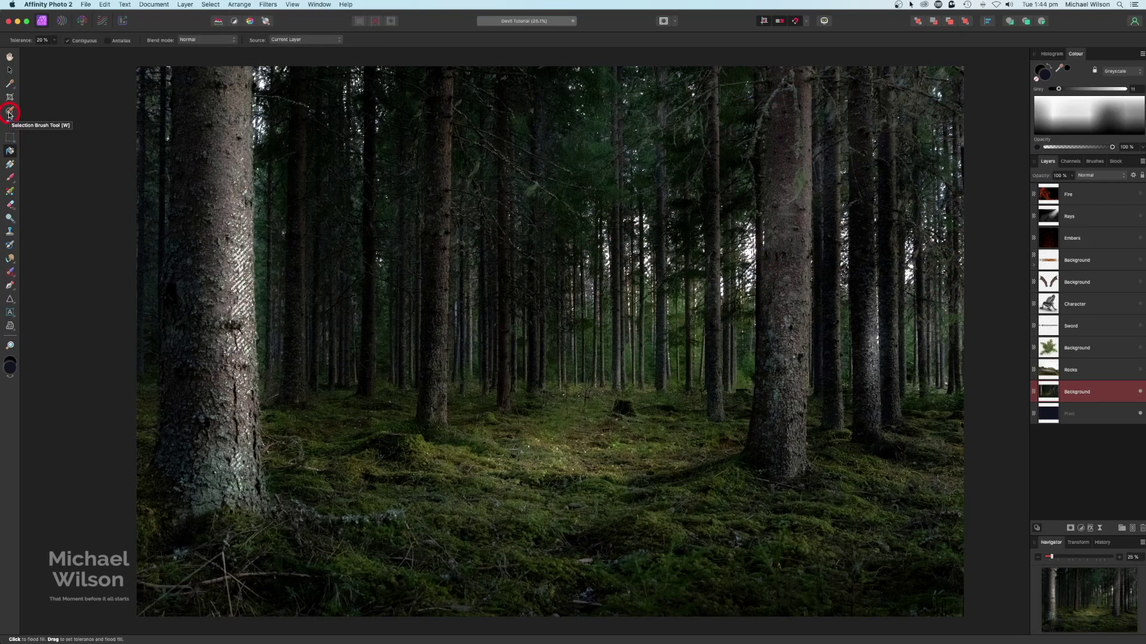
left_click(10, 112)
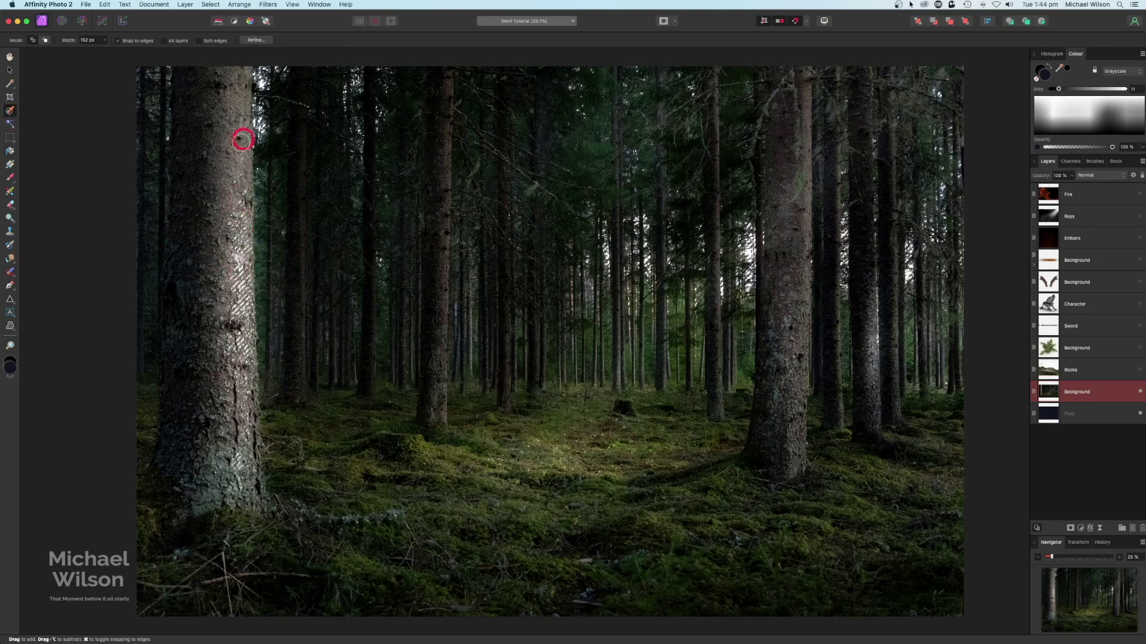
mouse_move(241, 141)
left_mouse_down()
mouse_move(237, 362)
mouse_move(251, 378)
mouse_move(237, 479)
mouse_move(233, 396)
mouse_move(252, 340)
mouse_move(238, 207)
left_mouse_up()
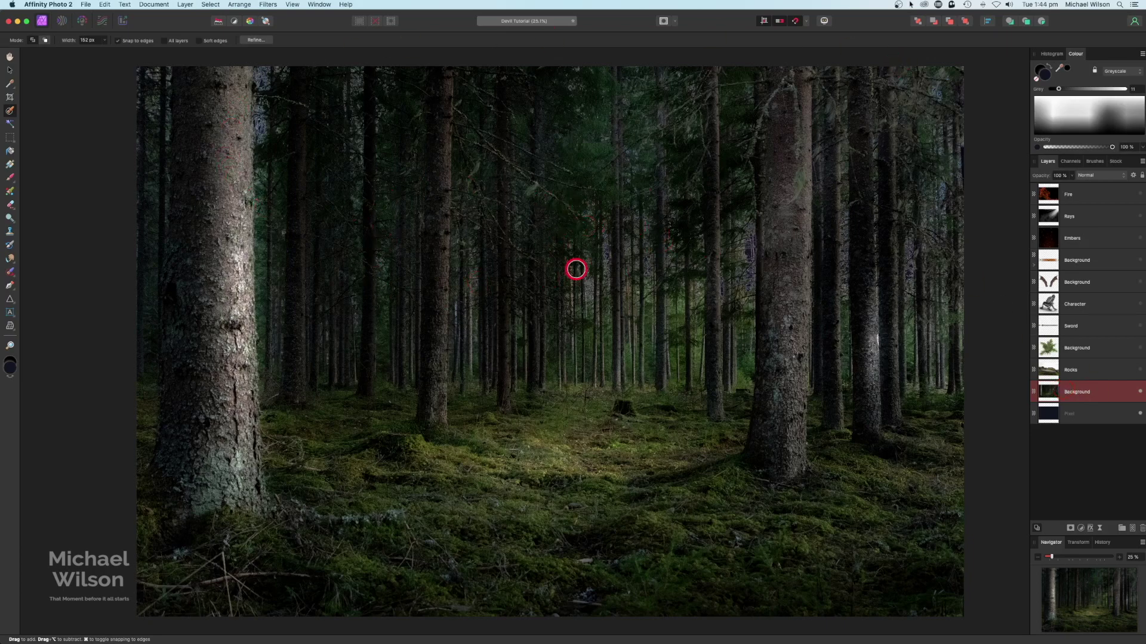
scroll(576, 269, "right", 2)
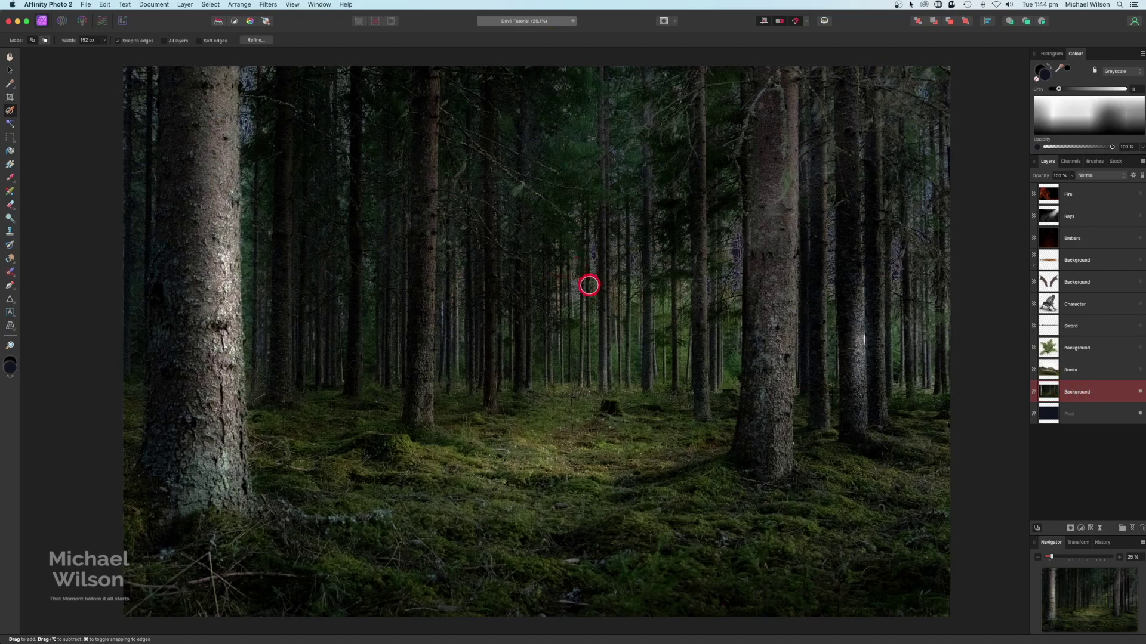
Step: Add an HSL adjustment nested in the forest layer with hue shift -123° and luminosity shift about -23%
left_click(1080, 529)
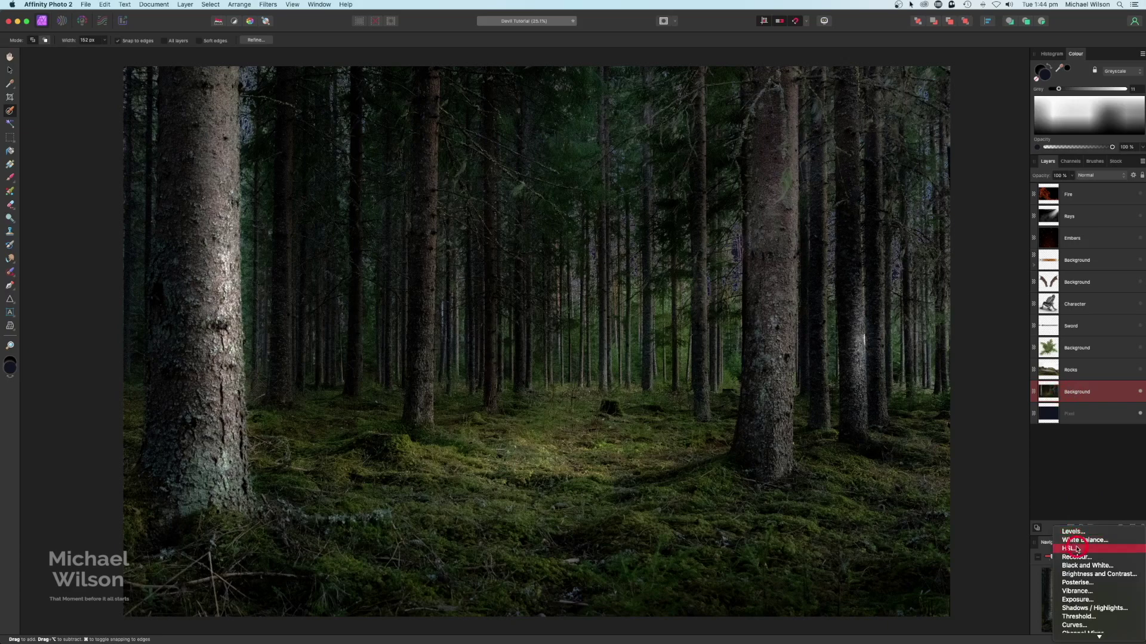
left_click(1077, 548)
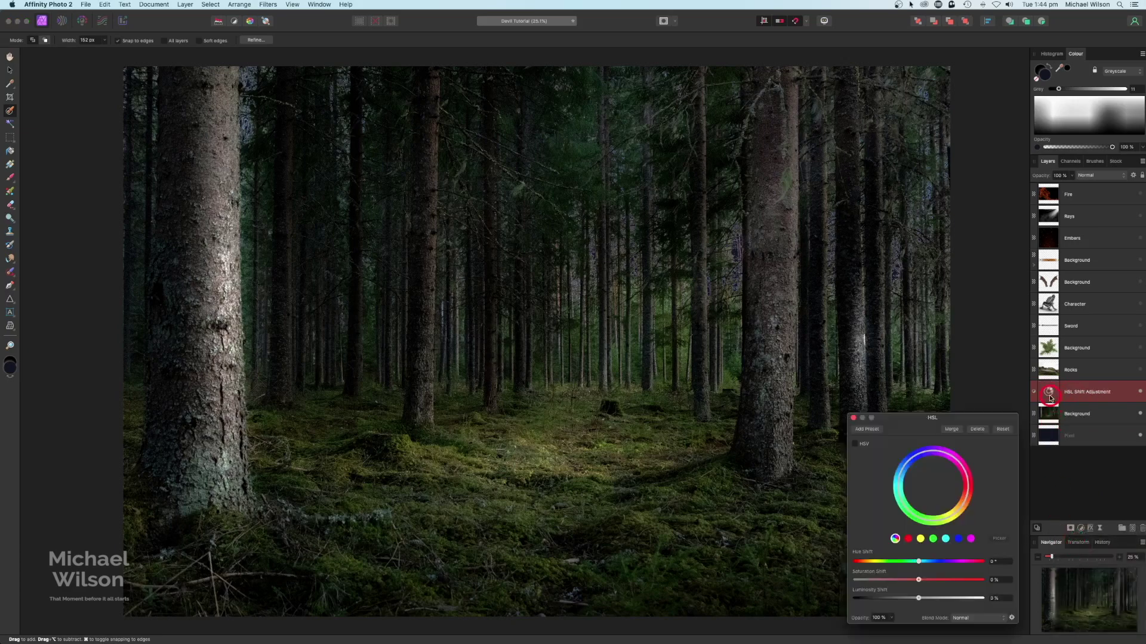
left_click_drag(1048, 393, 971, 304)
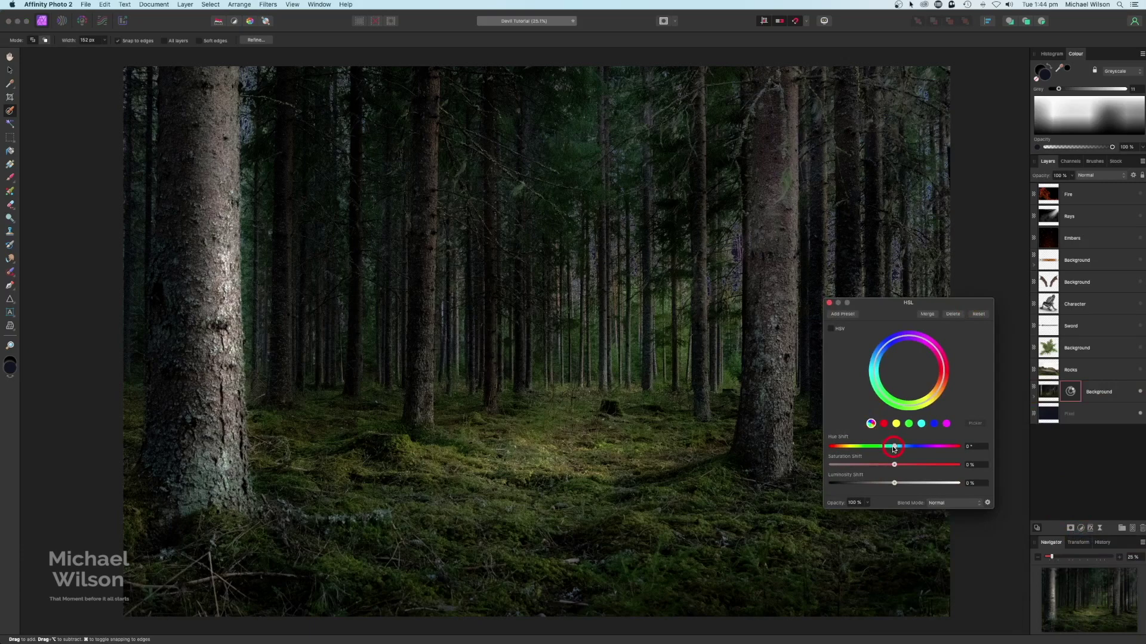
left_click_drag(887, 449, 846, 448)
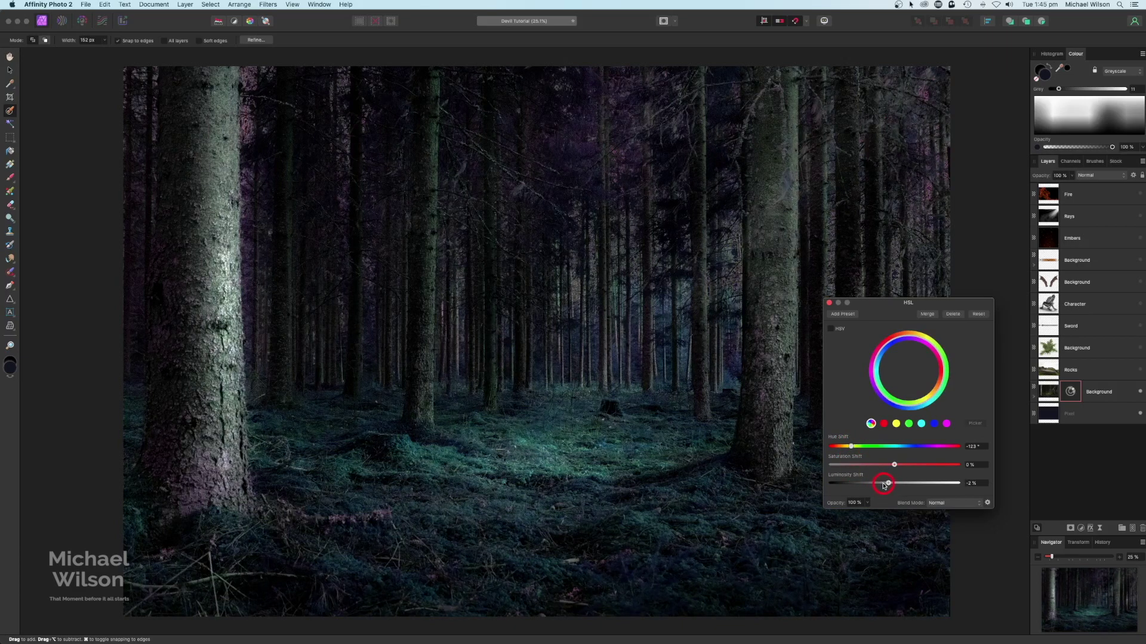
left_click_drag(884, 485, 879, 485)
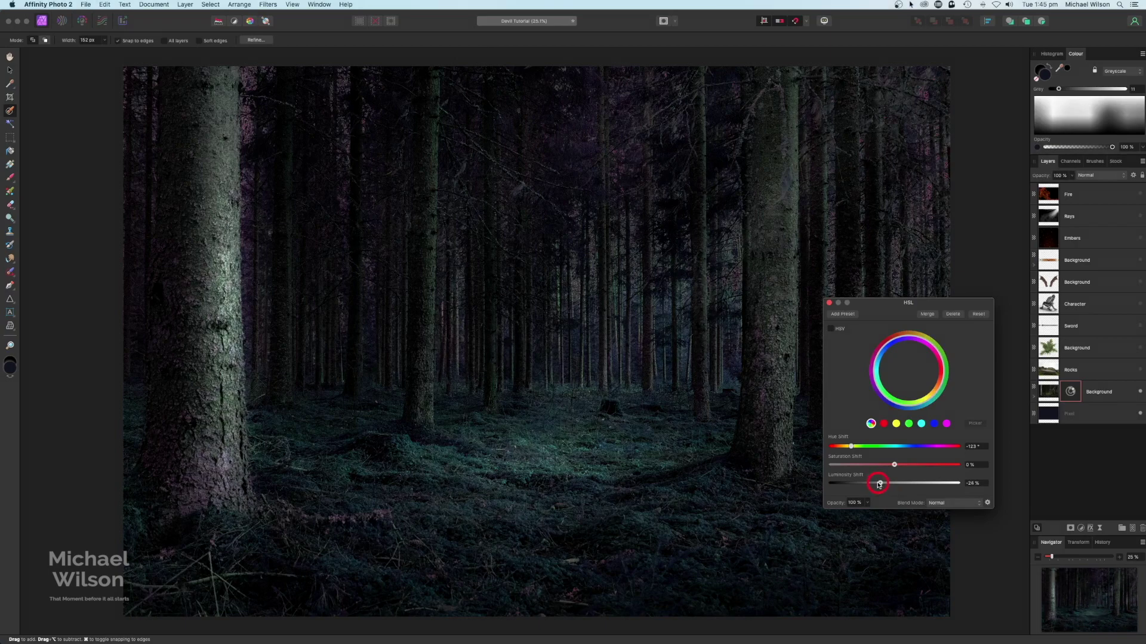
left_click(831, 303)
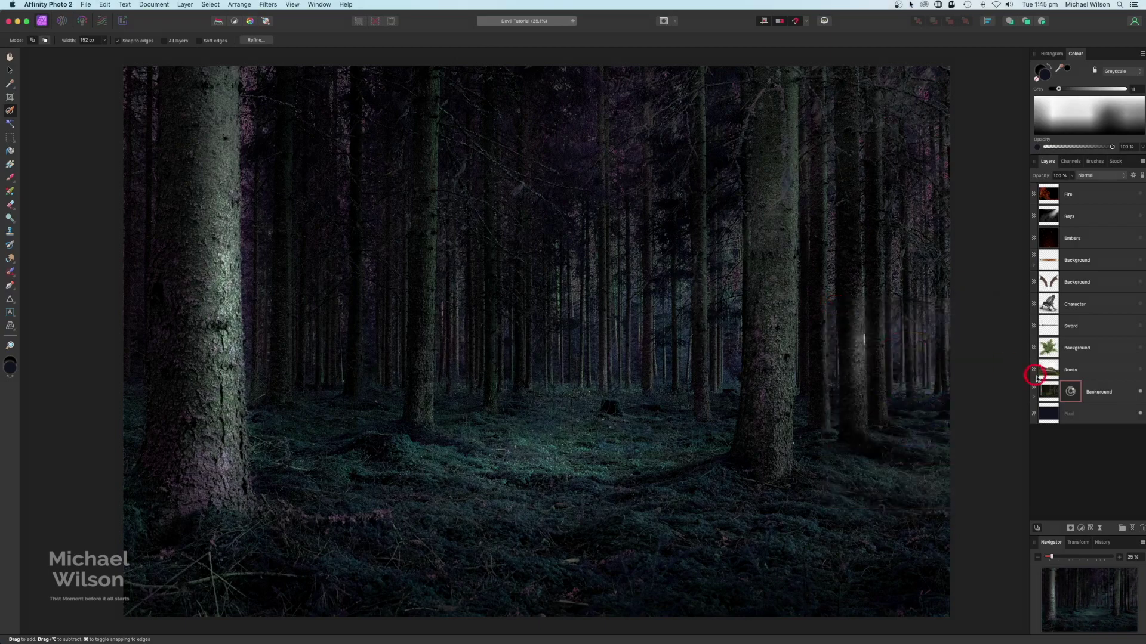
Step: Add a Selective Colour adjustment, nest it in the forest Background layer, and expand that layer's contents
left_click(1041, 387)
left_click(1080, 529)
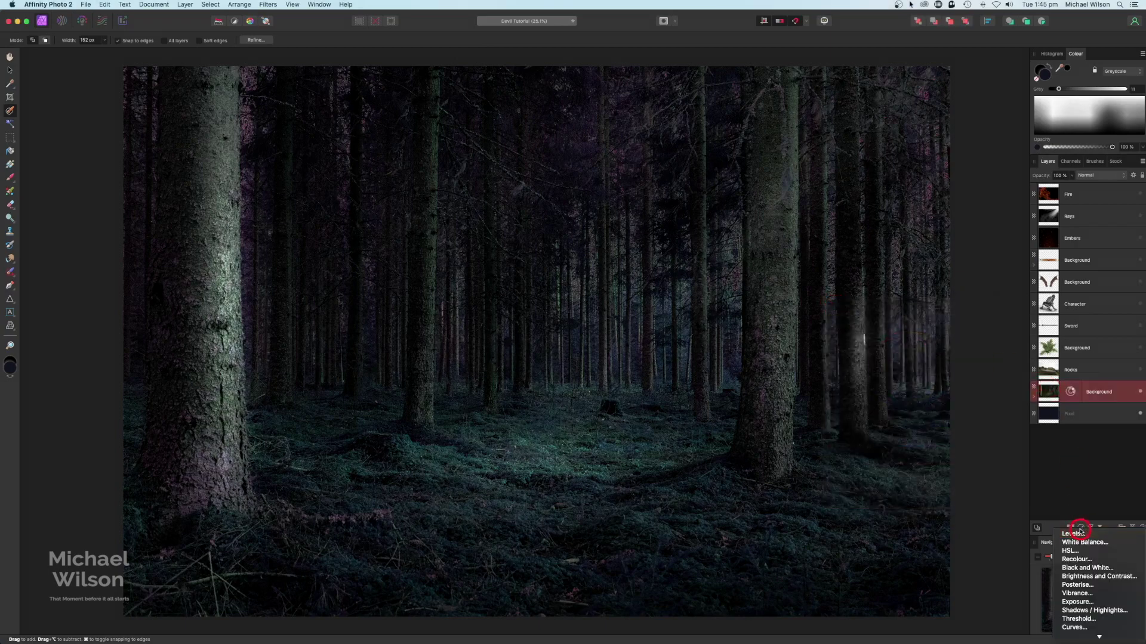
left_click(1089, 586)
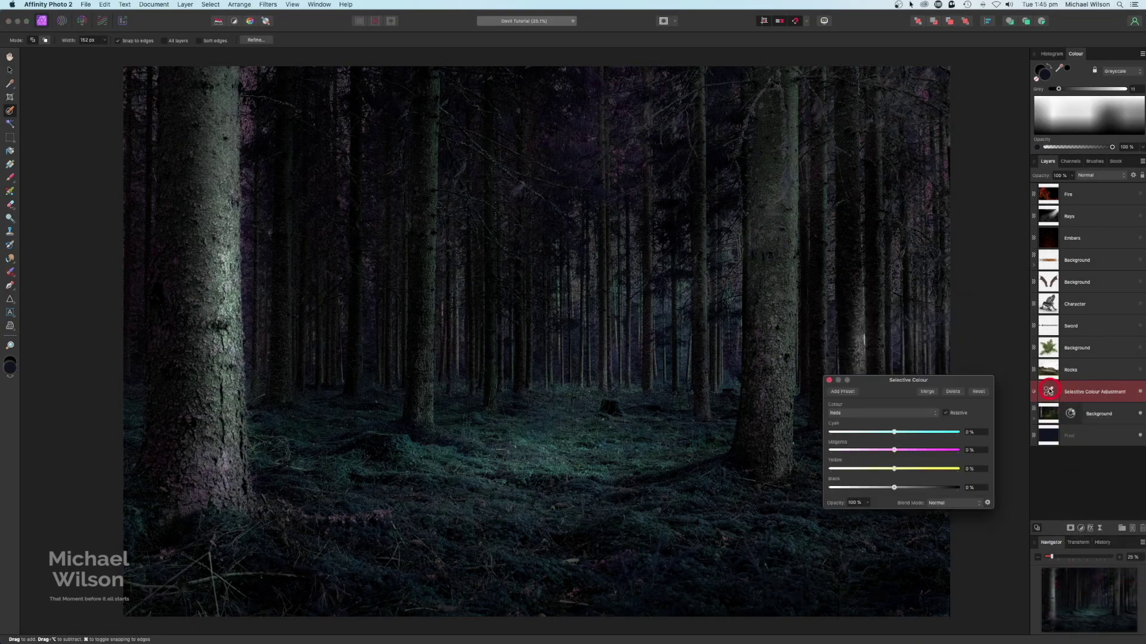
left_click_drag(1049, 391, 1059, 413)
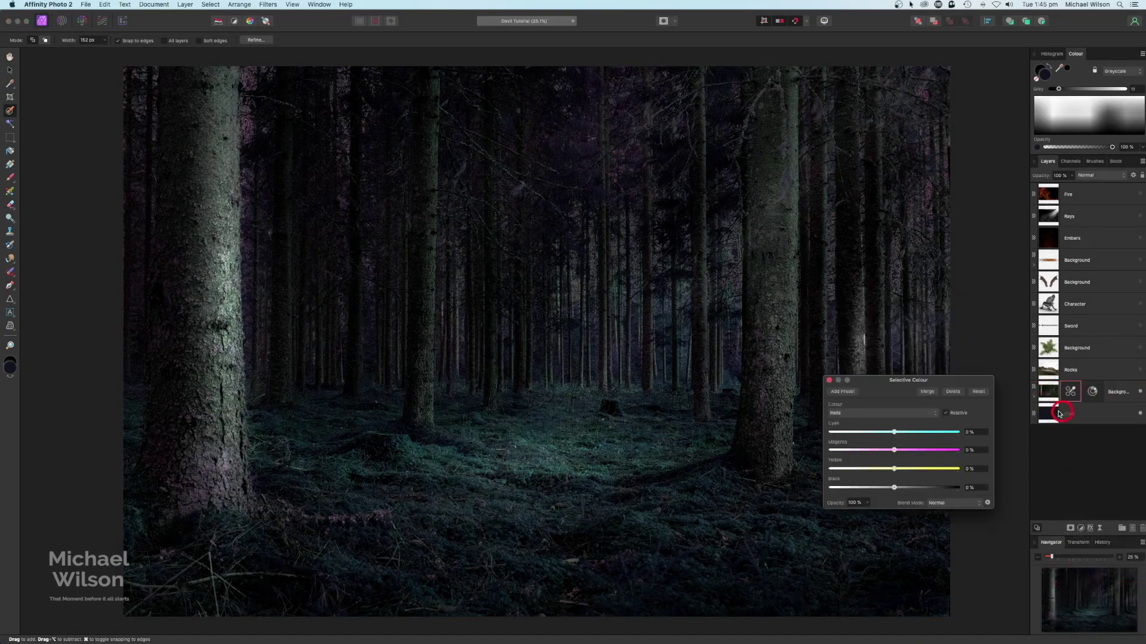
left_click(1035, 394)
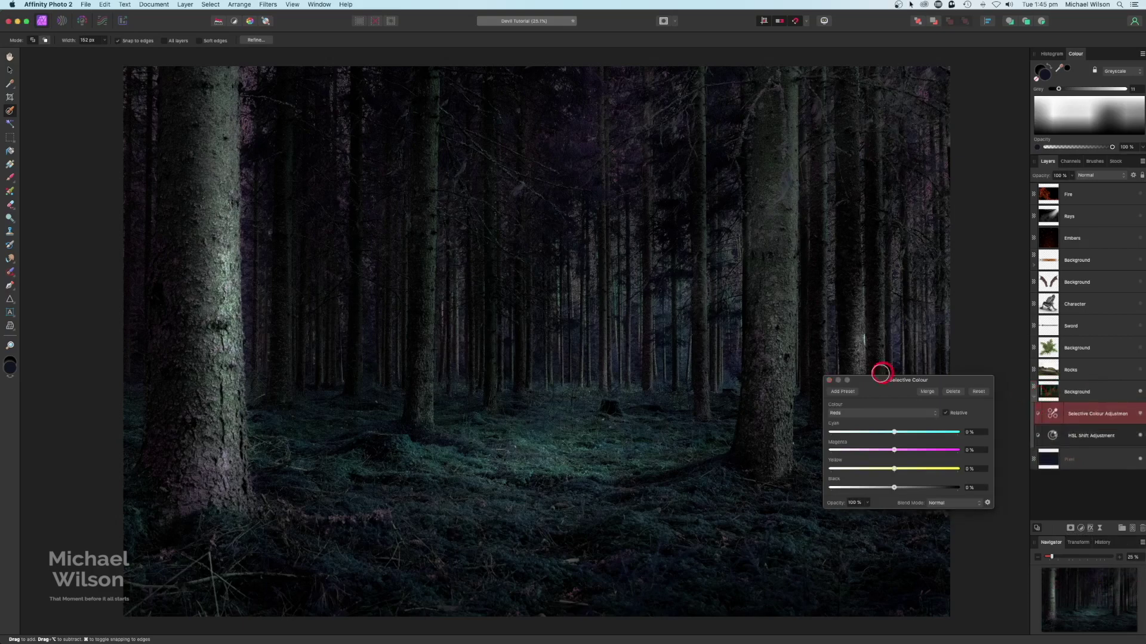
Step: In the Selective Colour adjustment, set the Neutrals' cyan to 35% and lower their yellow to turn the forest blue
left_click_drag(880, 374, 859, 318)
left_click(856, 357)
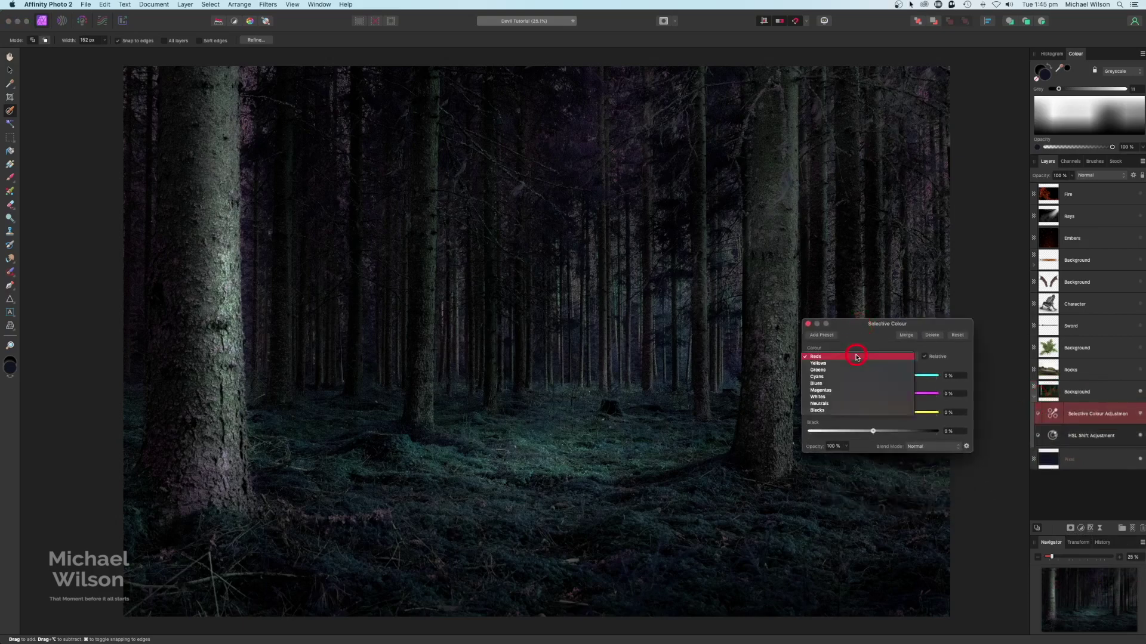
left_click(788, 406)
left_click(956, 378)
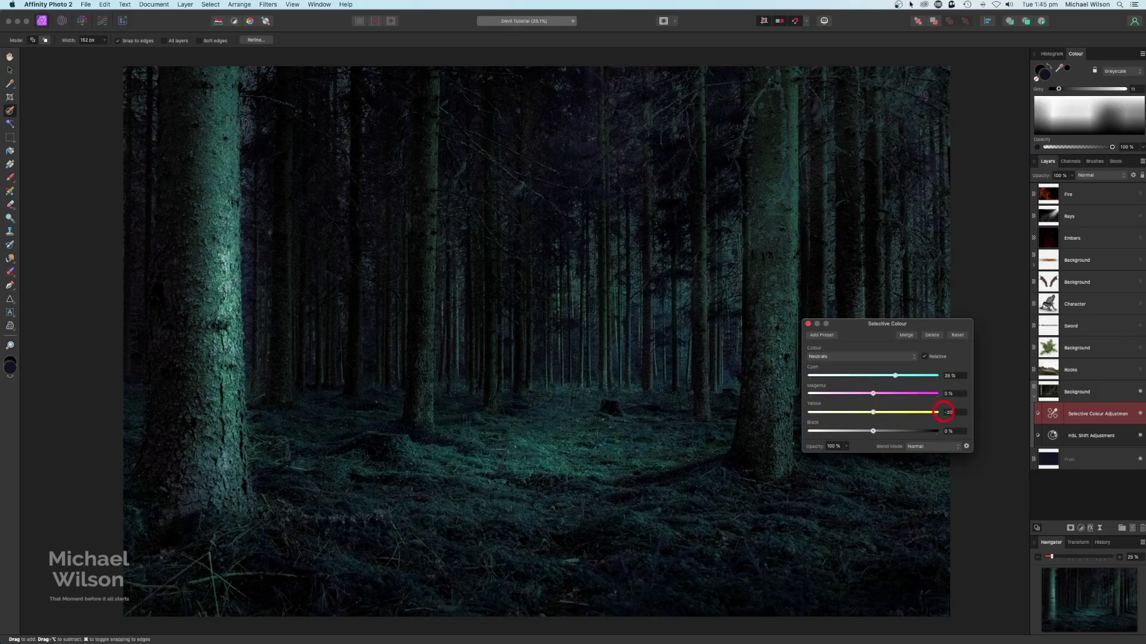
left_click(808, 323)
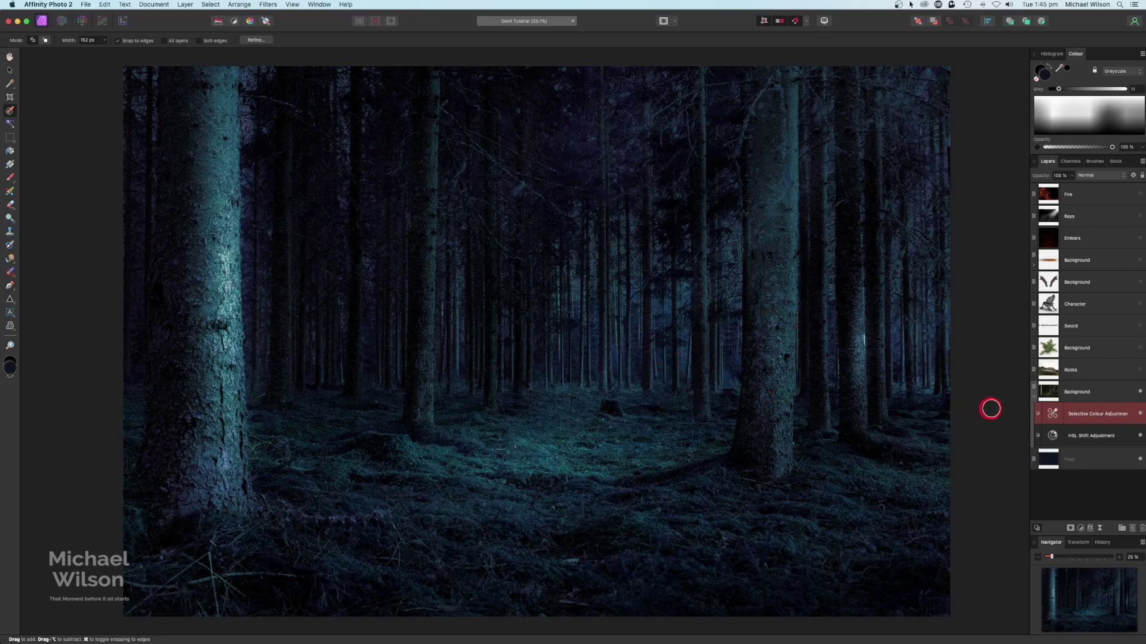
Step: Collapse the forest layer, show the Rocks layer and enlarge the rock photo over the middle of the scene
left_click(1034, 399)
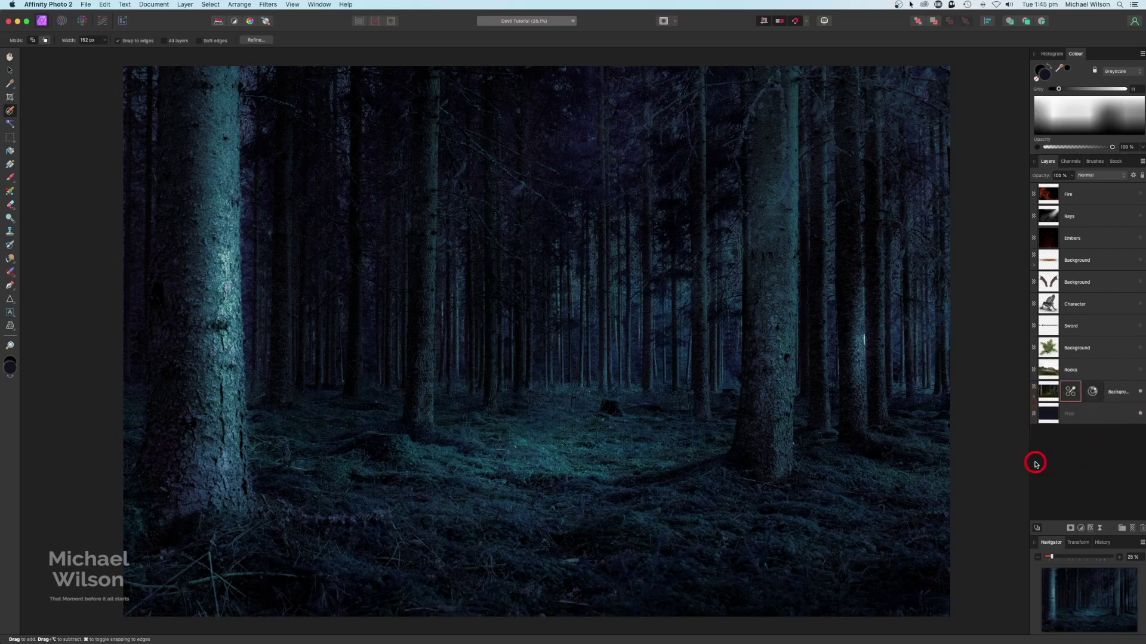
left_click(1138, 371)
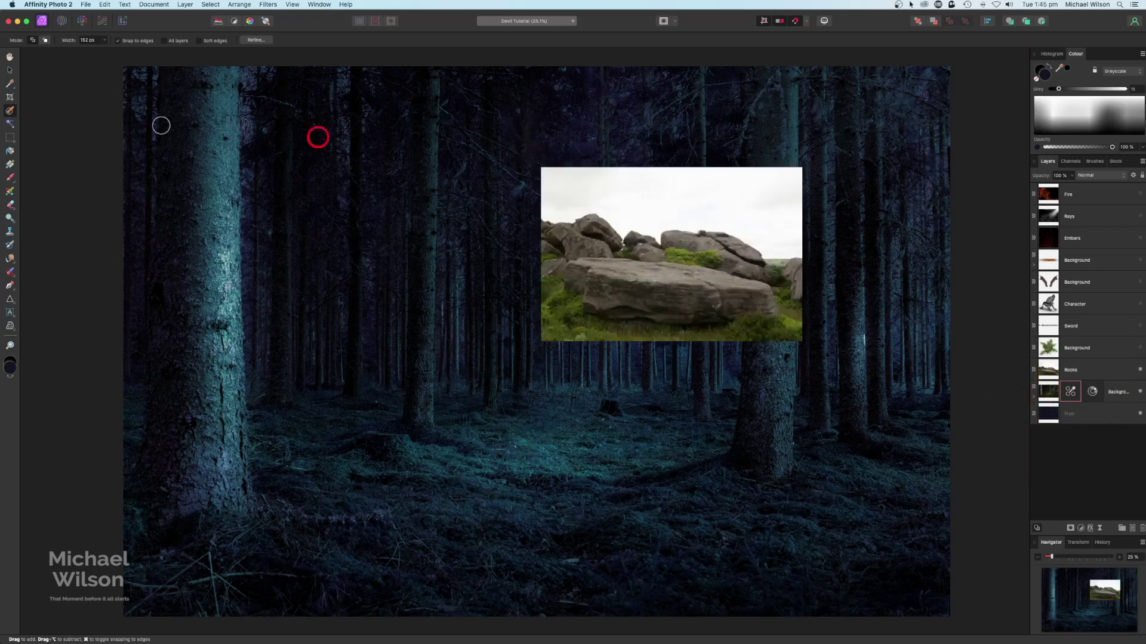
left_click(9, 71)
left_click(621, 268)
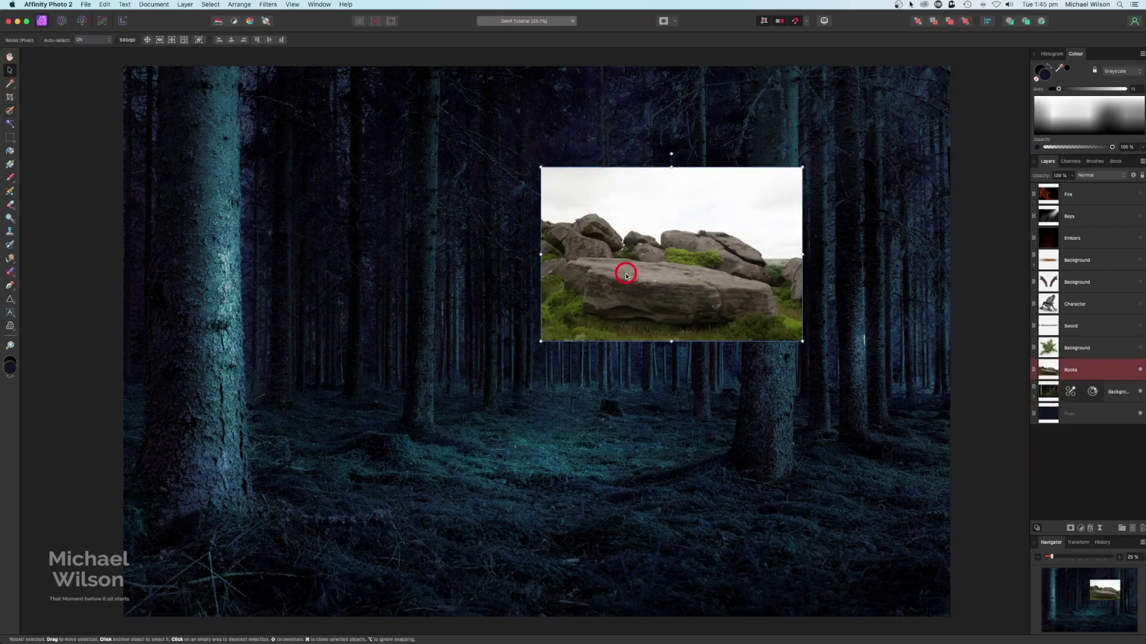
left_click_drag(540, 342, 324, 485)
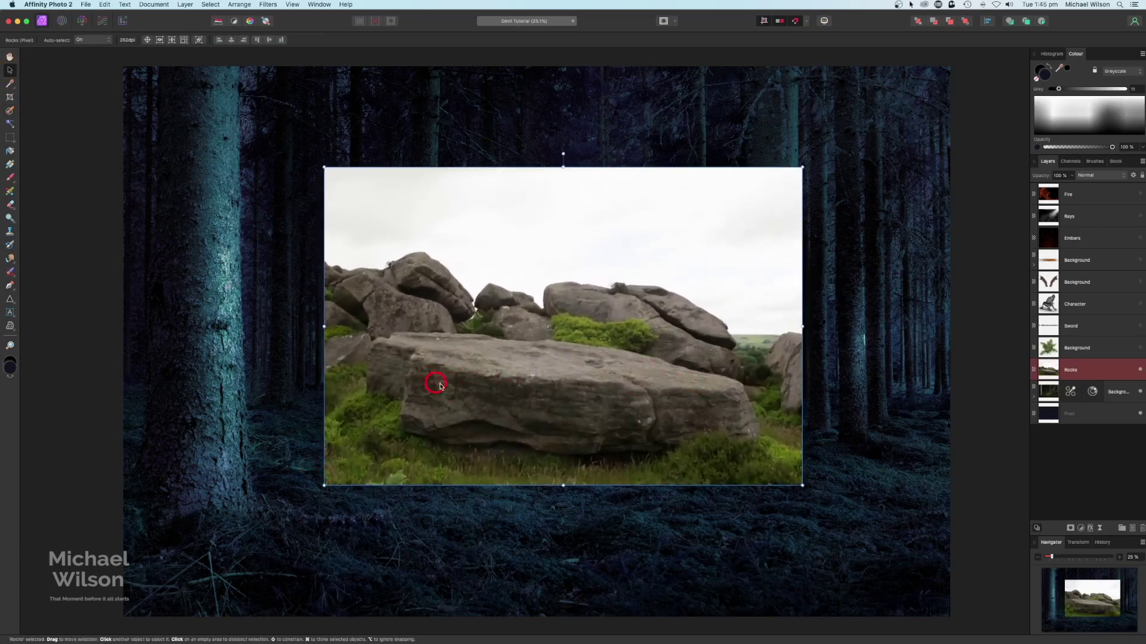
Step: Select the large flat foreground rock with the Selection Brush, including a strip of grass along its base
left_click(10, 111)
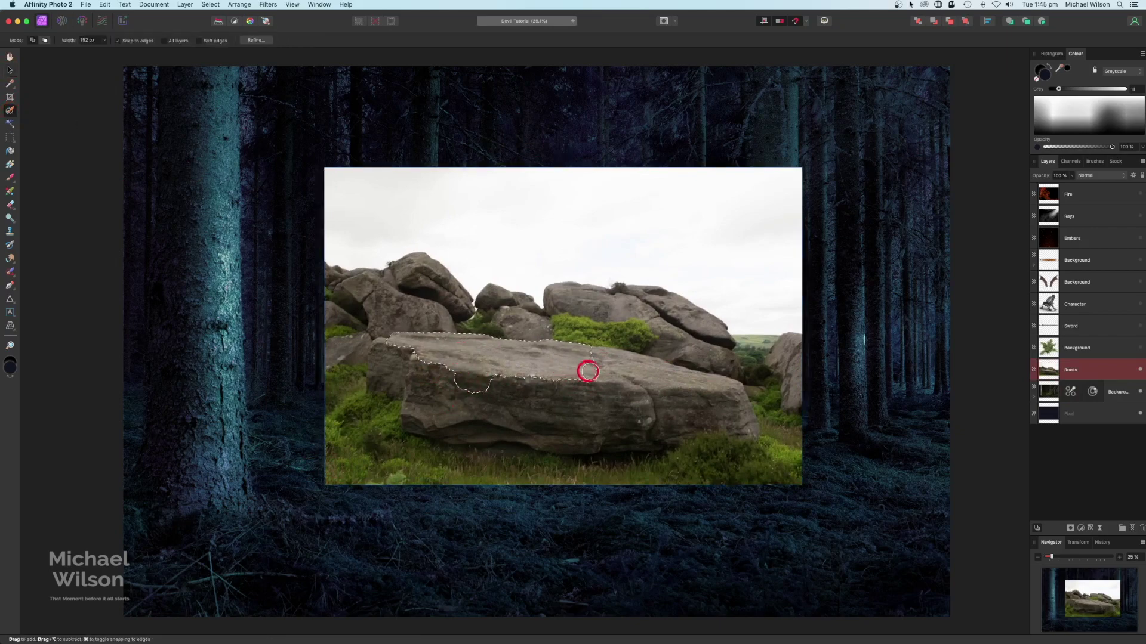
mouse_move(640, 378)
left_mouse_down()
mouse_move(605, 400)
mouse_move(477, 397)
mouse_move(387, 354)
mouse_move(393, 422)
mouse_move(446, 448)
mouse_move(531, 455)
left_mouse_up()
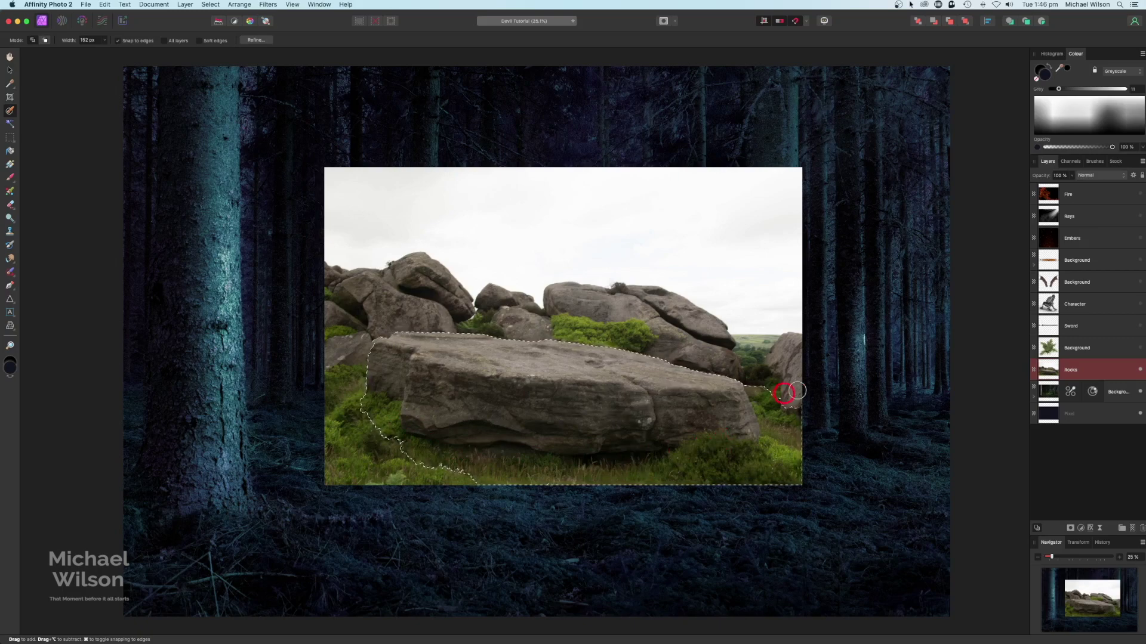
left_click_drag(797, 391, 780, 384)
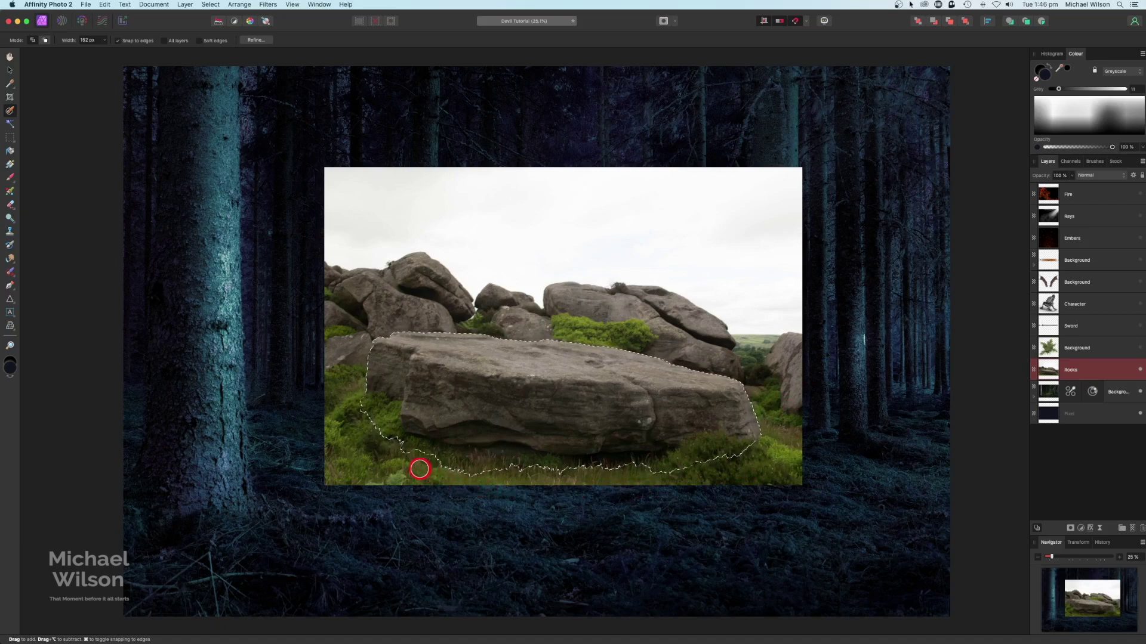
Step: Invert the selection on the Rocks layer, delete everything around the flat rock, and deselect
left_click(1077, 365)
left_click(391, 22)
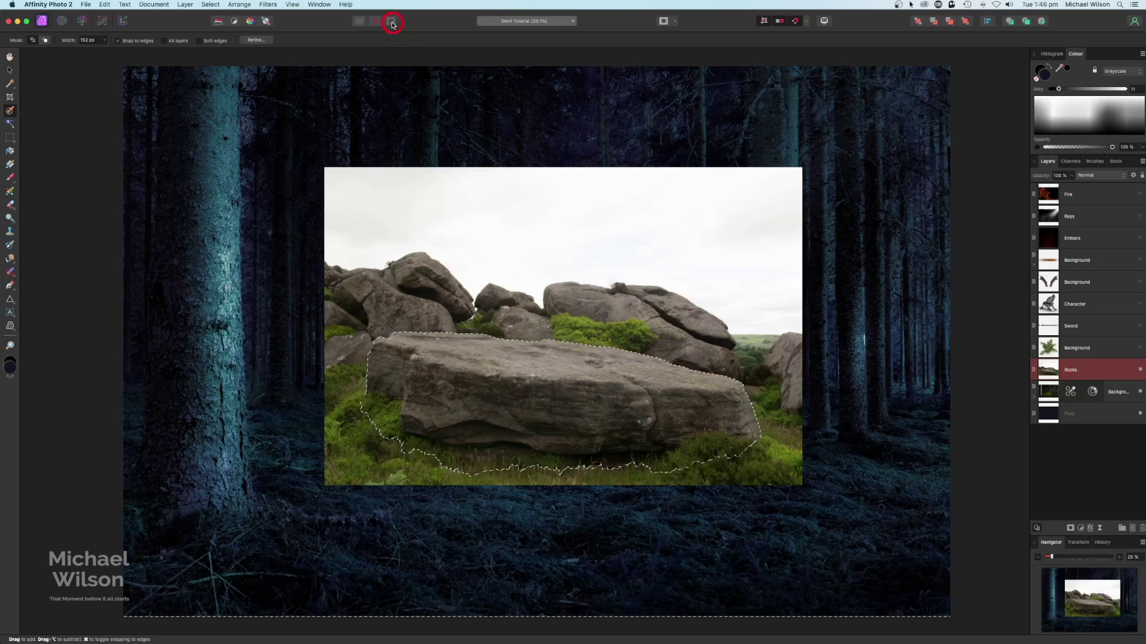
key("Delete")
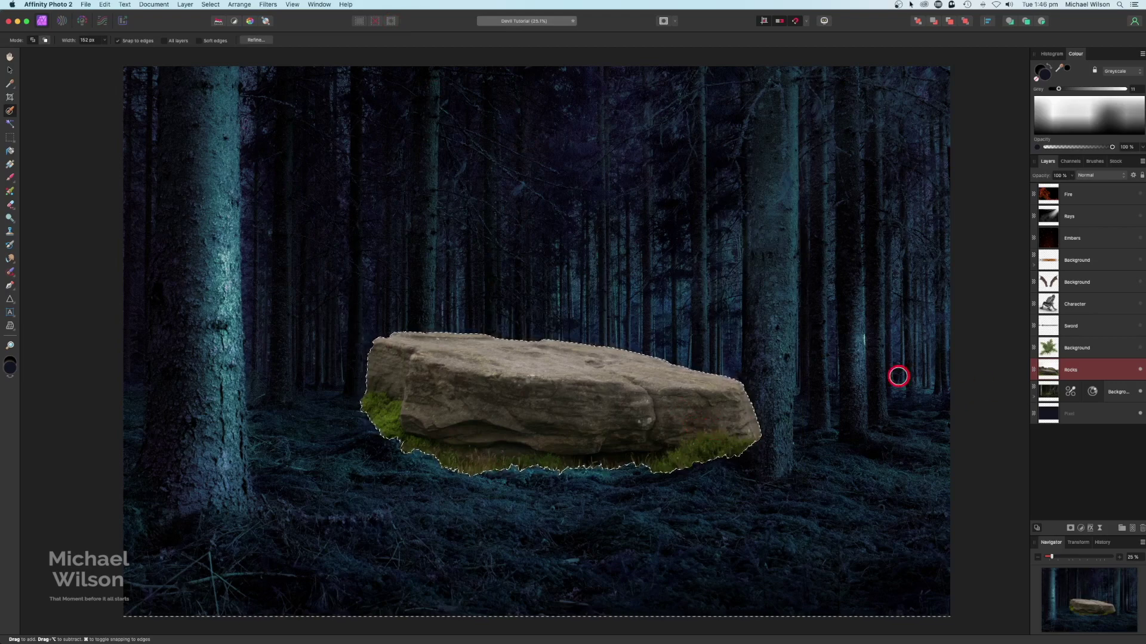
key("super+d")
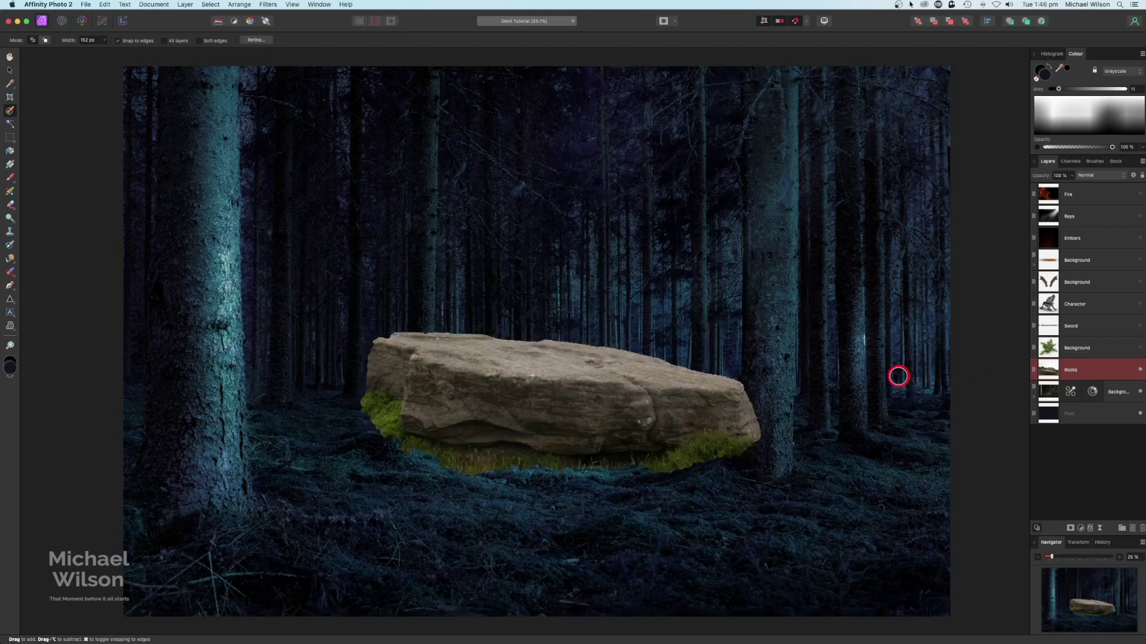
Step: Move the cut-out rock down to the foreground forest floor, rotate it slightly anticlockwise and enlarge it a little
left_click(10, 72)
left_click(522, 374)
left_click_drag(573, 421, 549, 514)
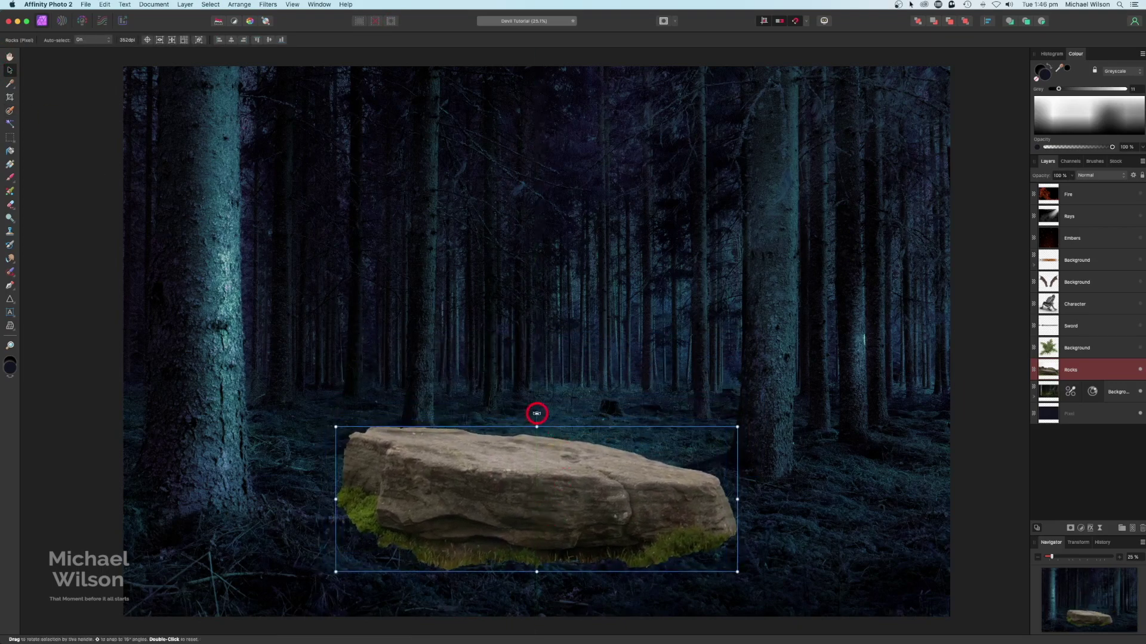
left_click_drag(537, 414, 536, 414)
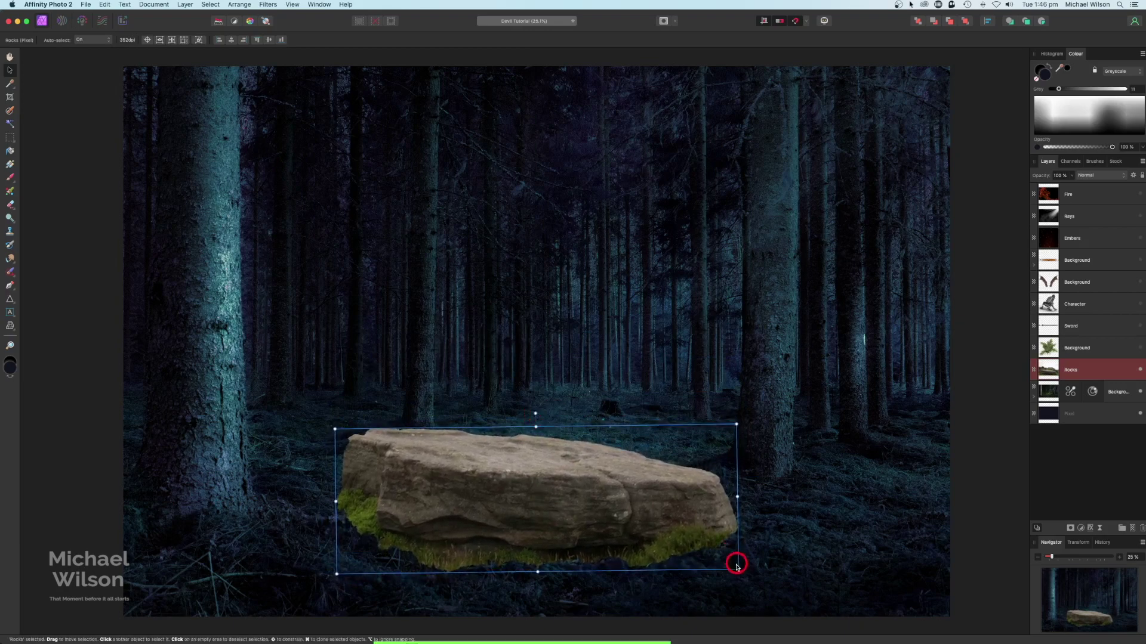
left_click_drag(737, 569, 756, 577)
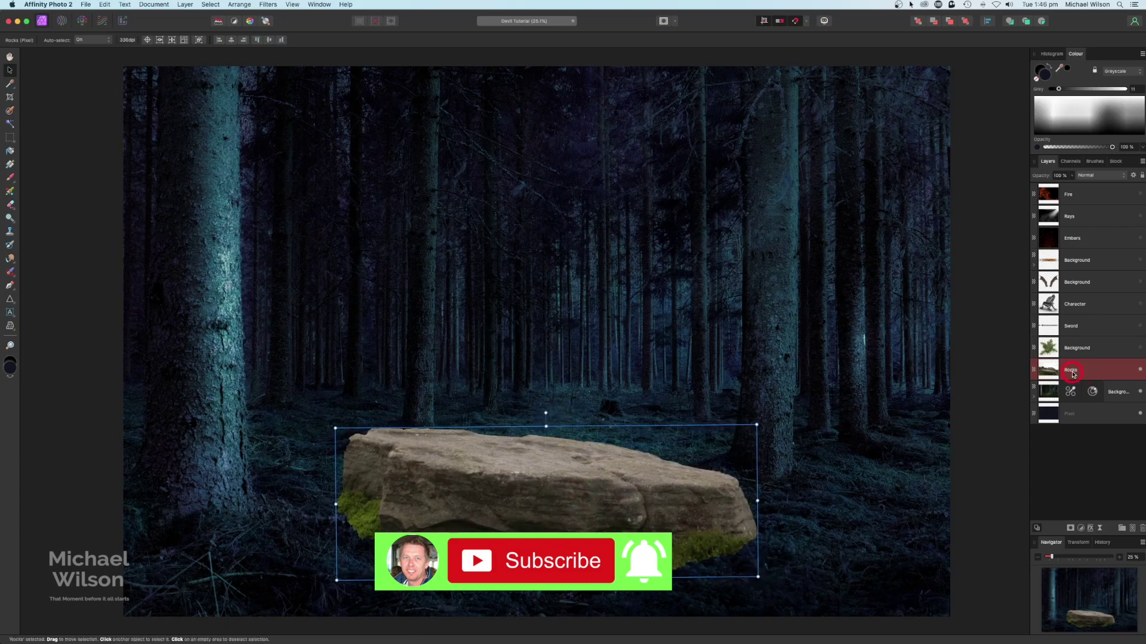
Step: Add a mask to the Rocks layer and choose the soft 128 px Basic brush for painting on it
left_click(1070, 528)
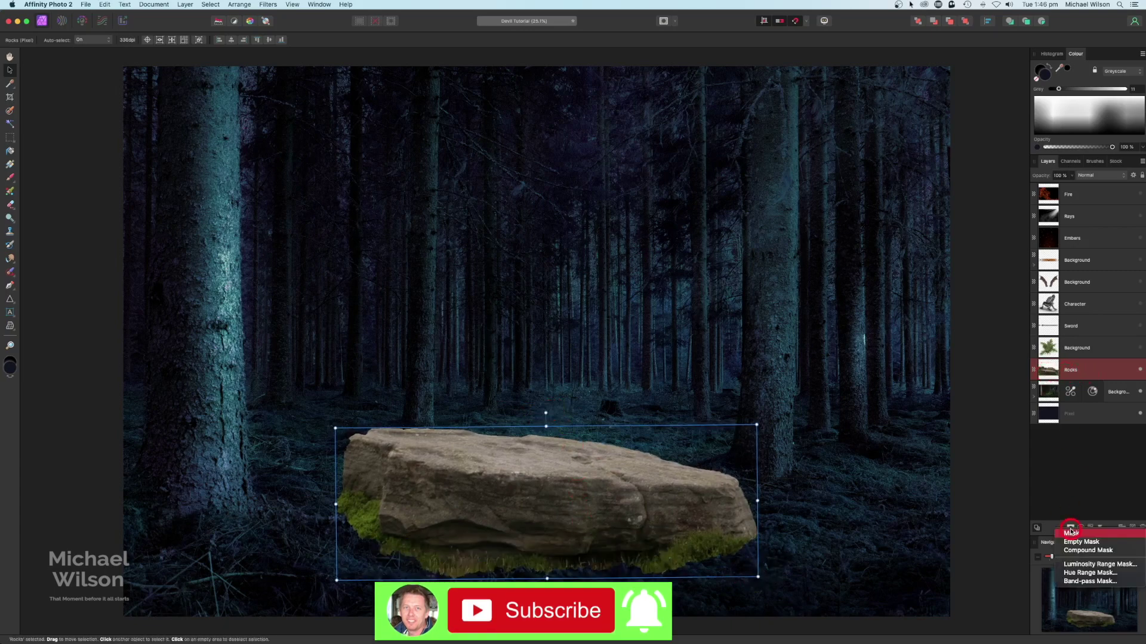
left_click(1071, 533)
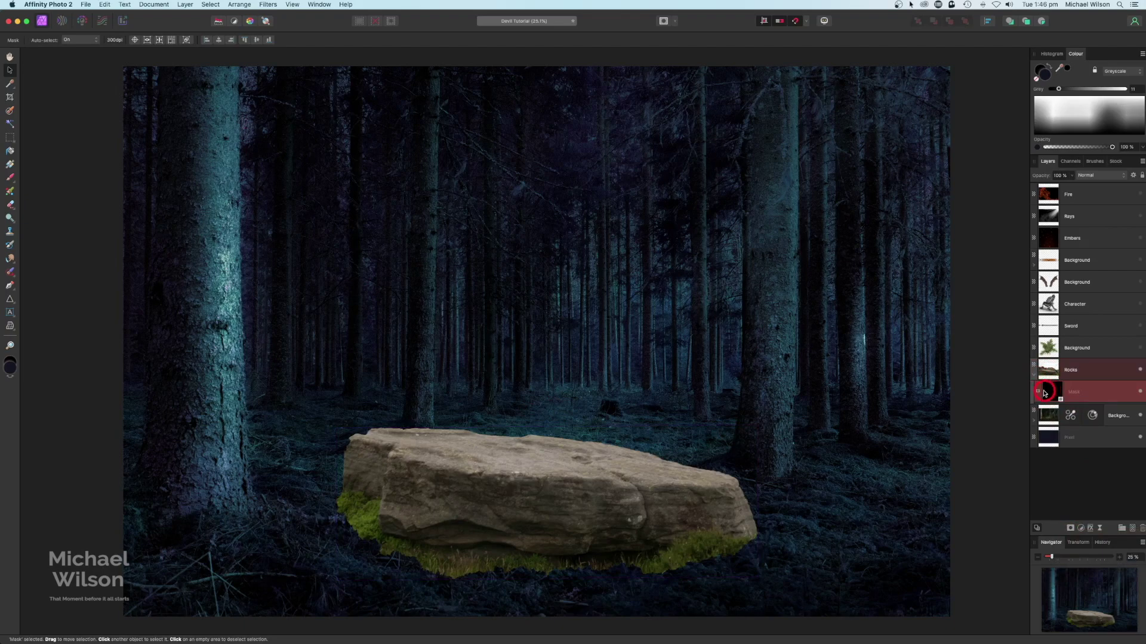
left_click(10, 178)
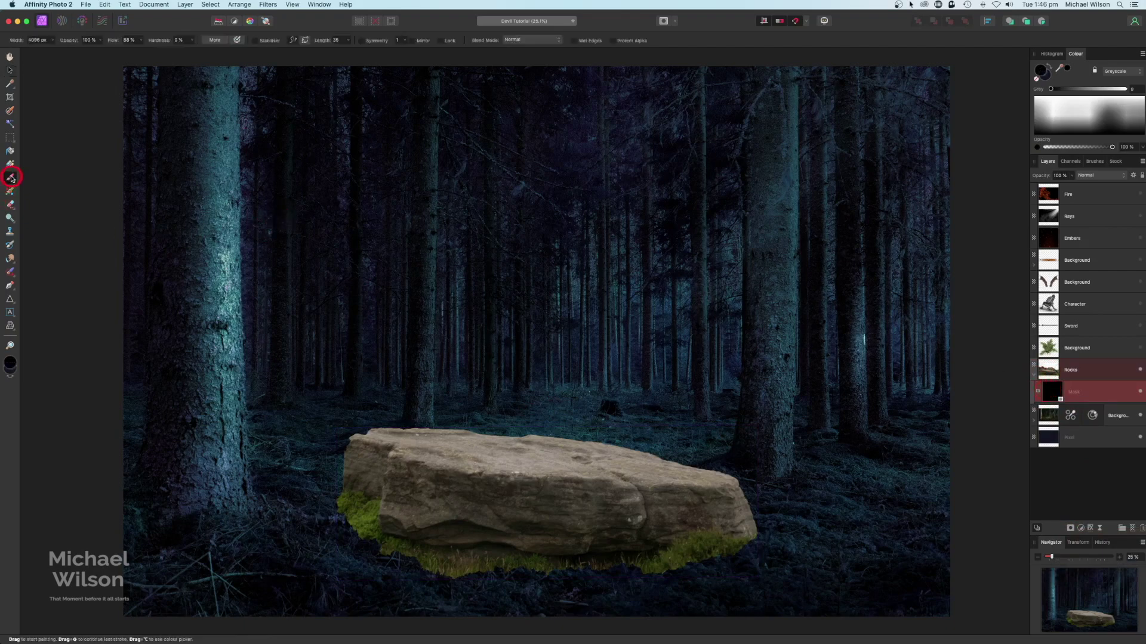
left_click(1093, 161)
scroll(1096, 301, "down", 2)
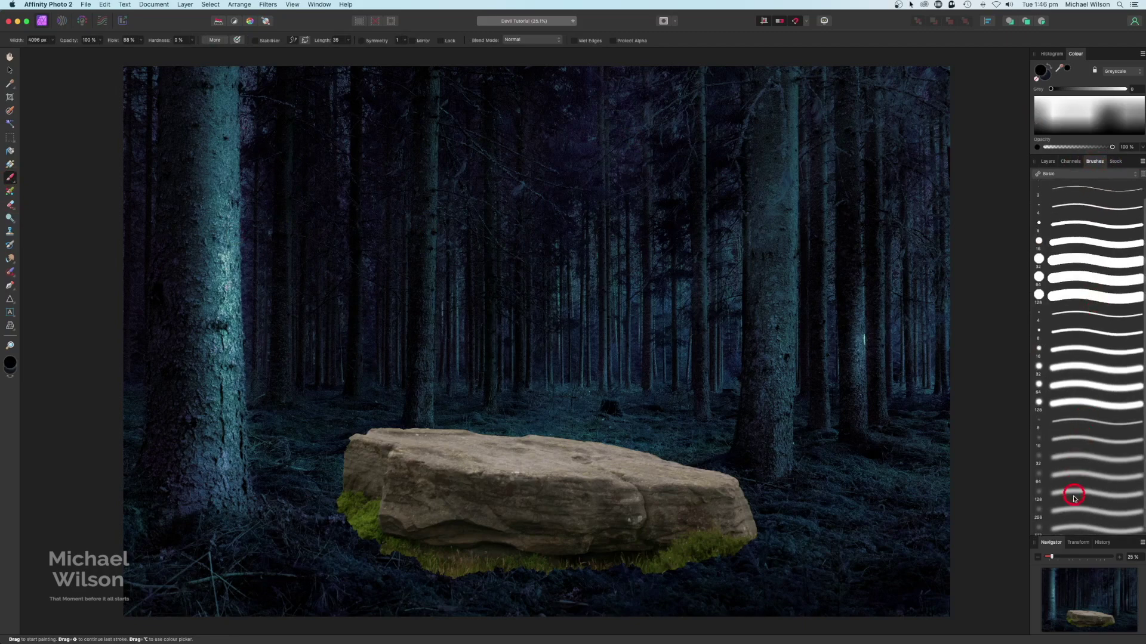
left_click(1075, 496)
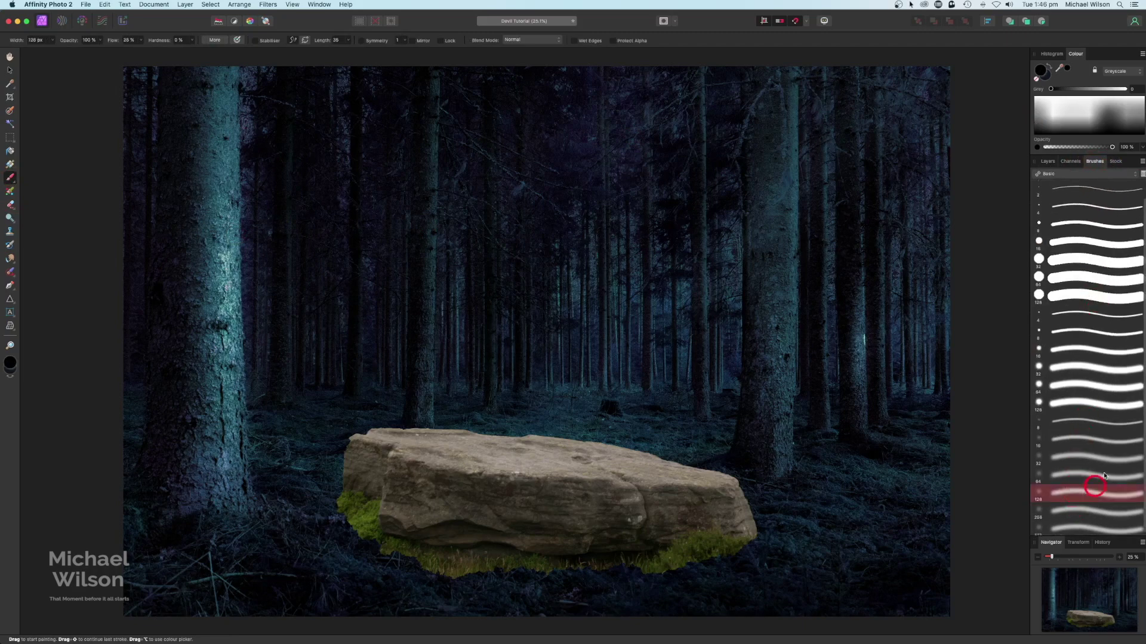
left_click(1046, 162)
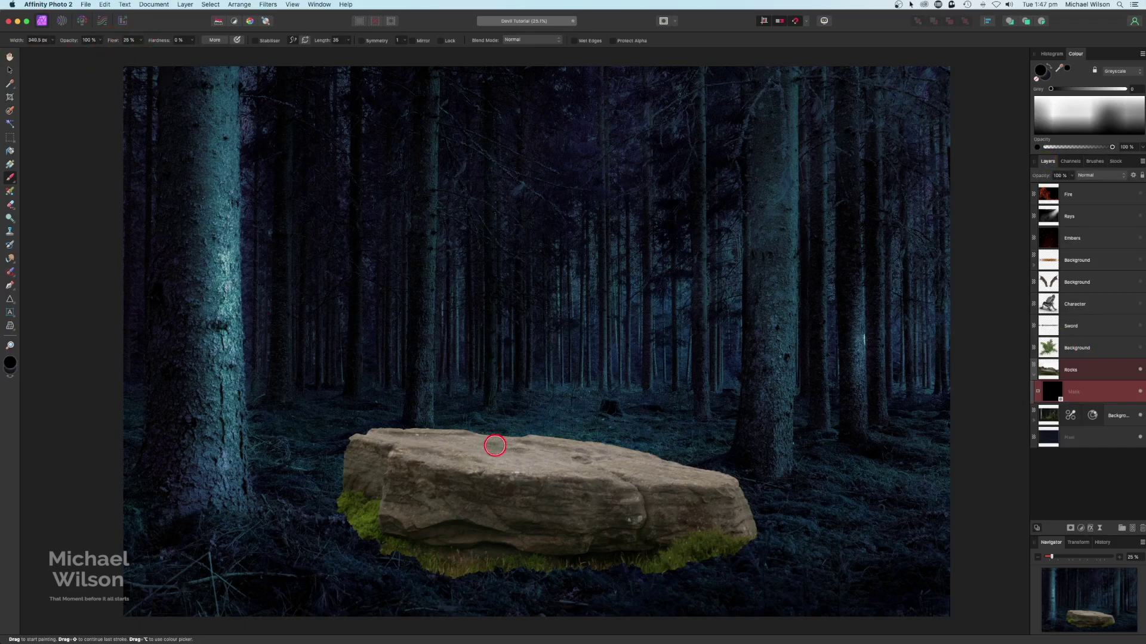
Step: Paint black on the Rocks mask along the rock's base to blend away the grass, and collapse the layer
left_click_drag(507, 463, 537, 331)
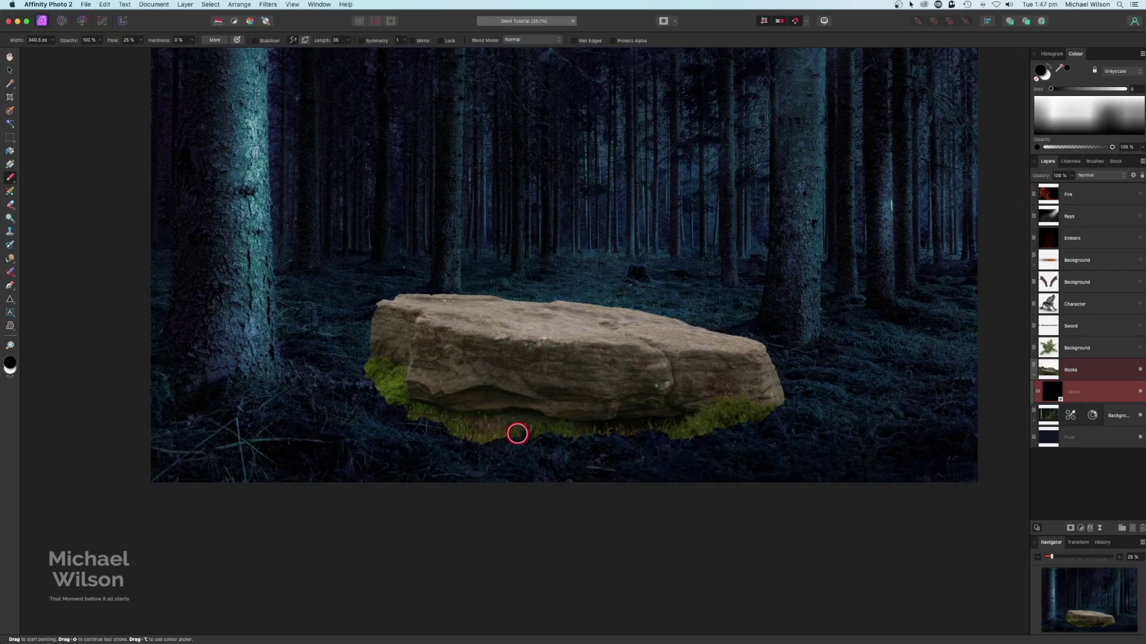
mouse_move(520, 431)
left_mouse_down()
mouse_move(482, 427)
mouse_move(490, 440)
mouse_move(479, 445)
mouse_move(459, 427)
mouse_move(706, 434)
mouse_move(785, 411)
mouse_move(751, 424)
mouse_move(448, 424)
mouse_move(538, 436)
mouse_move(569, 431)
mouse_move(467, 425)
mouse_move(382, 400)
mouse_move(388, 409)
mouse_move(412, 411)
mouse_move(361, 376)
mouse_move(396, 404)
mouse_move(371, 380)
mouse_move(483, 432)
mouse_move(678, 444)
mouse_move(685, 429)
mouse_move(792, 408)
left_mouse_up()
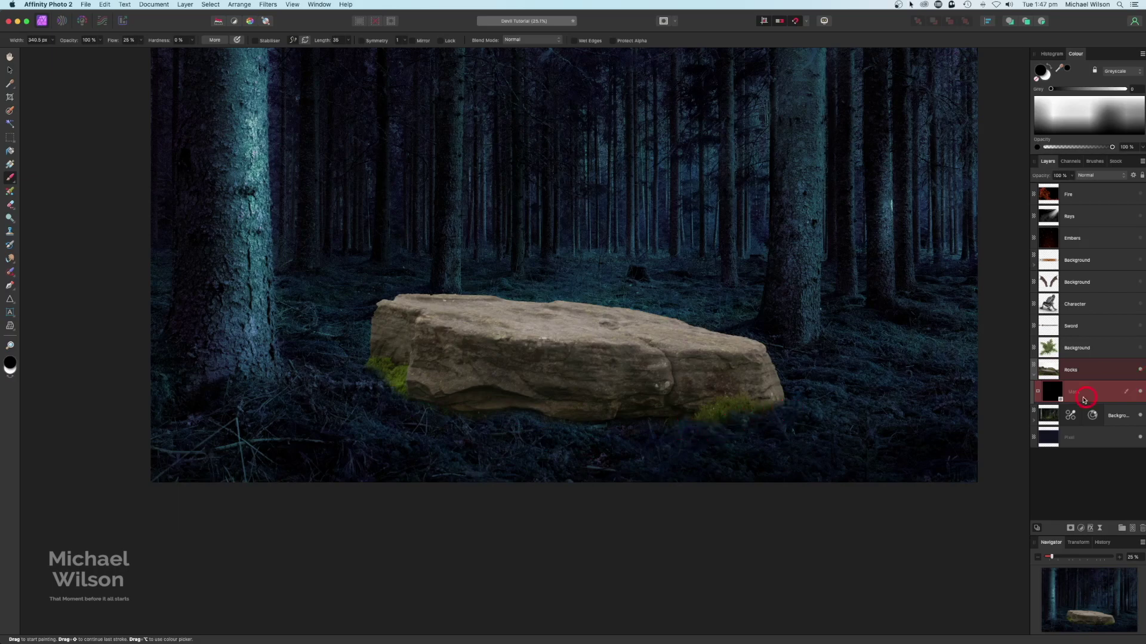
left_click(1036, 379)
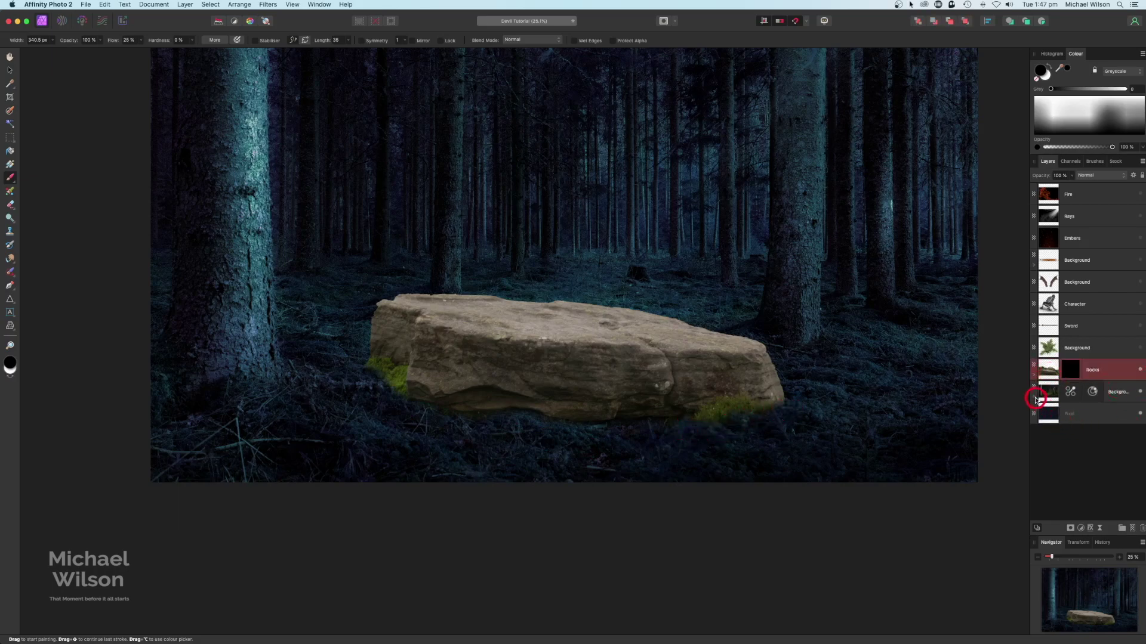
Step: Duplicate the forest layer's Selective Colour adjustment and nest the copy inside the Rocks layer
left_click(1034, 397)
left_click(1084, 416)
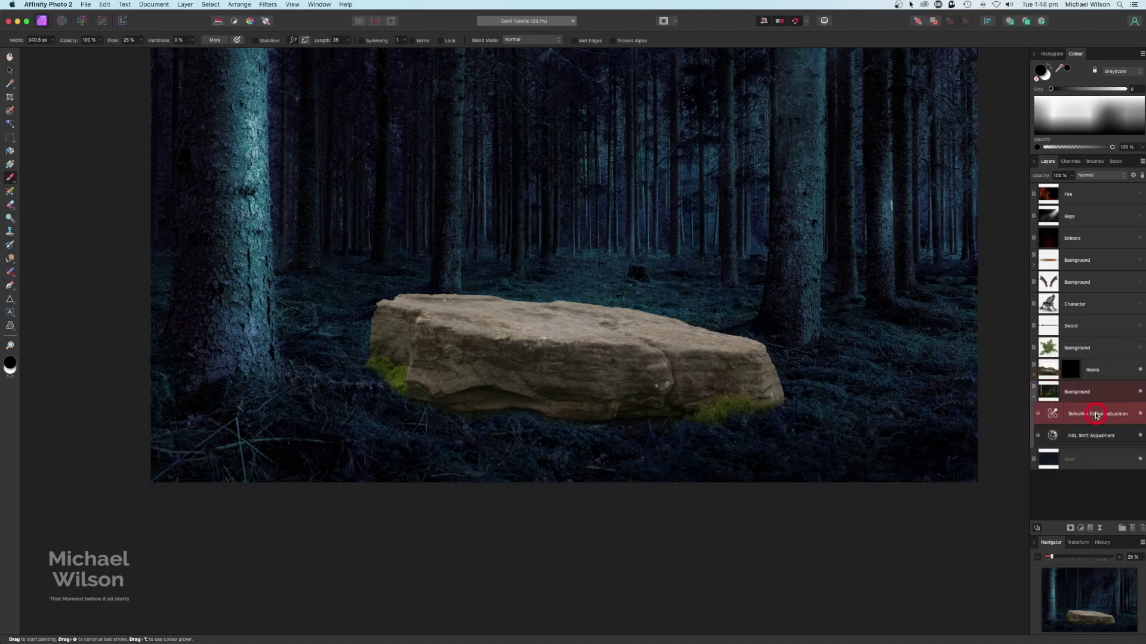
key("super+j")
left_click_drag(1095, 416, 1059, 371)
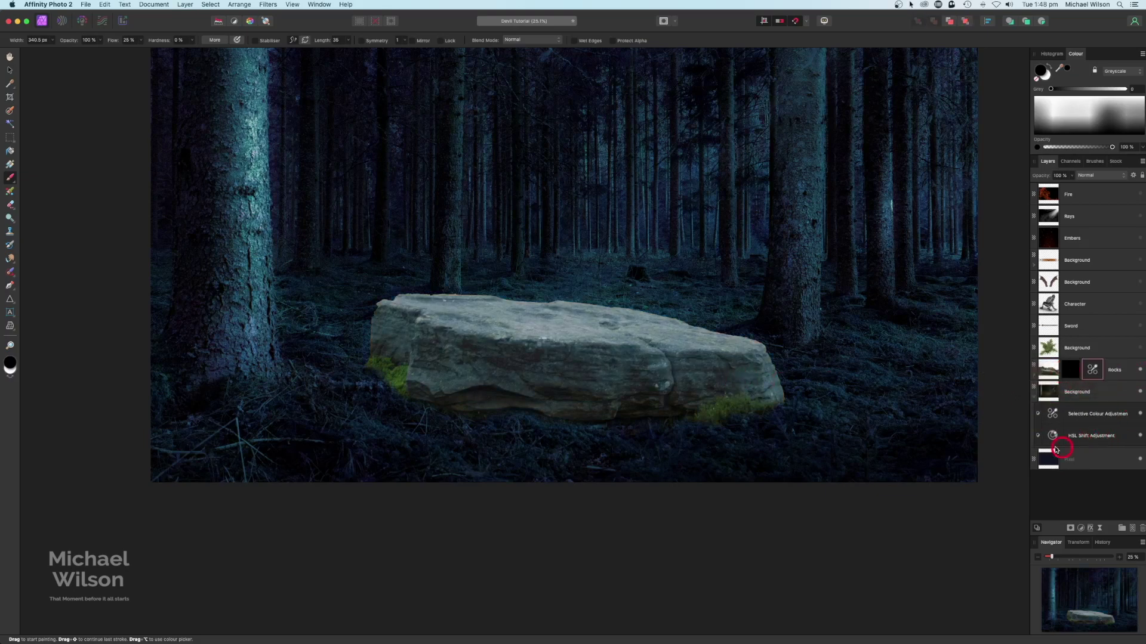
Step: Add an Exposure adjustment of about -1.9 nested in the Rocks layer, and collapse the forest layer
left_click(1050, 371)
left_click(1081, 528)
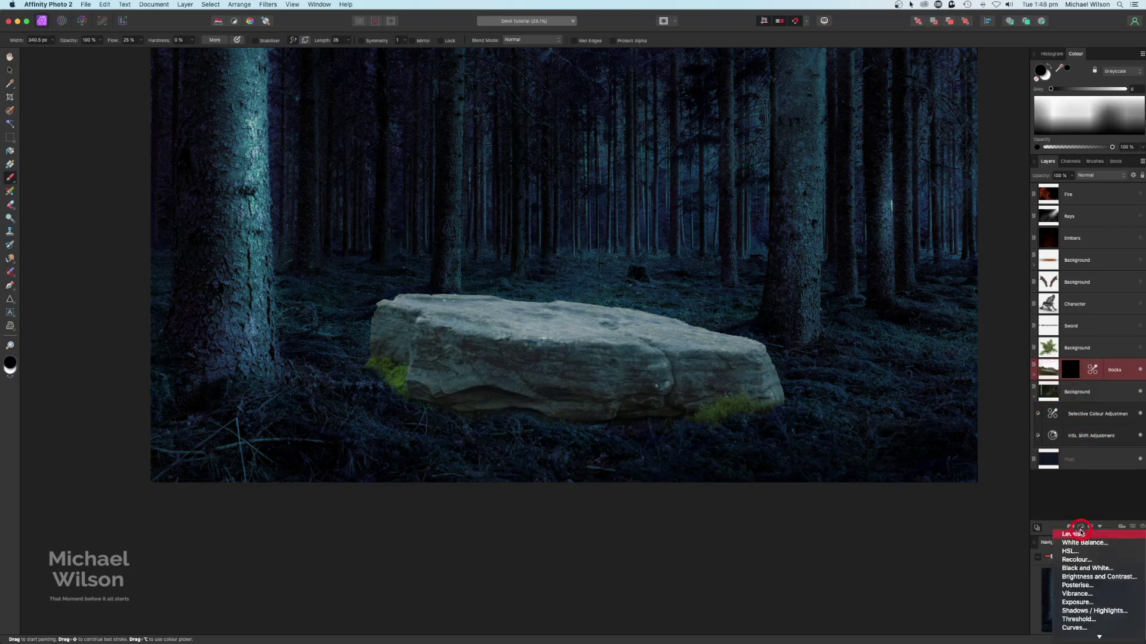
left_click(1077, 603)
left_click_drag(1049, 372, 1050, 388)
left_click_drag(874, 423, 859, 424)
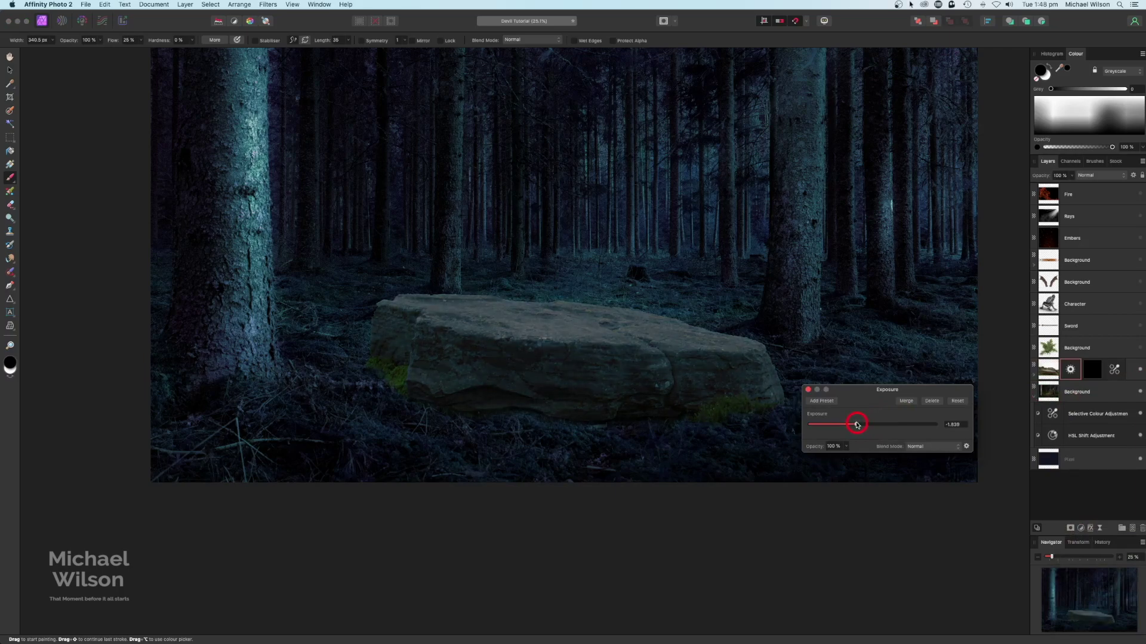
left_click(809, 391)
left_click(1082, 392)
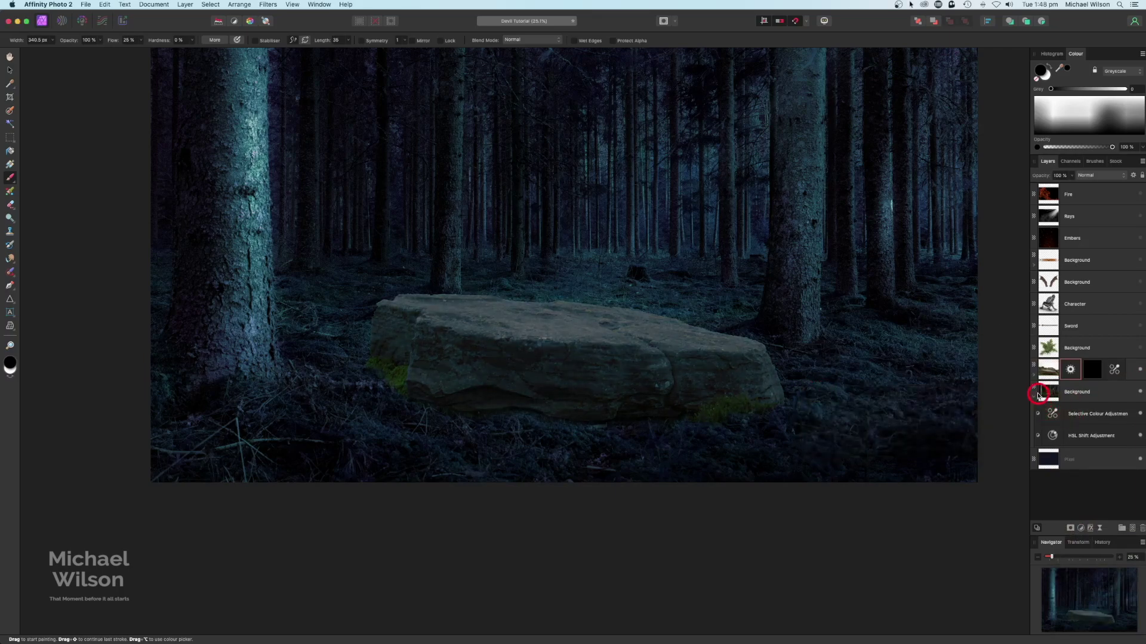
left_click(1036, 397)
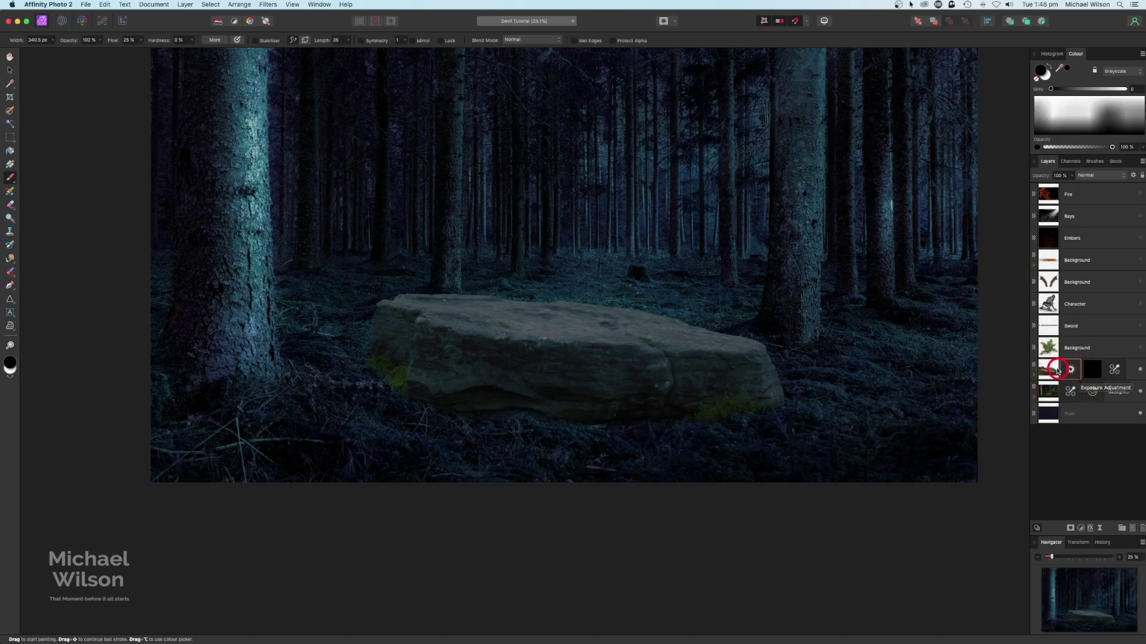
Step: Rotate the rock slightly further anticlockwise with the Move Tool
left_click(1058, 370)
left_click(9, 69)
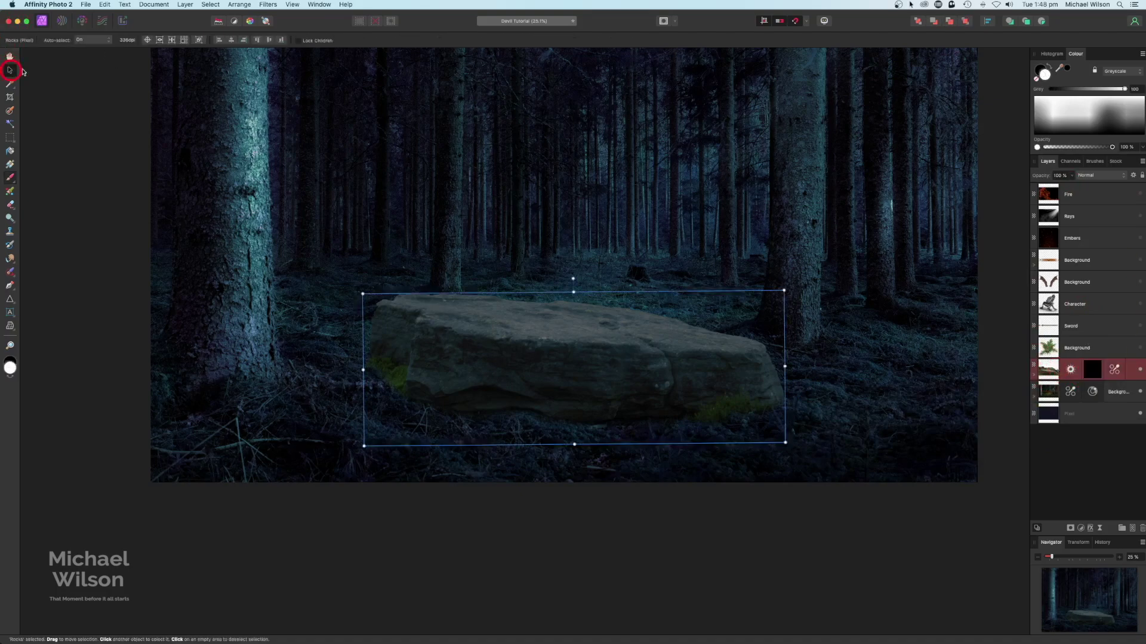
left_click(563, 281)
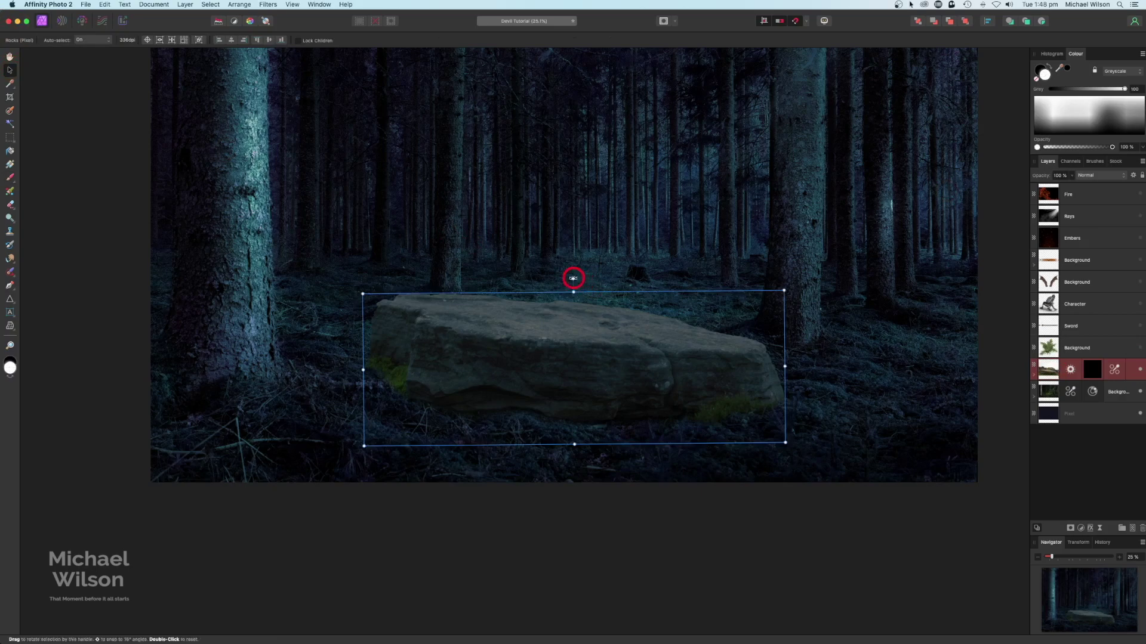
left_click_drag(573, 278, 570, 278)
Step: Show the fern layer, move the fern to the forest's lower-left foreground and shrink it beside the rock's left end
left_click(1085, 352)
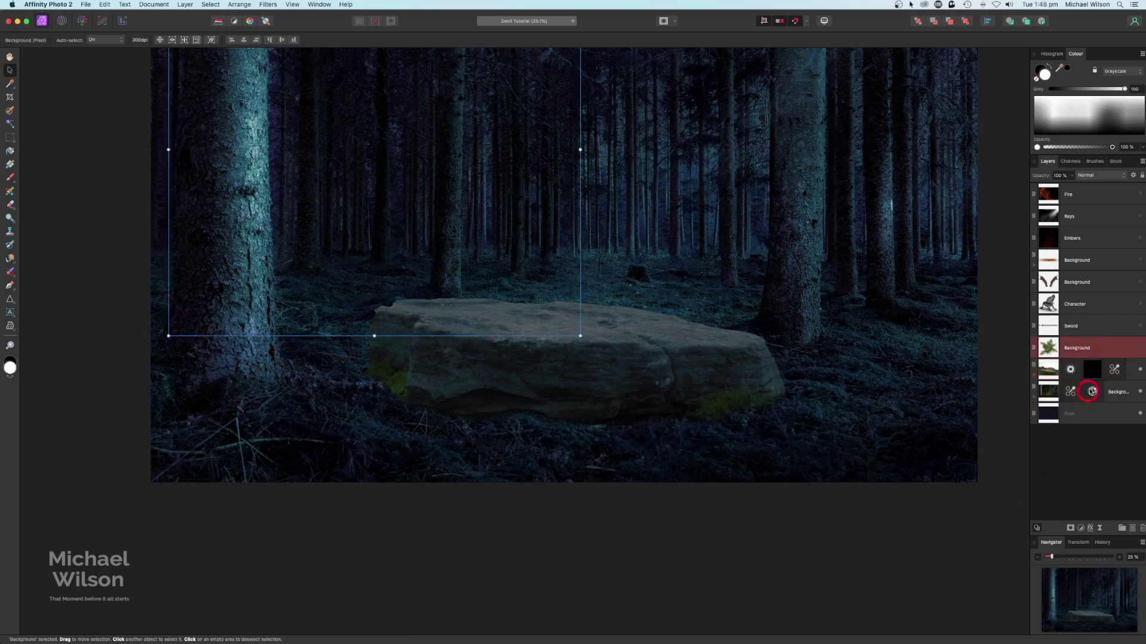
left_click(1140, 349)
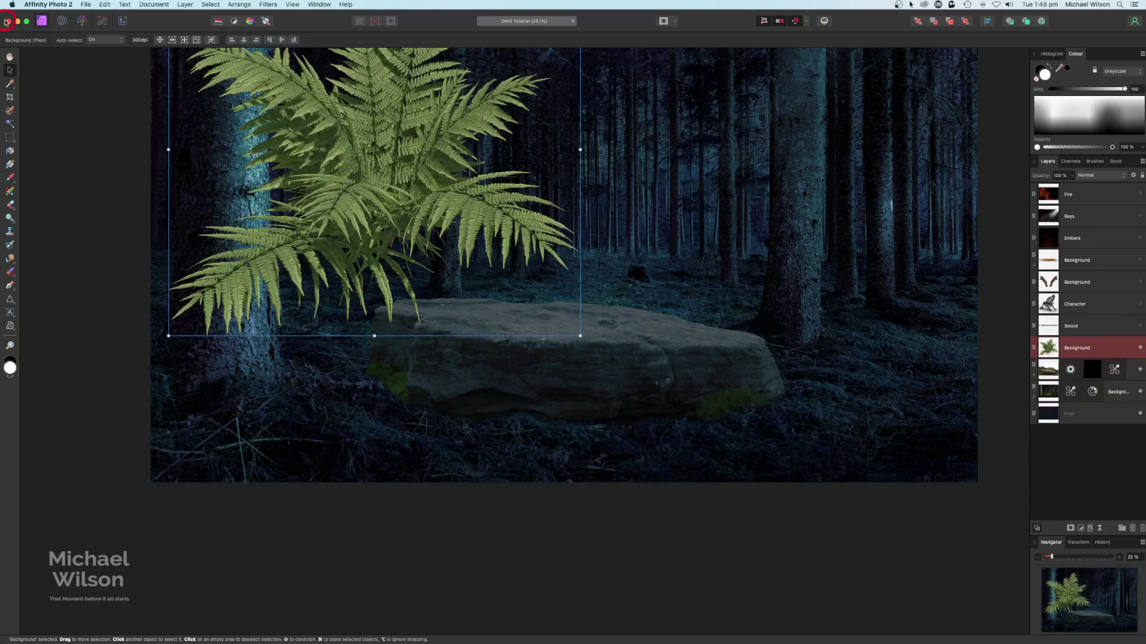
left_click_drag(383, 174, 357, 372)
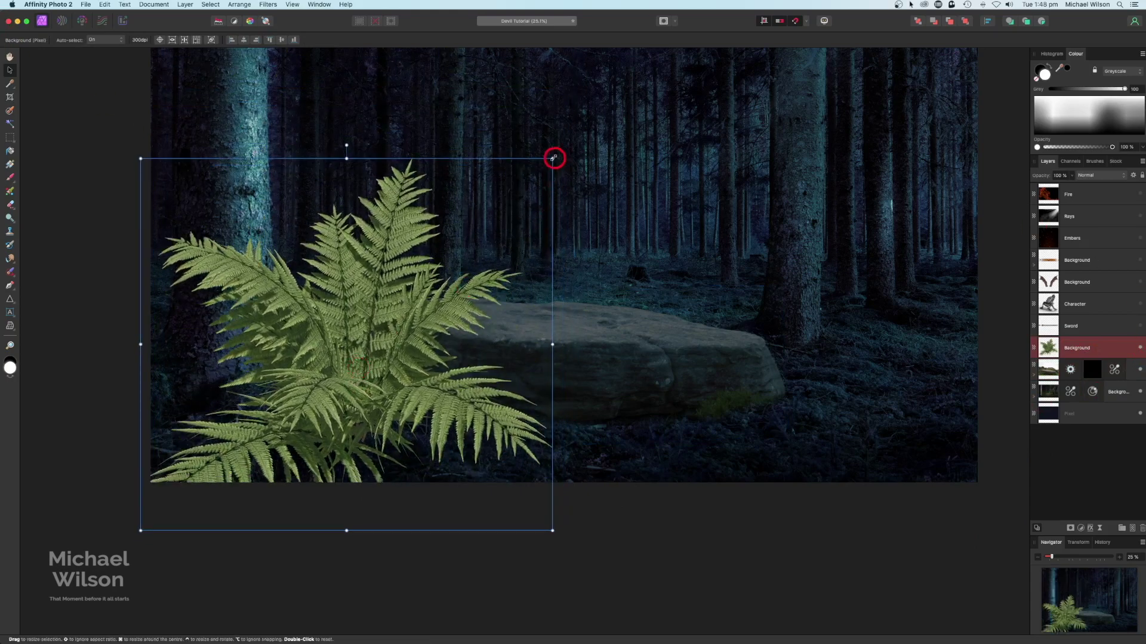
left_click_drag(553, 158, 435, 270)
left_click_drag(365, 340, 394, 355)
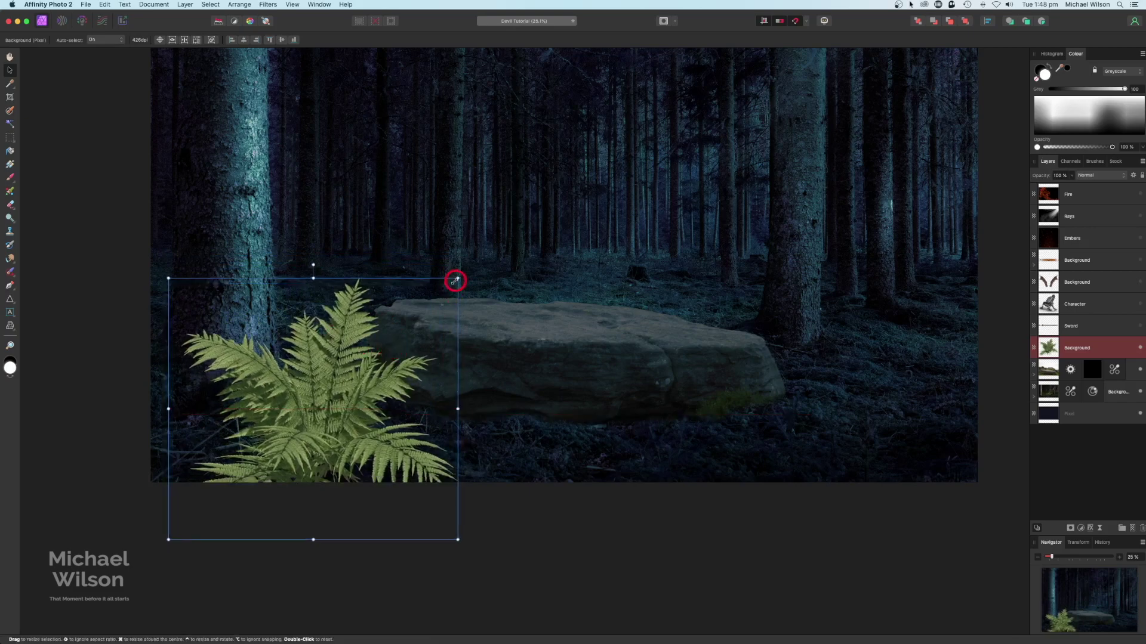
left_click_drag(453, 276, 421, 298)
left_click_drag(384, 351, 400, 338)
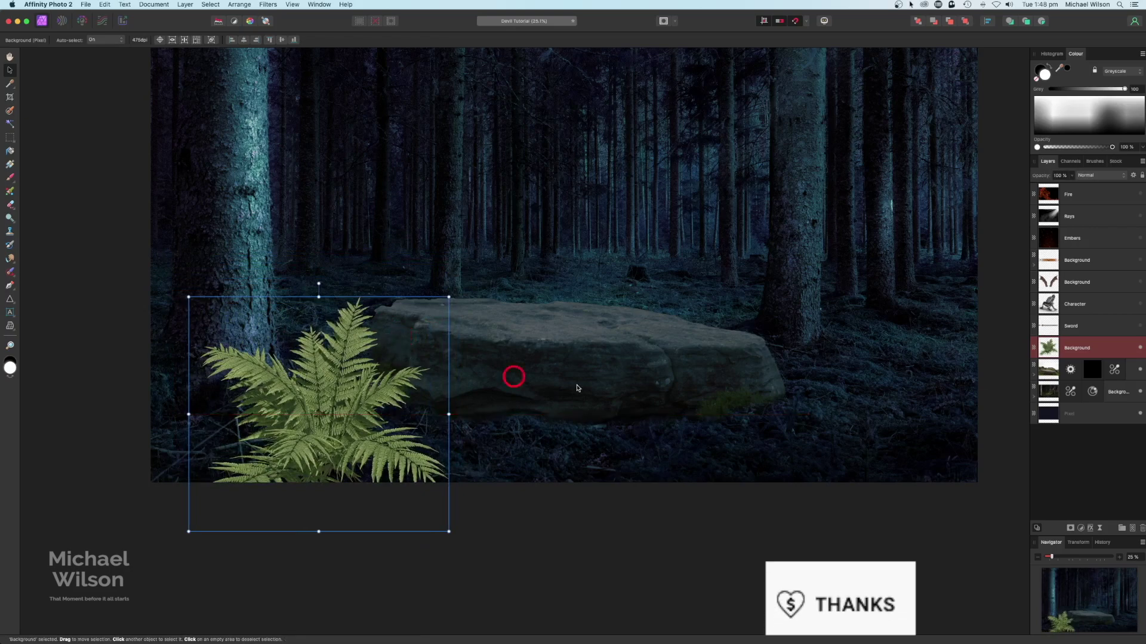
Step: Add an Exposure adjustment of about -3.9 to the fern, nested inside its layer
left_click(1081, 530)
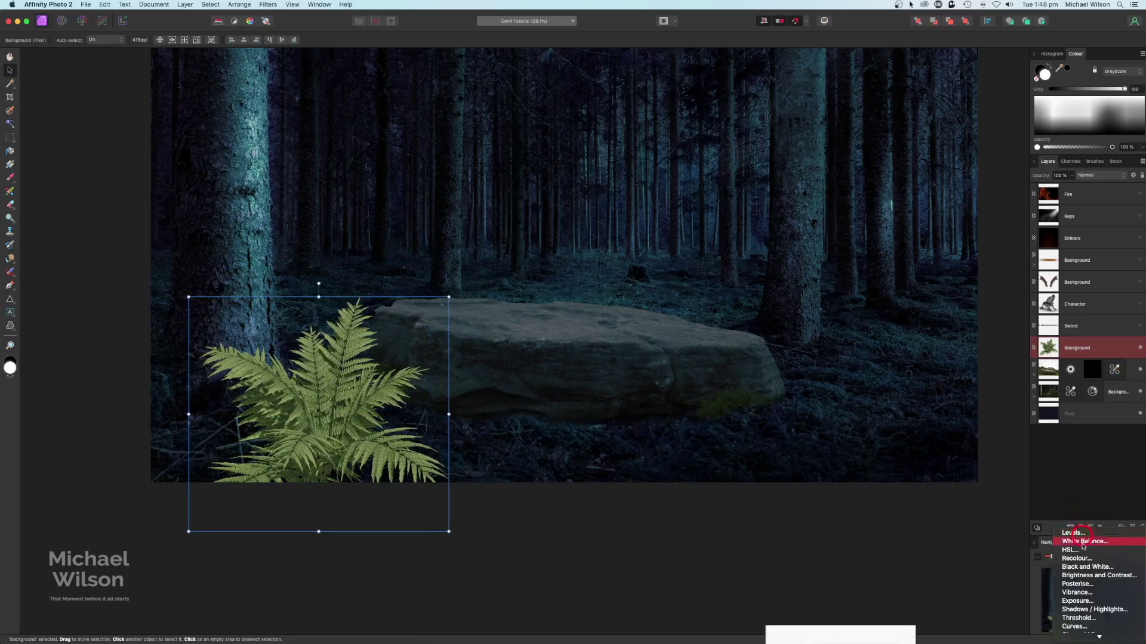
left_click(1077, 601)
left_click_drag(1049, 352, 1048, 372)
left_click_drag(874, 426, 844, 426)
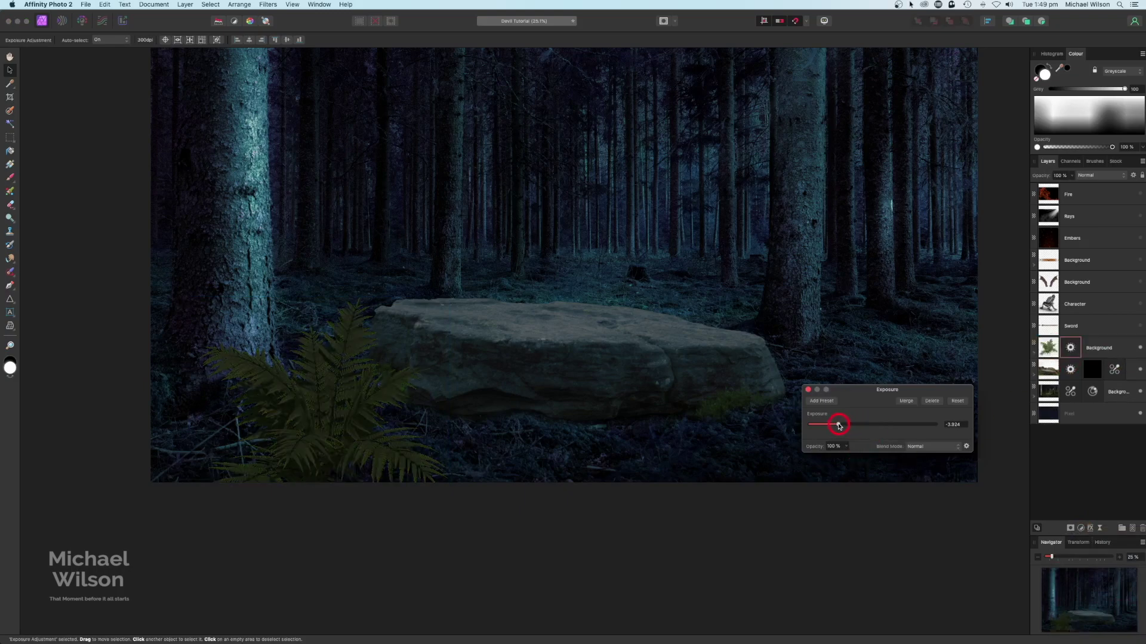
left_click_drag(837, 425, 837, 429)
left_click(807, 390)
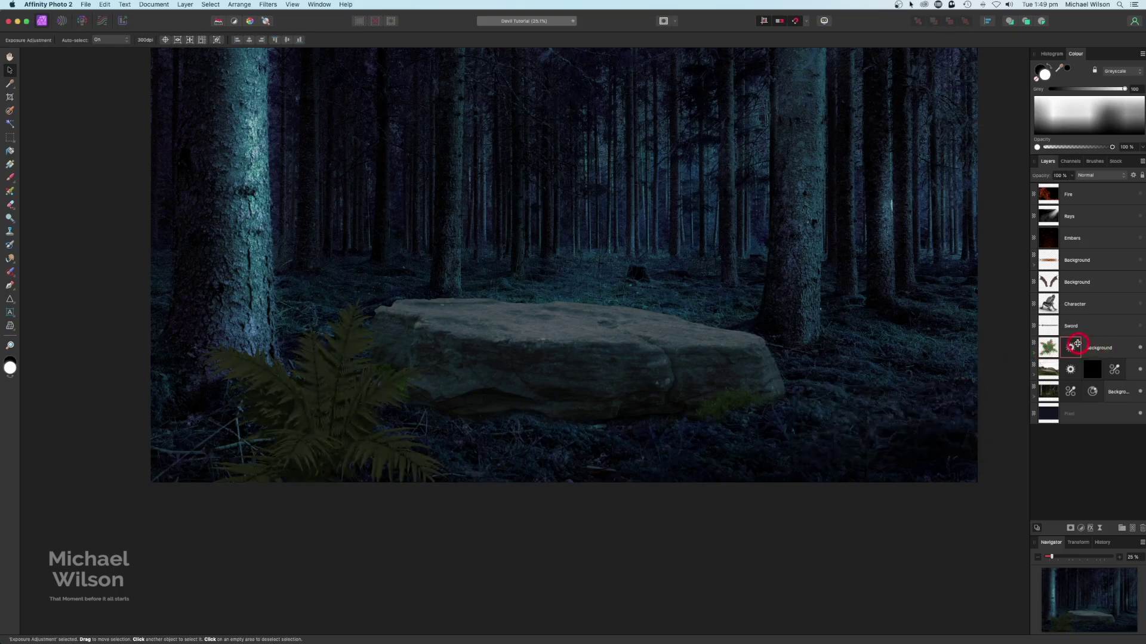
Step: Duplicate the darkened fern, move the copy to the rock's right end and shrink it slightly
left_click(1048, 347)
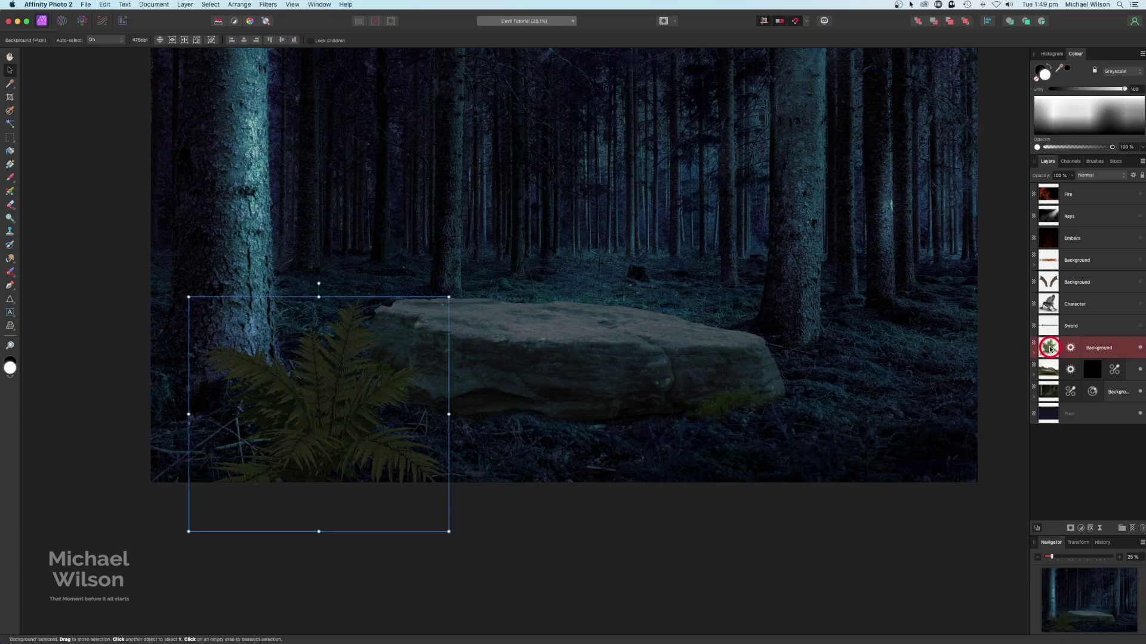
key("super+j")
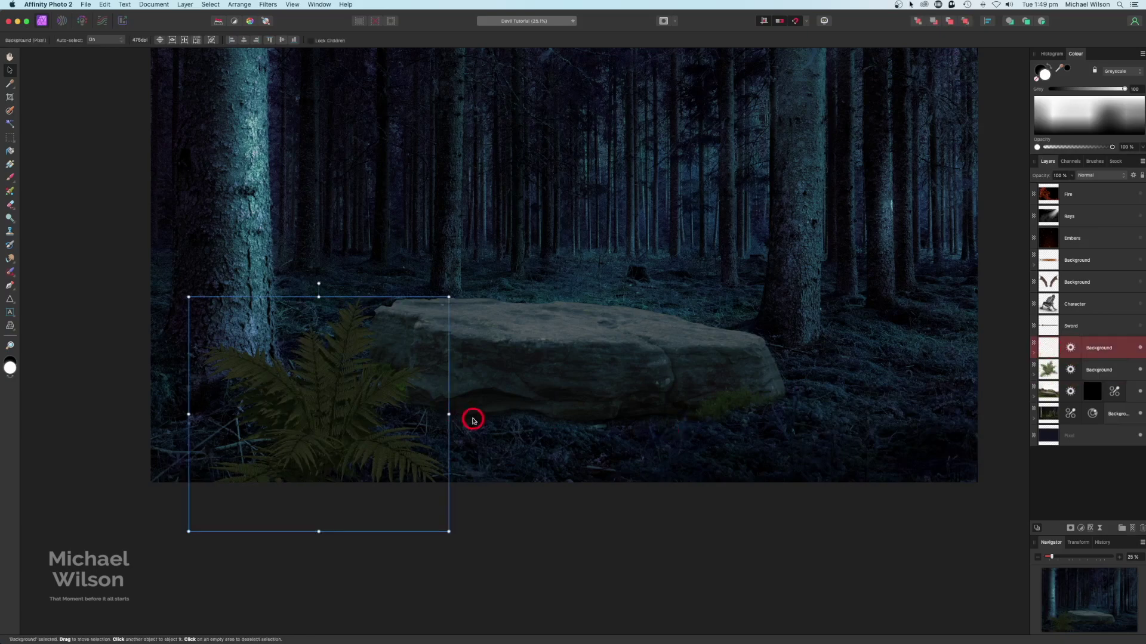
left_click_drag(413, 416, 806, 401)
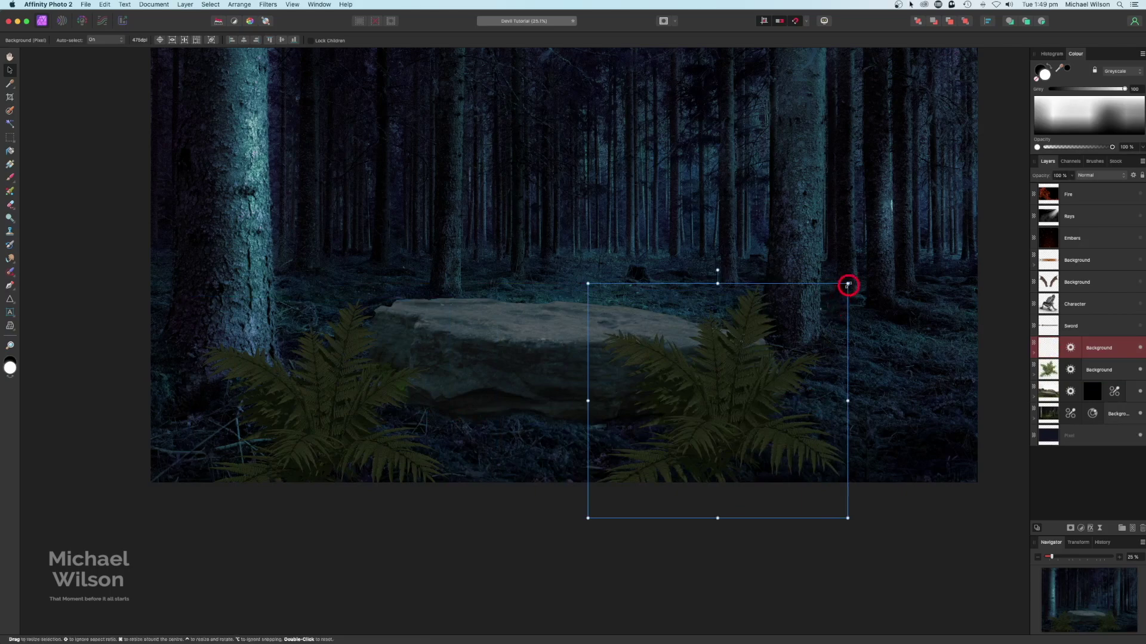
left_click_drag(849, 284, 796, 332)
left_click_drag(785, 389, 849, 358)
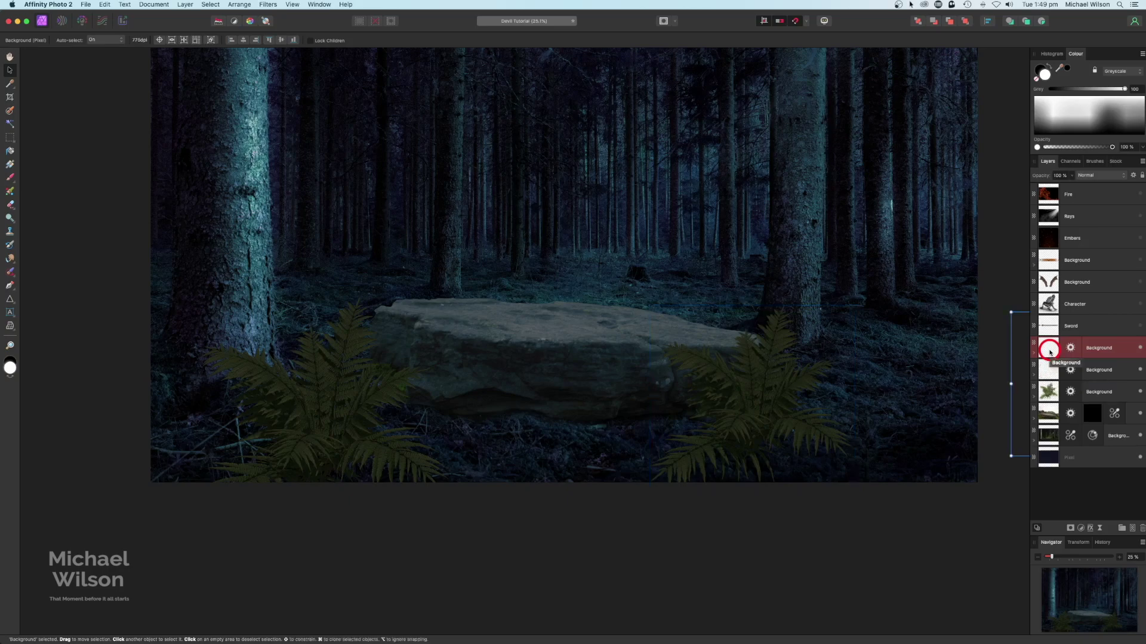
Step: Duplicate the fern again beneath the Rocks layer, then shrink and place the copy behind the rock's right rear edge
left_click(1043, 377)
key("super+j")
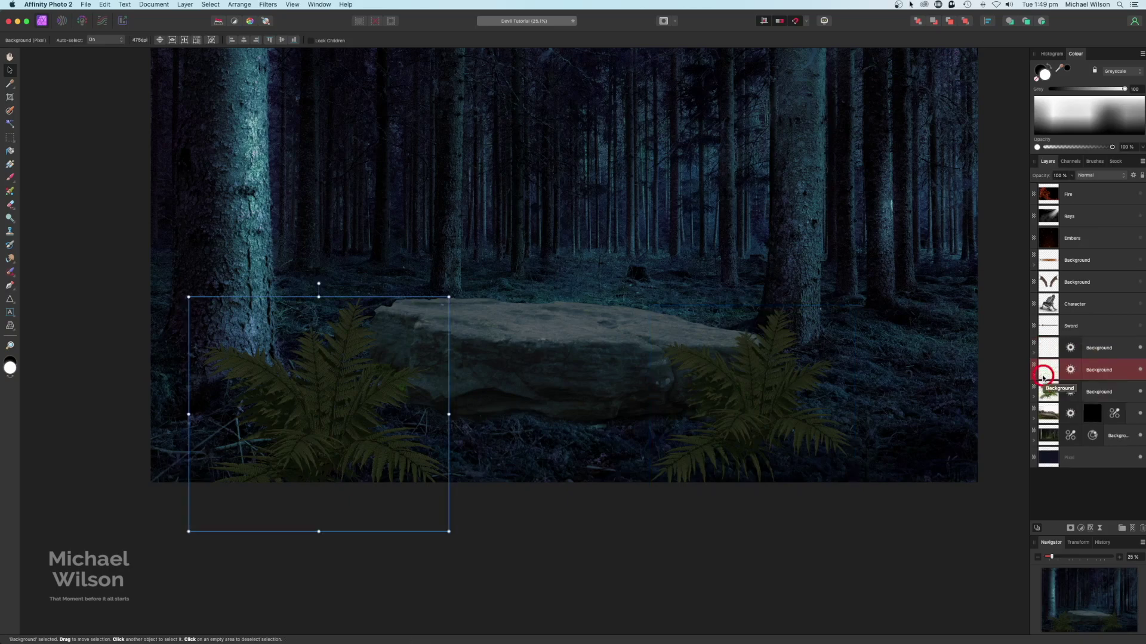
left_click_drag(1109, 376, 1101, 421)
left_click_drag(234, 397, 564, 292)
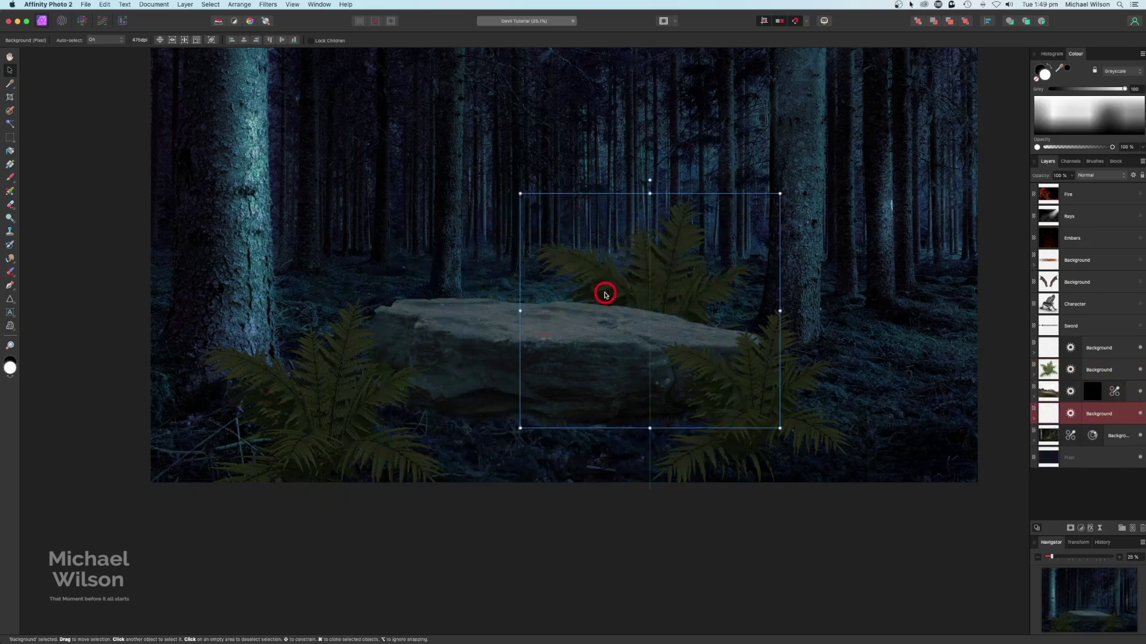
left_click_drag(779, 192, 704, 244)
left_click_drag(668, 278, 760, 269)
mouse_move(741, 285)
left_mouse_down()
mouse_move(720, 286)
mouse_move(745, 286)
left_mouse_up()
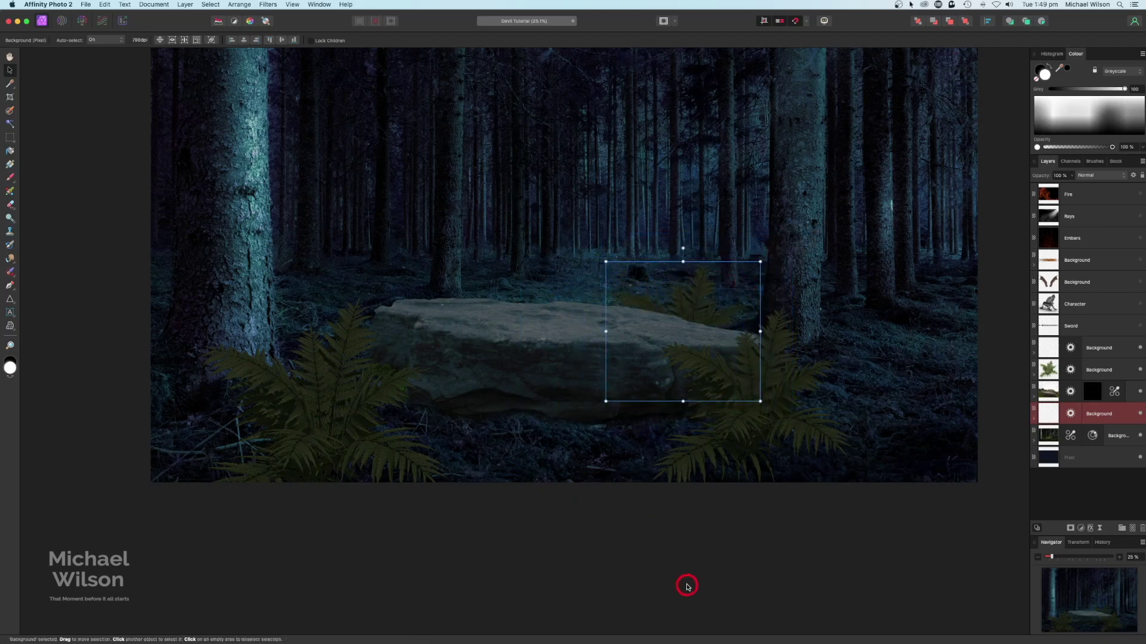
left_click(686, 586)
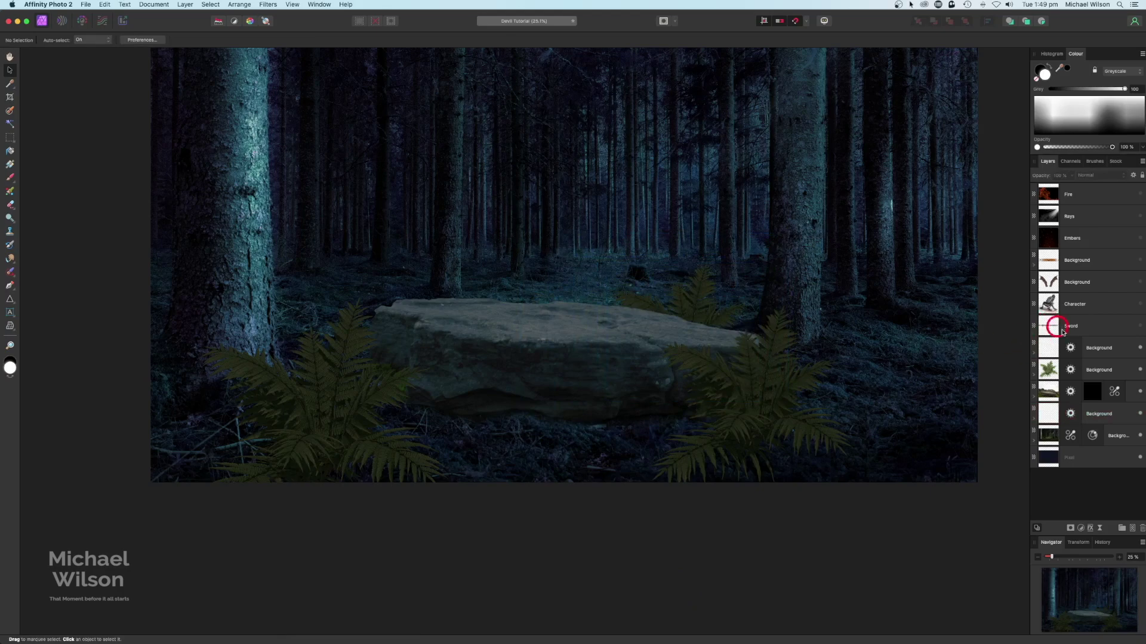
Step: Rotate the rock slightly further anticlockwise and deselect it
left_click(1049, 392)
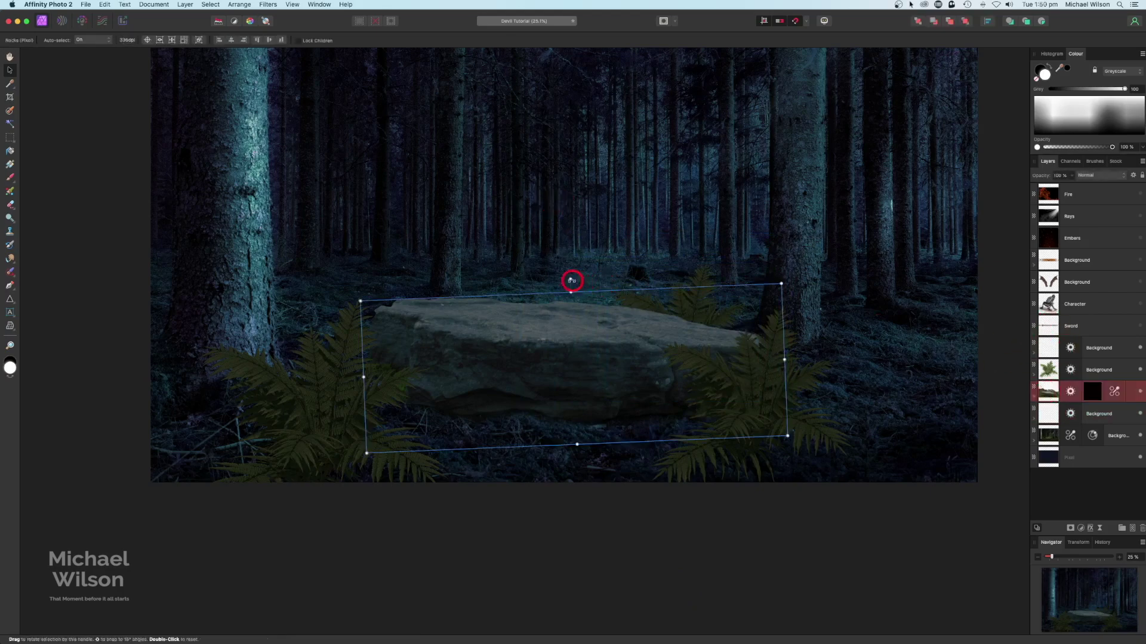
left_click_drag(571, 278, 568, 279)
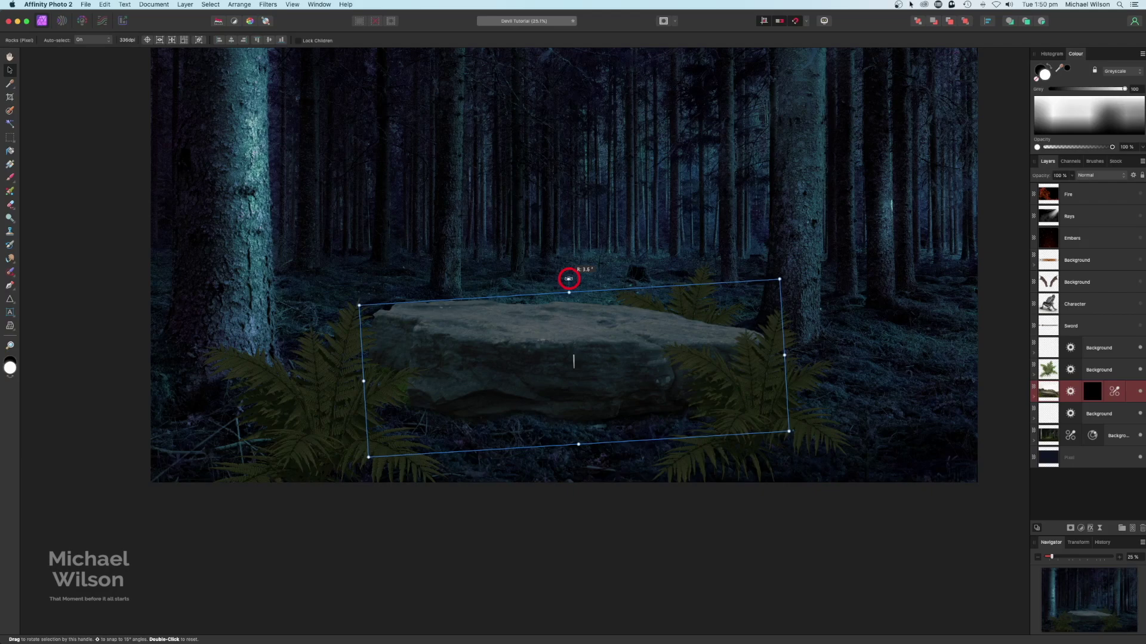
left_click(645, 500)
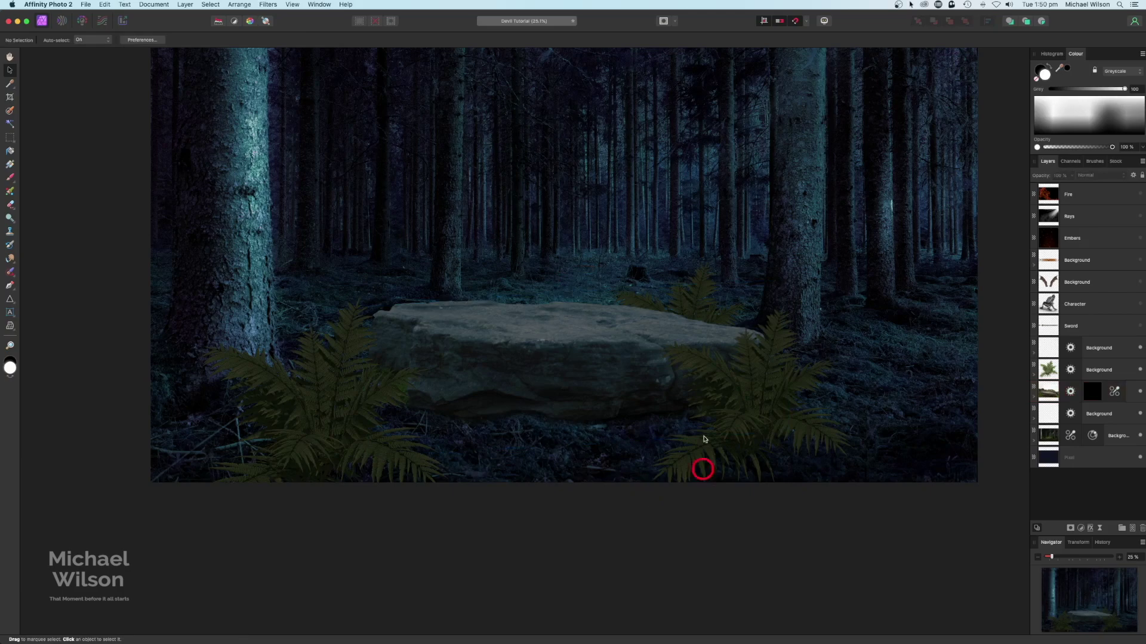
Step: Show the Character layer, then move the crouching figure onto the rock and enlarge it slightly
scroll(736, 353, "up", 5)
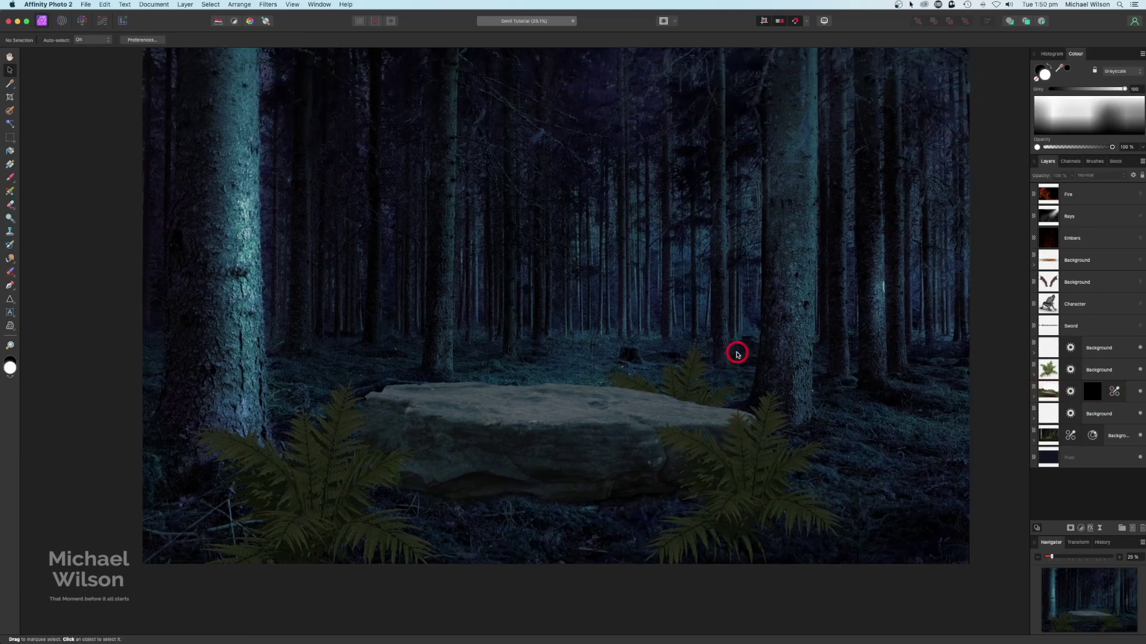
scroll(736, 352, "down", 1)
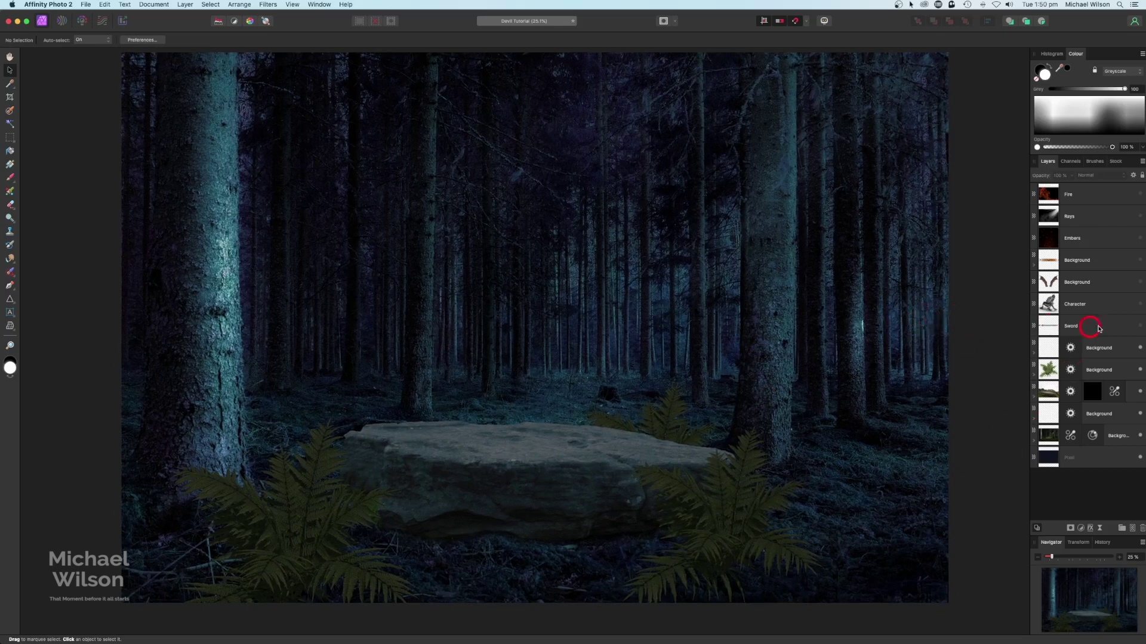
left_click(1141, 306)
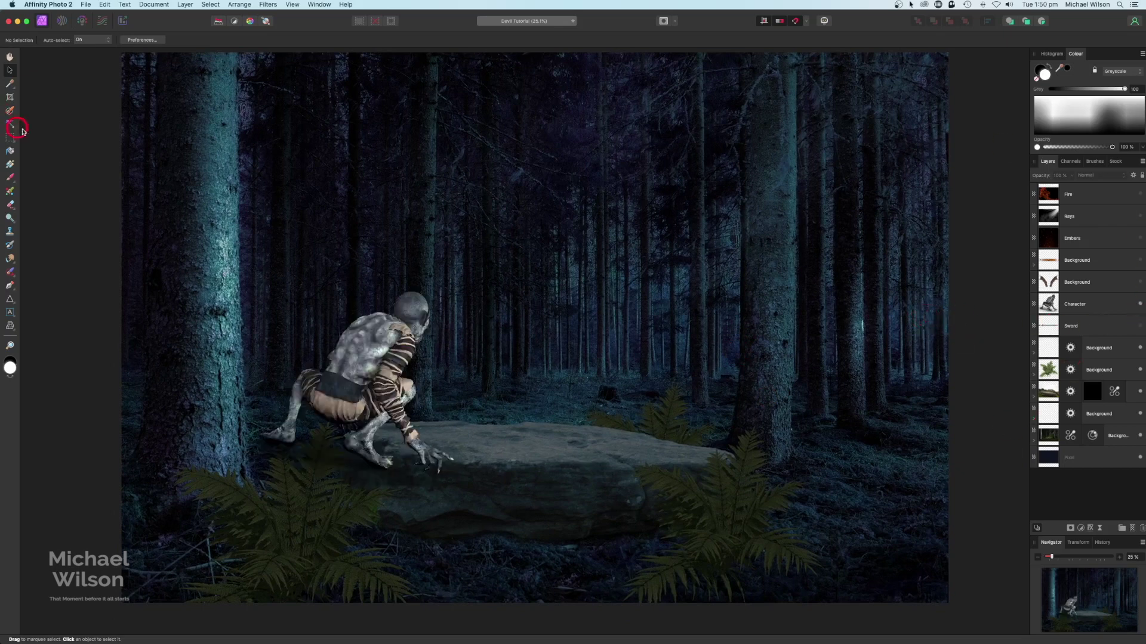
left_click(383, 348)
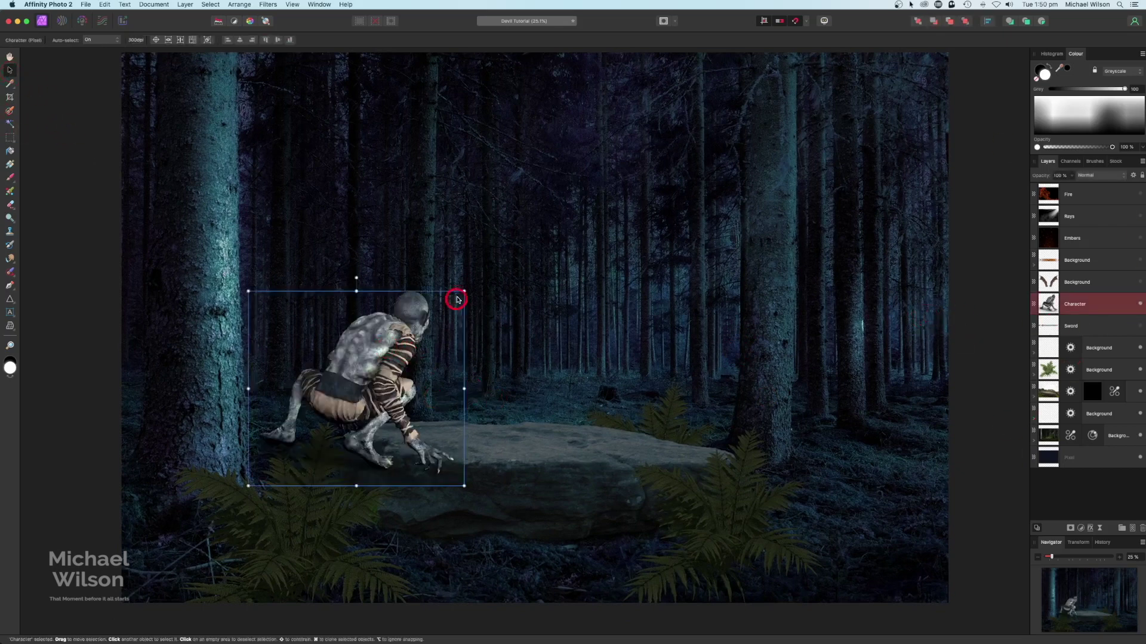
left_click_drag(402, 335, 564, 341)
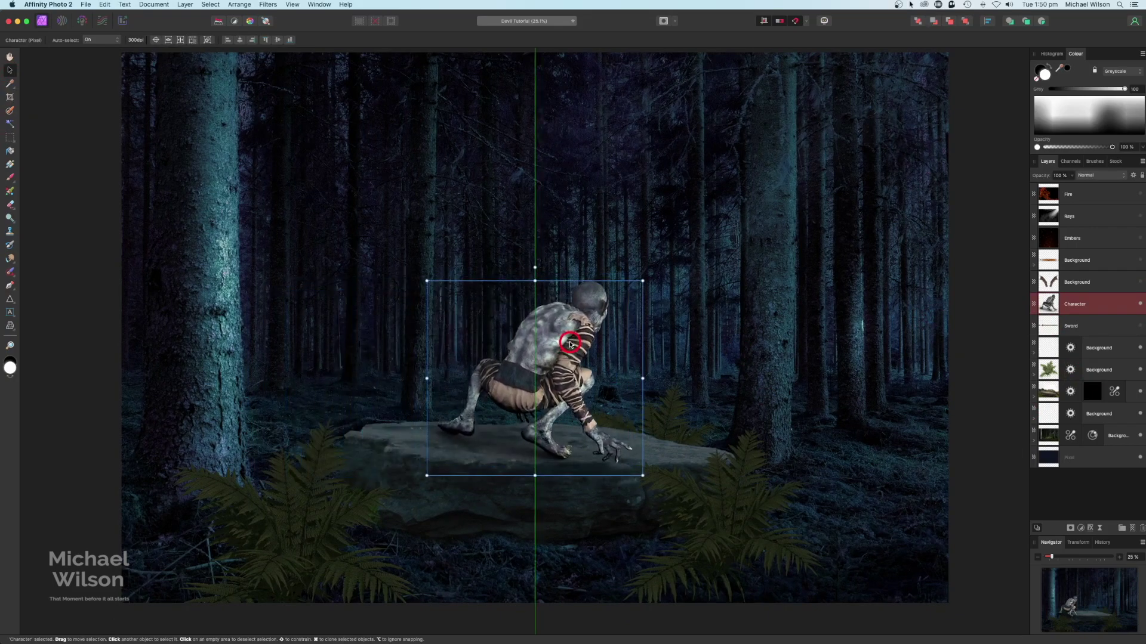
left_click_drag(642, 281, 665, 259)
left_click_drag(585, 348, 598, 353)
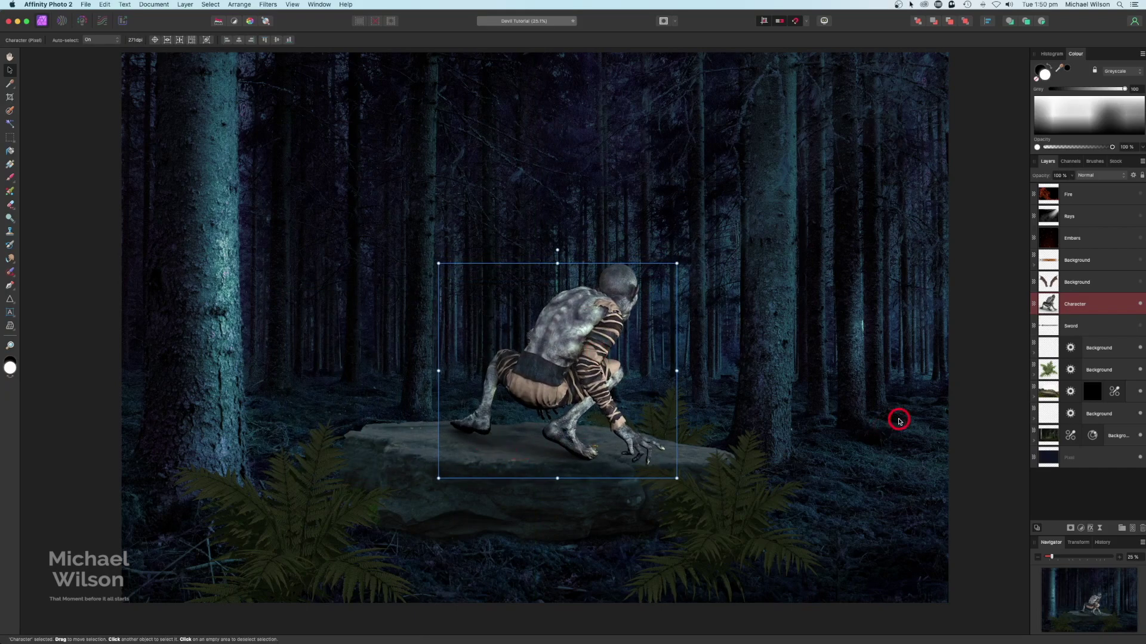
left_click(898, 419)
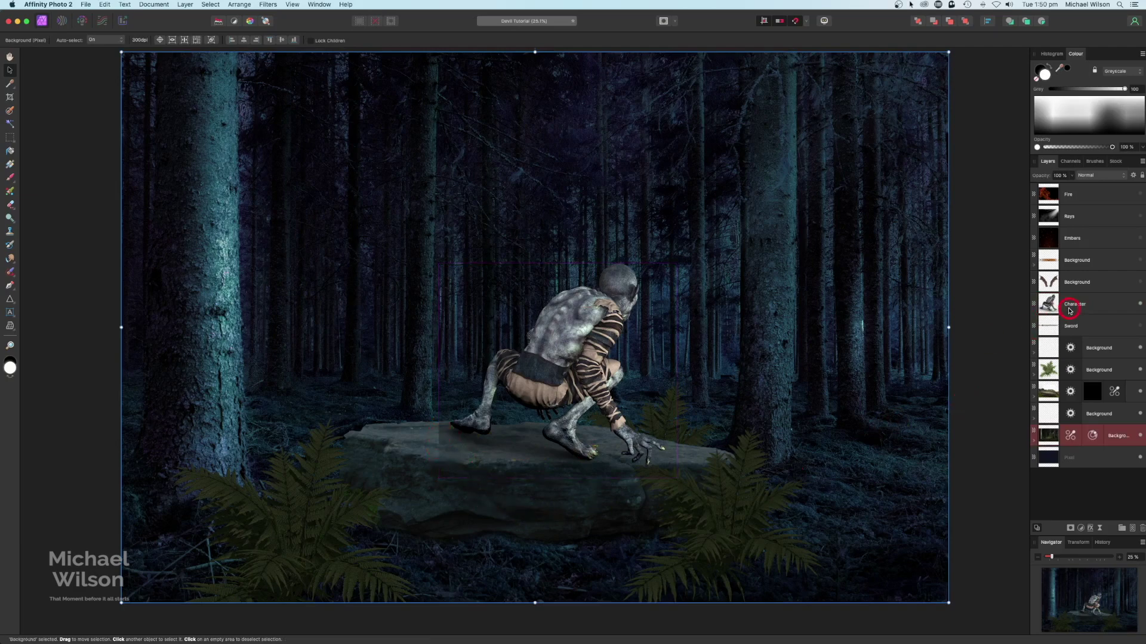
Step: Erase the hard edge of the character's shadow on the rock's left side using a smaller, soft Erase Brush
left_click(1071, 305)
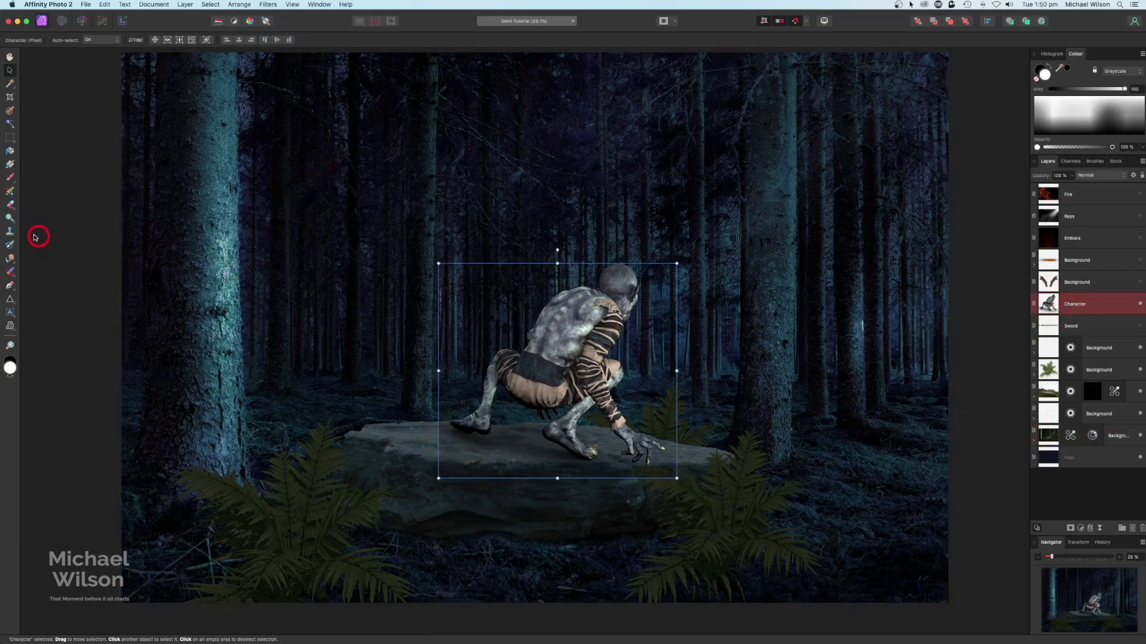
left_click(11, 206)
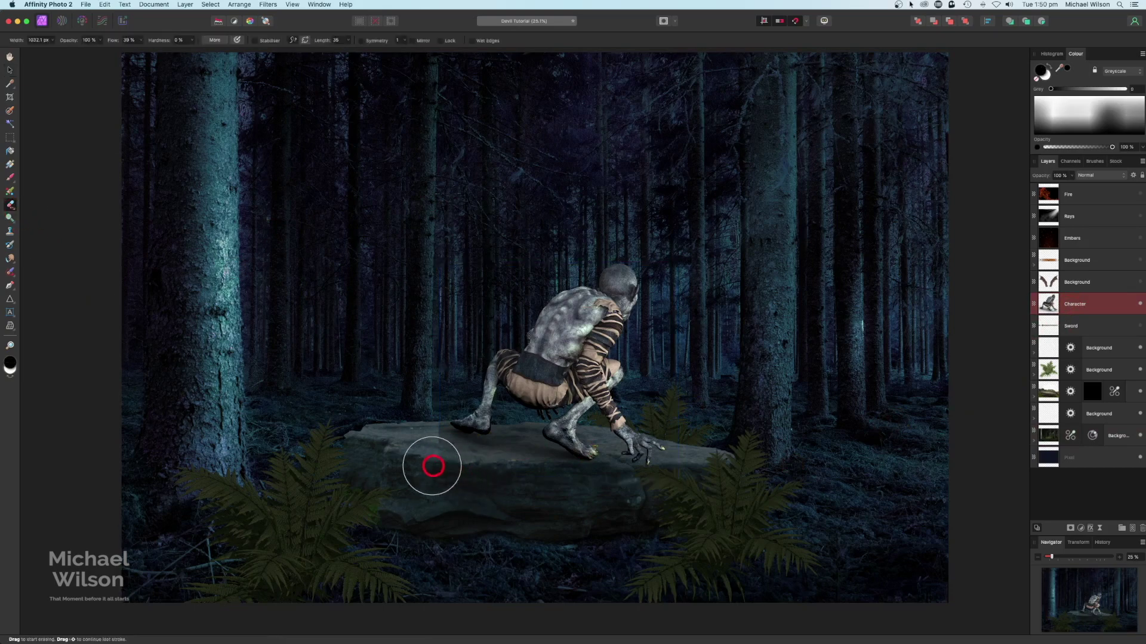
key("bracketleft")
key("bracketleft")
key("bracketleft")
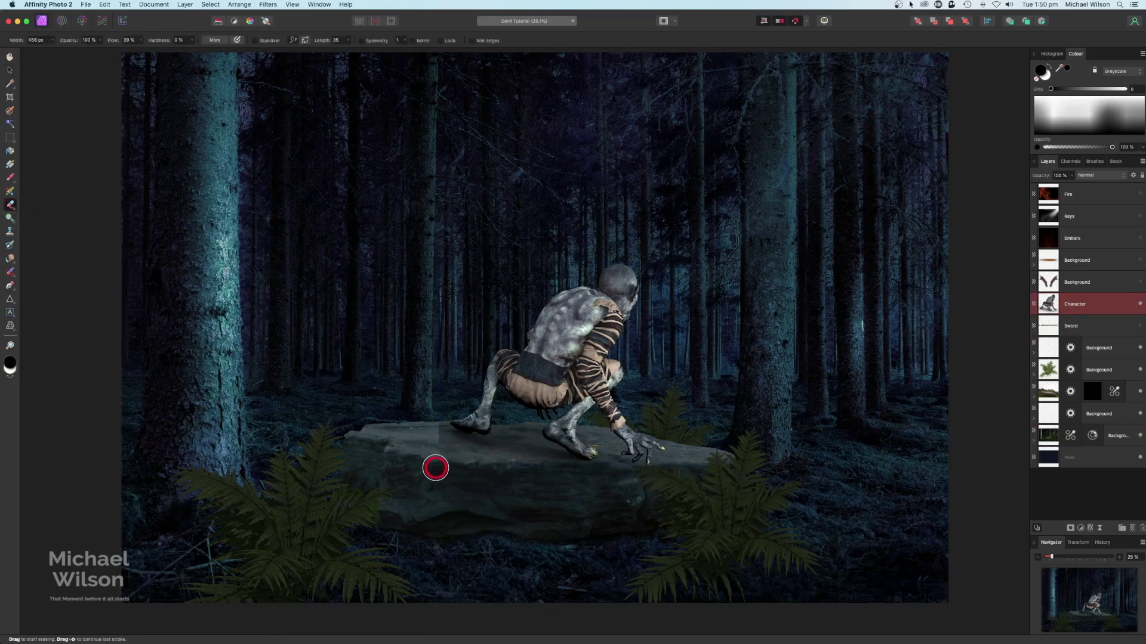
scroll(436, 468, "right", 1)
mouse_move(435, 467)
left_mouse_down()
mouse_move(423, 423)
mouse_move(417, 448)
mouse_move(400, 438)
mouse_move(445, 502)
mouse_move(404, 457)
mouse_move(430, 434)
mouse_move(426, 417)
mouse_move(398, 444)
mouse_move(472, 475)
left_mouse_up()
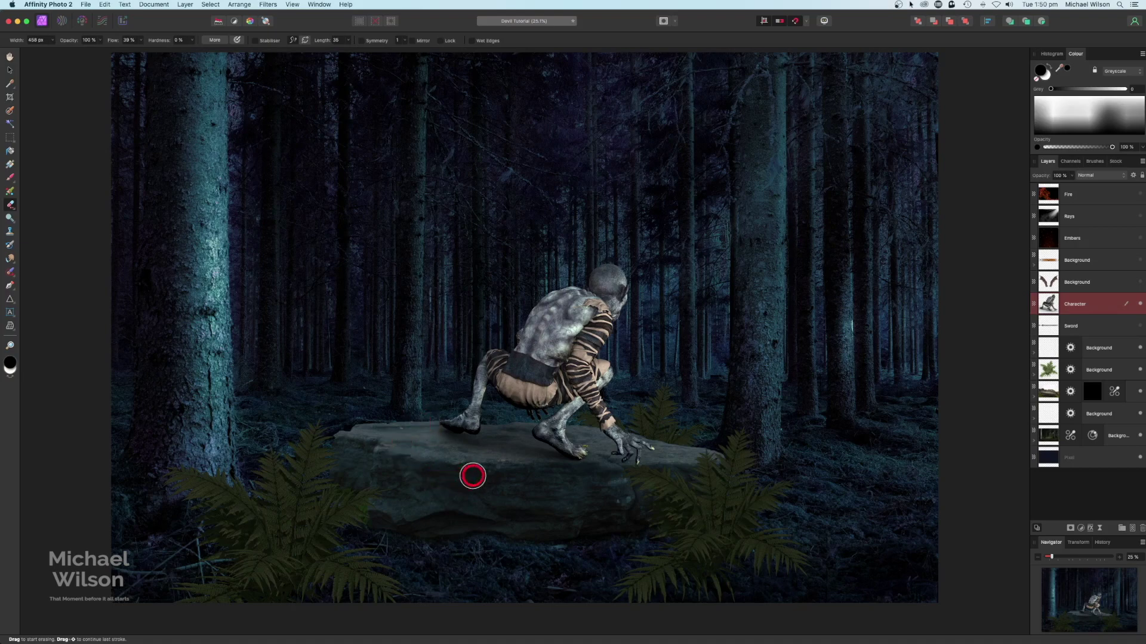
scroll(699, 480, "down", 1)
scroll(700, 480, "up", 3)
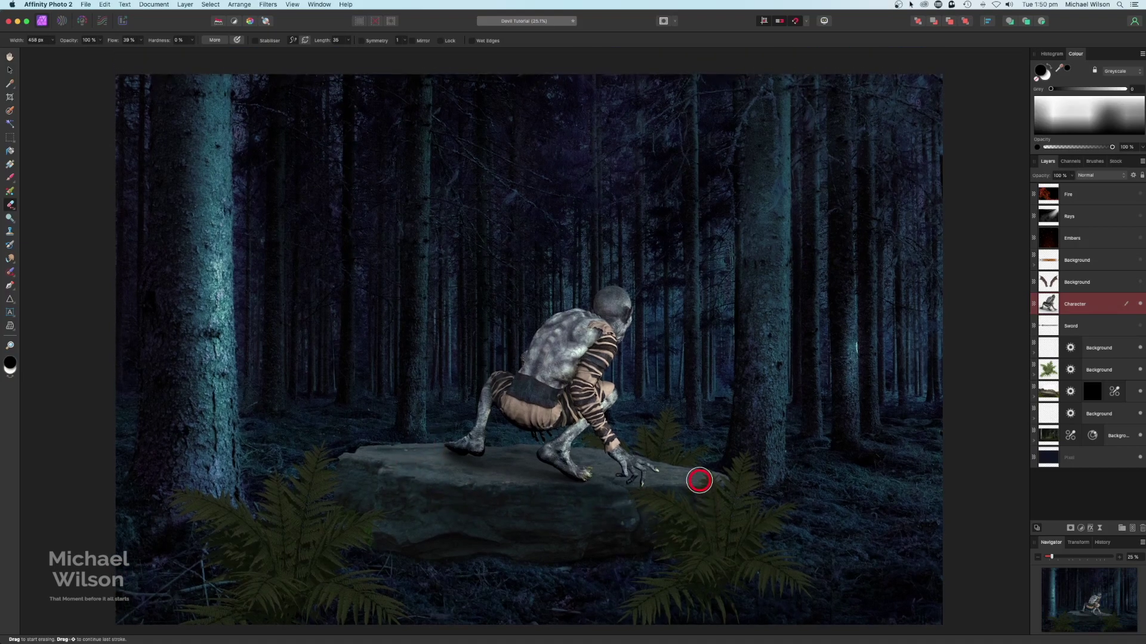
scroll(699, 480, "right", 1)
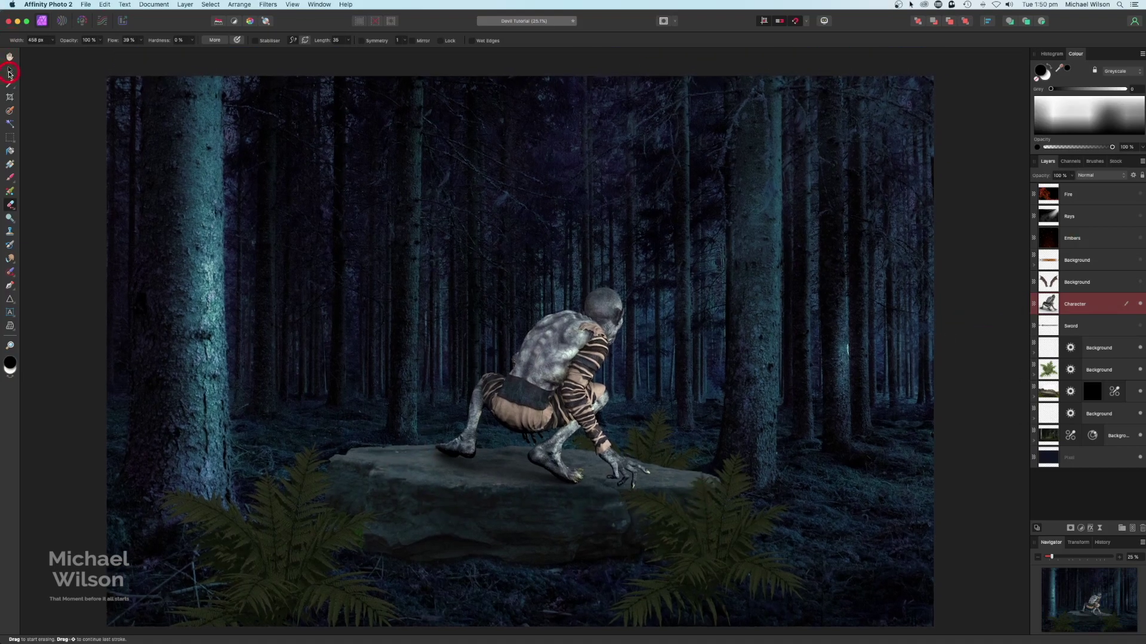
Step: Shrink the character slightly so it still sits on the rock, and deselect it
left_click(9, 73)
left_click_drag(663, 288, 649, 299)
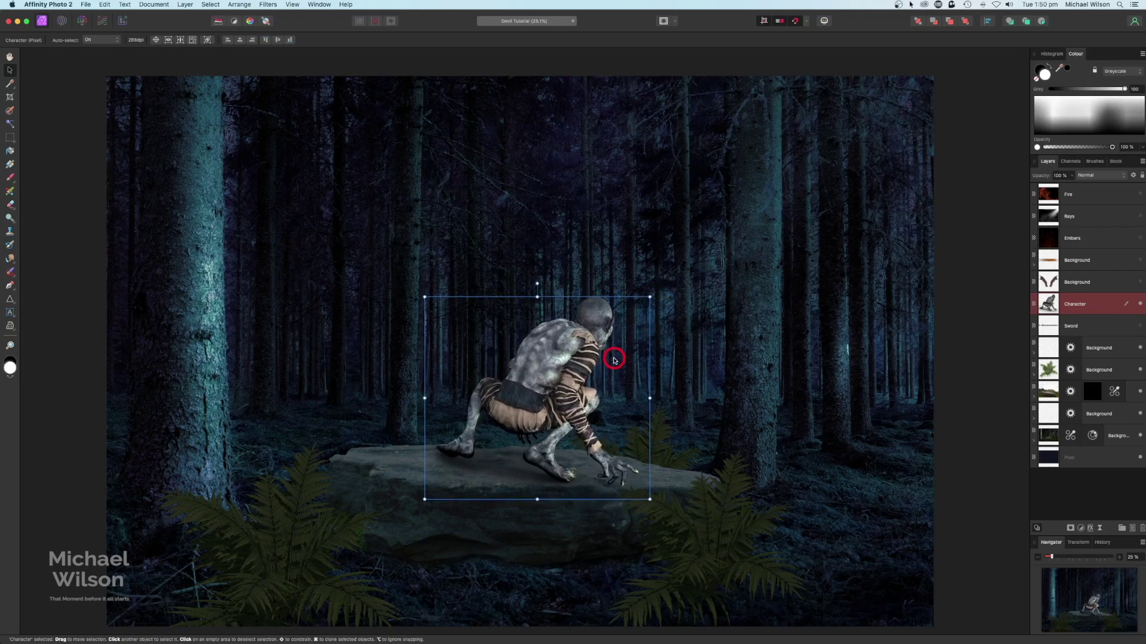
left_click(977, 336)
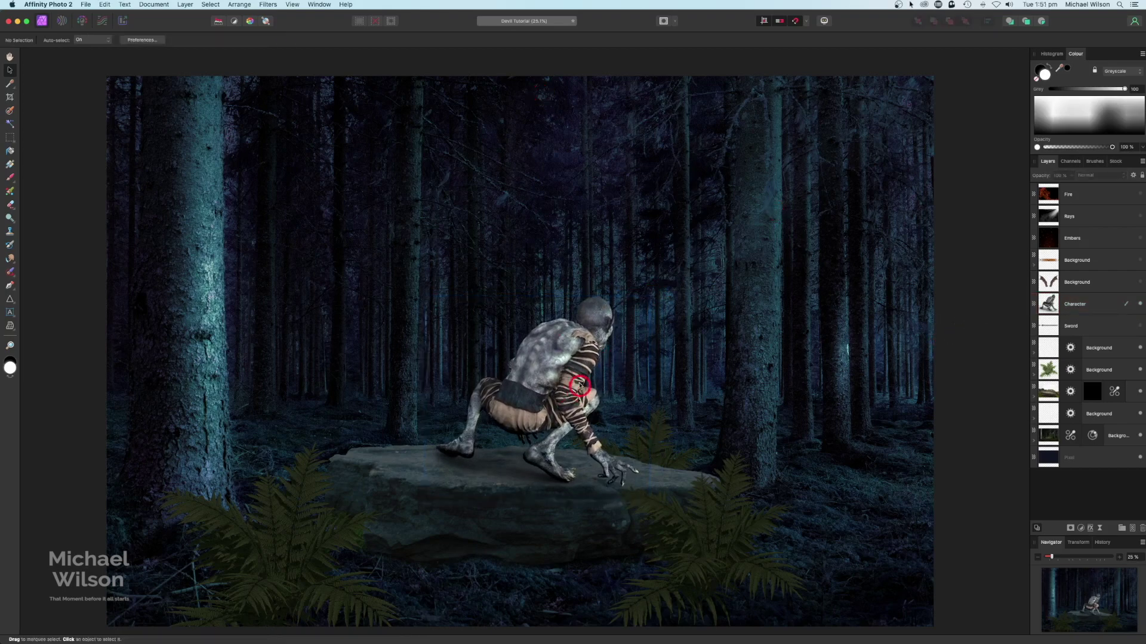
Step: Show the wings, shift them up and to the right over the character, and rename their layer Wings
left_click(1139, 282)
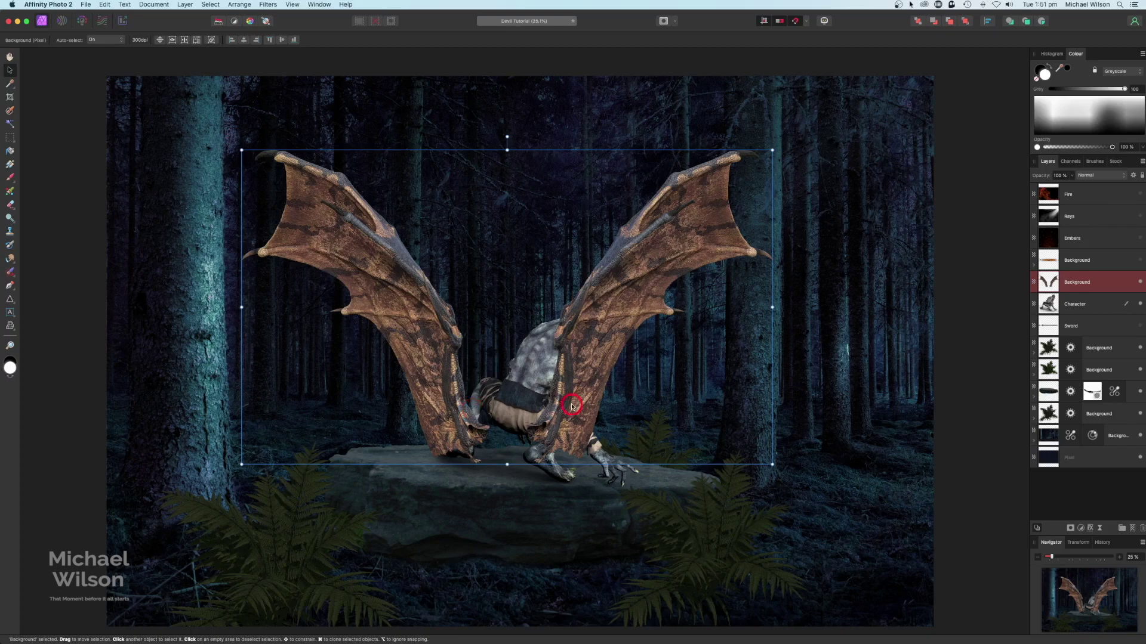
left_click_drag(608, 313, 646, 302)
left_click(1077, 286)
left_click(1072, 285)
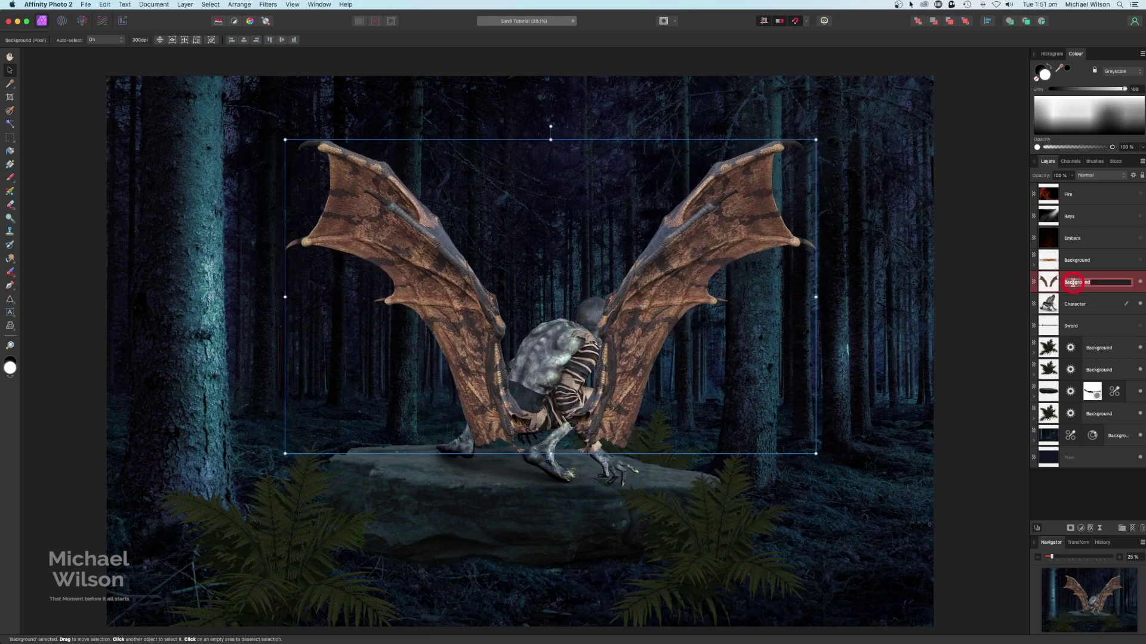
type("Wings")
key("Return")
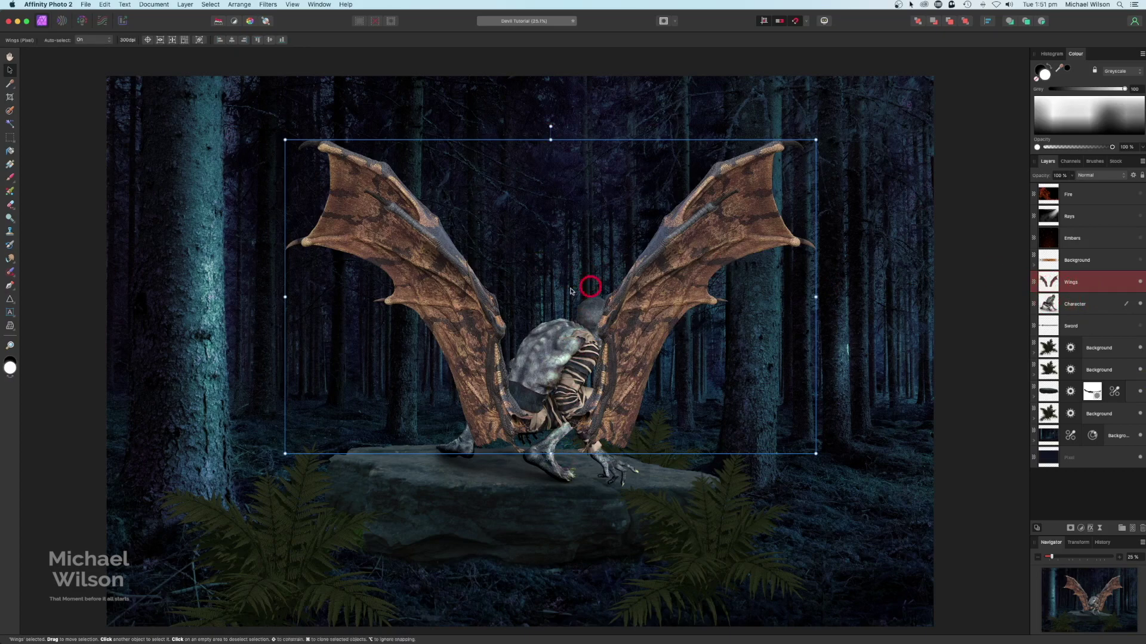
Step: Select the left wing with a rectangular marquee and delete it from the Wings layer
left_click(11, 137)
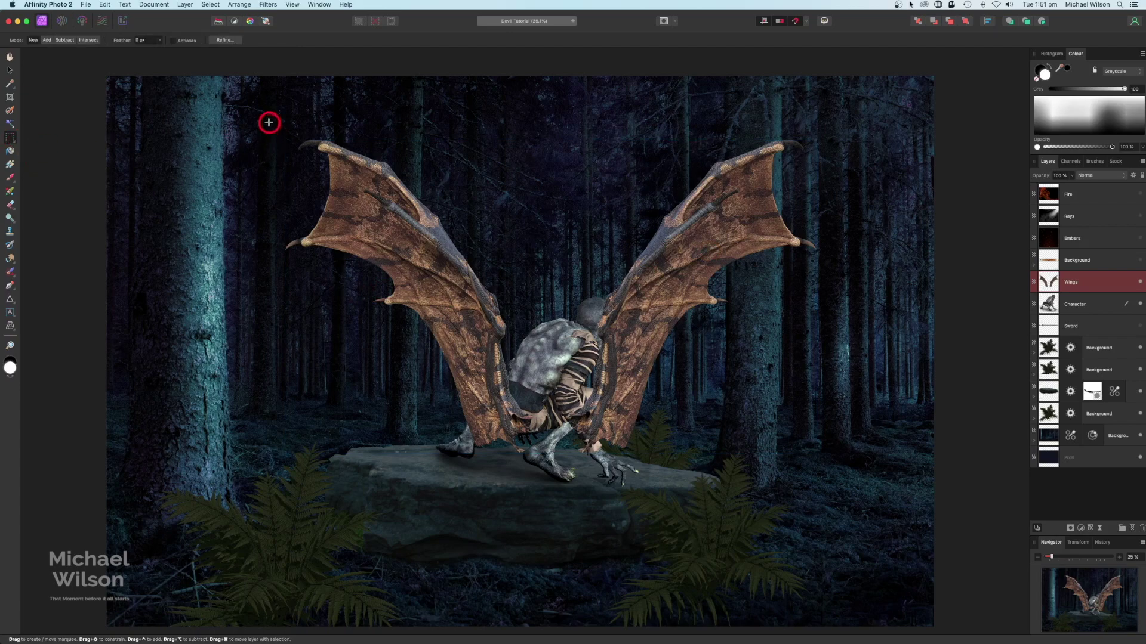
left_click_drag(267, 118, 540, 468)
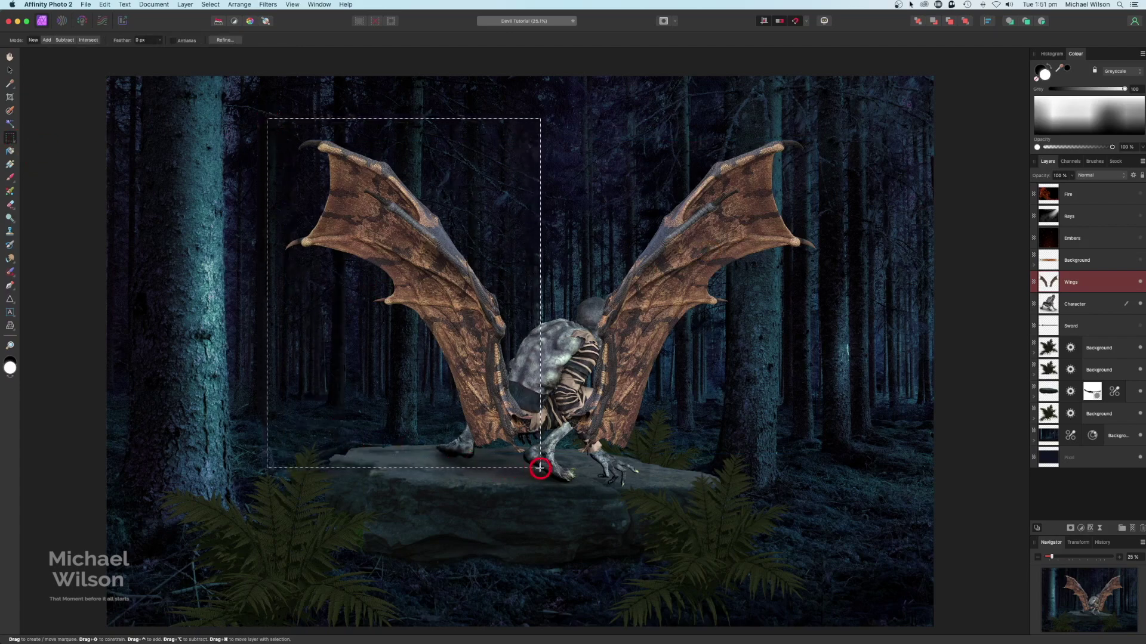
key("Delete")
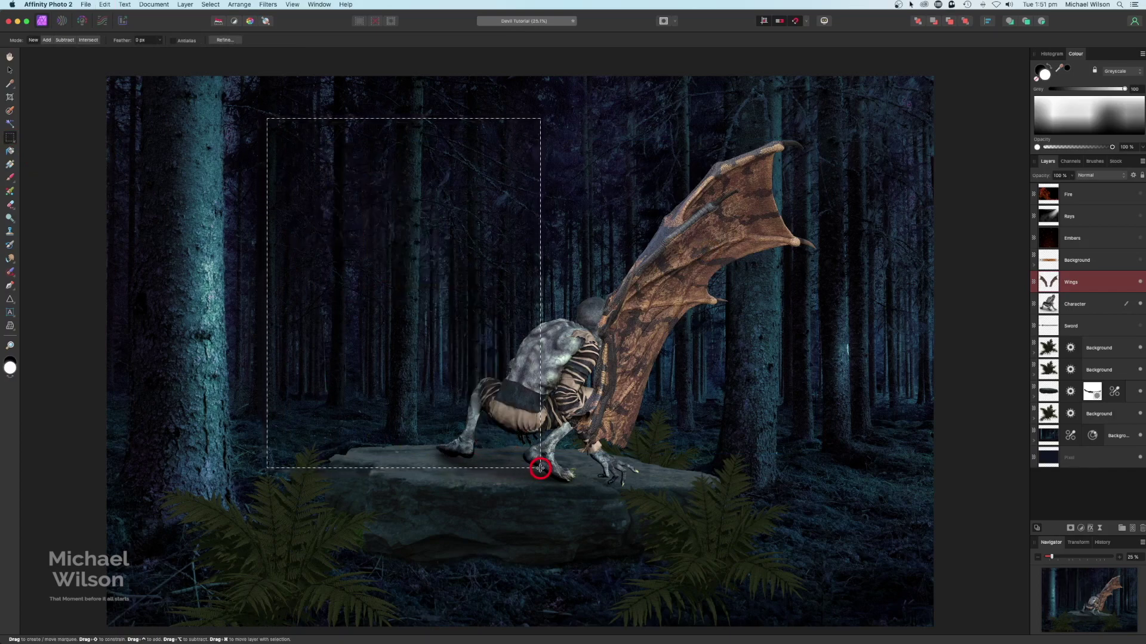
Step: Paste the cut left wing onto its own layer, clear the marquee selection, and nudge the wing slightly up and right
key("super+v")
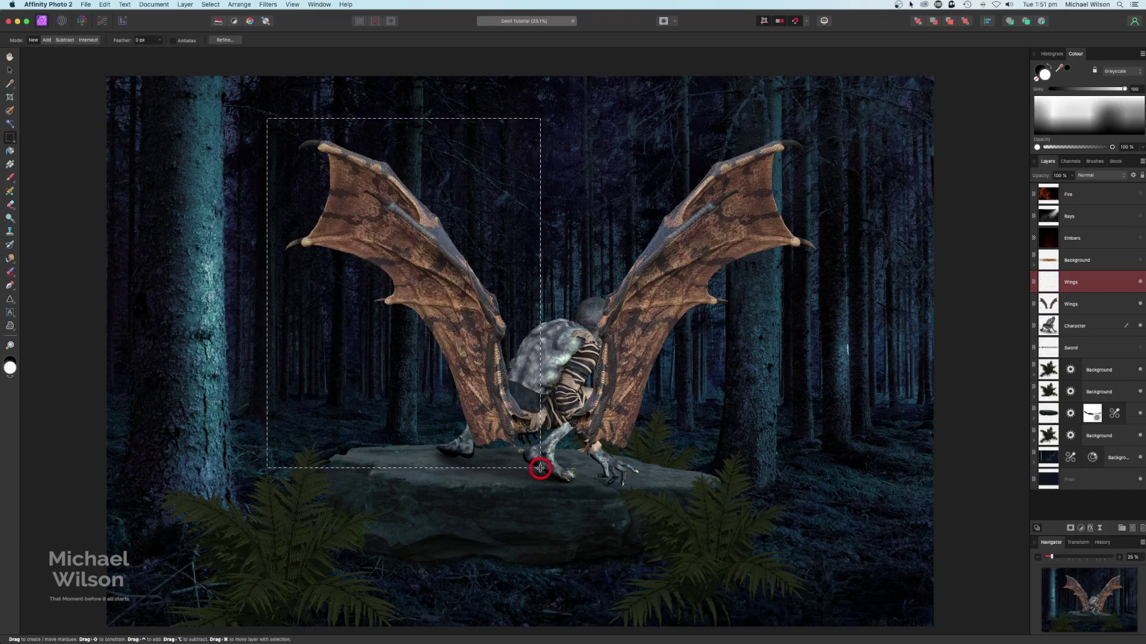
key("super+d")
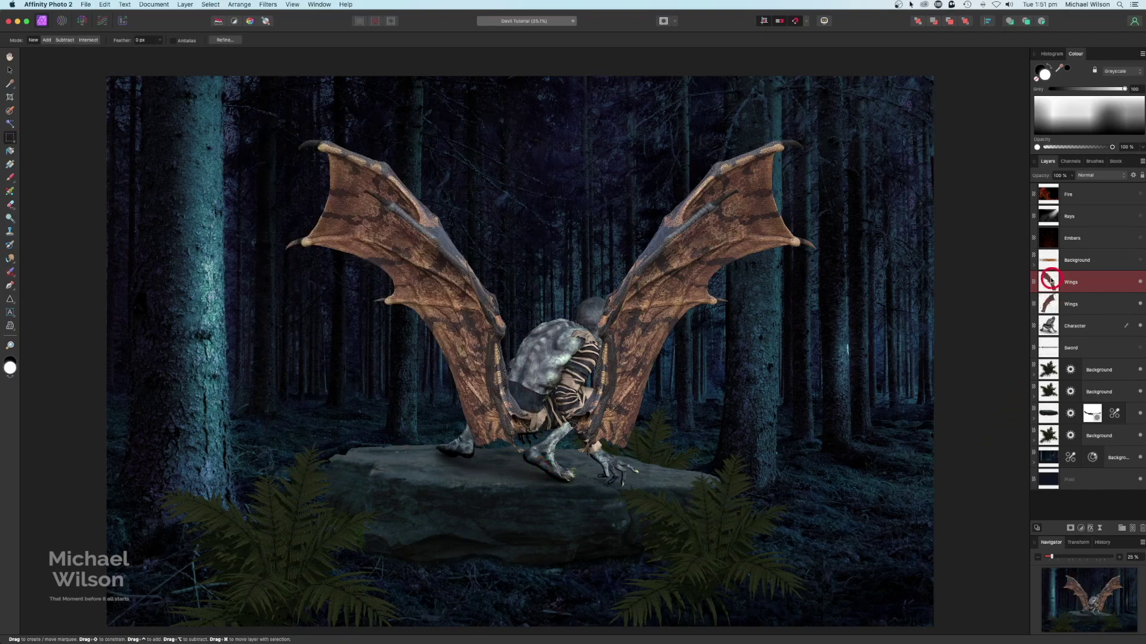
left_click(12, 70)
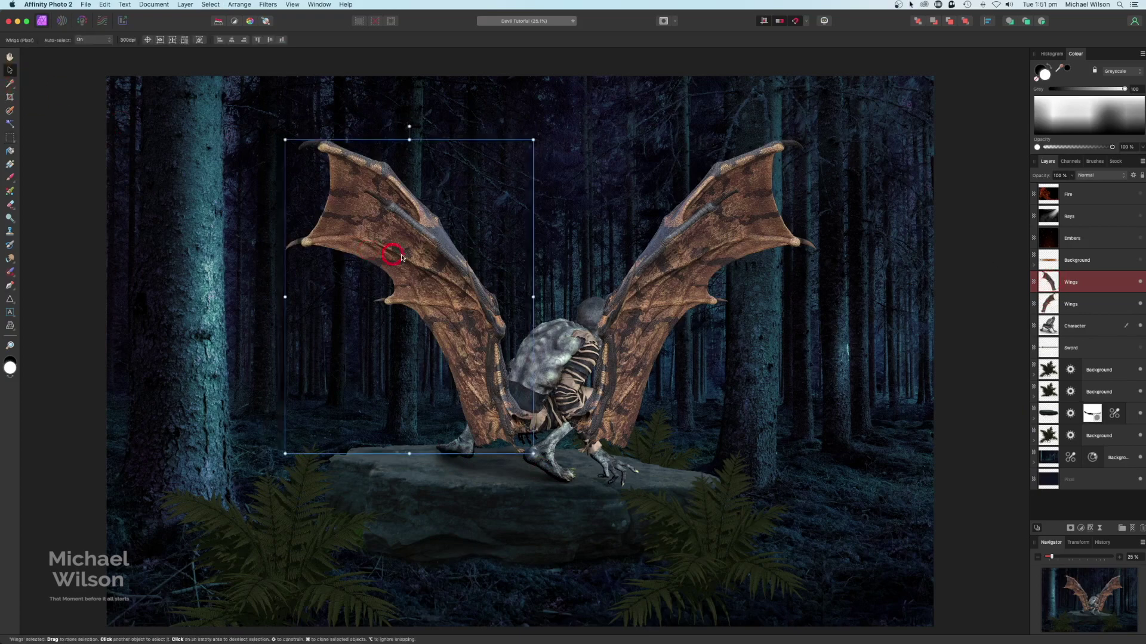
left_click_drag(384, 256, 412, 250)
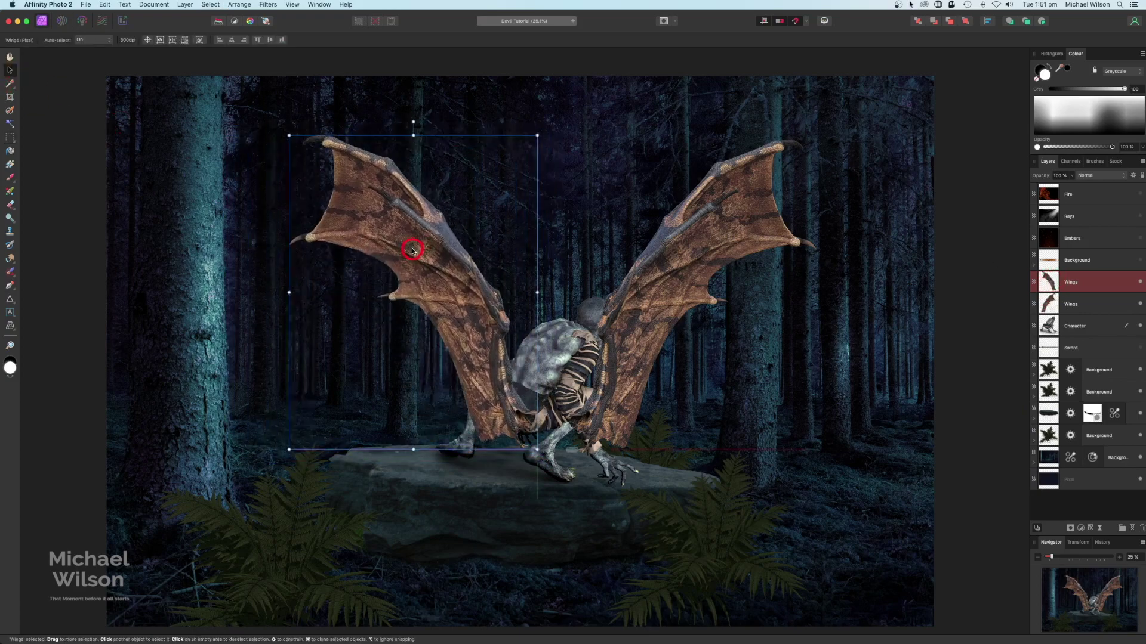
Step: Rename the two wing layers Wings left and Wings Right
double_click(1084, 284)
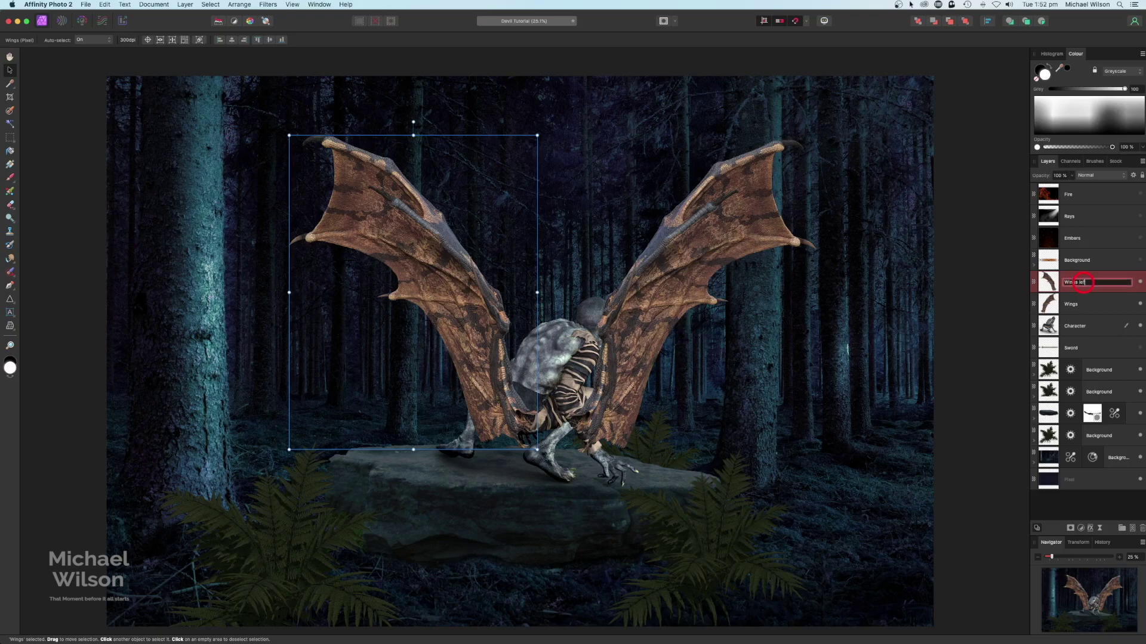
left_click(1080, 304)
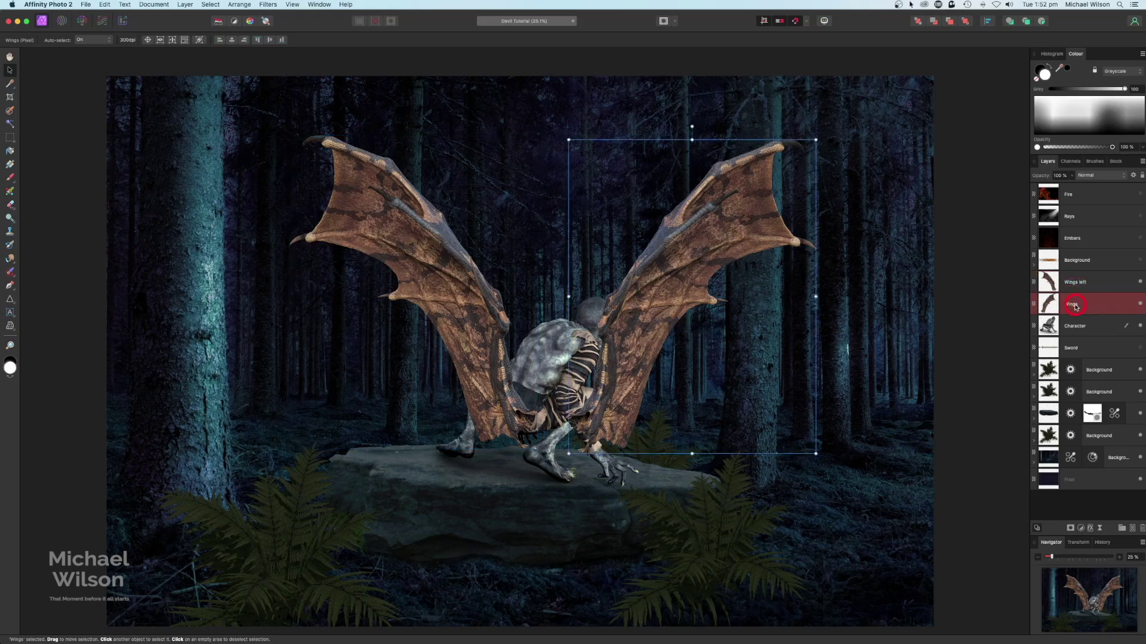
double_click(1089, 304)
type("right")
key("Return")
Step: Hide Wings Right, rotate the left wing outward, enlarge it slightly, and fit its base against the character's upper back
left_click(1080, 288)
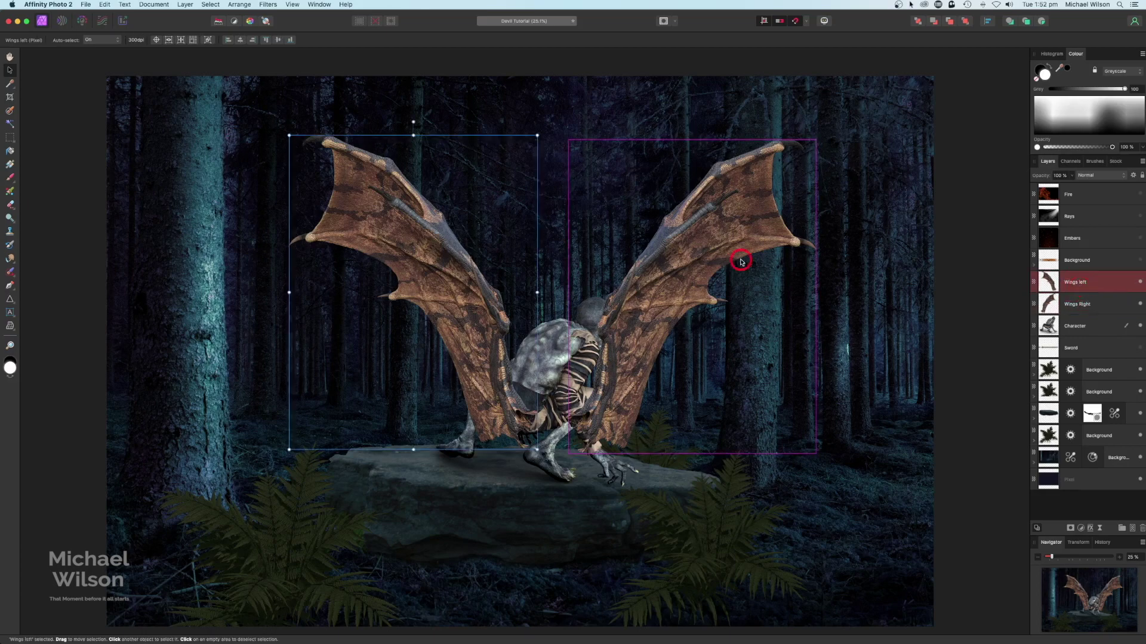
left_click(1139, 305)
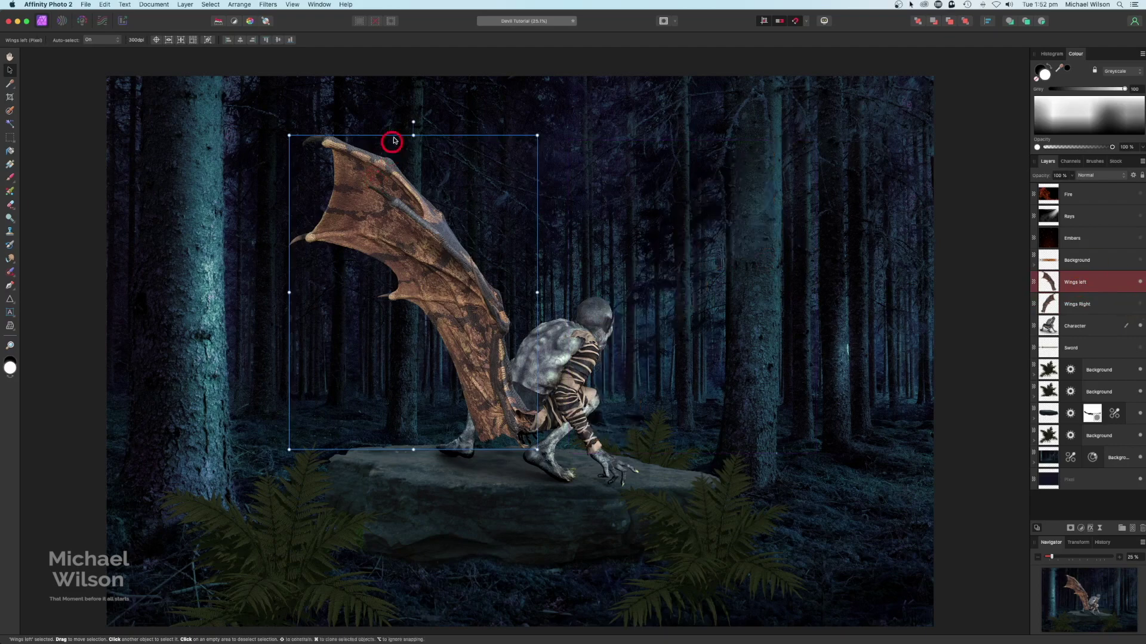
left_click_drag(413, 122, 302, 163)
left_click_drag(504, 264, 475, 262)
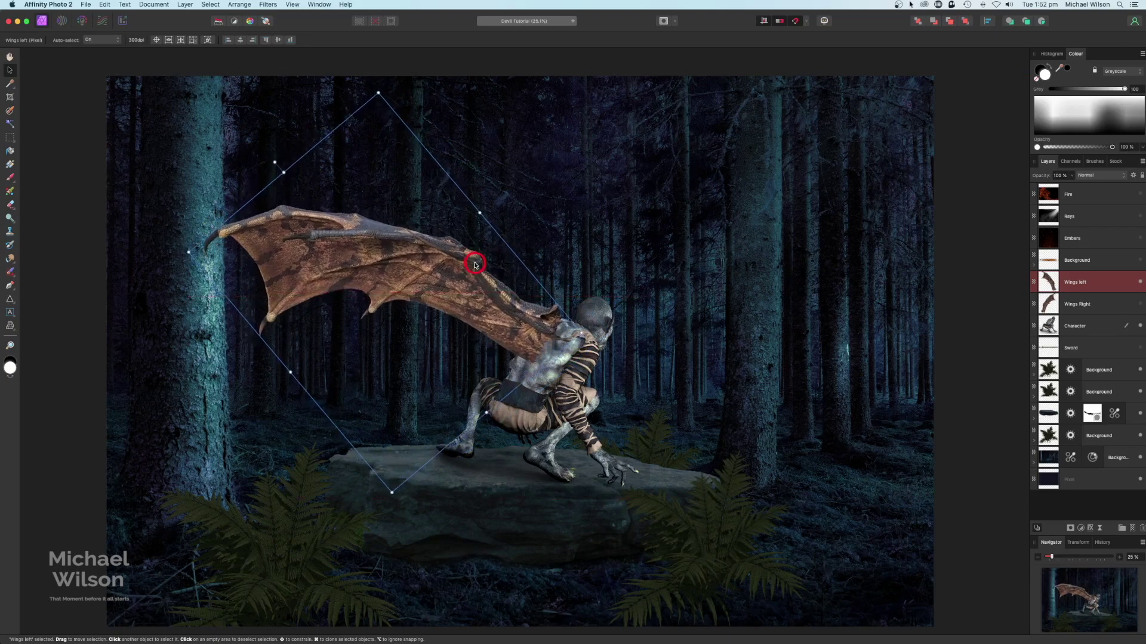
left_click_drag(189, 252, 168, 248)
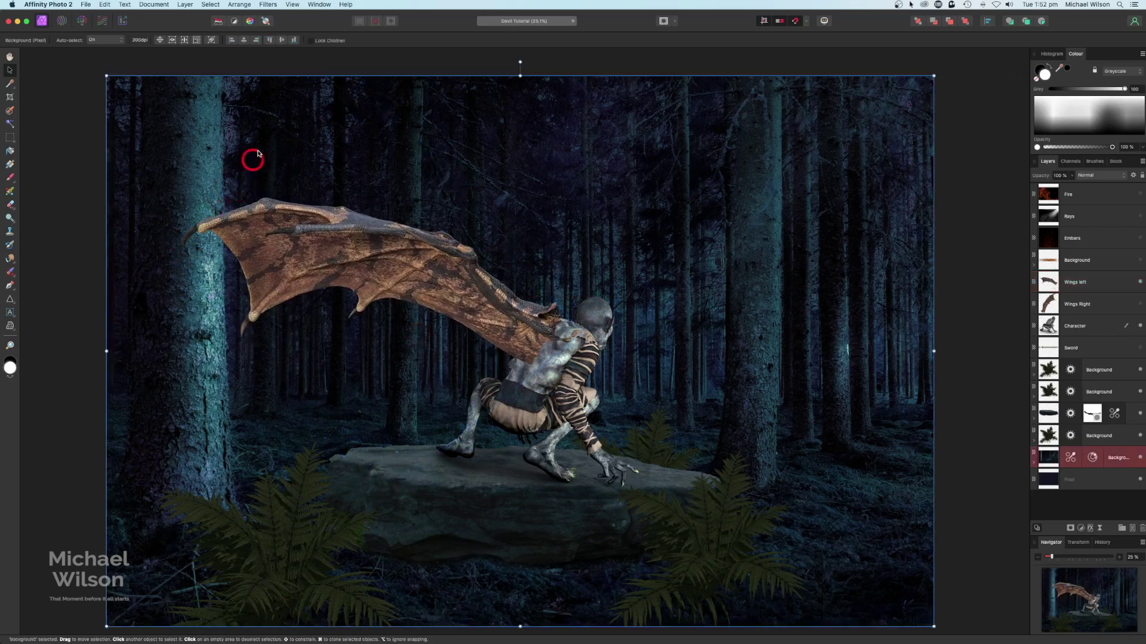
left_click_drag(256, 150, 265, 147)
mouse_move(330, 248)
left_mouse_down()
mouse_move(334, 231)
mouse_move(326, 235)
mouse_move(337, 253)
mouse_move(302, 243)
mouse_move(333, 255)
left_mouse_up()
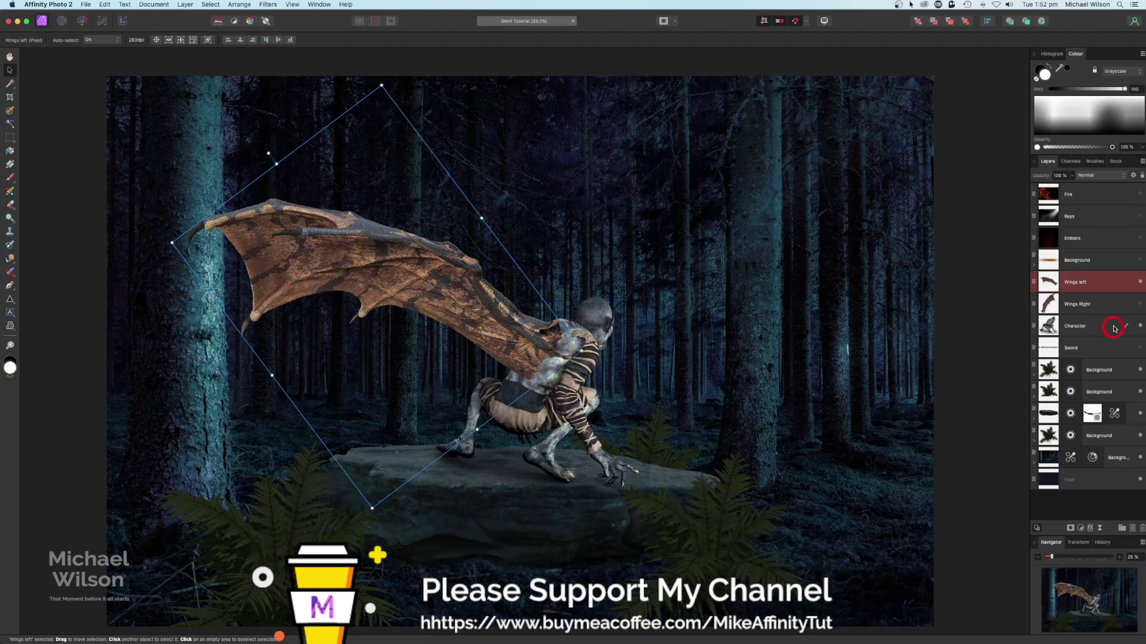
Step: Add an HSL adjustment and nest it inside the Wings left layer
left_click(1090, 530)
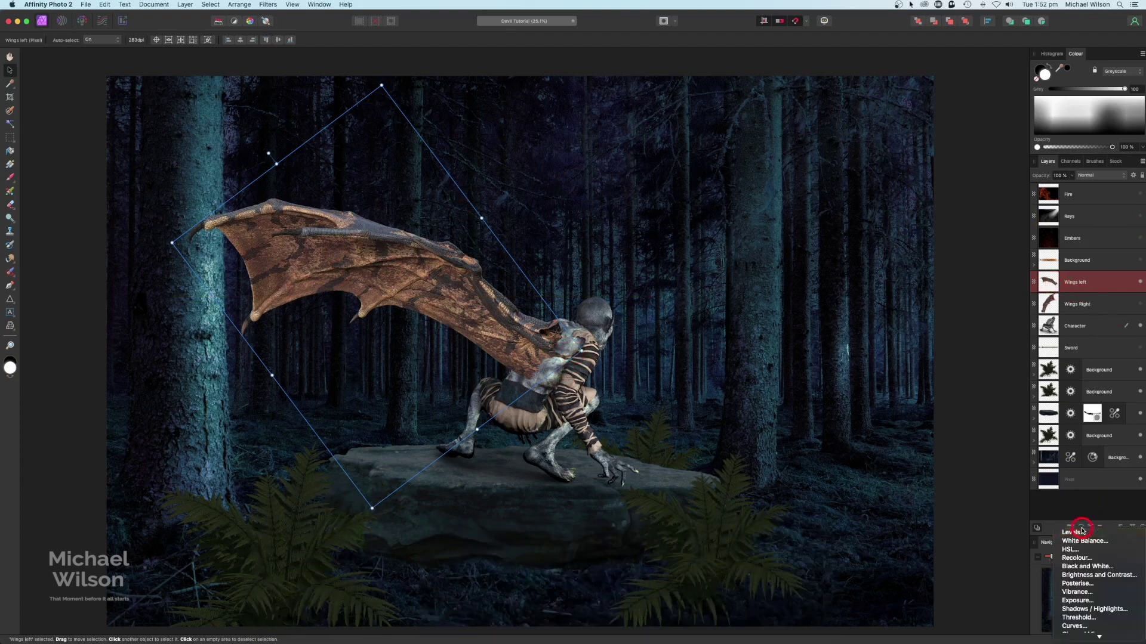
mouse_move(1085, 635)
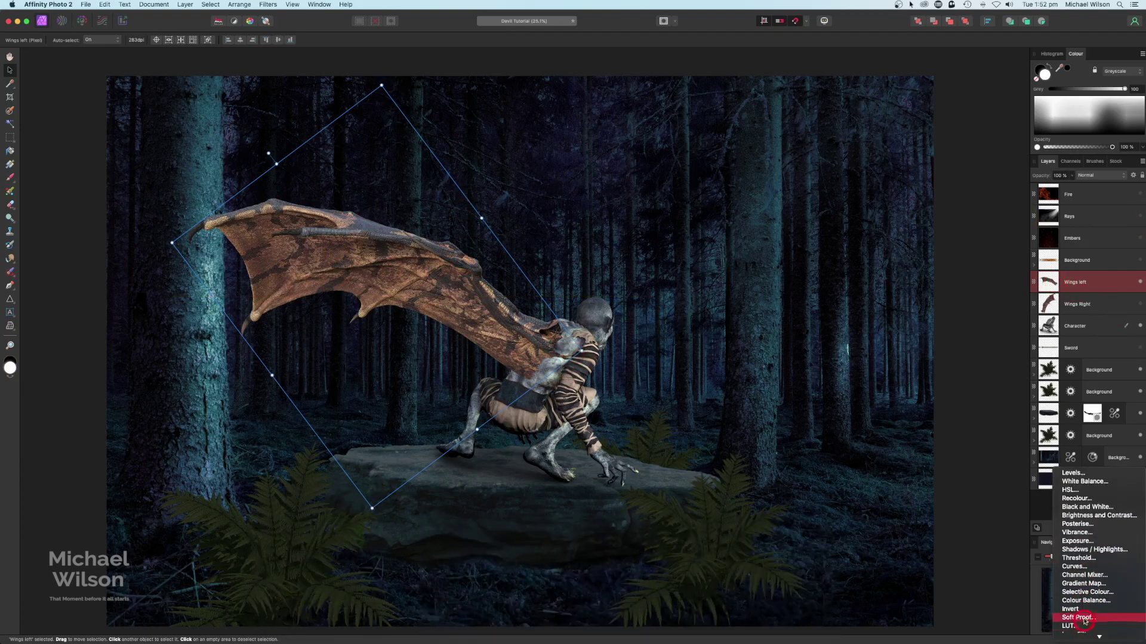
left_click(1071, 489)
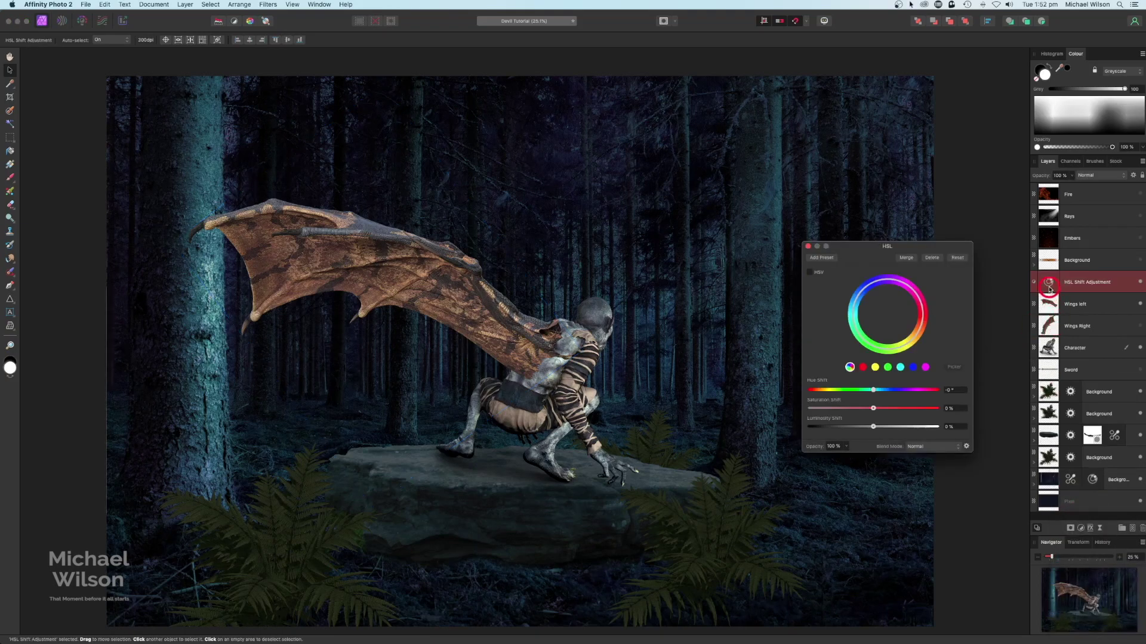
left_click_drag(1049, 289, 1048, 300)
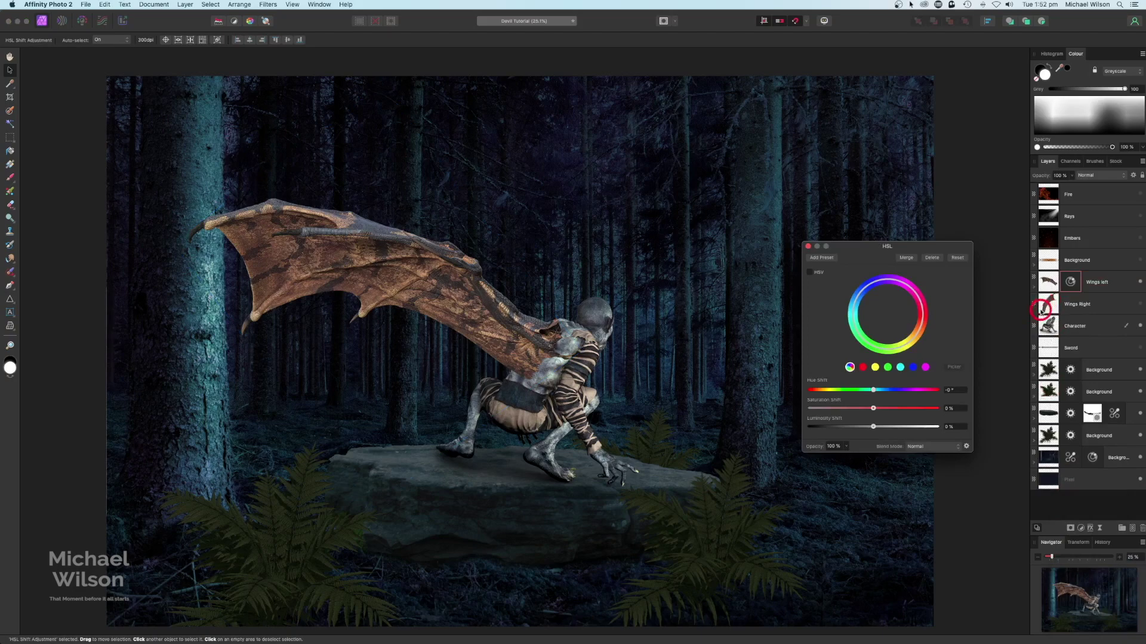
Step: Set the left wing's hue shift to 180° and saturation shift to -61%, and fine-tune the wing's position on the back
left_click(862, 368)
left_click(906, 388)
key("Return")
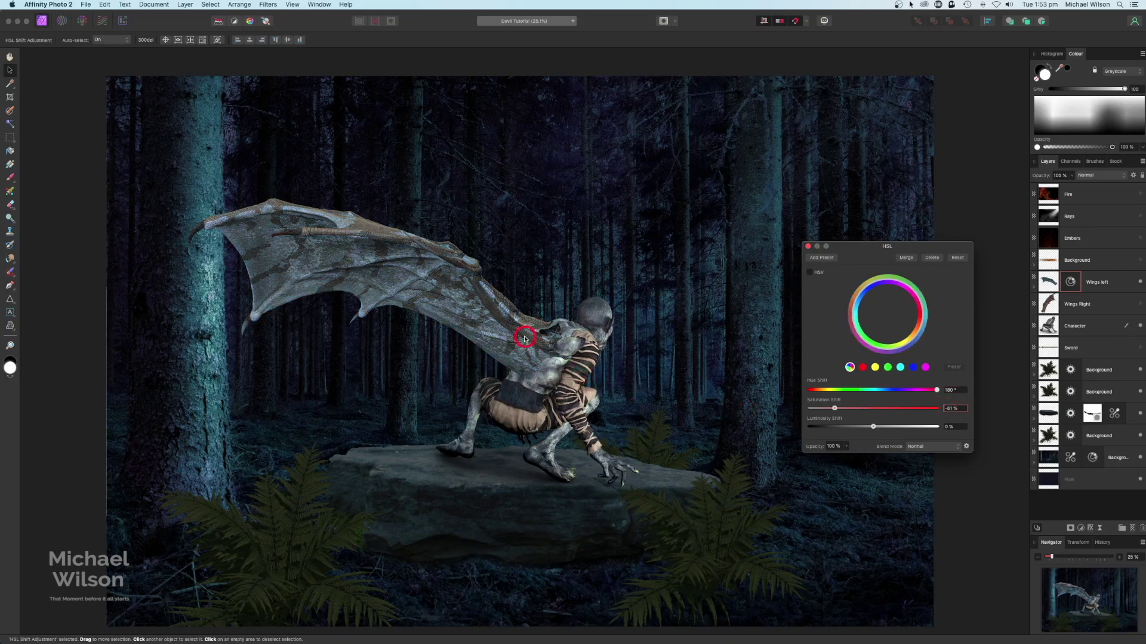
left_click(809, 246)
left_click(1048, 279)
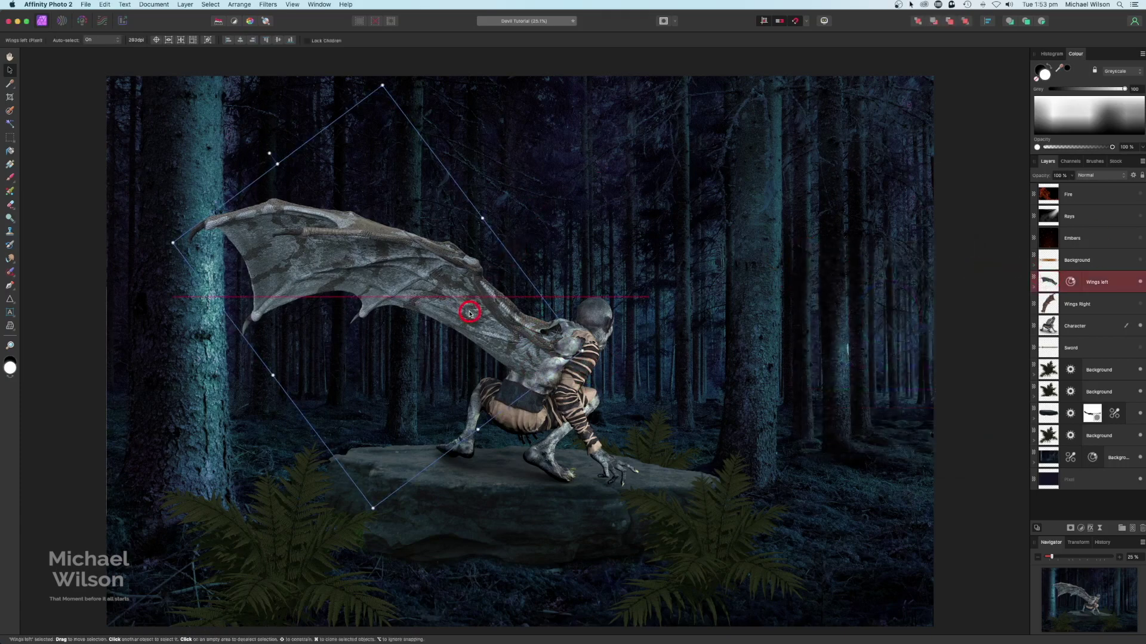
left_click_drag(469, 311, 468, 311)
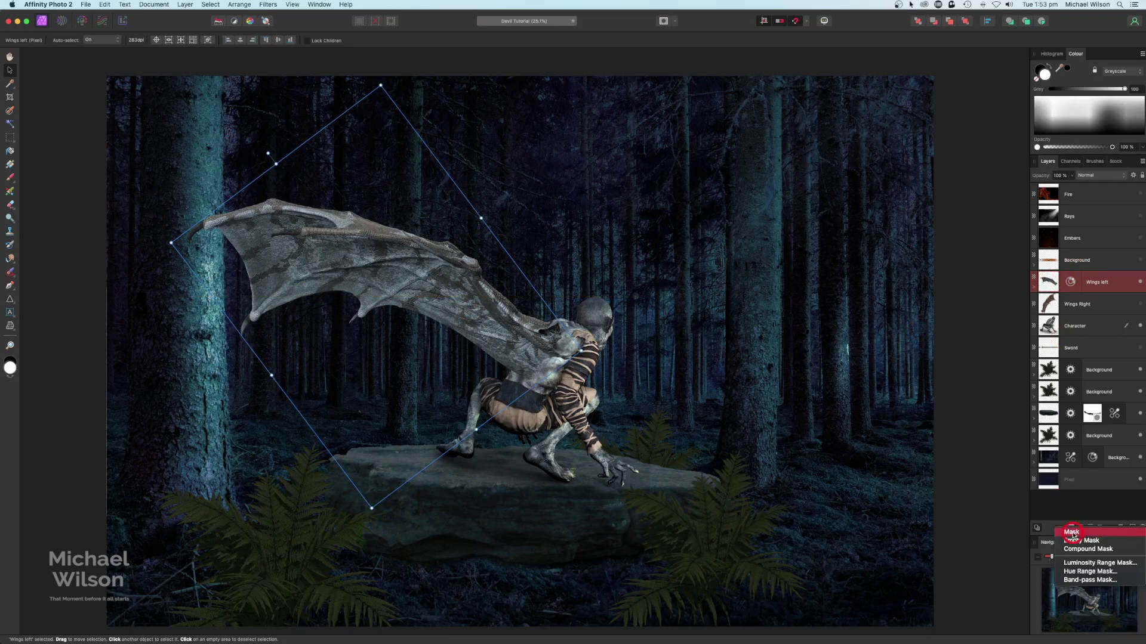
Step: Add a mask to the Wings left layer and ready a soft Paint Brush with black for painting on it
left_click(1071, 529)
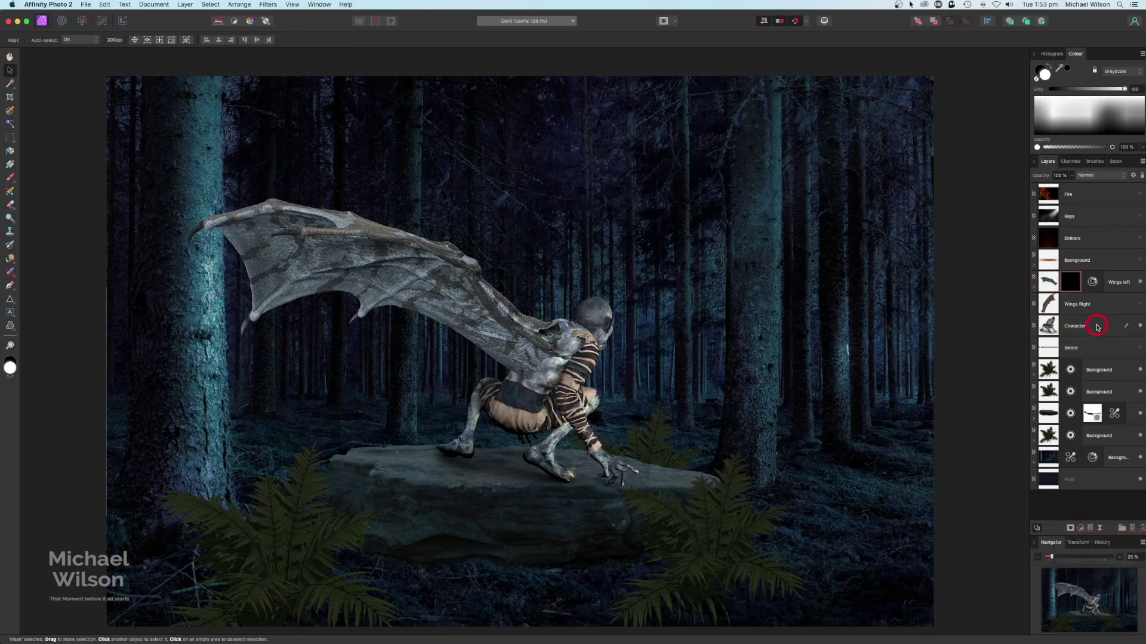
left_click(1036, 288)
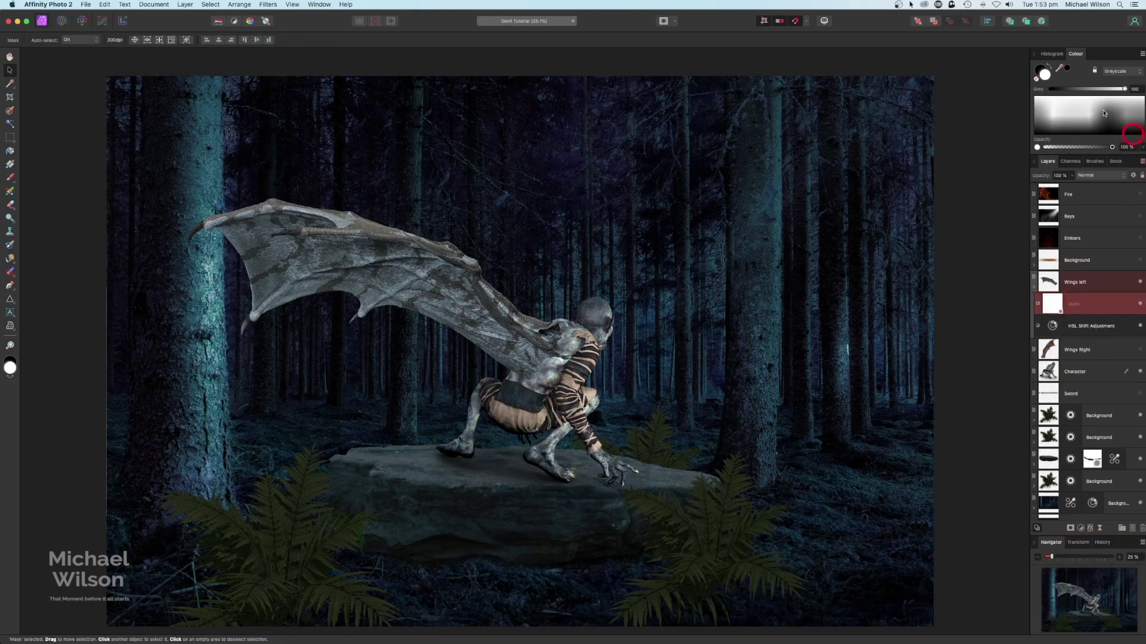
left_click(11, 178)
left_click(123, 21)
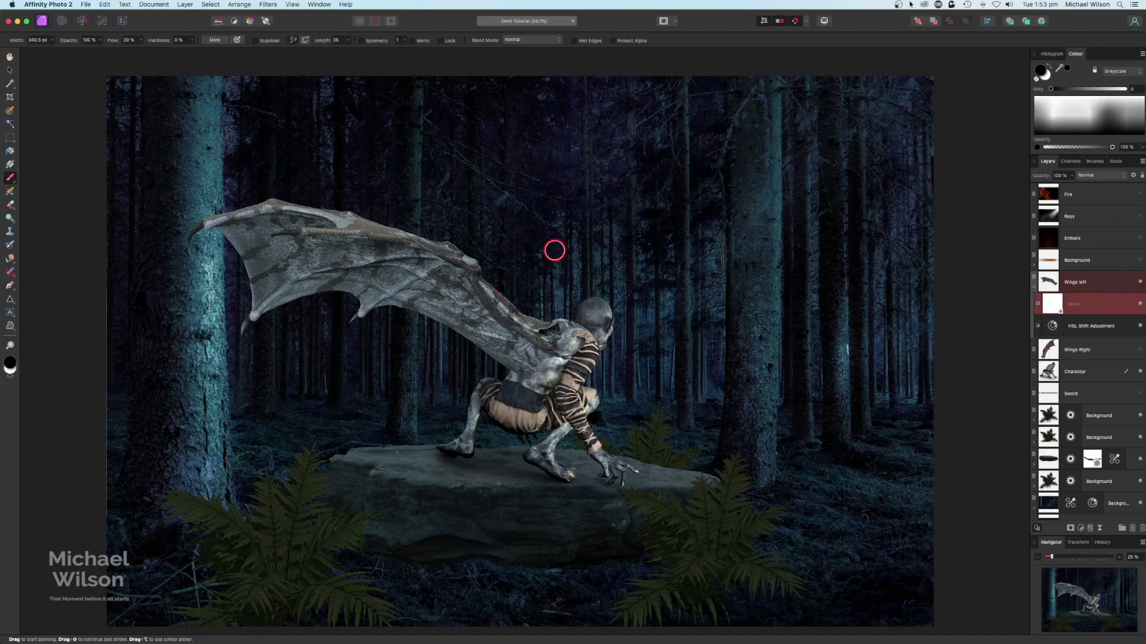
Step: Paint black on the left wing's mask with a smaller brush to hide the wing base overlapping the character's back
key("super+equal")
key("super+equal")
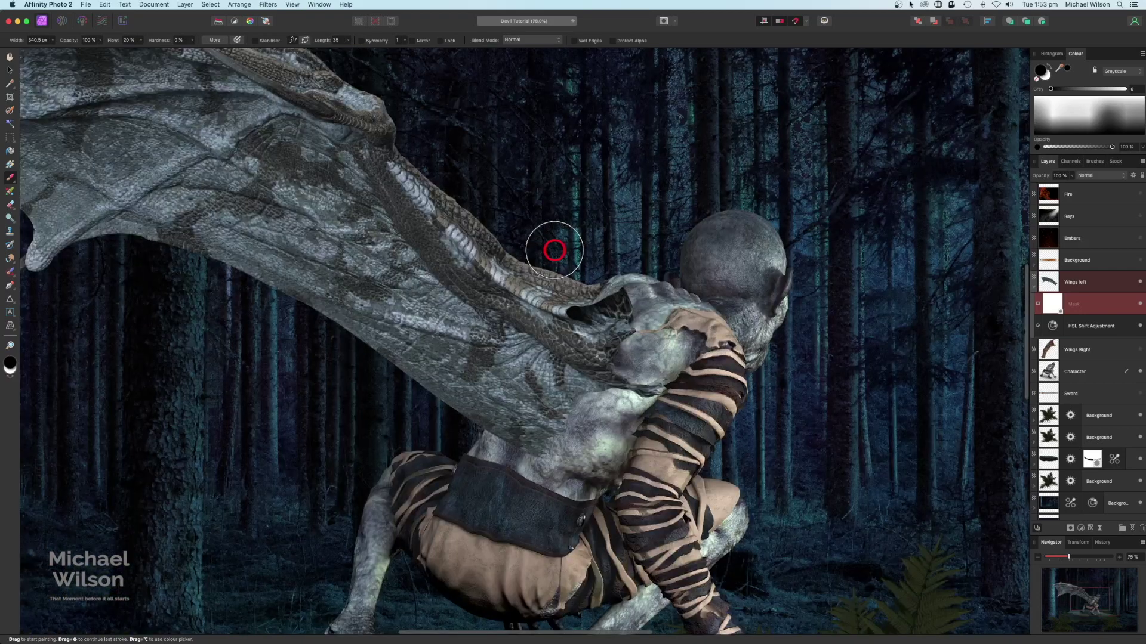
key("bracketleft")
key("bracketleft")
key("bracketleft")
key("bracketleft")
key("bracketleft")
key("bracketleft")
key("bracketleft")
key("bracketleft")
key("bracketleft")
mouse_move(634, 377)
left_mouse_down()
mouse_move(632, 401)
mouse_move(635, 392)
mouse_move(614, 391)
mouse_move(627, 377)
mouse_move(605, 376)
mouse_move(632, 330)
mouse_move(536, 438)
mouse_move(499, 441)
mouse_move(564, 417)
mouse_move(527, 462)
mouse_move(562, 371)
mouse_move(501, 428)
mouse_move(547, 368)
mouse_move(583, 371)
mouse_move(596, 348)
mouse_move(578, 342)
mouse_move(570, 352)
mouse_move(598, 373)
mouse_move(550, 413)
mouse_move(597, 385)
mouse_move(629, 303)
mouse_move(592, 317)
mouse_move(642, 299)
mouse_move(626, 295)
mouse_move(607, 322)
mouse_move(556, 345)
mouse_move(571, 367)
mouse_move(550, 369)
mouse_move(496, 440)
mouse_move(553, 360)
mouse_move(589, 329)
mouse_move(610, 329)
mouse_move(616, 288)
mouse_move(602, 301)
mouse_move(626, 290)
mouse_move(591, 317)
mouse_move(598, 338)
mouse_move(505, 423)
mouse_move(512, 431)
mouse_move(489, 439)
mouse_move(579, 361)
mouse_move(481, 440)
mouse_move(570, 357)
mouse_move(606, 349)
mouse_move(607, 322)
mouse_move(550, 369)
mouse_move(624, 333)
left_mouse_up()
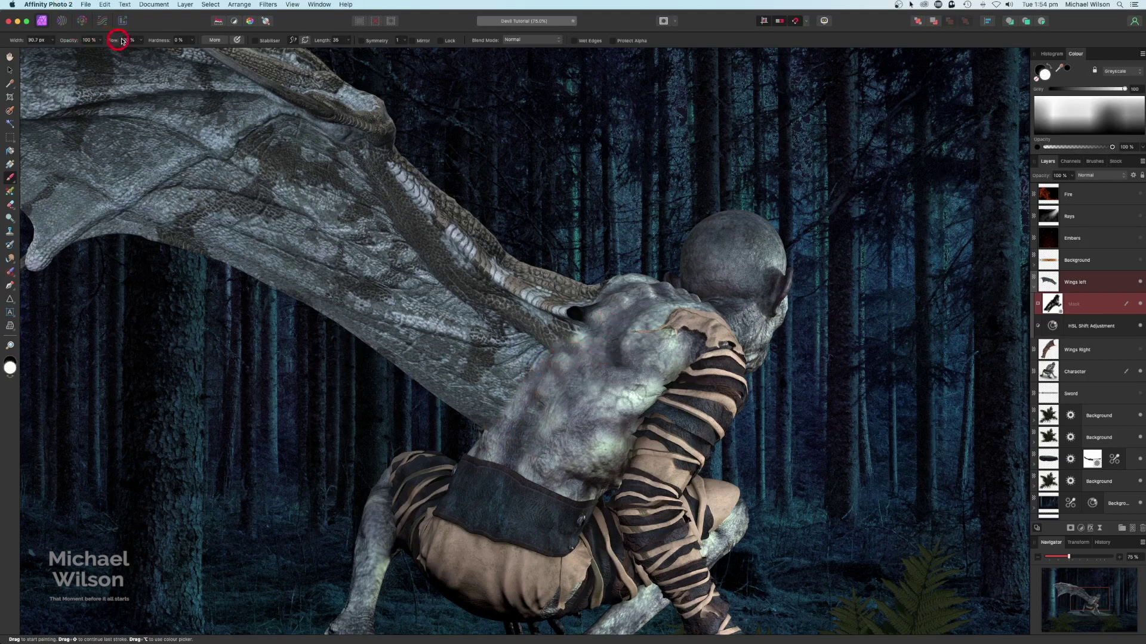
Step: Refine the left wing's mask at a lower brush flow, alternating white and black to blend the wing into the back and shoulder
left_click_drag(122, 40, 112, 43)
mouse_move(565, 378)
left_mouse_down()
mouse_move(594, 373)
mouse_move(575, 333)
mouse_move(563, 343)
mouse_move(573, 353)
mouse_move(544, 360)
mouse_move(544, 389)
mouse_move(524, 387)
mouse_move(502, 435)
left_mouse_up()
mouse_move(588, 336)
left_mouse_down()
mouse_move(618, 286)
mouse_move(608, 308)
left_mouse_up()
scroll(624, 293, "up", 1)
key("x")
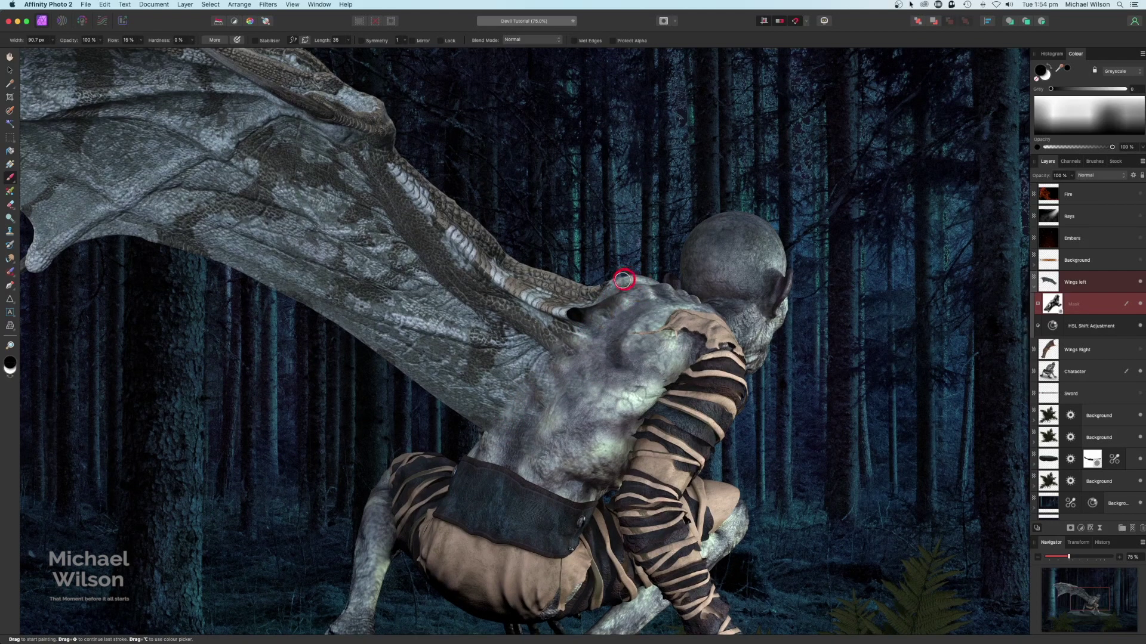
left_click_drag(622, 270, 621, 276)
key("x")
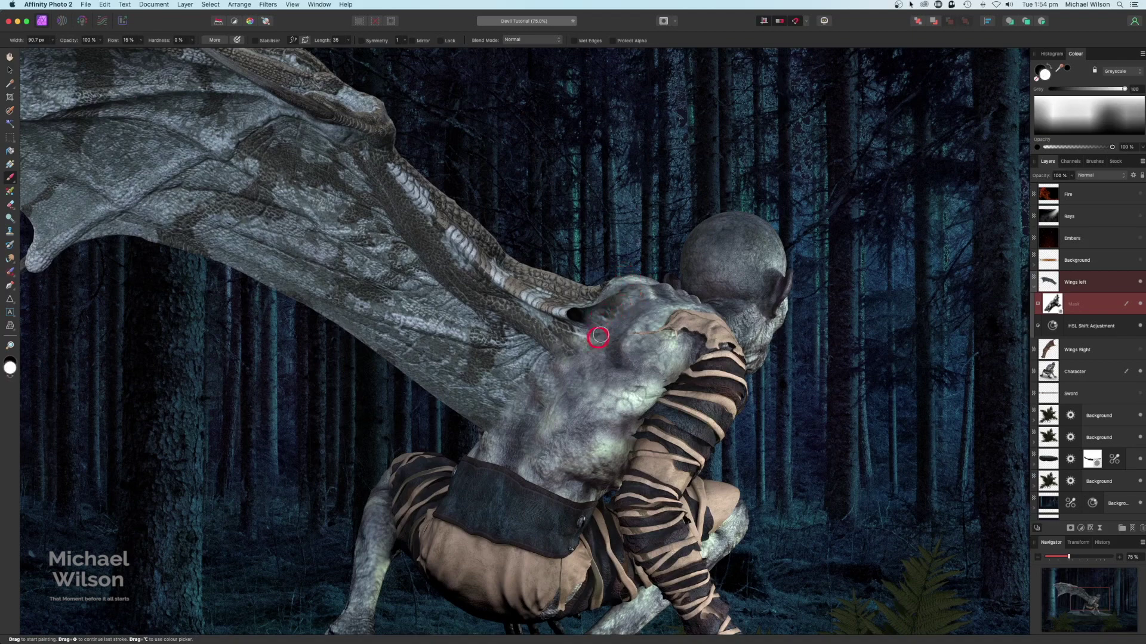
mouse_move(586, 381)
left_mouse_down()
mouse_move(579, 369)
mouse_move(594, 350)
mouse_move(587, 358)
left_mouse_up()
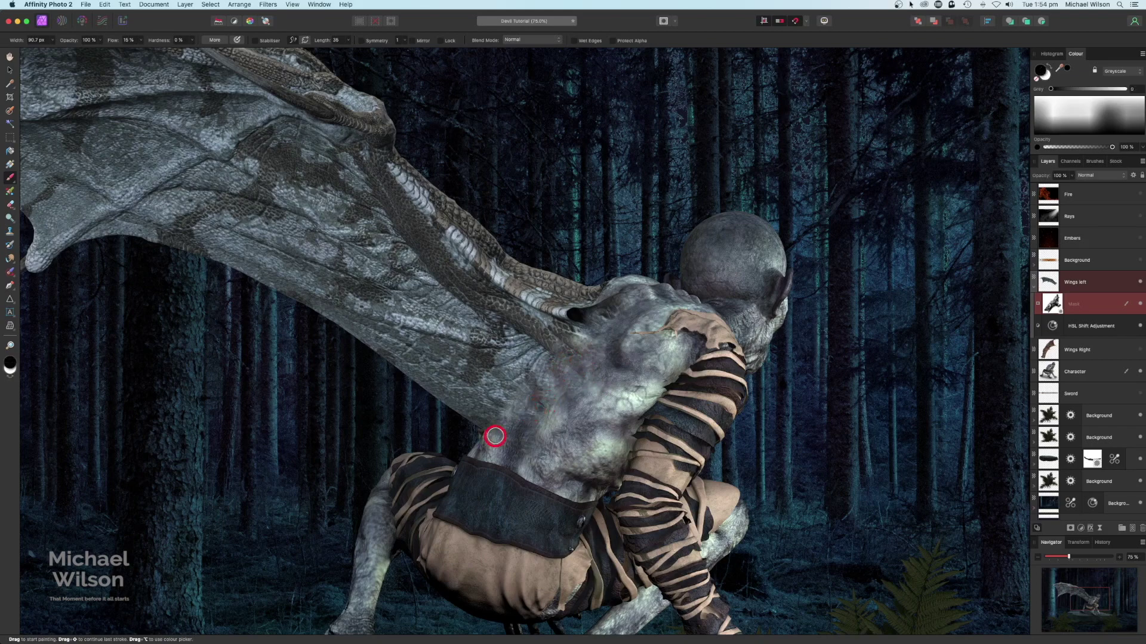
key("x")
key("super+0")
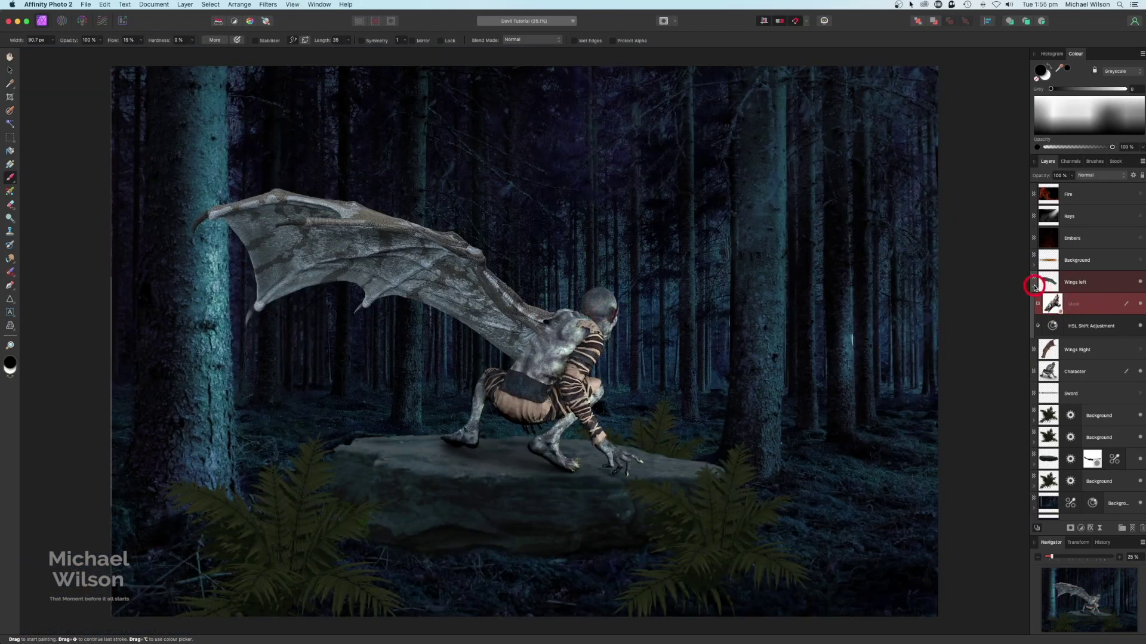
Step: Show the Wings Right layer, rotate the wing outward to the right, and position its base at the character's shoulders
left_click(1034, 287)
left_click(1140, 304)
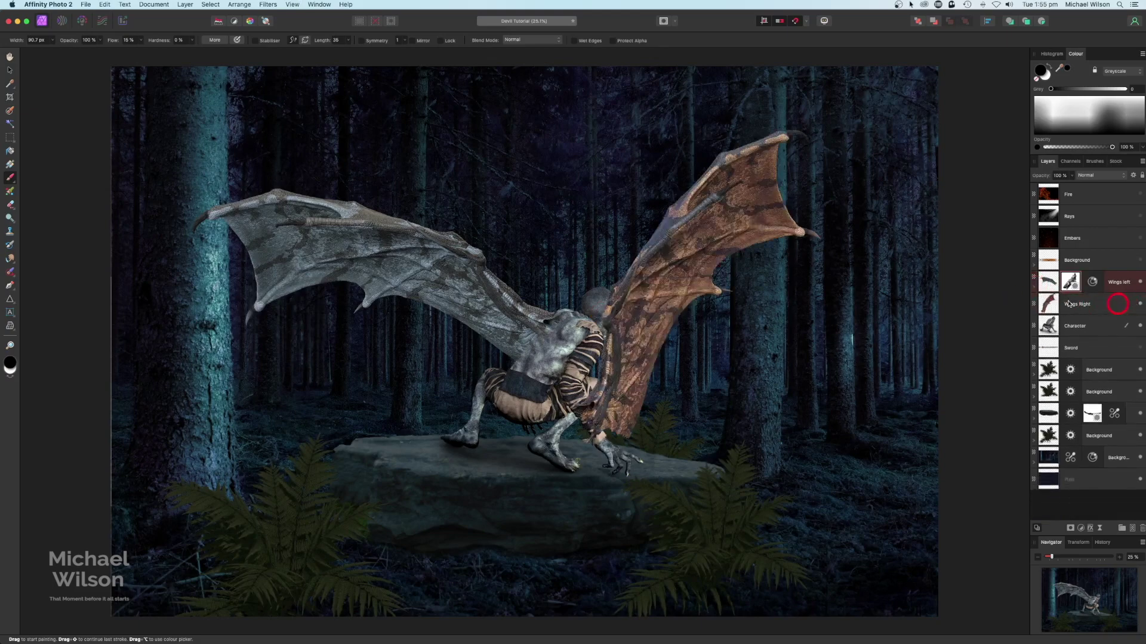
left_click_drag(624, 306, 655, 306)
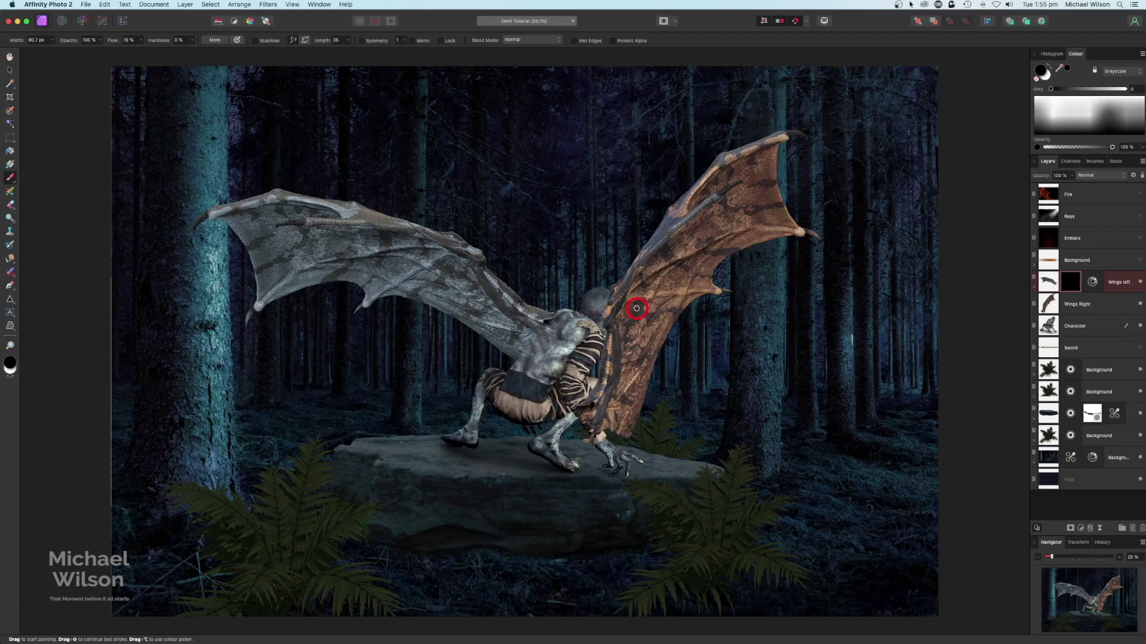
left_click(1101, 305)
left_click(10, 70)
left_click_drag(697, 116, 867, 305)
left_click_drag(694, 216, 688, 381)
left_click_drag(883, 458, 767, 335)
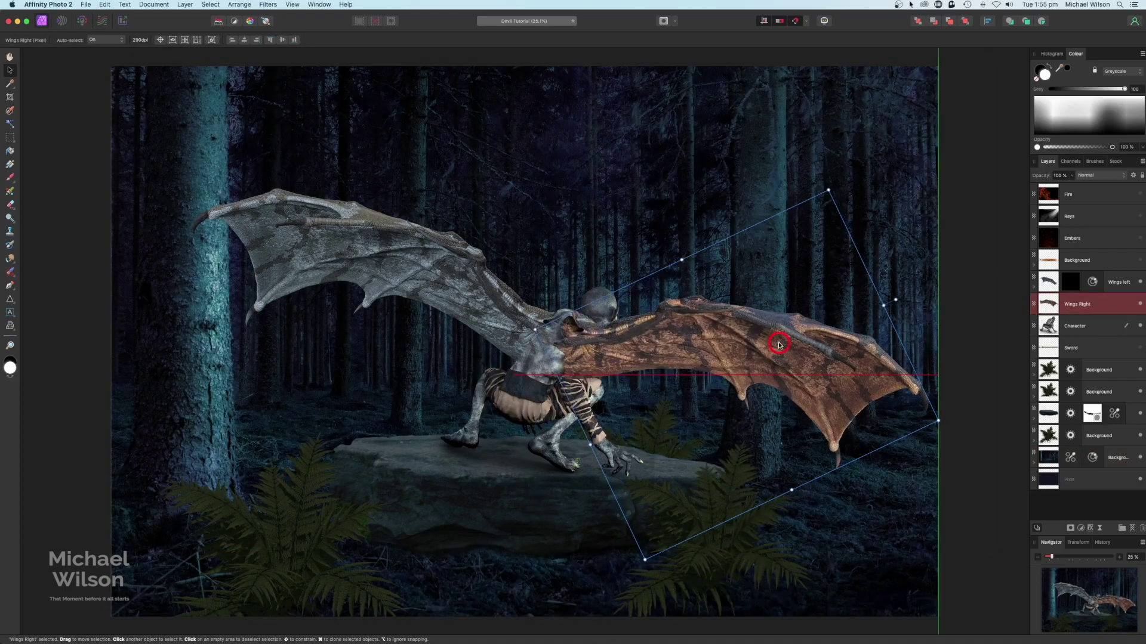
Step: Duplicate the left wing's HSL adjustment and nest the copy in the Wings Right layer
left_click(1036, 289)
left_click(1053, 326)
key("super+j")
left_click_drag(1053, 326, 1052, 370)
left_click(1035, 289)
left_click(1045, 309)
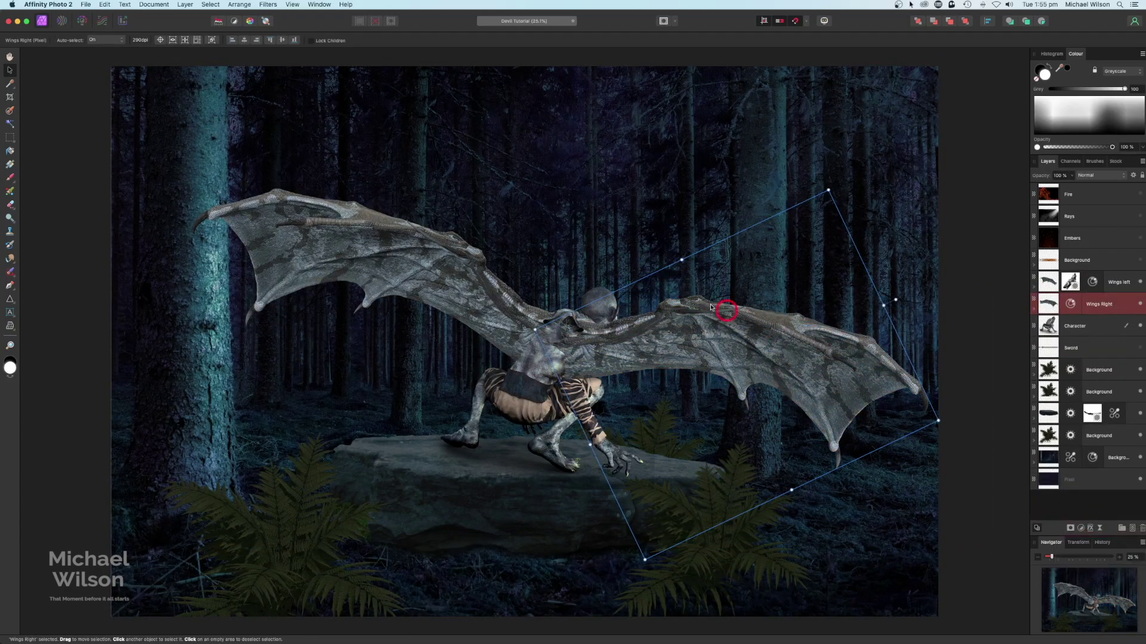
Step: Add a mask to the Wings Right layer and rotate the wing slightly further downward
left_click(1070, 529)
key("b")
key("x")
key("super+plus")
key("super+plus")
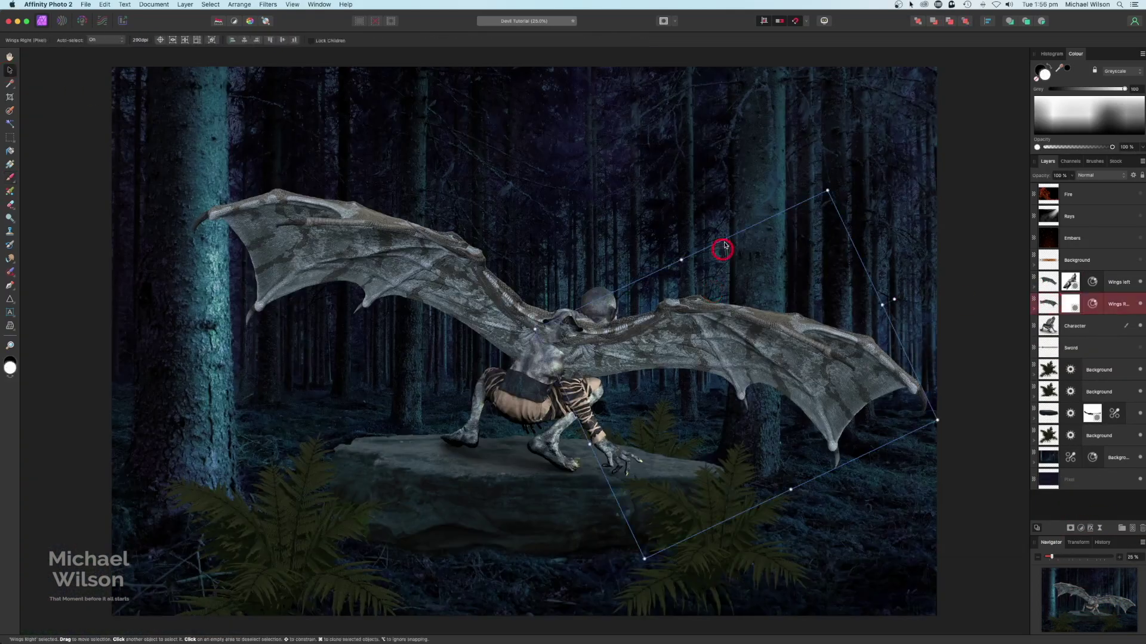
left_click_drag(723, 248, 836, 335)
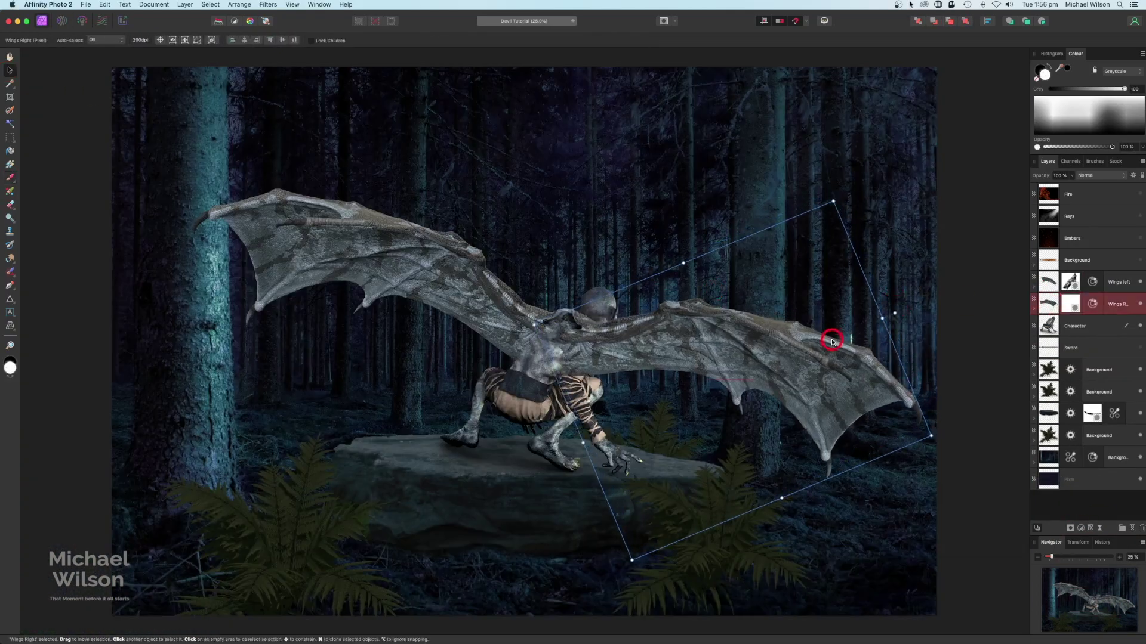
Step: Paint black on the Wings Right mask to hide the wing where it overlaps the character's shoulders and neck
key("super+plus")
double_click(624, 325)
left_click(520, 367)
left_click(10, 177)
key("x")
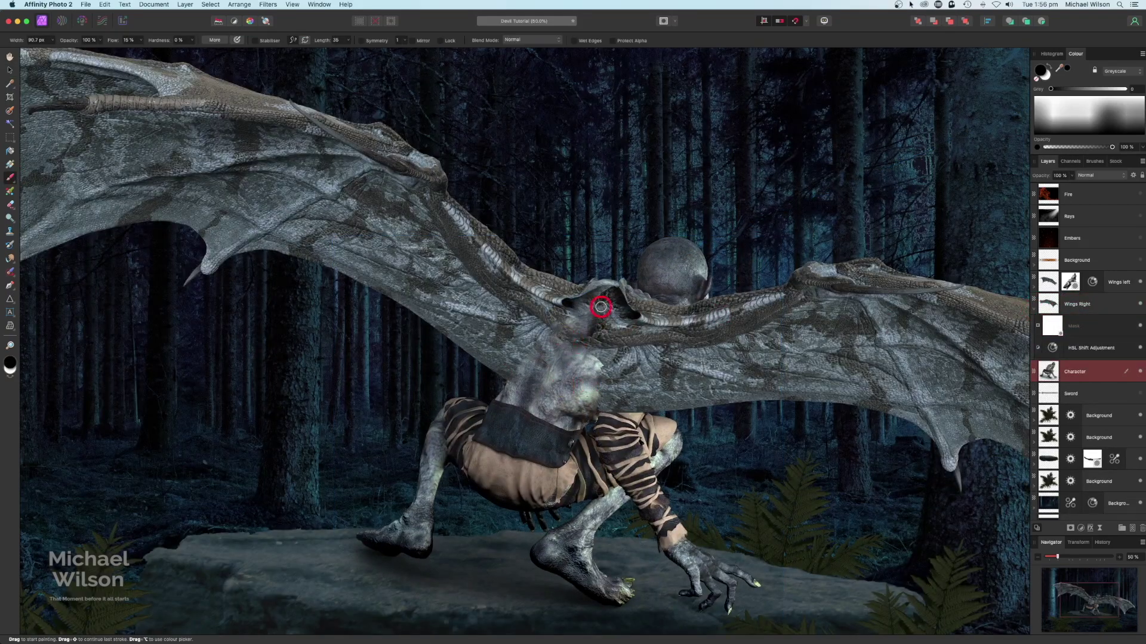
left_click(1061, 330)
mouse_move(591, 337)
left_mouse_down()
mouse_move(601, 309)
mouse_move(611, 326)
mouse_move(605, 380)
mouse_move(607, 324)
mouse_move(627, 288)
mouse_move(611, 295)
mouse_move(647, 306)
mouse_move(601, 393)
mouse_move(601, 340)
mouse_move(660, 310)
left_mouse_up()
Step: Restore part of the right wing's base along the back by painting white on its mask
key("x")
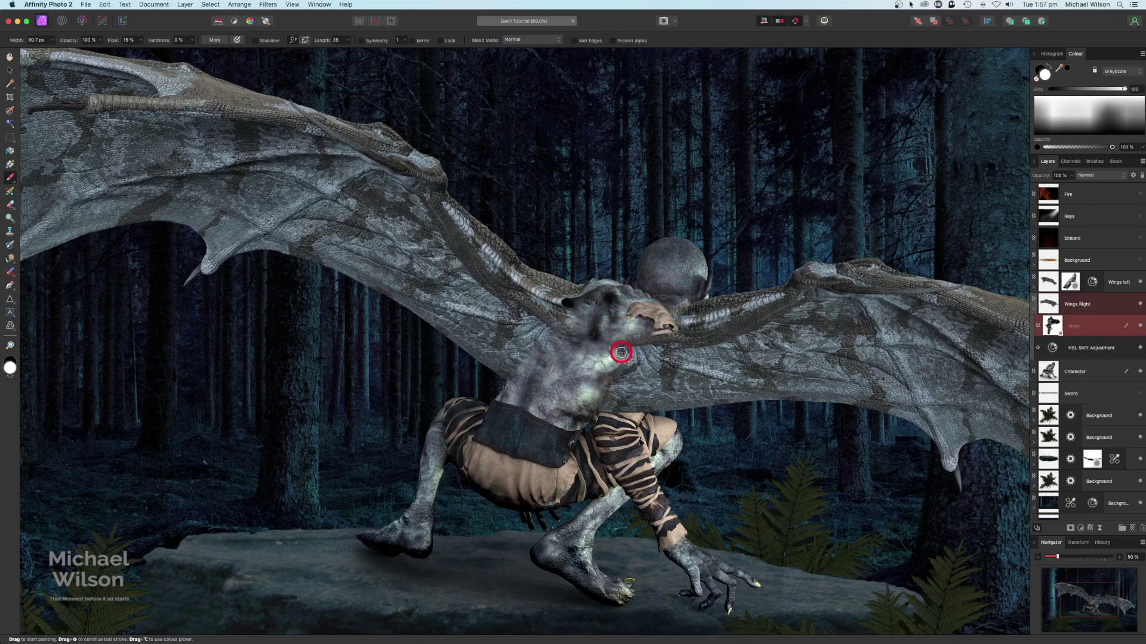
mouse_move(598, 398)
left_mouse_down()
mouse_move(644, 348)
mouse_move(620, 311)
mouse_move(605, 394)
mouse_move(605, 359)
left_mouse_up()
key("super+0")
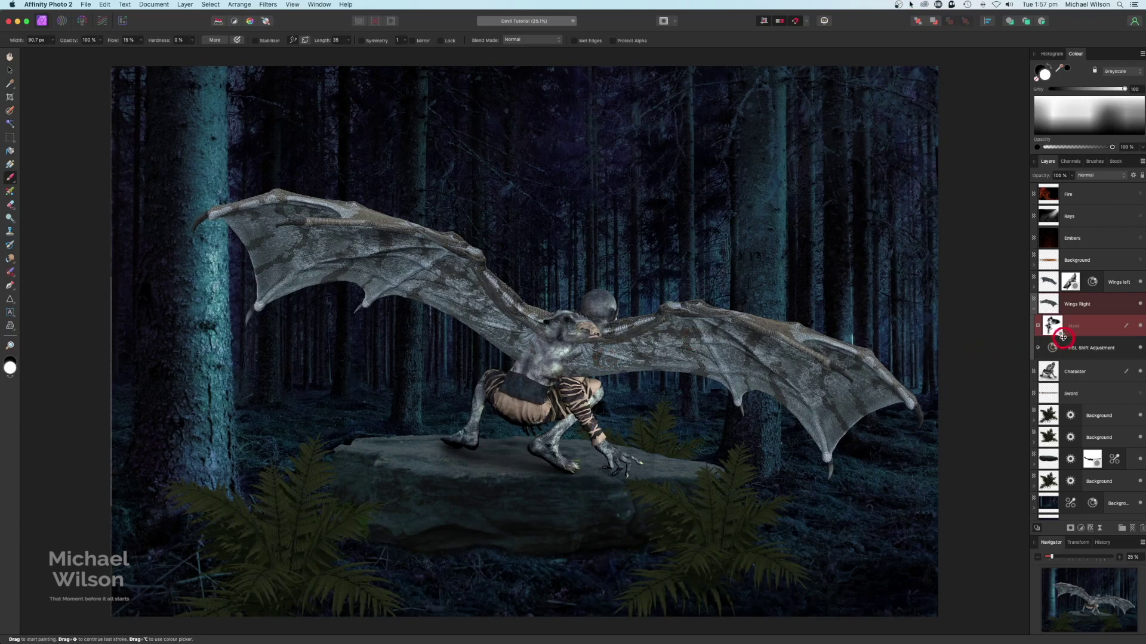
left_click(1035, 311)
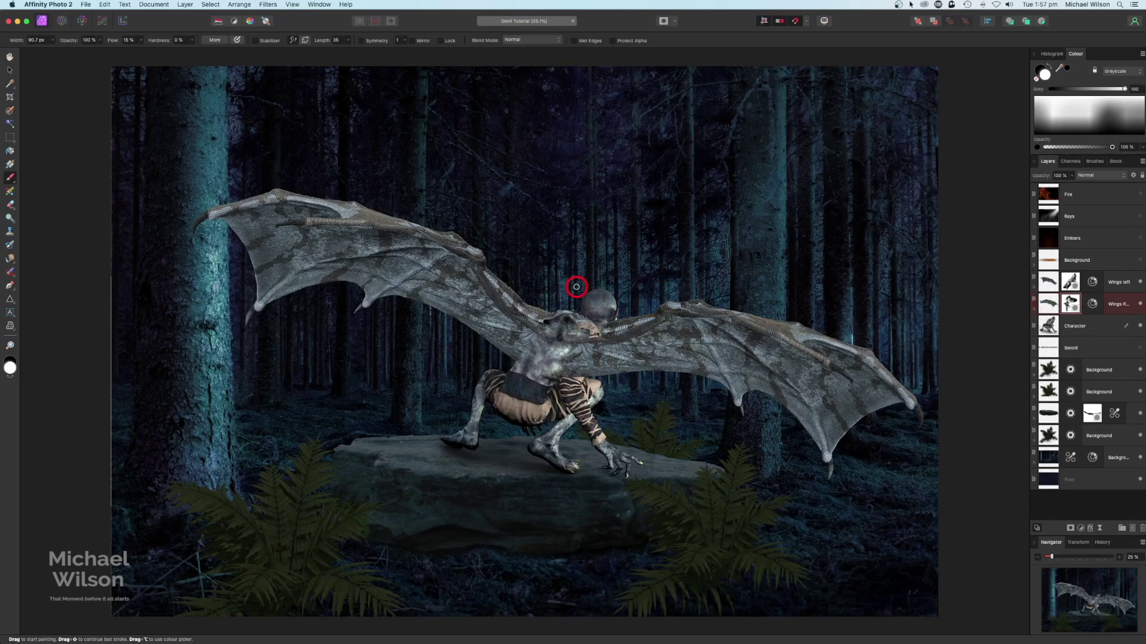
Step: Move the Fire layer directly above the Wings left layer and make it visible
left_click(1086, 198)
left_click_drag(1095, 199, 1067, 267)
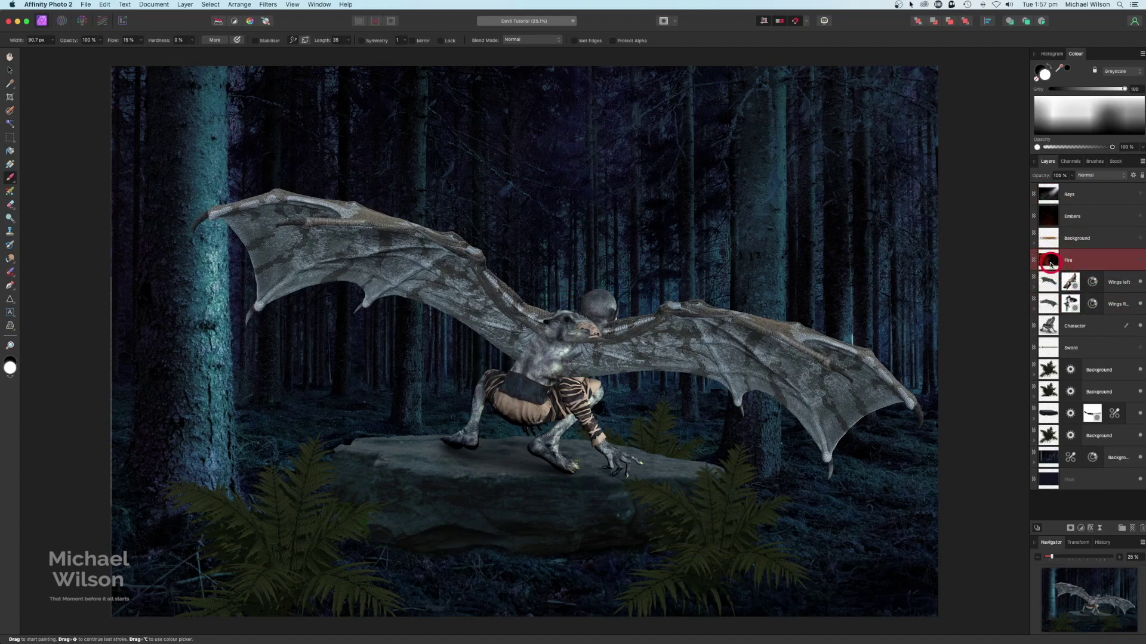
left_click(1141, 263)
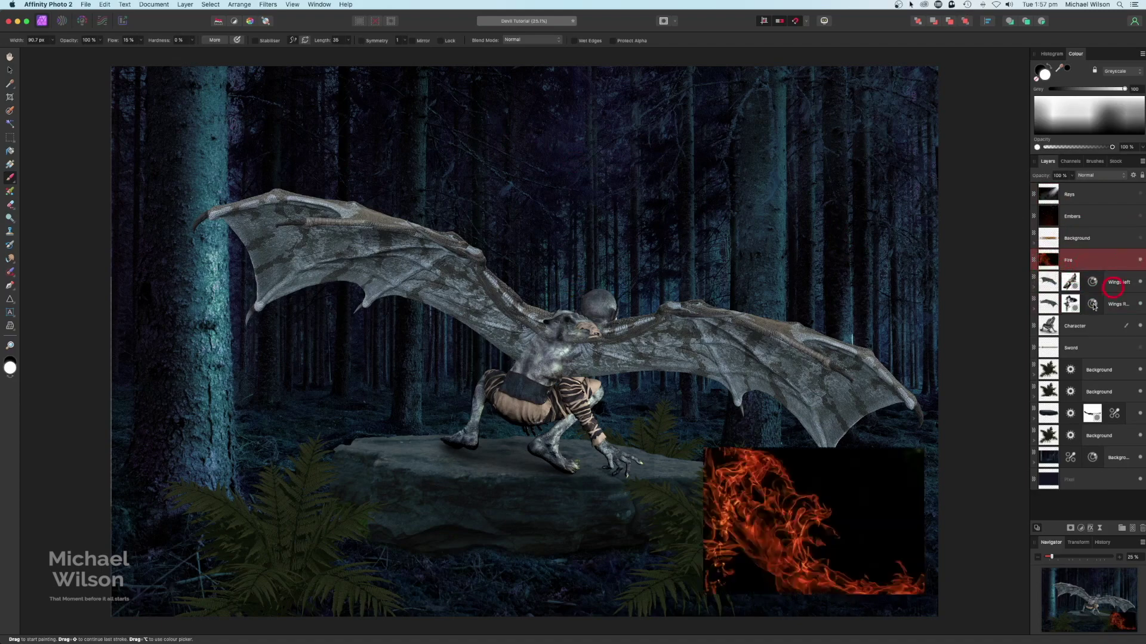
Step: Rotate the fire image nearly upside down and place it over the left wing
left_click(10, 72)
left_click_drag(755, 556, 452, 403)
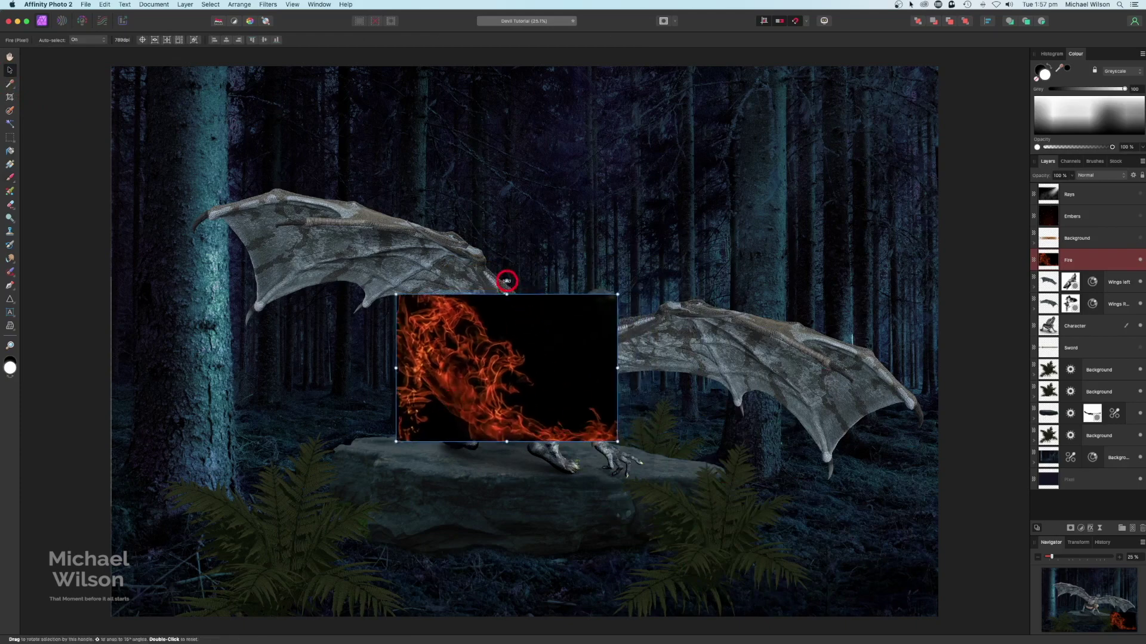
left_click_drag(507, 280, 525, 418)
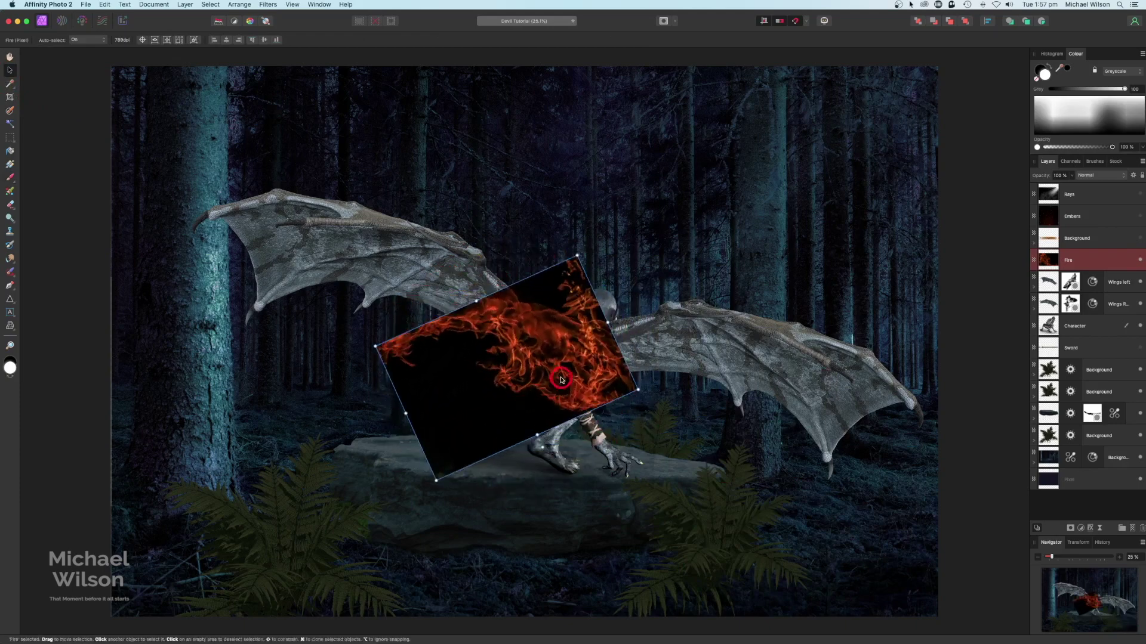
left_click_drag(560, 376, 447, 318)
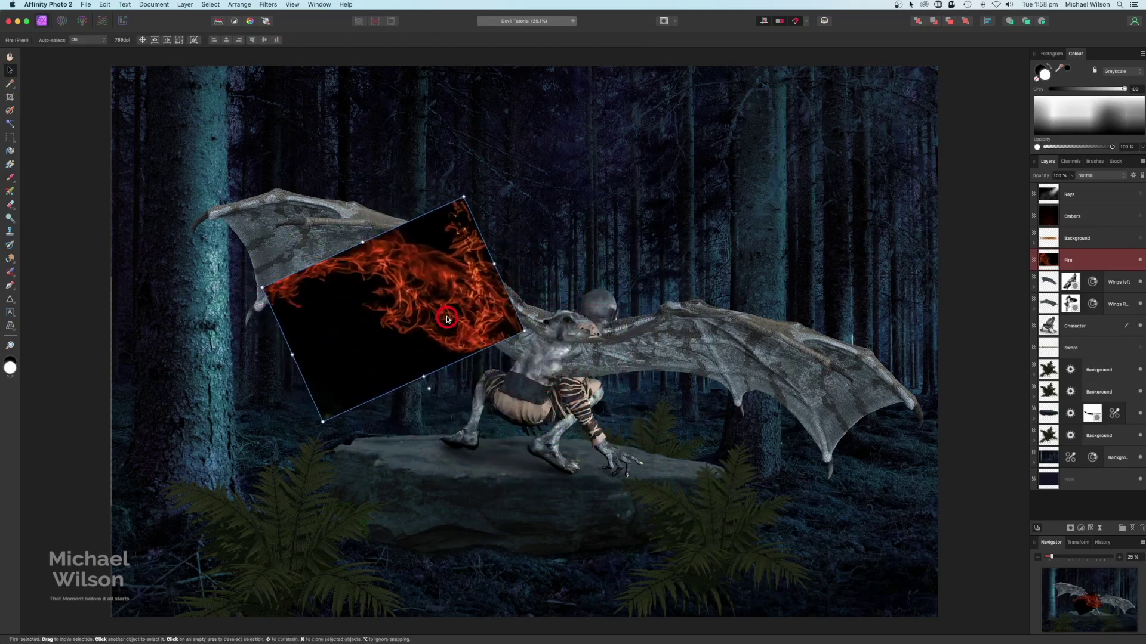
Step: Set the Fire layer's blend mode to Screen
left_click(1097, 176)
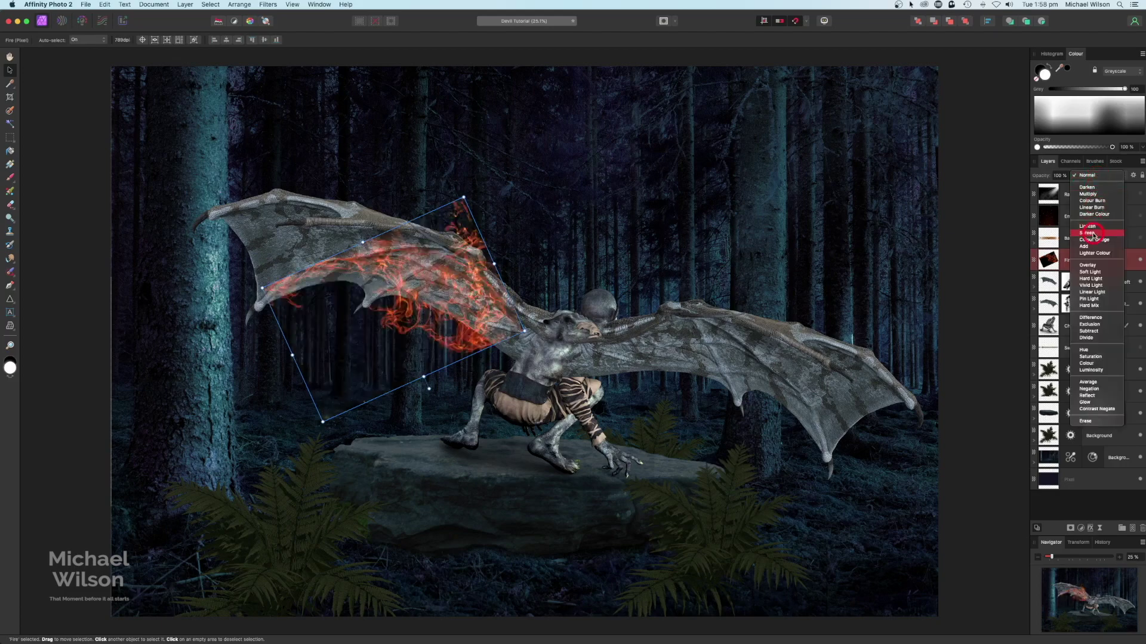
left_click(1086, 232)
left_click(460, 395)
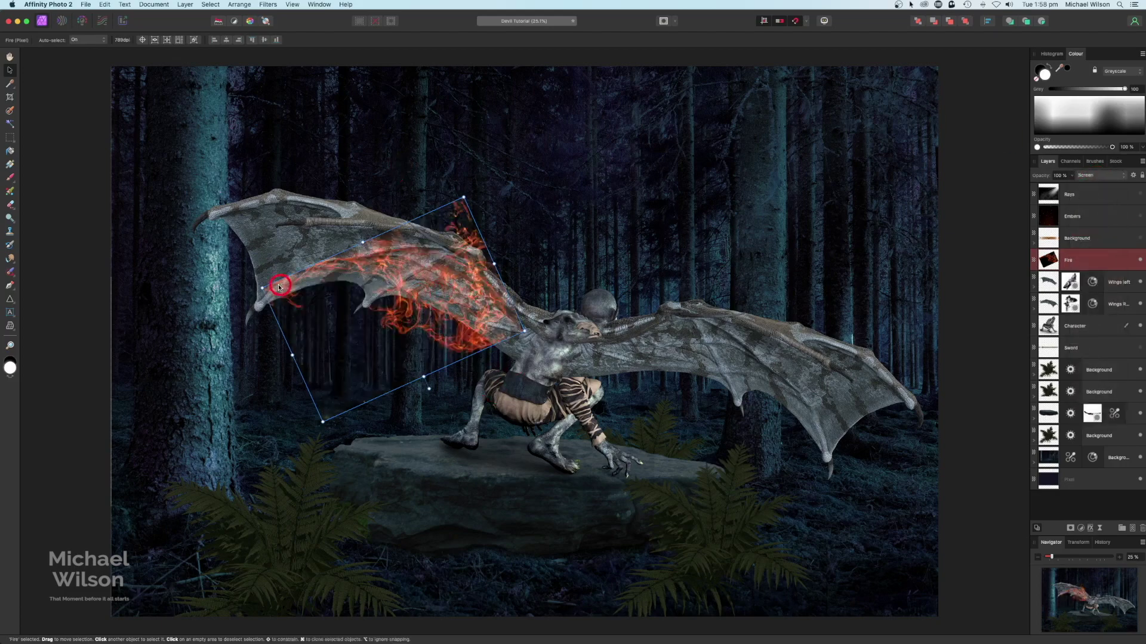
Step: Enlarge, rotate and widen the fire to follow the left wing, and erase the stray flames rising near the shoulder
left_click_drag(262, 288, 167, 273)
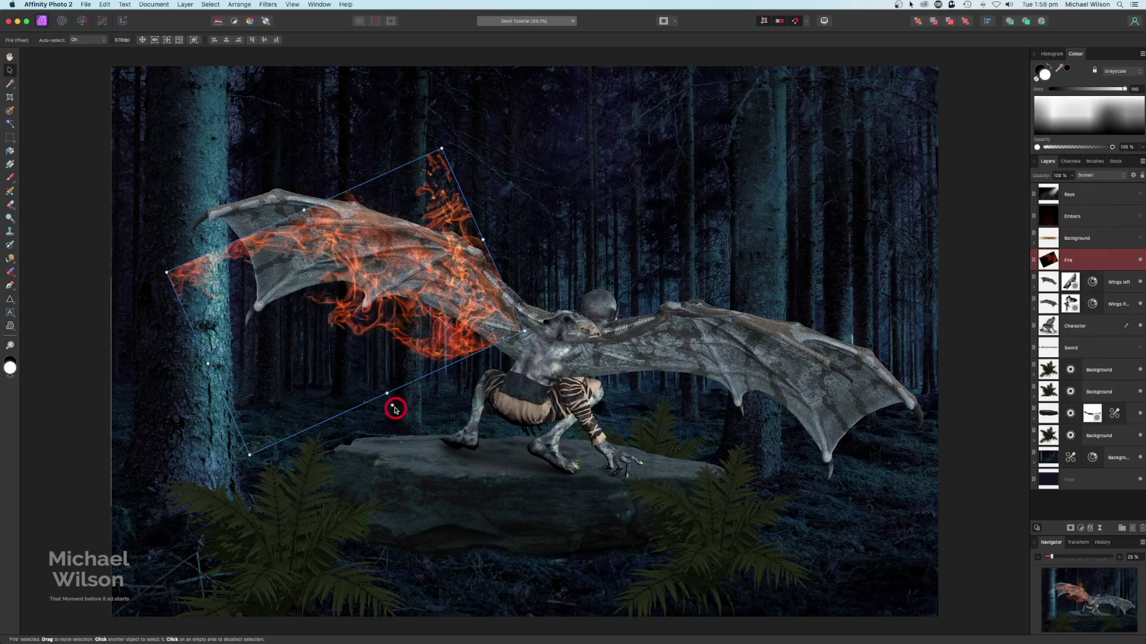
left_click_drag(392, 405, 335, 414)
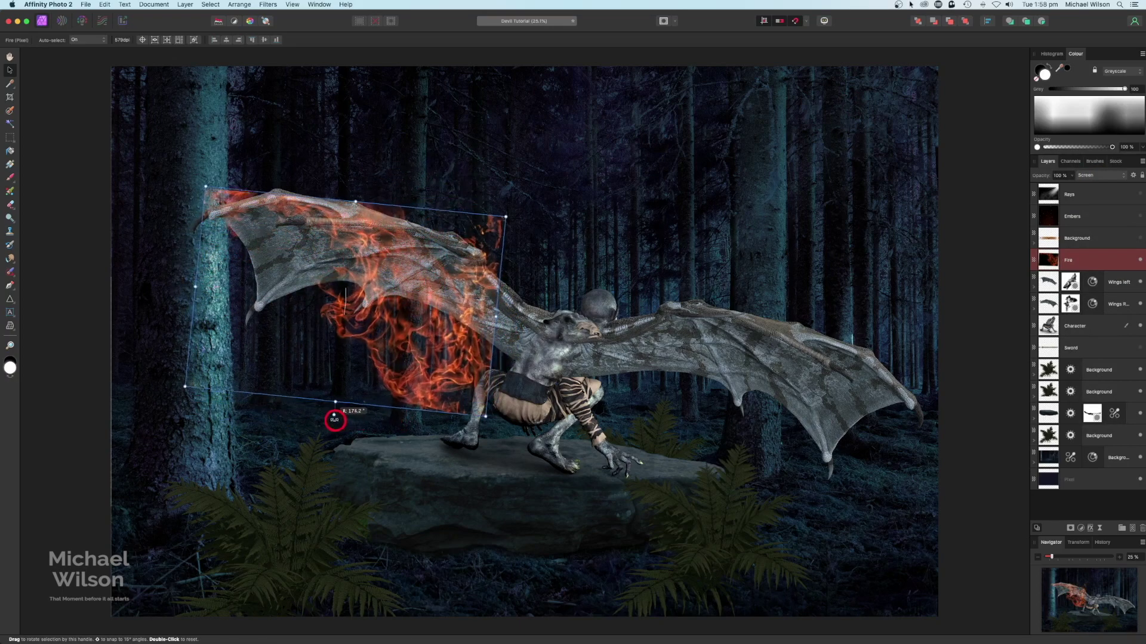
left_click_drag(396, 370, 445, 358)
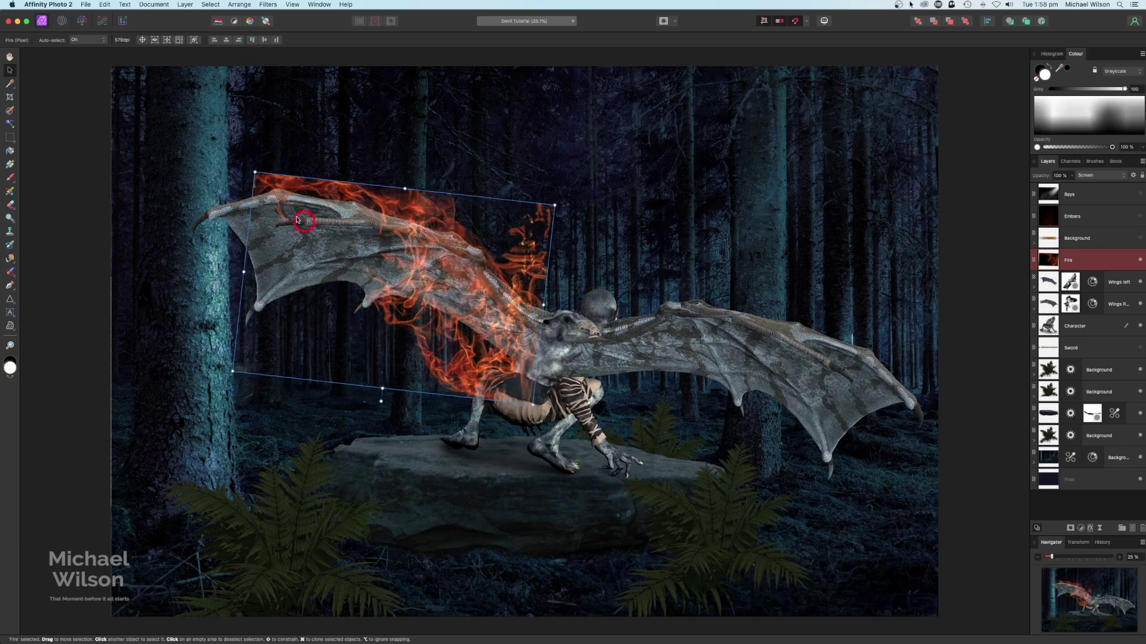
left_click_drag(244, 273, 161, 263)
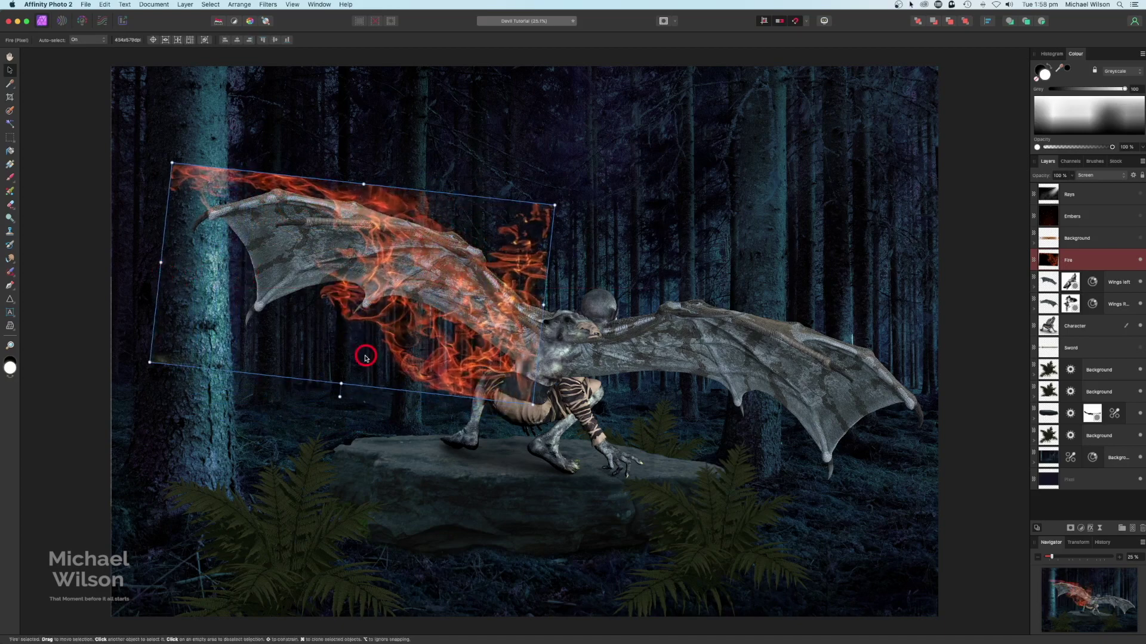
left_click_drag(341, 399, 353, 396)
mouse_move(468, 332)
left_mouse_down()
mouse_move(467, 347)
mouse_move(476, 337)
left_mouse_up()
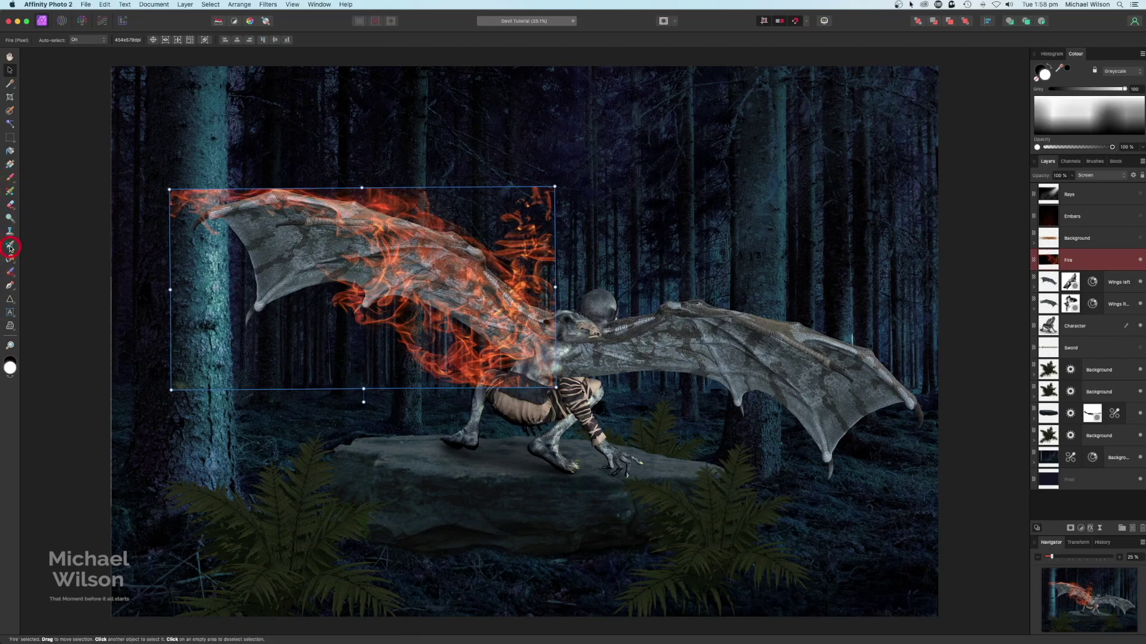
left_click(11, 205)
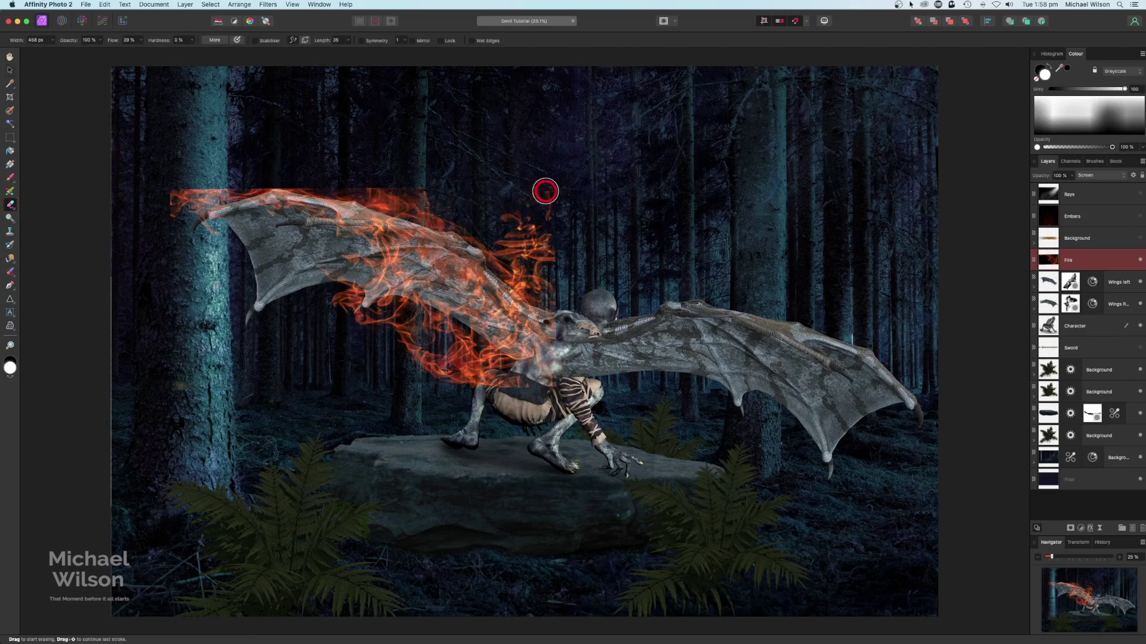
mouse_move(523, 212)
left_mouse_down()
mouse_move(531, 262)
mouse_move(523, 203)
mouse_move(549, 260)
mouse_move(489, 227)
left_mouse_up()
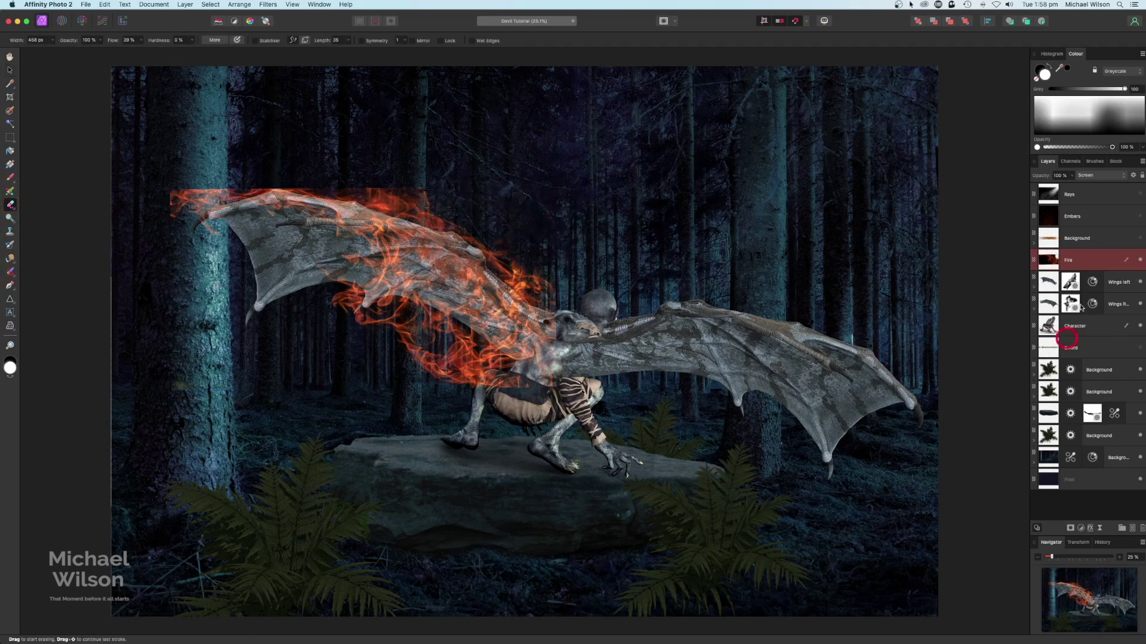
Step: Duplicate the Fire layer, shift the copy outward over the left wing's tip, and adjust its height and angle
key("super+j")
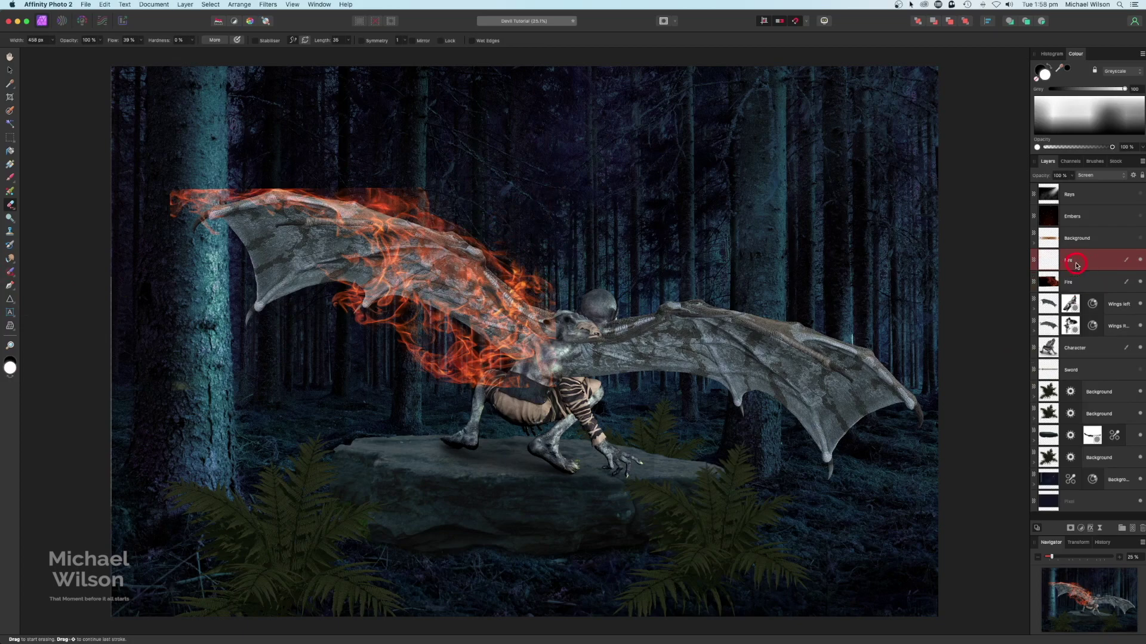
left_click(12, 72)
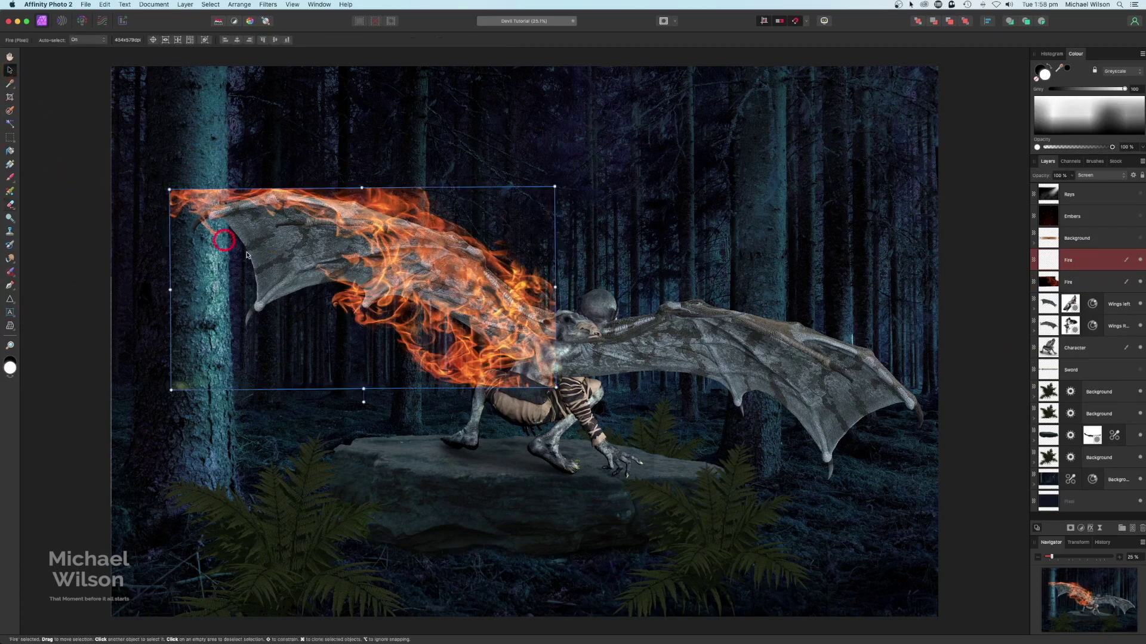
left_click_drag(438, 281, 339, 271)
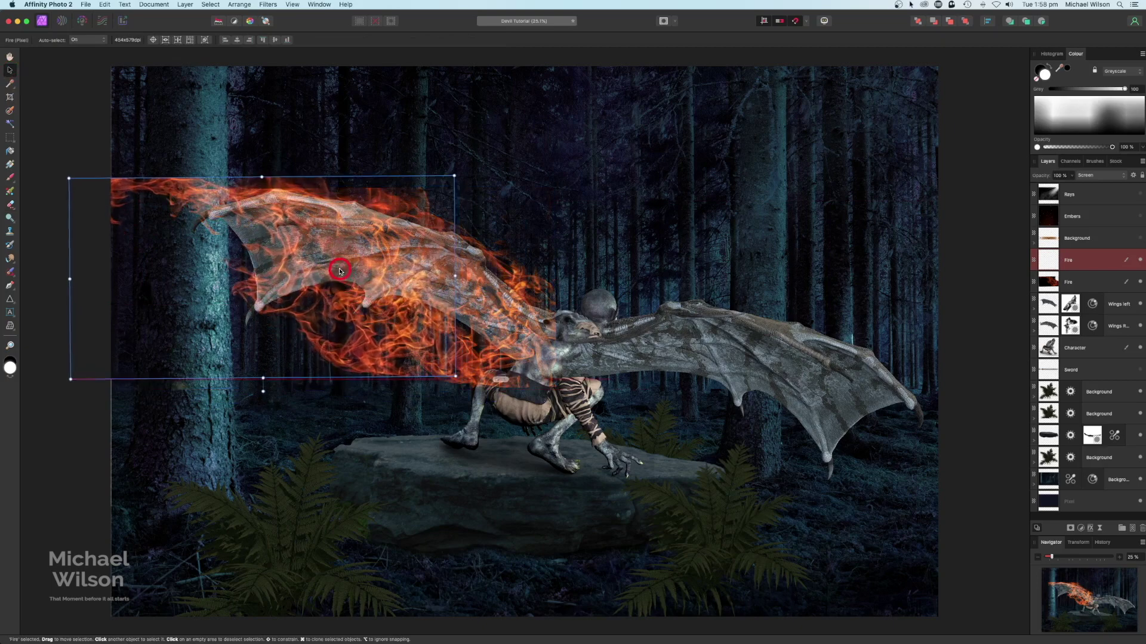
left_click_drag(262, 377, 260, 348)
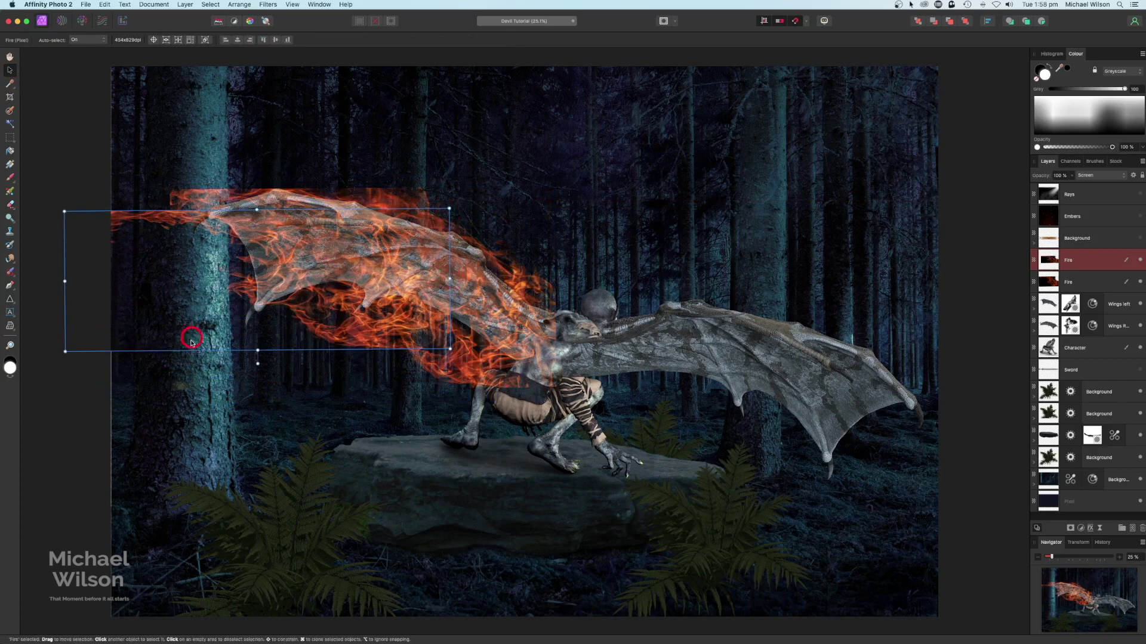
left_click_drag(258, 361, 267, 361)
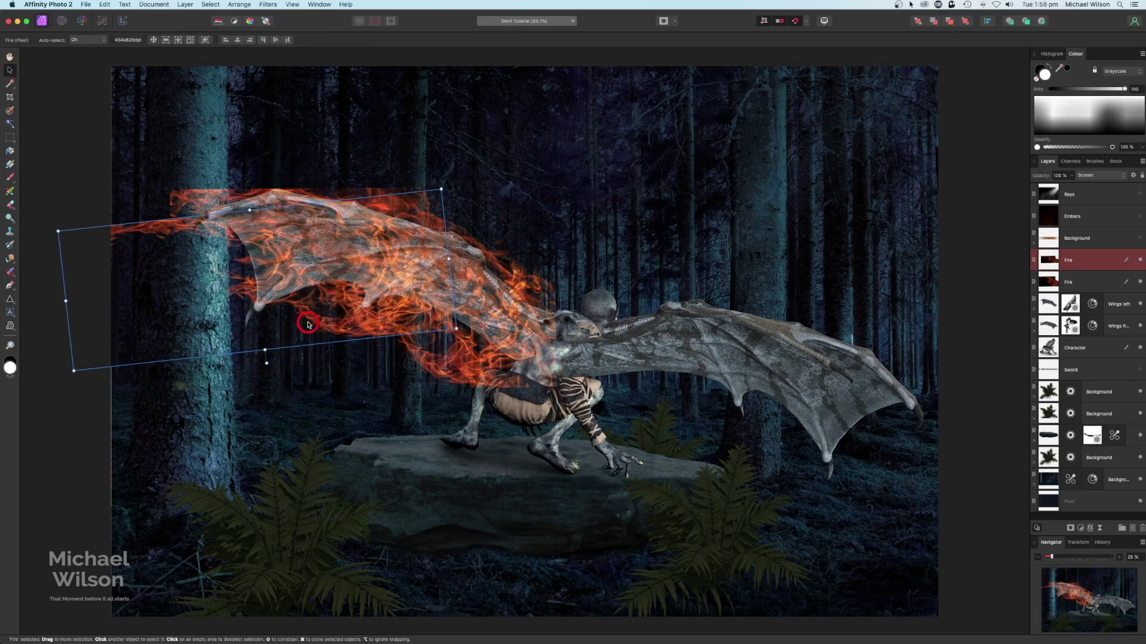
left_click_drag(307, 325, 242, 363)
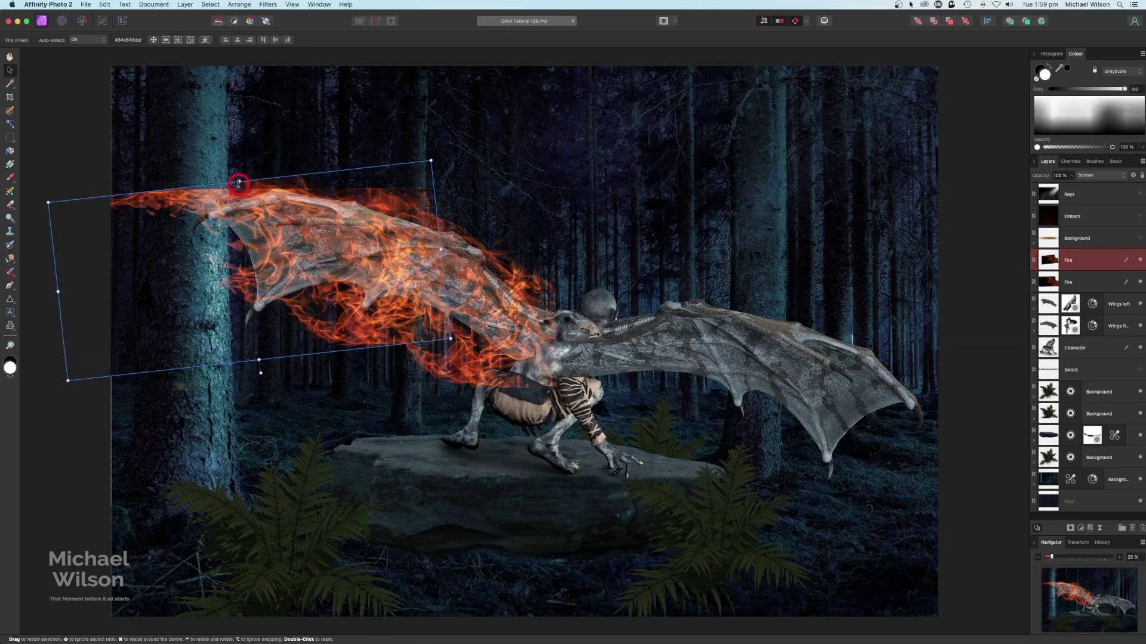
Step: Merge the two Fire layers into one
left_click(1081, 282, "shift")
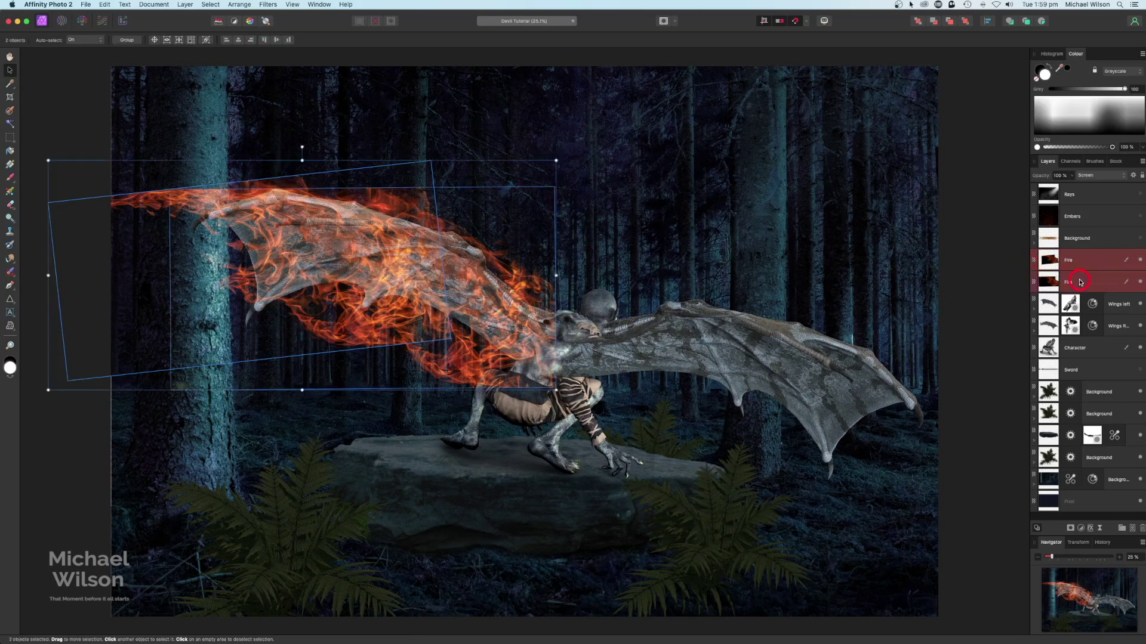
right_click(1080, 263)
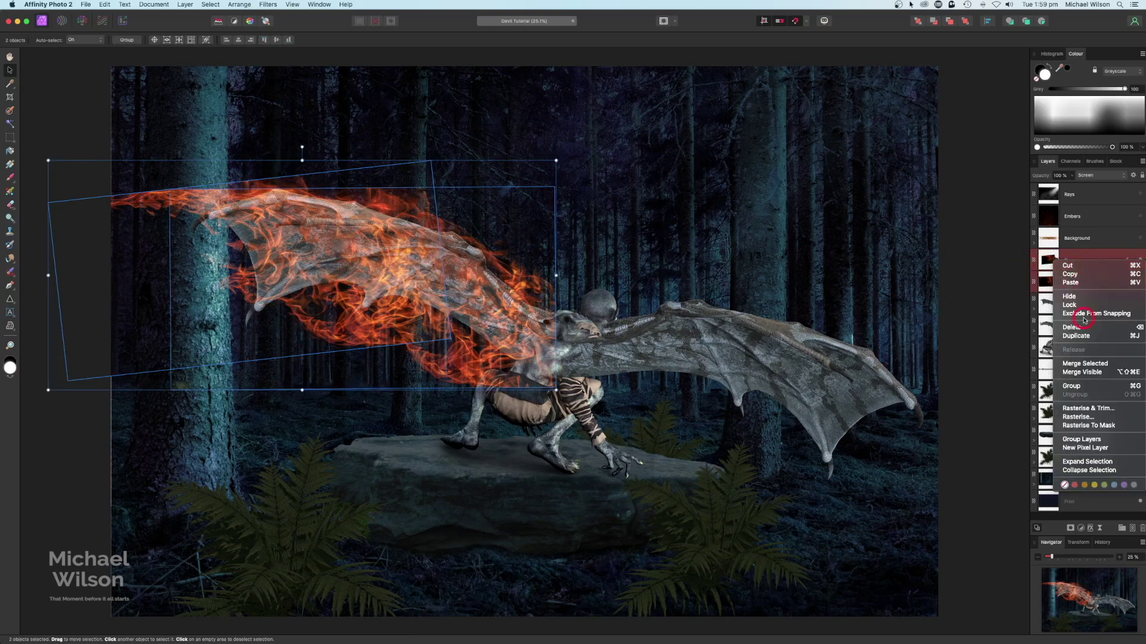
left_click(1083, 366)
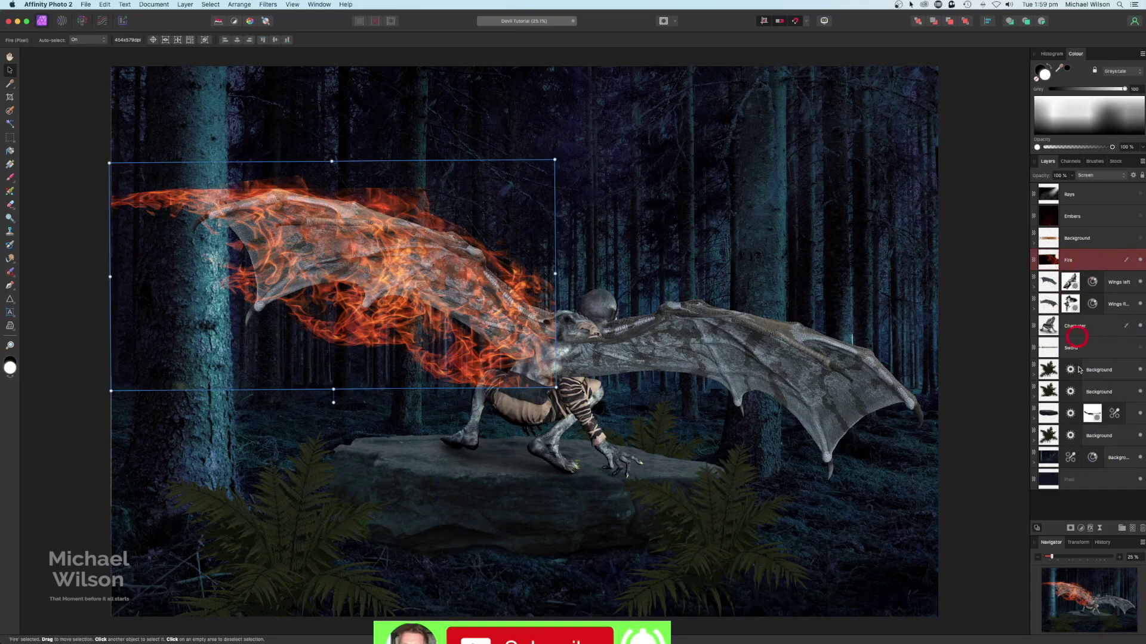
Step: Add a mask to the merged Fire layer and invert it to hide the flames
left_click(1070, 529)
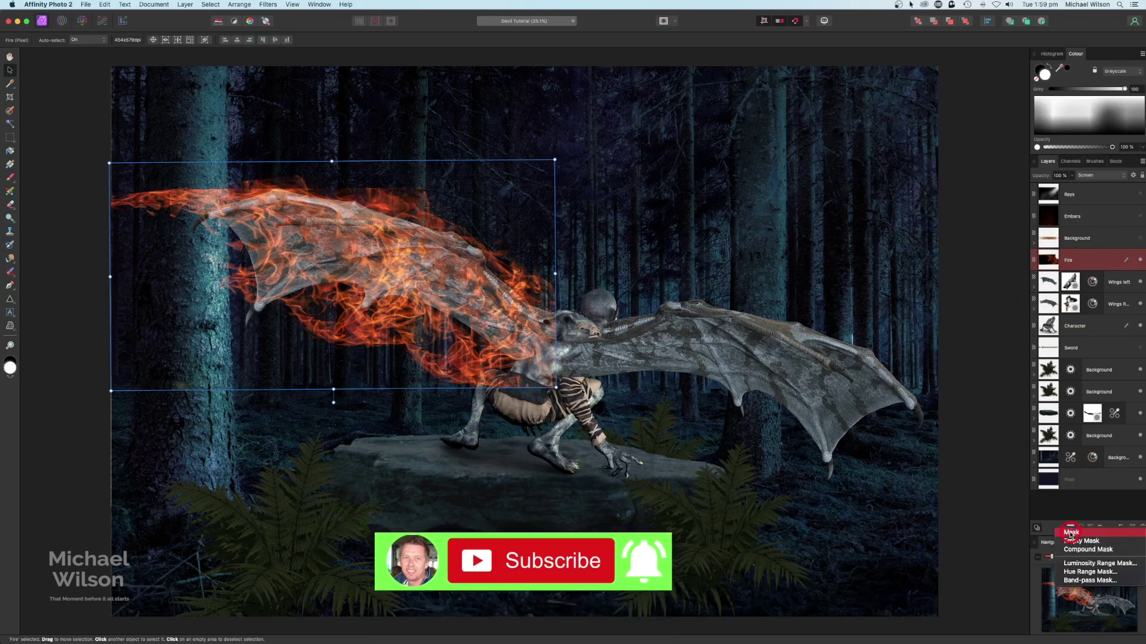
left_click(1071, 533)
left_click(1068, 269)
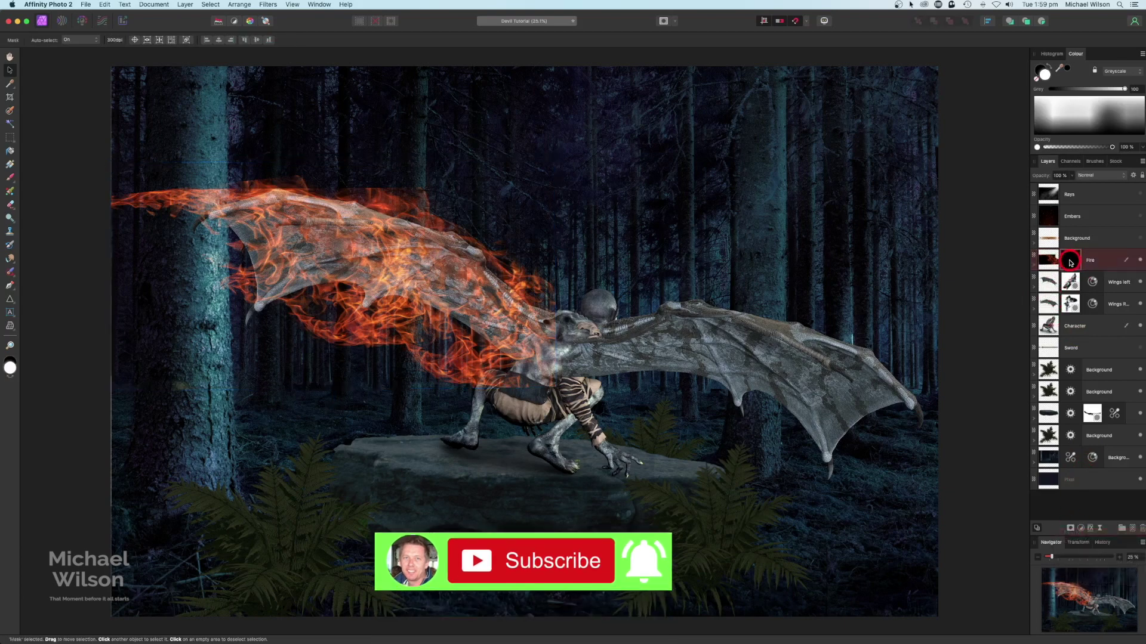
key("super+i")
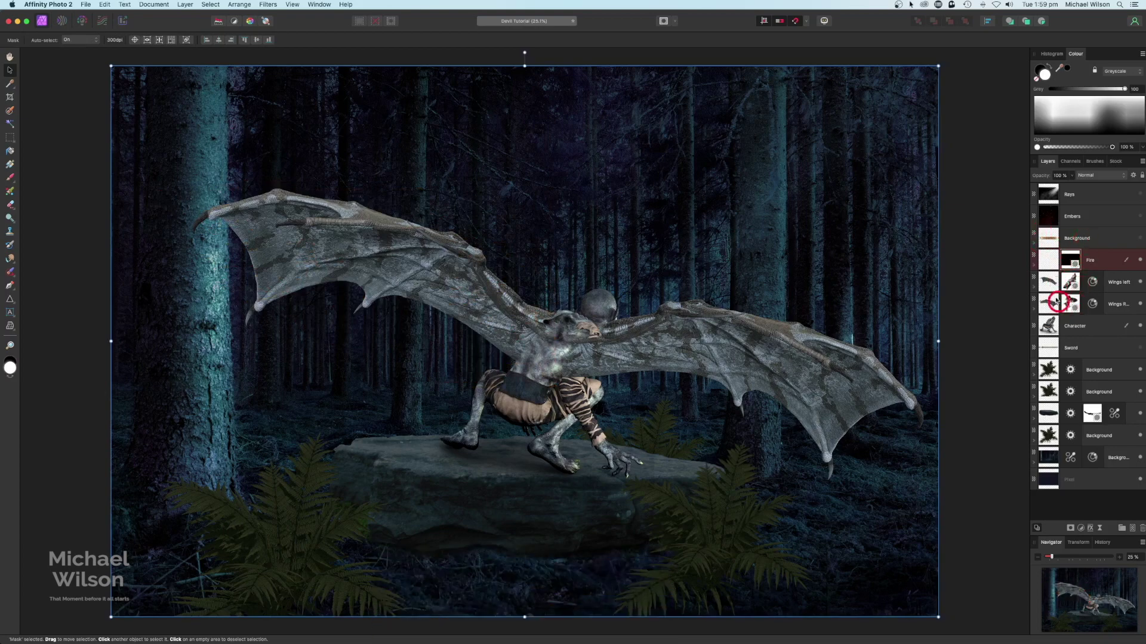
Step: Paint white on the Fire mask with a large brush to reveal flames along the left wing's edges
left_click(1033, 266)
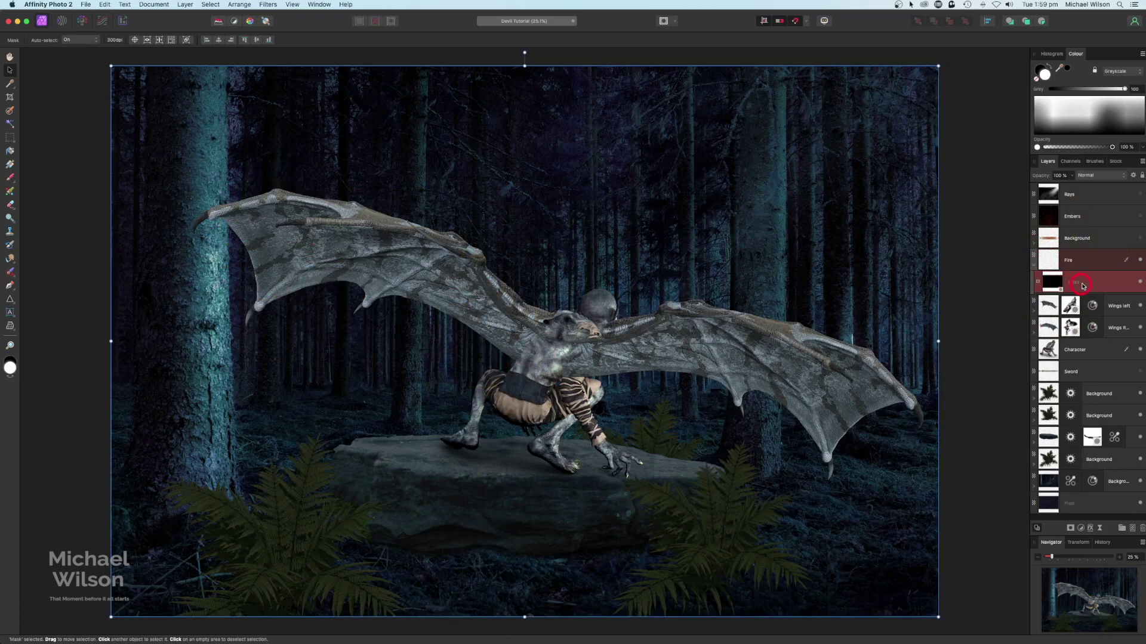
left_click(10, 178)
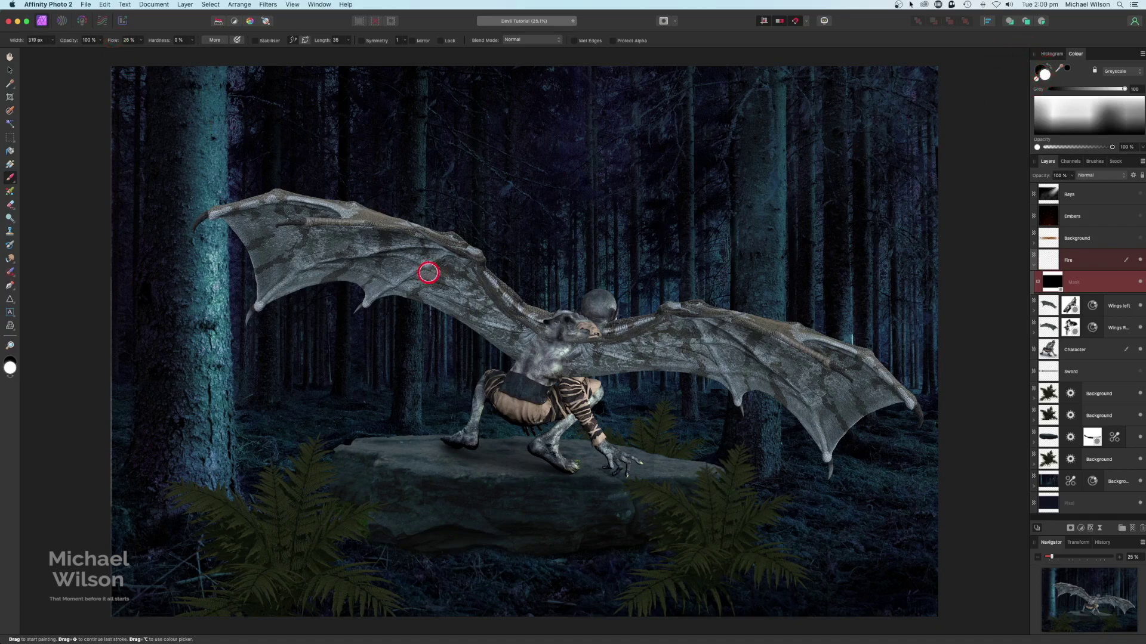
key("bracketright")
mouse_move(471, 249)
left_mouse_down()
mouse_move(428, 230)
mouse_move(474, 254)
mouse_move(534, 313)
mouse_move(405, 222)
mouse_move(230, 204)
mouse_move(246, 230)
mouse_move(249, 302)
mouse_move(368, 292)
mouse_move(517, 342)
mouse_move(535, 297)
mouse_move(436, 240)
mouse_move(185, 204)
left_mouse_up()
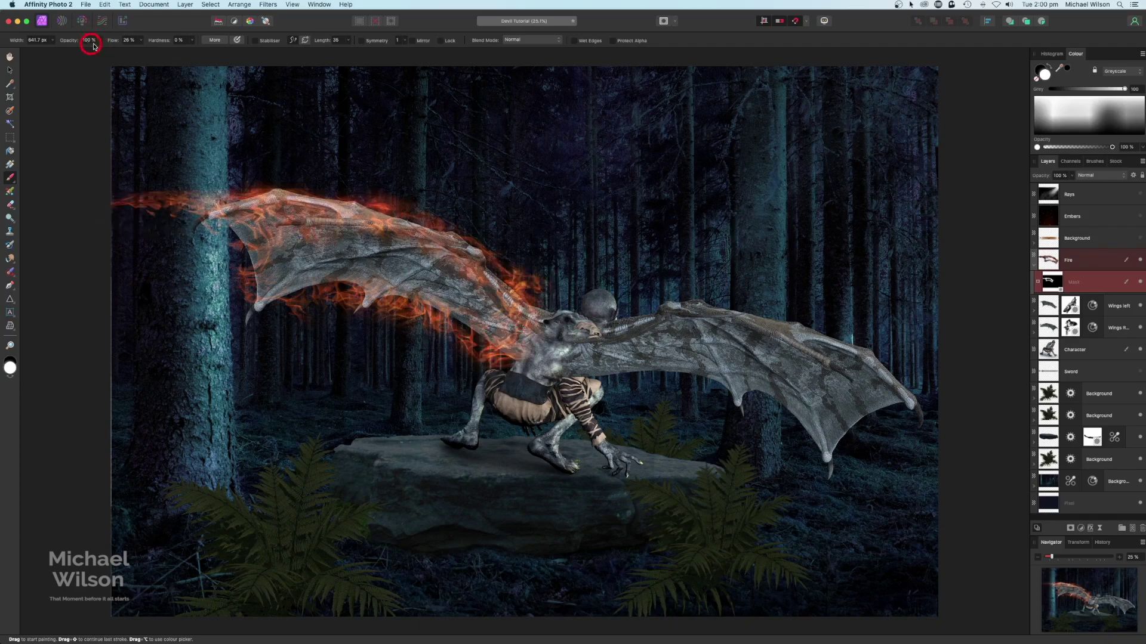
Step: Lower the brush flow to 10%, paint faint flames across the left wing's membrane with a smaller brush, and select the Fire layer
left_click(116, 43)
left_click(369, 262)
key("bracketleft")
key("bracketleft")
key("bracketleft")
key("bracketleft")
left_click_drag(370, 262, 509, 303)
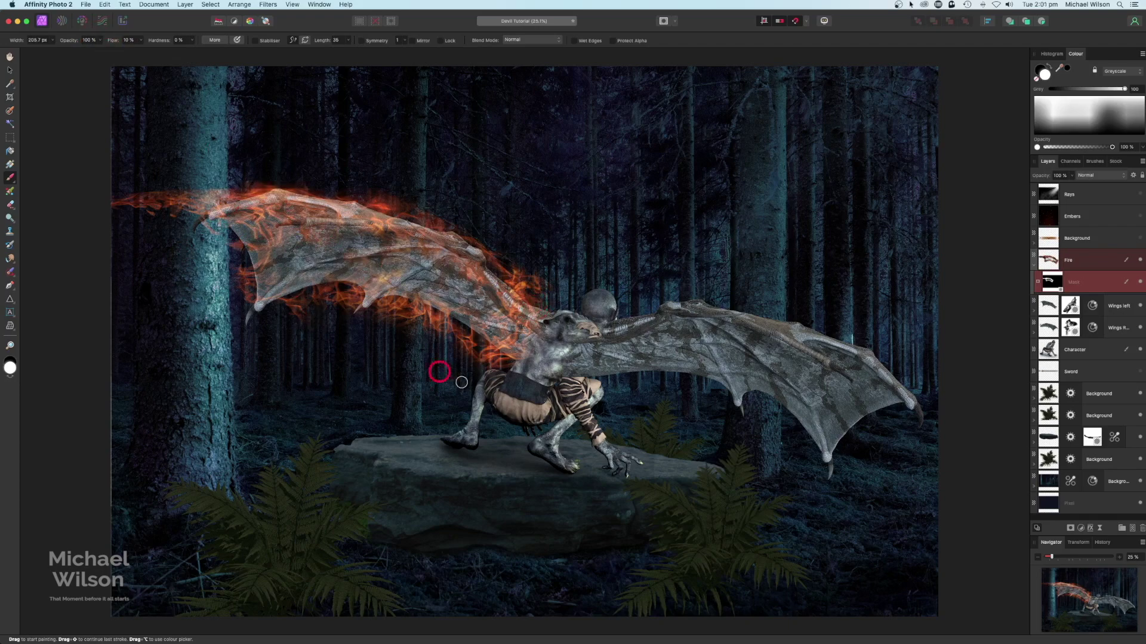
left_click(1032, 265)
left_click(1045, 261)
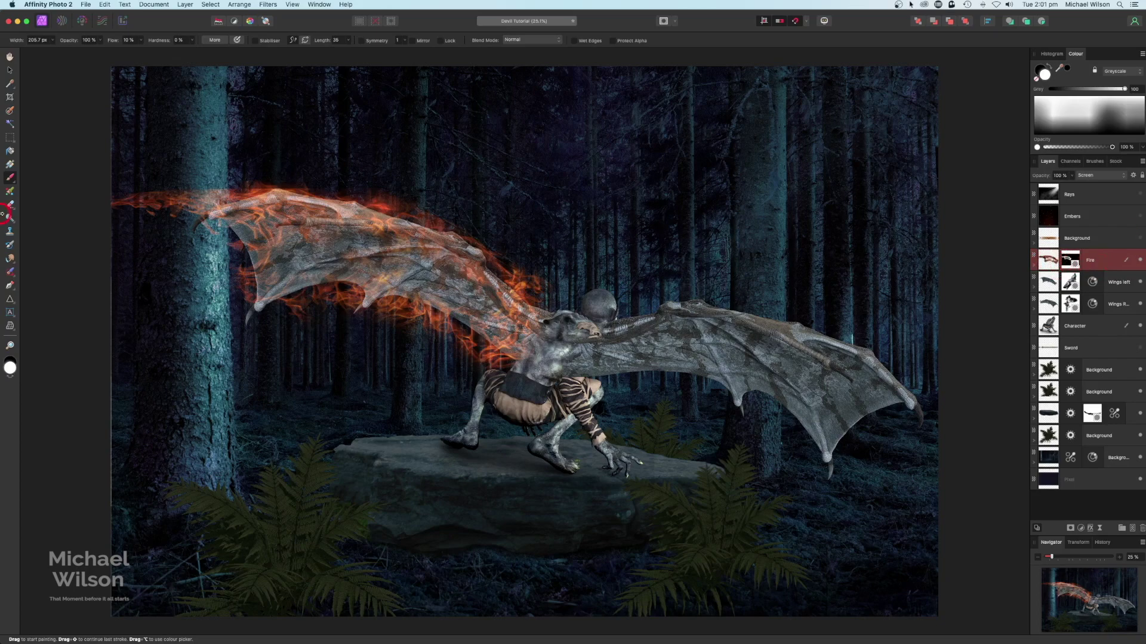
Step: Smudge the flames along the left wing's upper edge and tip, using a much smaller brush at 40% flow
left_click(11, 257)
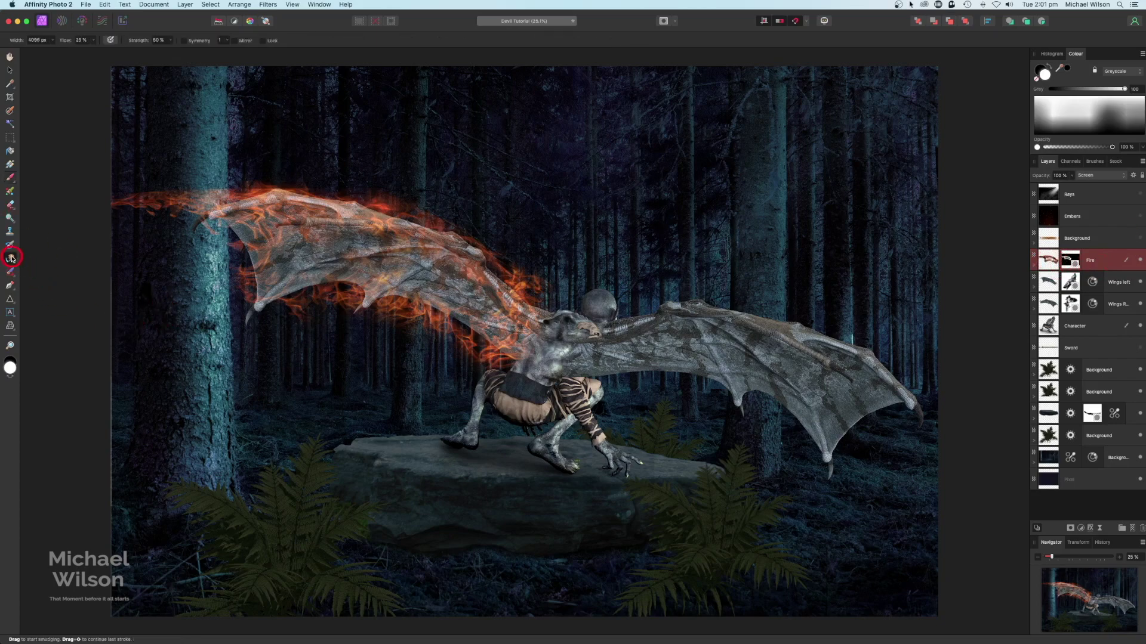
key("bracketleft")
key("bracketleft")
key("bracketleft")
key("bracketleft")
key("bracketleft")
key("bracketleft")
key("bracketleft")
key("bracketleft")
key("bracketleft")
key("bracketleft")
key("bracketleft")
key("bracketleft")
key("bracketleft")
key("bracketleft")
mouse_move(227, 193)
left_mouse_down()
mouse_move(289, 188)
mouse_move(297, 168)
mouse_move(295, 190)
mouse_move(307, 185)
mouse_move(295, 195)
mouse_move(323, 178)
left_mouse_up()
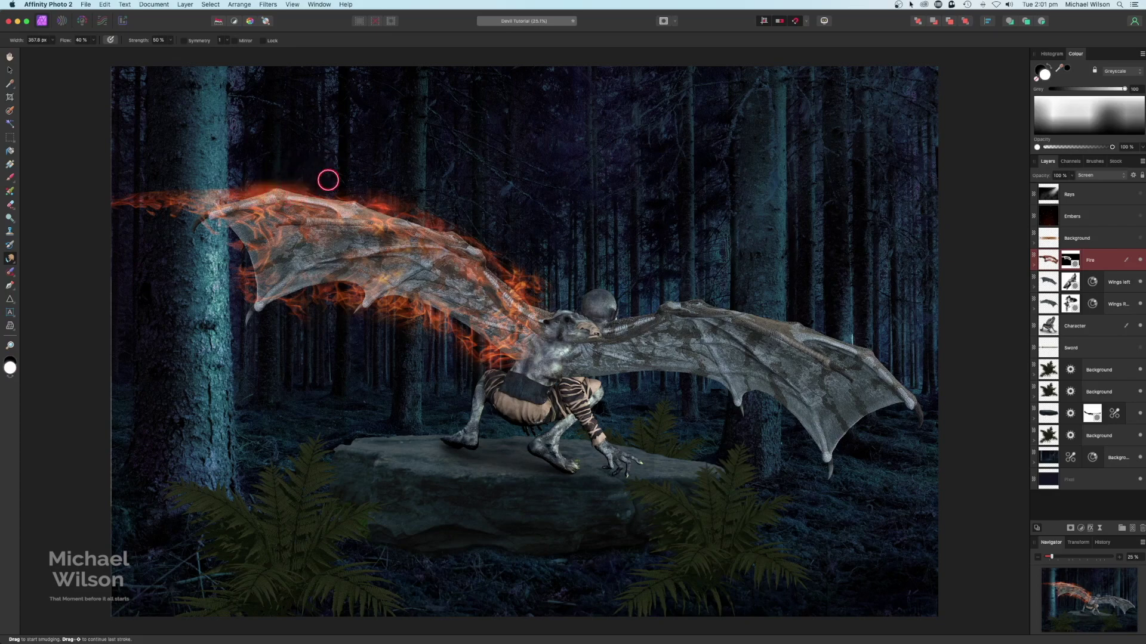
left_click_drag(258, 193, 297, 171)
left_click(11, 203)
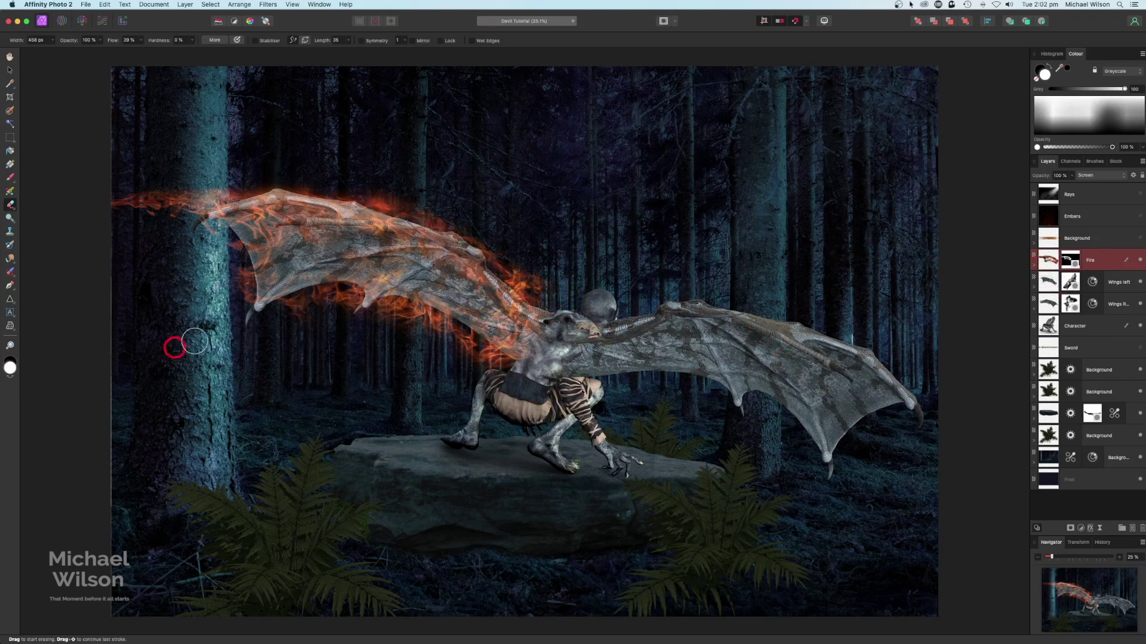
Step: Duplicate the Fire layer, place the copy directly beneath the Wings left layer, and flip it horizontally
scroll(216, 272, "right", 2)
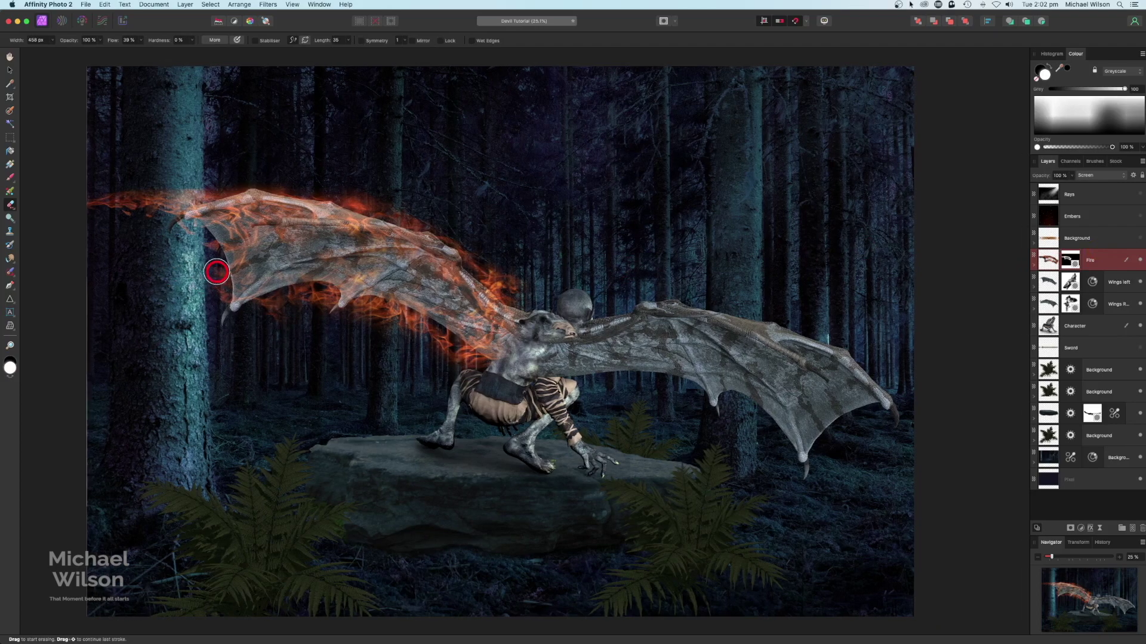
key("super+j")
left_click_drag(1048, 263, 1050, 314)
left_click(239, 5)
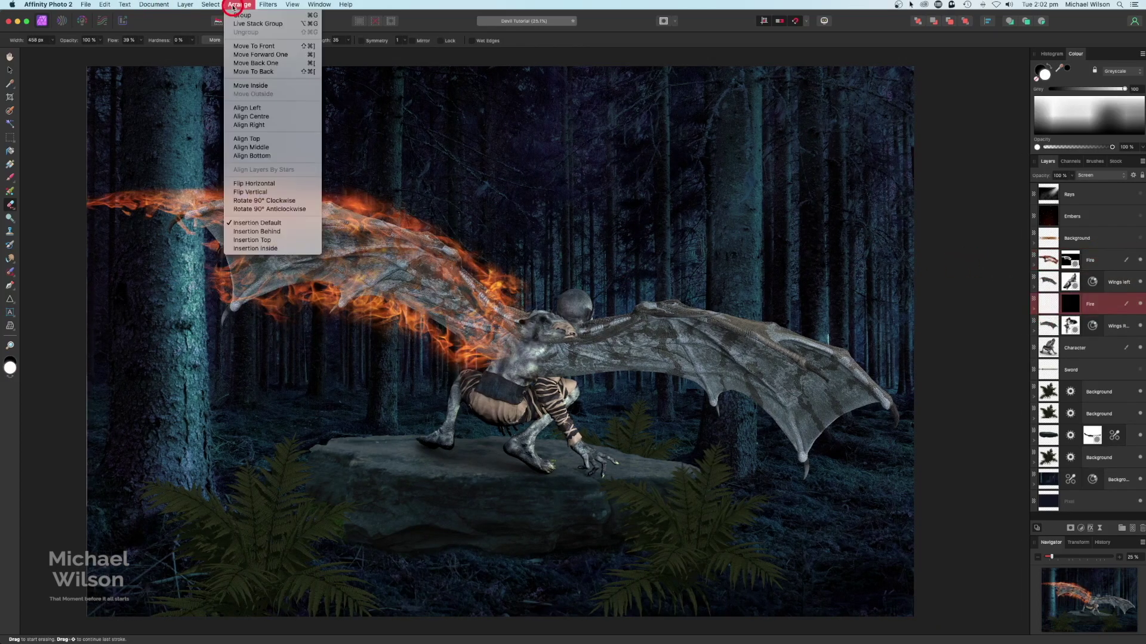
left_click(260, 184)
Step: Move and rotate the flipped fire copy so its flames follow the right wing, and deselect it
key("v")
left_click_drag(316, 274, 620, 360)
left_click_drag(833, 237, 854, 430)
left_click_drag(627, 400, 780, 468)
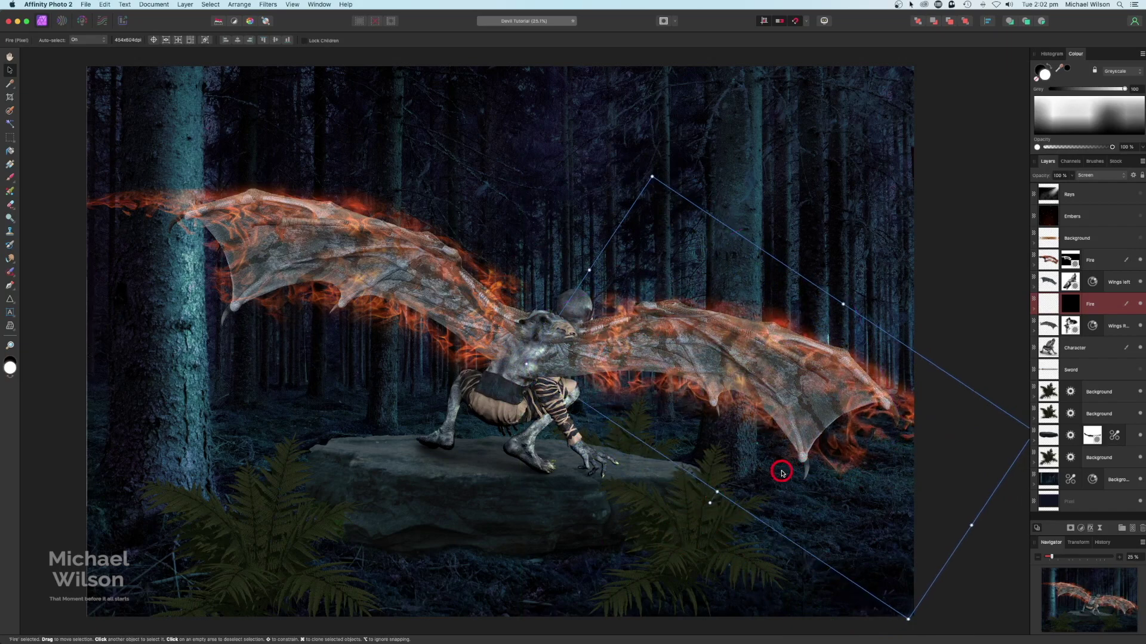
left_click(995, 271)
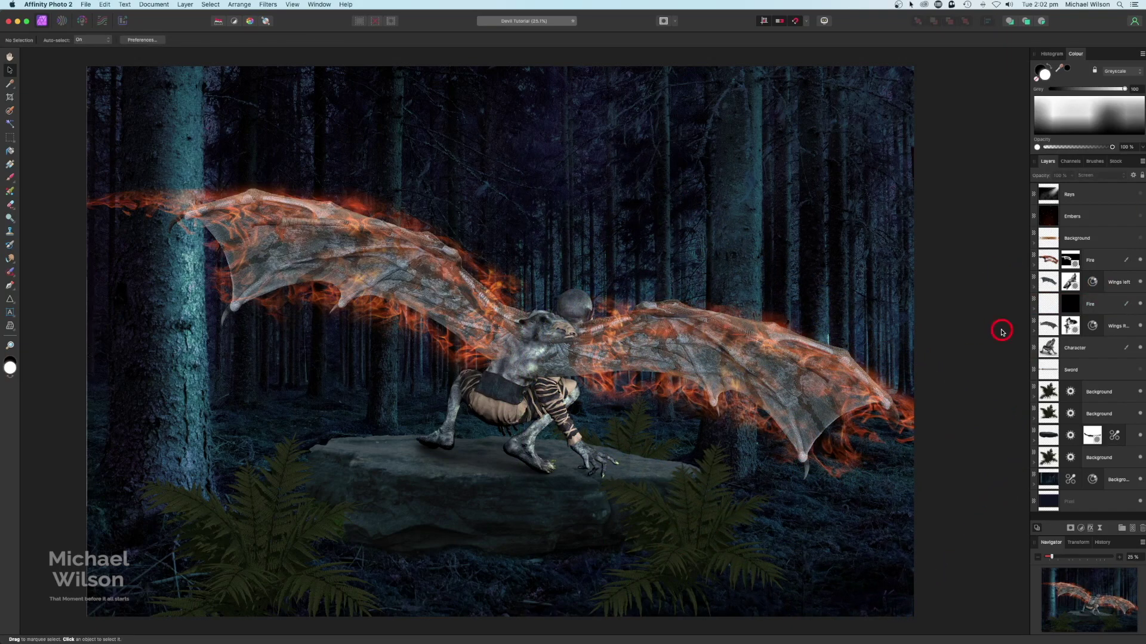
Step: Add a new pixel layer directly above the Character layer
left_click(1053, 346)
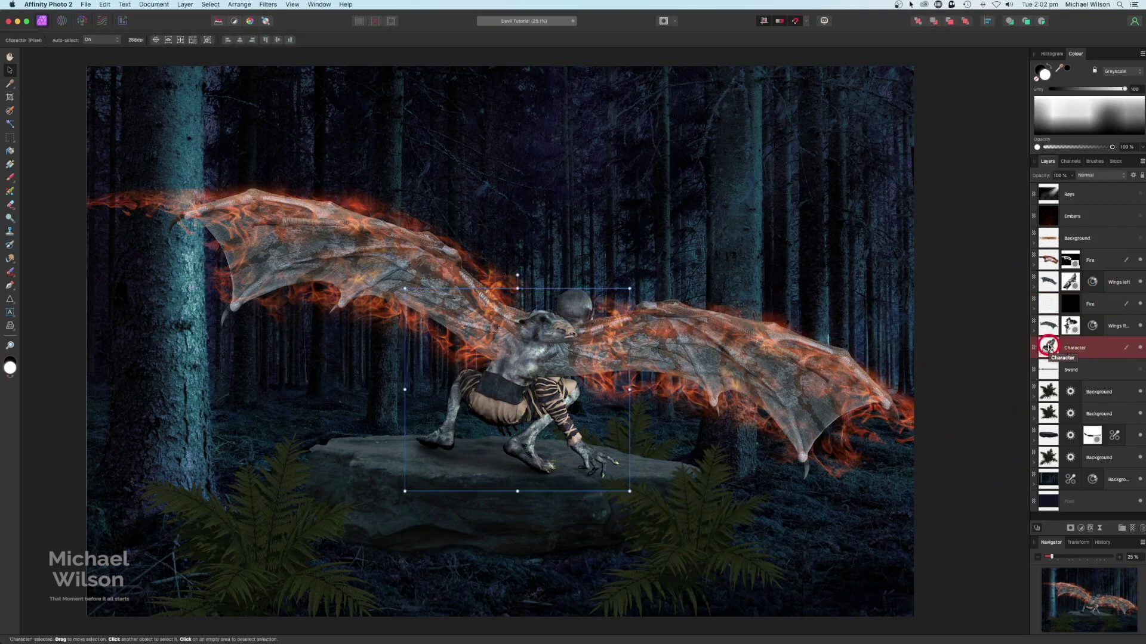
left_click(1131, 527)
left_click(1069, 420)
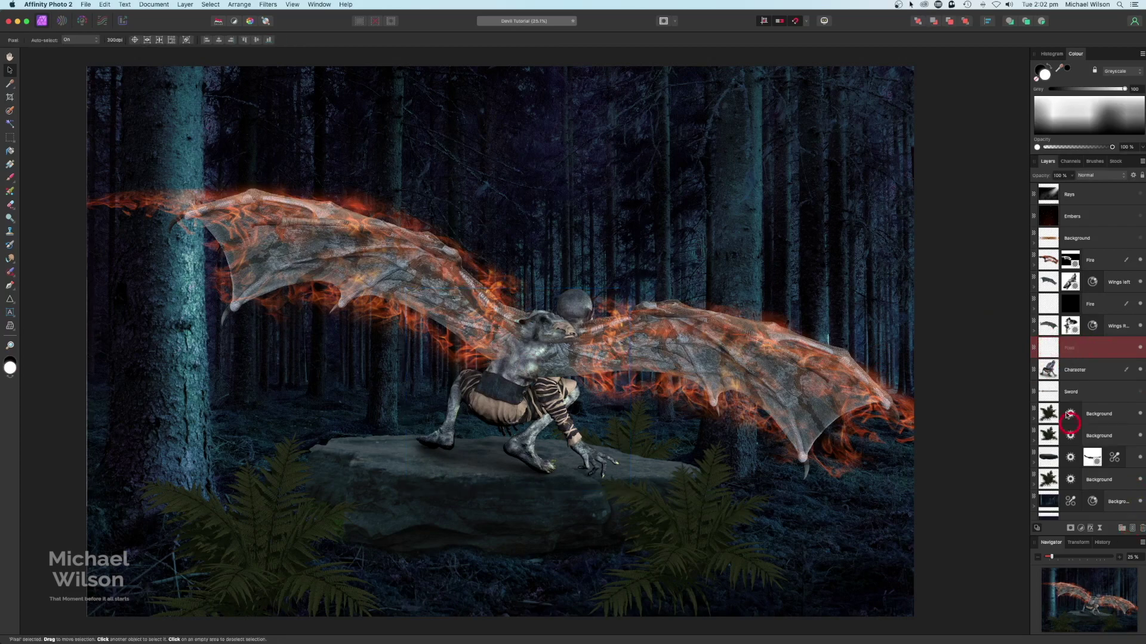
Step: Set the foreground colour to a bright orange-red that matches the flames
double_click(1046, 76)
left_click(323, 272)
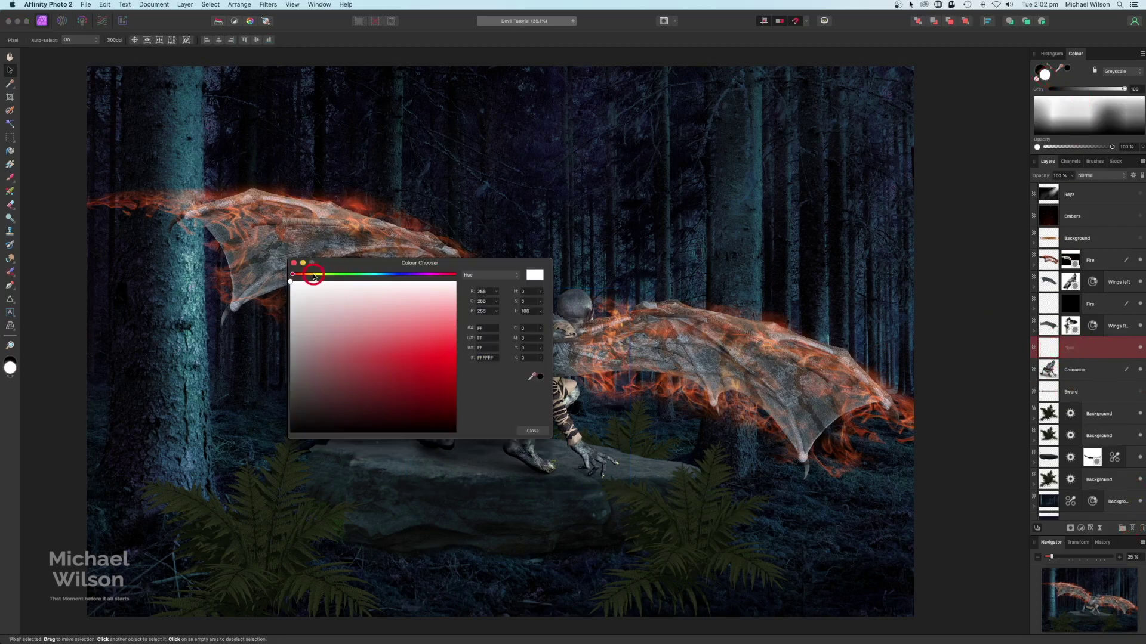
left_click_drag(313, 276, 296, 276)
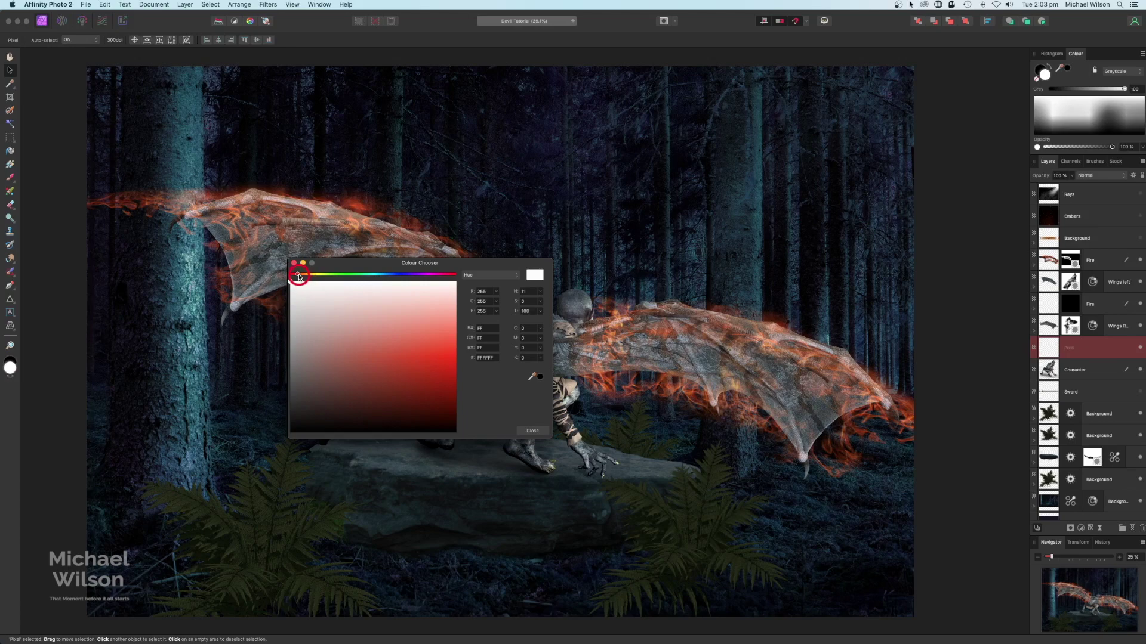
left_click_drag(300, 277, 303, 277)
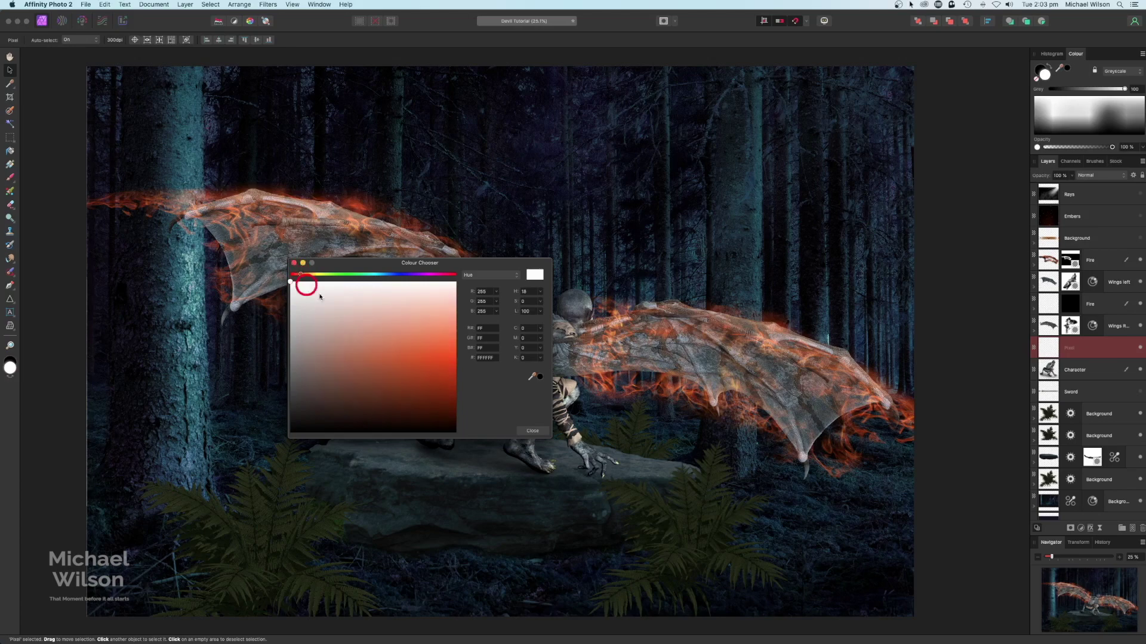
left_click(449, 346)
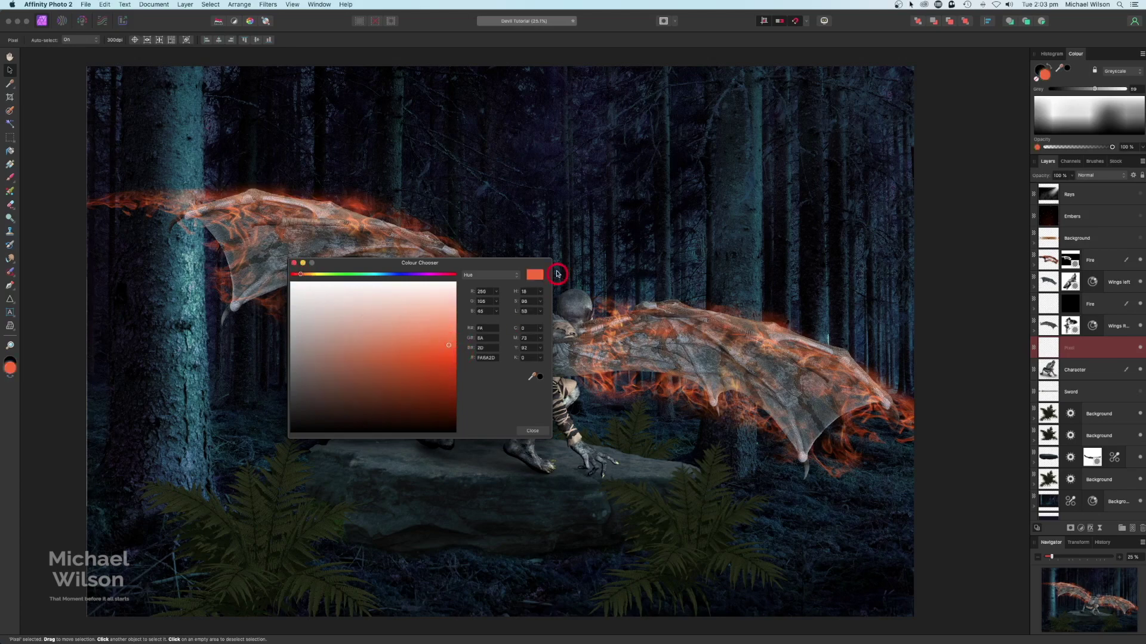
left_click(294, 263)
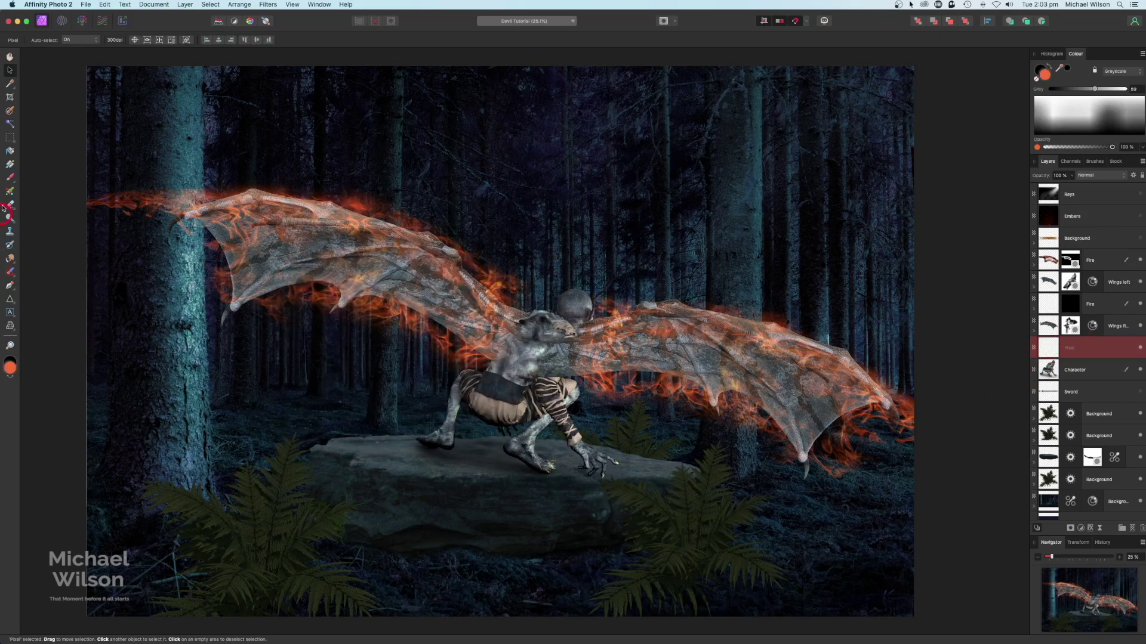
Step: Flood fill the new pixel layer with the orange-red and clip it inside the Character layer
left_click(11, 157)
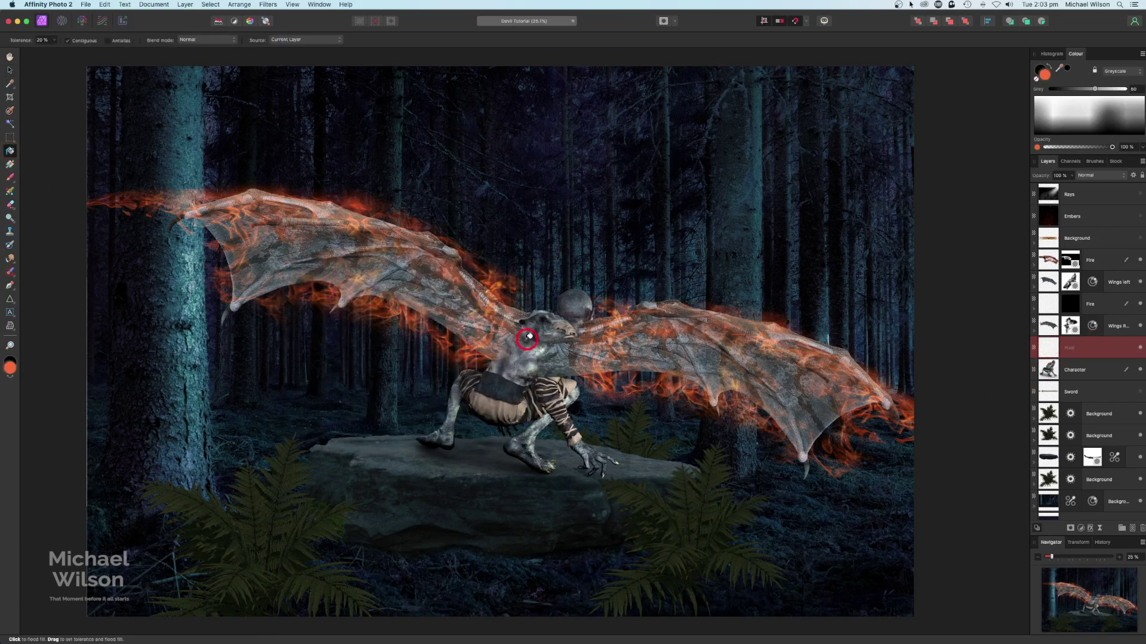
left_click(529, 337)
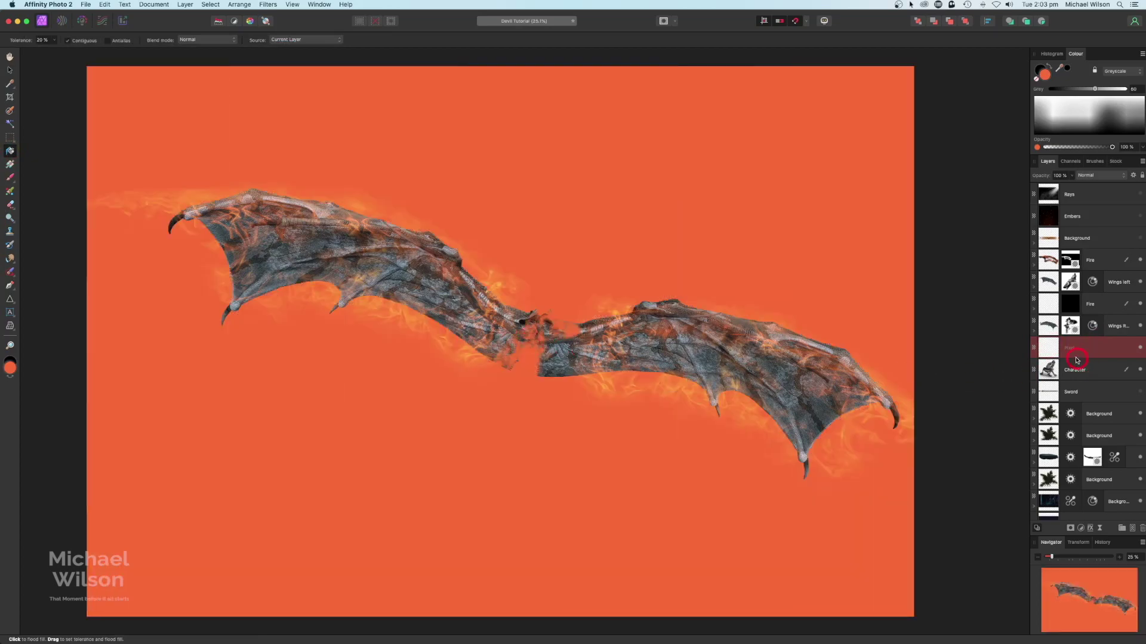
left_click_drag(1051, 352, 1032, 367)
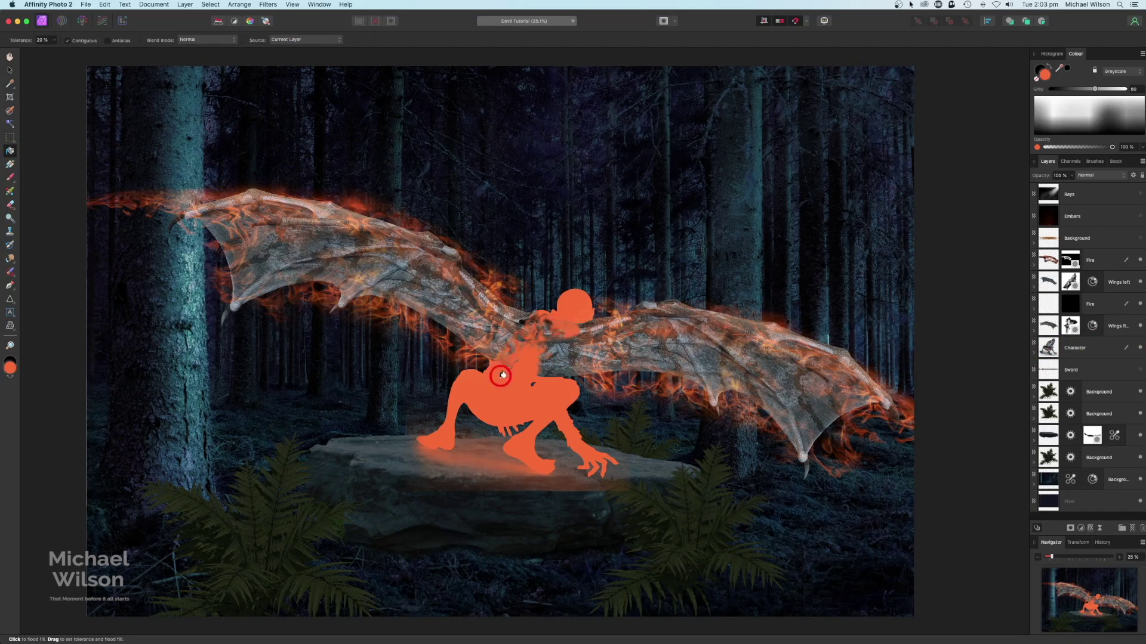
left_click(595, 421)
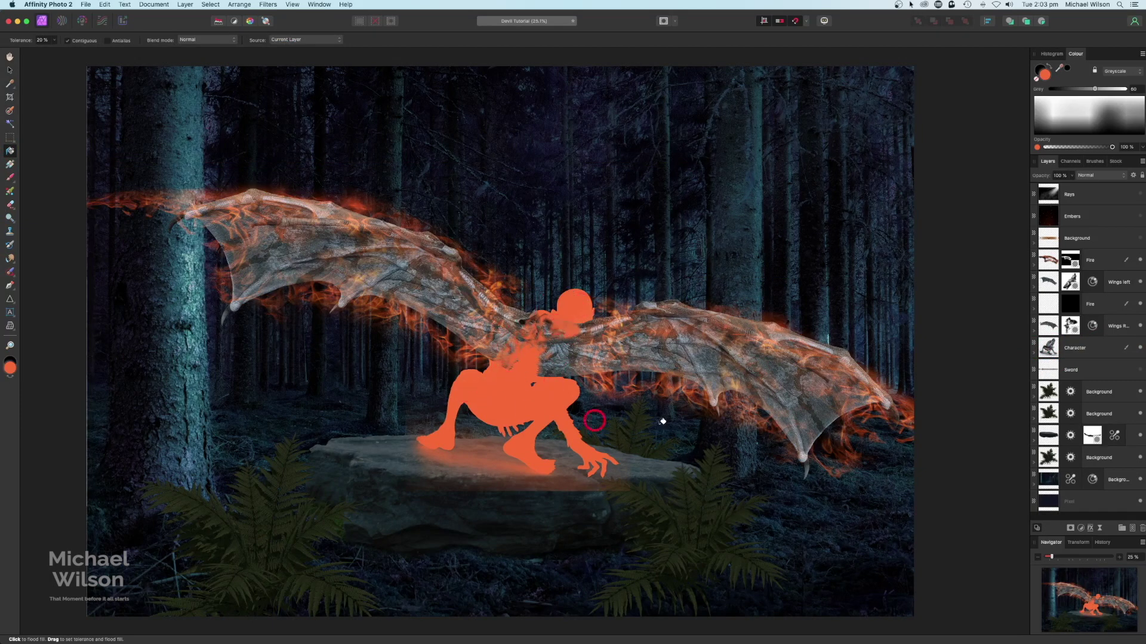
Step: Set the clipped orange layer's blend mode to Overlay and hide it with an inverted mask
left_click(1035, 354)
left_click(1052, 368)
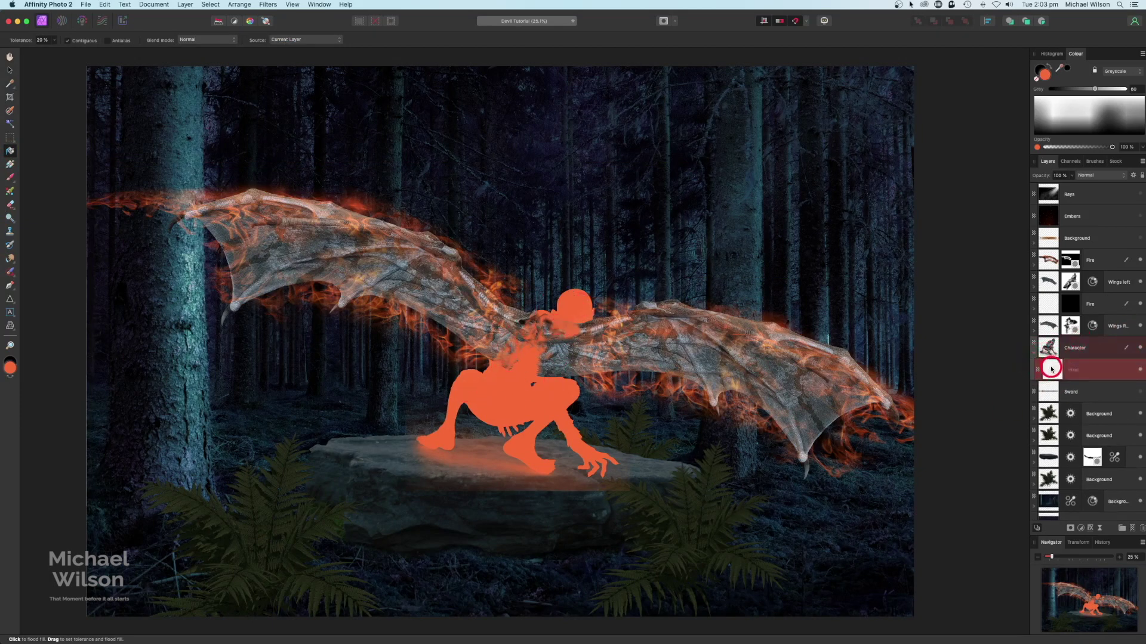
left_click(1093, 176)
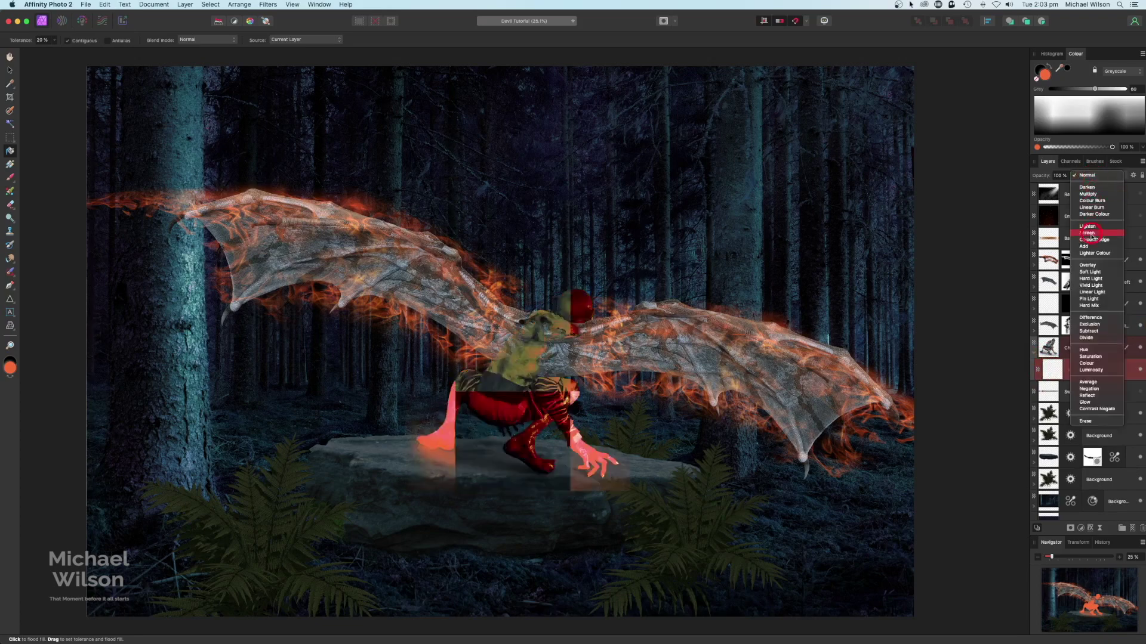
left_click(1085, 267)
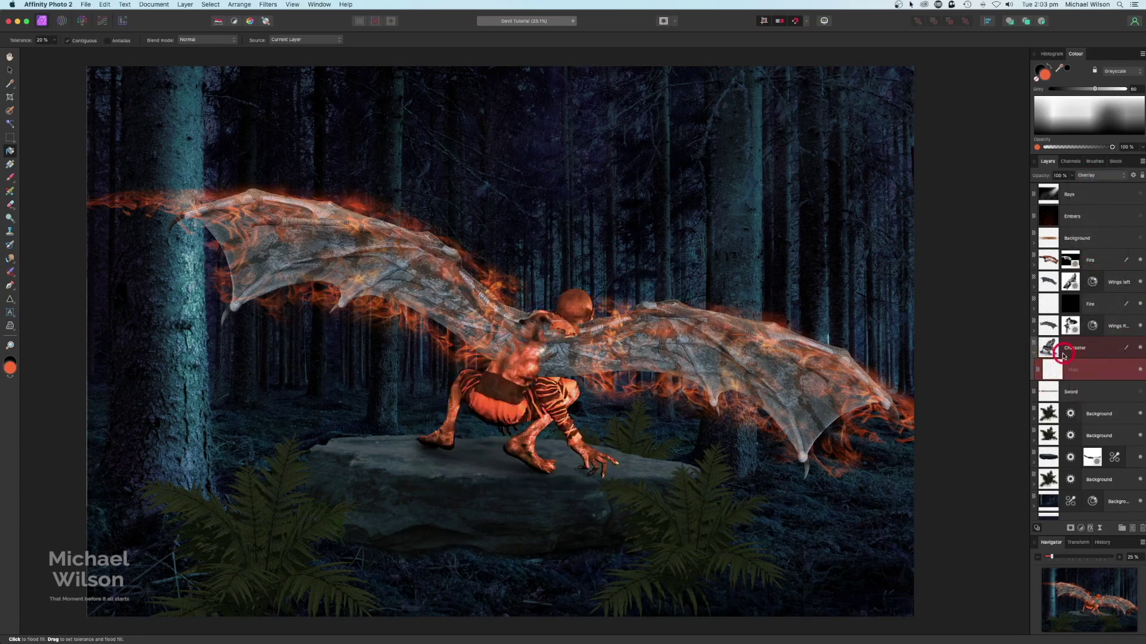
left_click(1071, 529)
left_click(1071, 532, "alt")
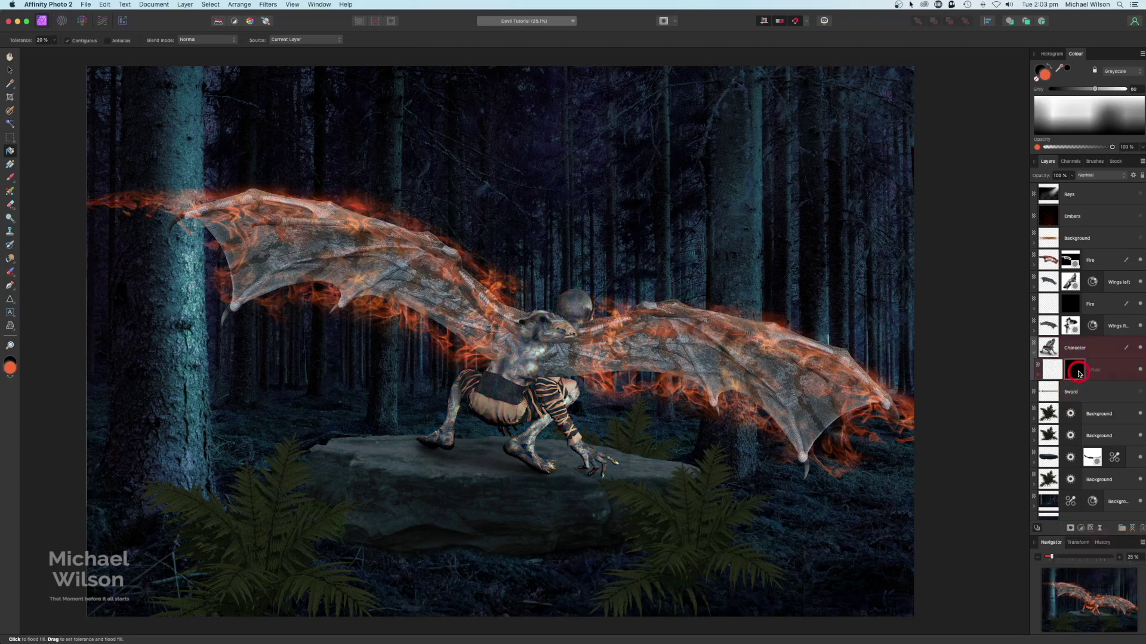
Step: Paint white on the mask at 14% flow to reveal an orange glow on the character's body, limbs and the sphere
left_click(11, 178)
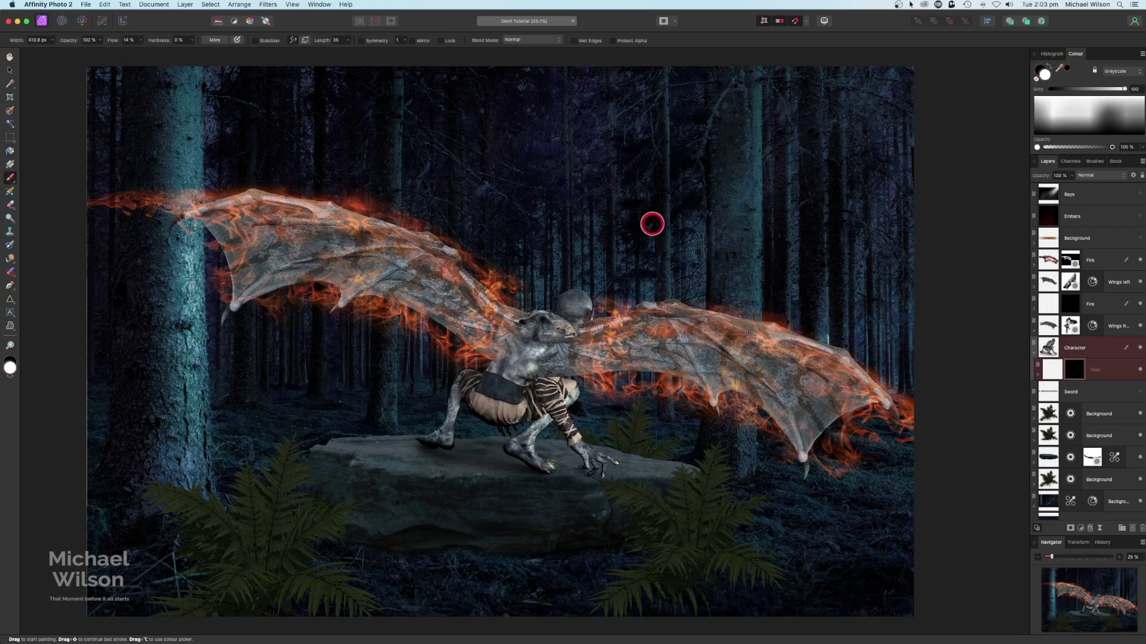
key("super+equal")
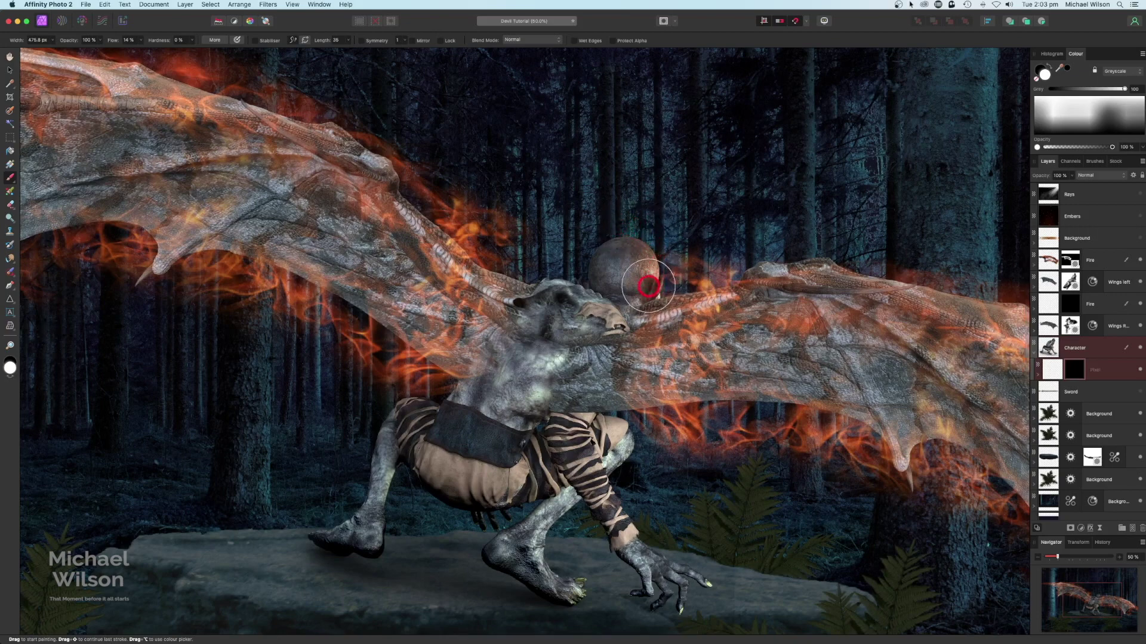
mouse_move(649, 287)
left_mouse_down()
mouse_move(652, 264)
mouse_move(531, 385)
mouse_move(515, 396)
mouse_move(495, 357)
mouse_move(475, 393)
mouse_move(493, 404)
mouse_move(532, 363)
mouse_move(543, 324)
mouse_move(547, 381)
mouse_move(618, 479)
mouse_move(640, 454)
mouse_move(630, 447)
mouse_move(569, 517)
mouse_move(575, 507)
mouse_move(561, 500)
mouse_move(533, 541)
mouse_move(536, 561)
mouse_move(563, 582)
mouse_move(635, 545)
mouse_move(686, 586)
mouse_move(639, 547)
left_mouse_up()
mouse_move(412, 471)
left_mouse_down()
mouse_move(380, 541)
mouse_move(384, 419)
mouse_move(349, 524)
mouse_move(305, 530)
mouse_move(638, 455)
mouse_move(625, 425)
mouse_move(631, 440)
mouse_move(613, 426)
mouse_move(620, 442)
mouse_move(629, 440)
mouse_move(434, 396)
mouse_move(445, 413)
mouse_move(415, 450)
mouse_move(404, 499)
mouse_move(413, 486)
mouse_move(447, 501)
mouse_move(433, 459)
mouse_move(459, 484)
mouse_move(496, 421)
mouse_move(516, 473)
mouse_move(480, 356)
mouse_move(473, 372)
mouse_move(549, 295)
mouse_move(731, 291)
left_mouse_up()
key("super+0")
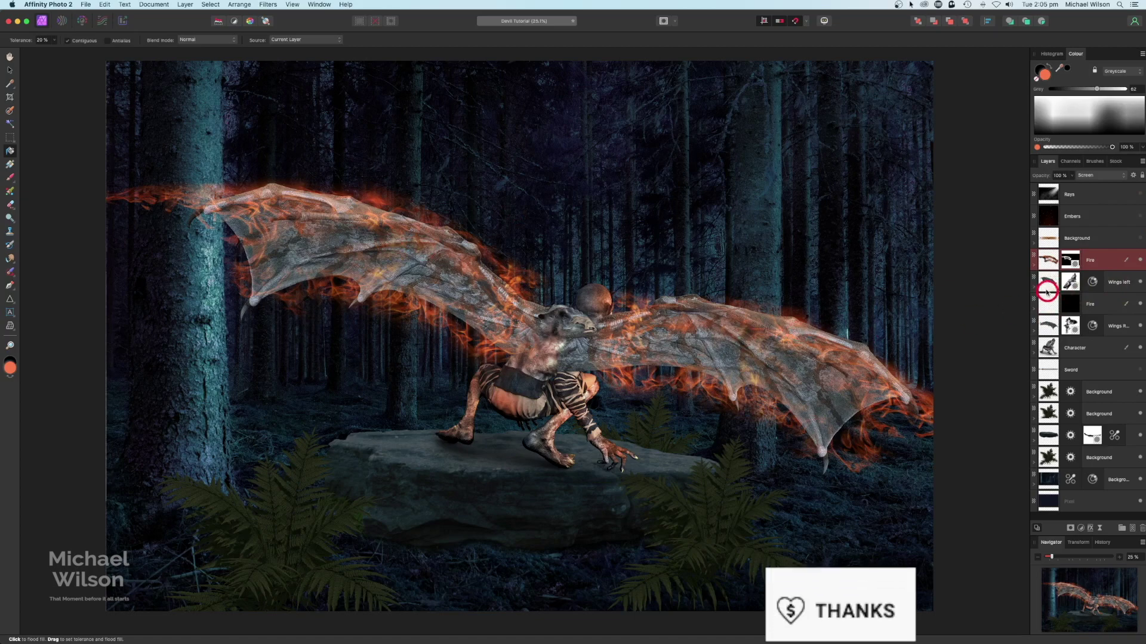
Step: Add an Exposure adjustment of about -1.6 to the Wings left layer
left_click(1047, 291)
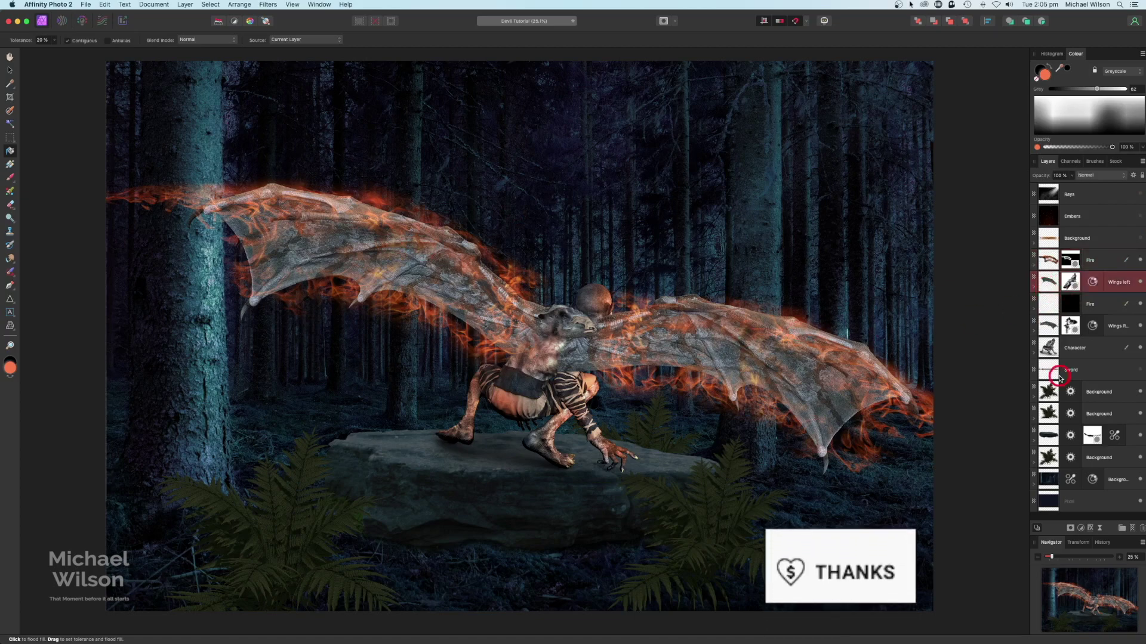
left_click(1080, 528)
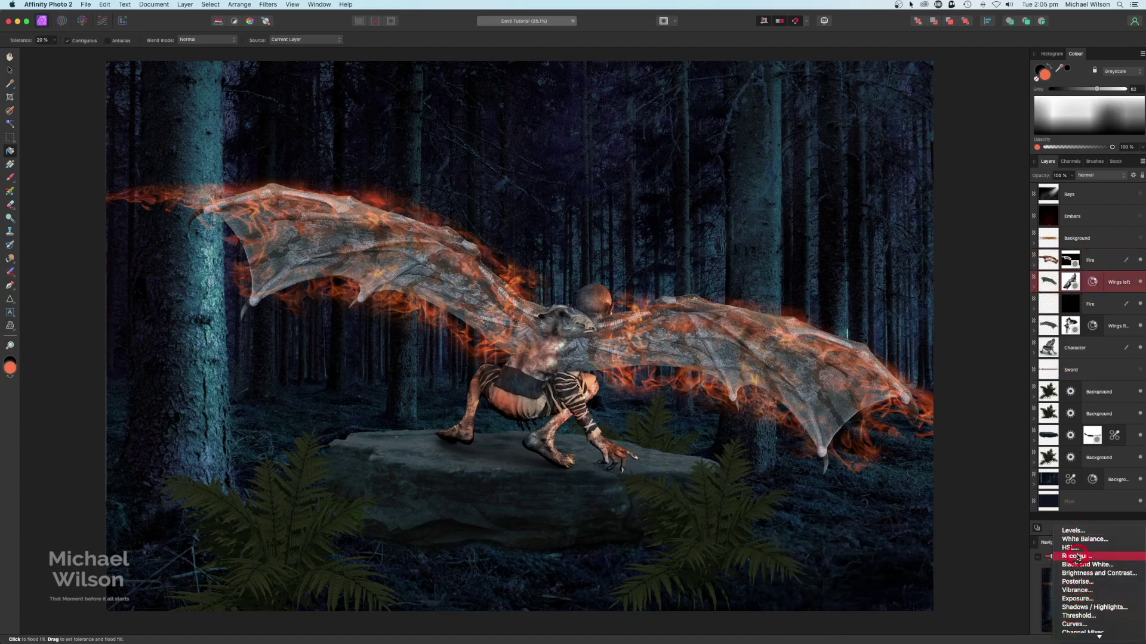
left_click(1077, 598)
left_click_drag(869, 422, 861, 424)
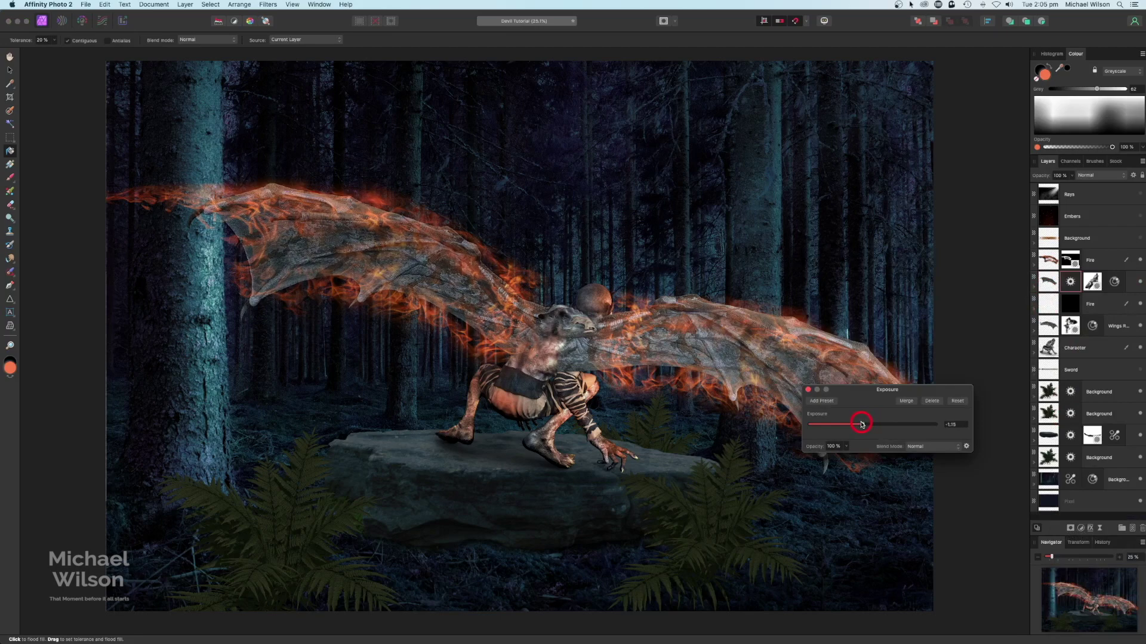
left_click(811, 391)
Step: Duplicate the left wing's Exposure adjustment and nest the copy in the right wing layer
left_click(1034, 293)
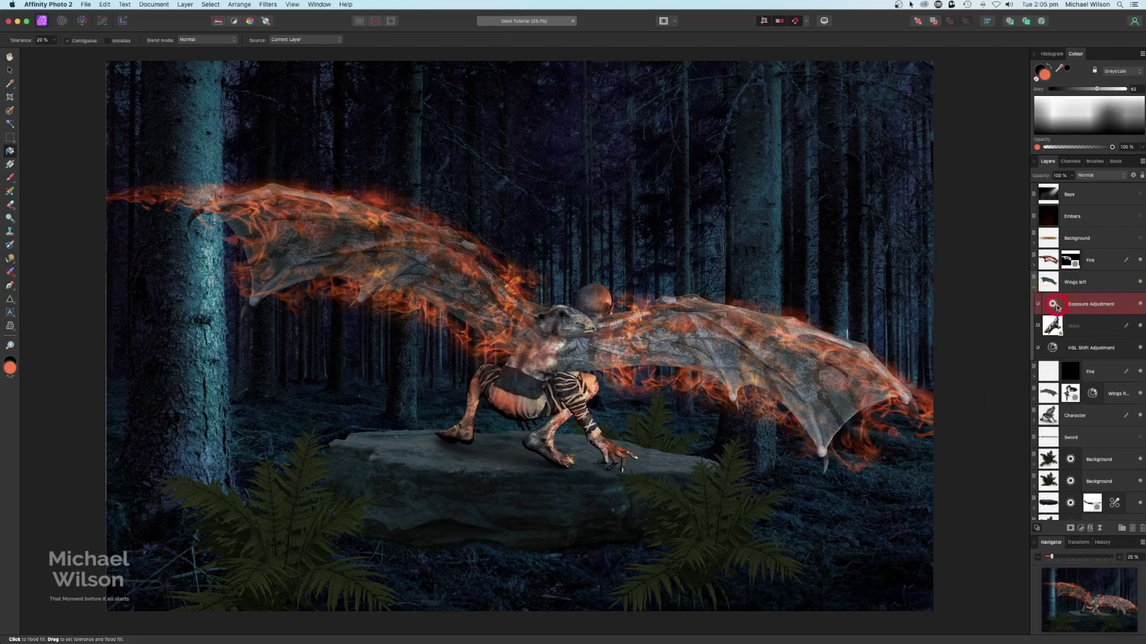
double_click(1054, 305)
key("super+j")
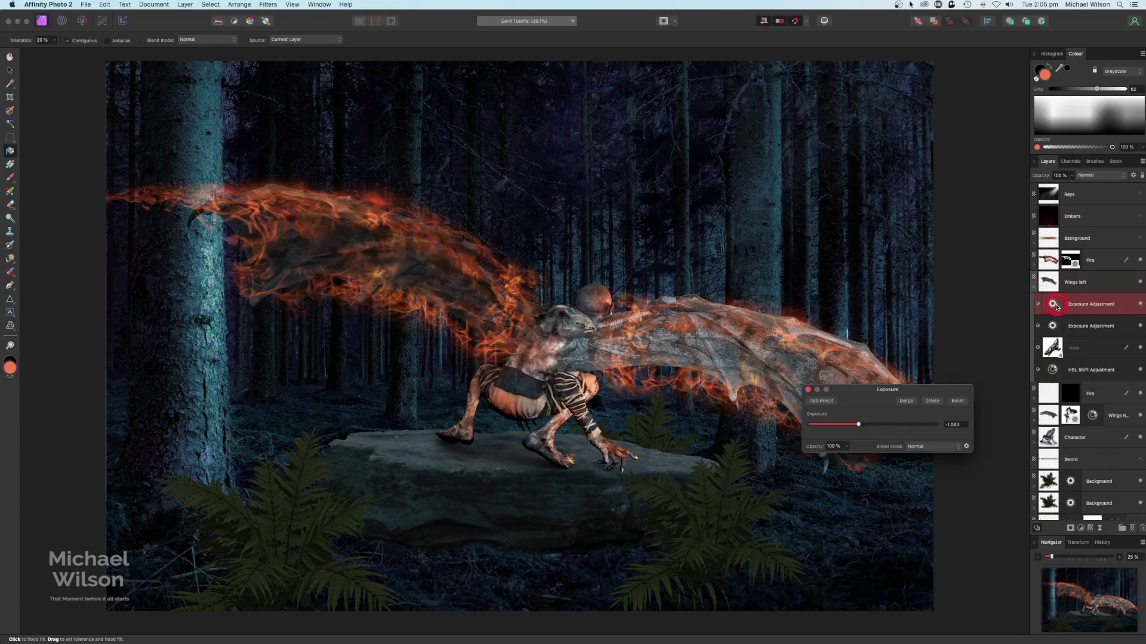
left_click_drag(1057, 306, 1044, 413)
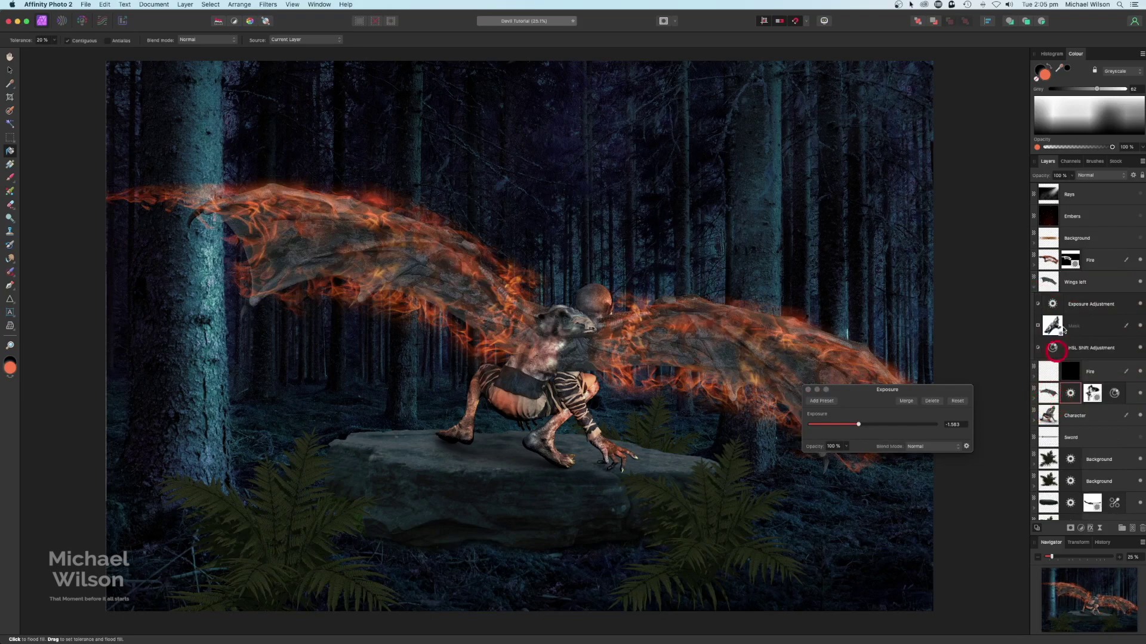
Step: Duplicate the left wing's Exposure adjustment again, nest the copy in the Character layer, and collapse the Wings left layer
left_click(1095, 306)
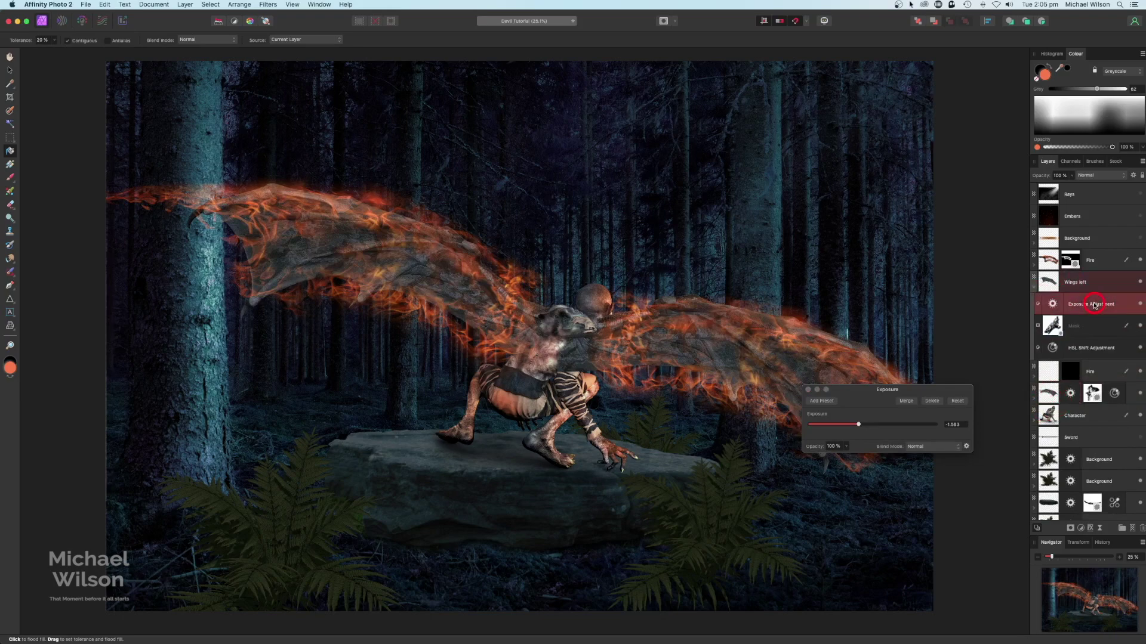
key("super+j")
left_click_drag(1092, 305, 1055, 439)
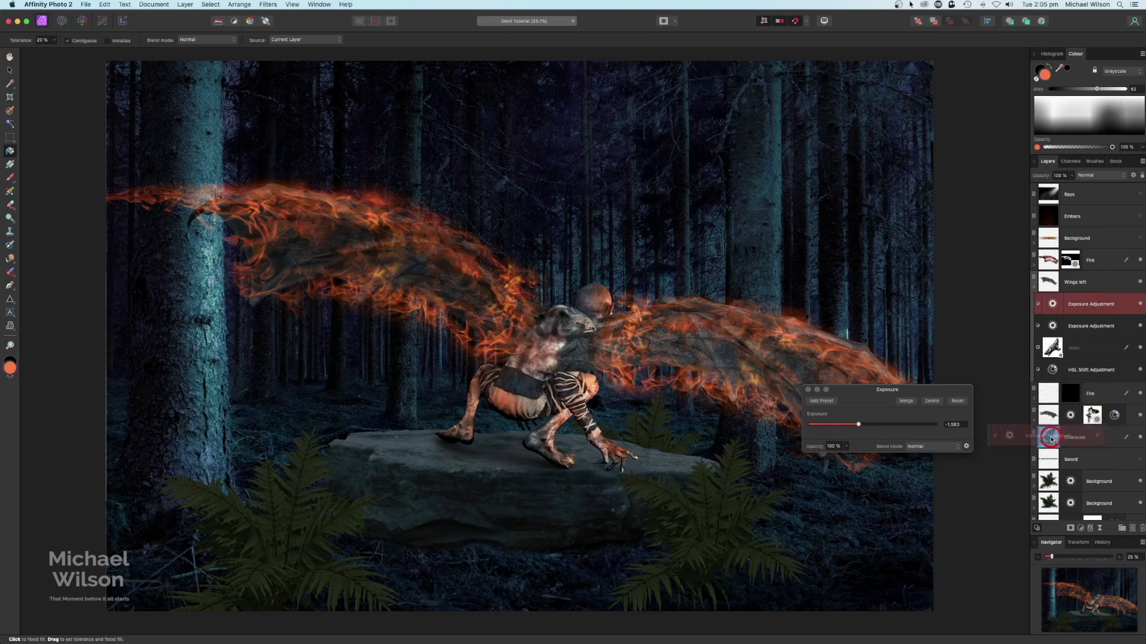
left_click(808, 390)
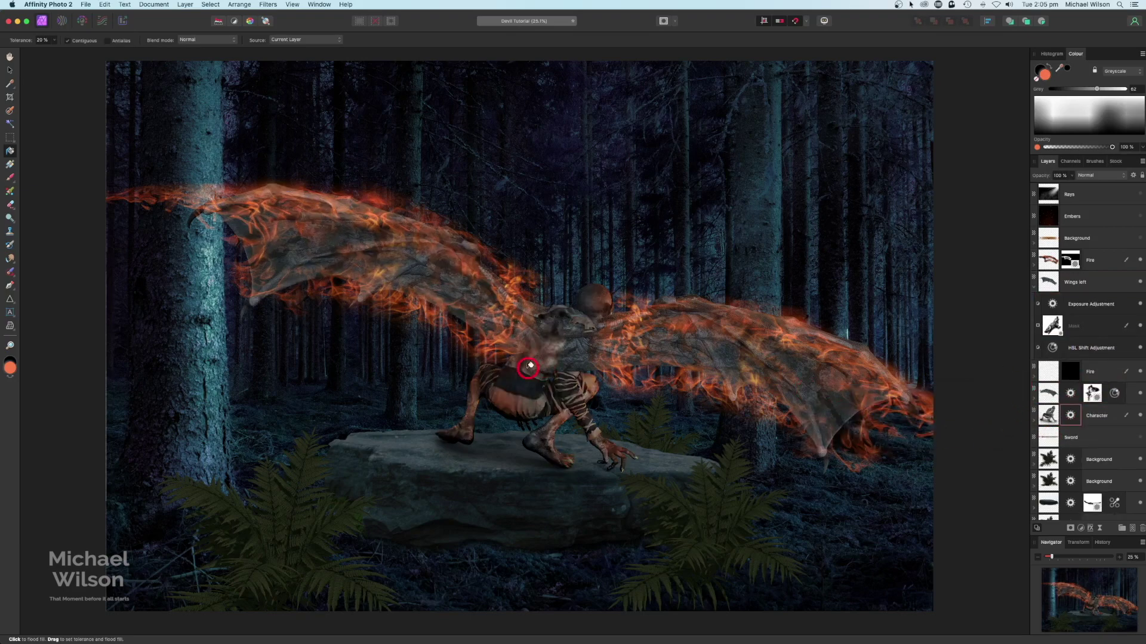
left_click(1035, 286)
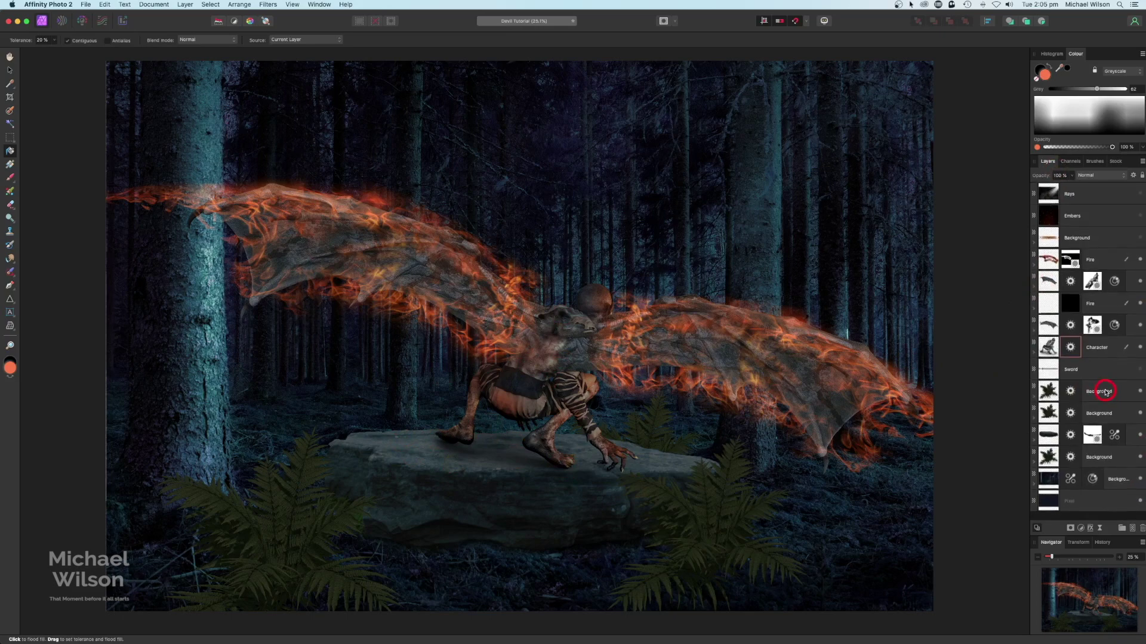
Step: Add a pixel layer above the Rocks layer, flood fill it with orange, and nest it inside the Rocks layer
left_click(1046, 435)
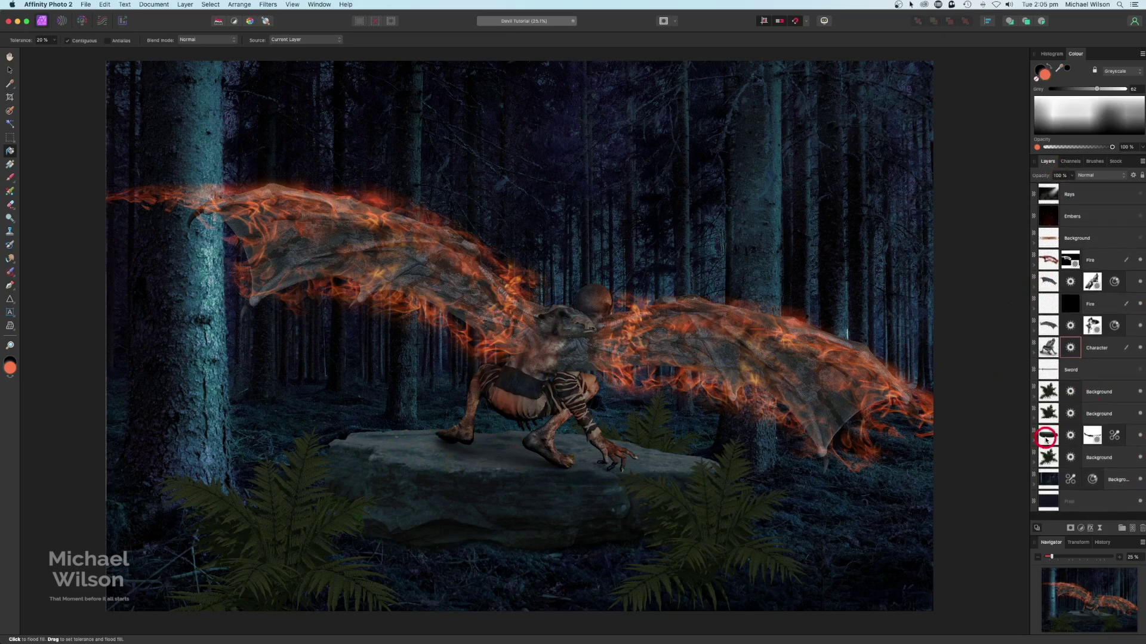
left_click(1133, 529)
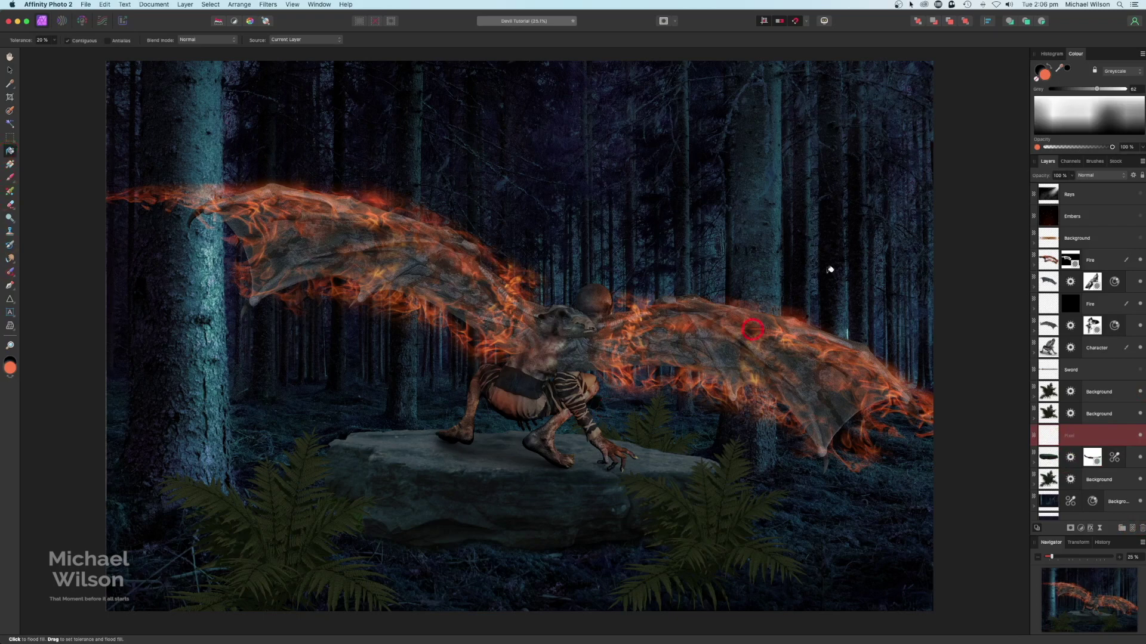
left_click(640, 395)
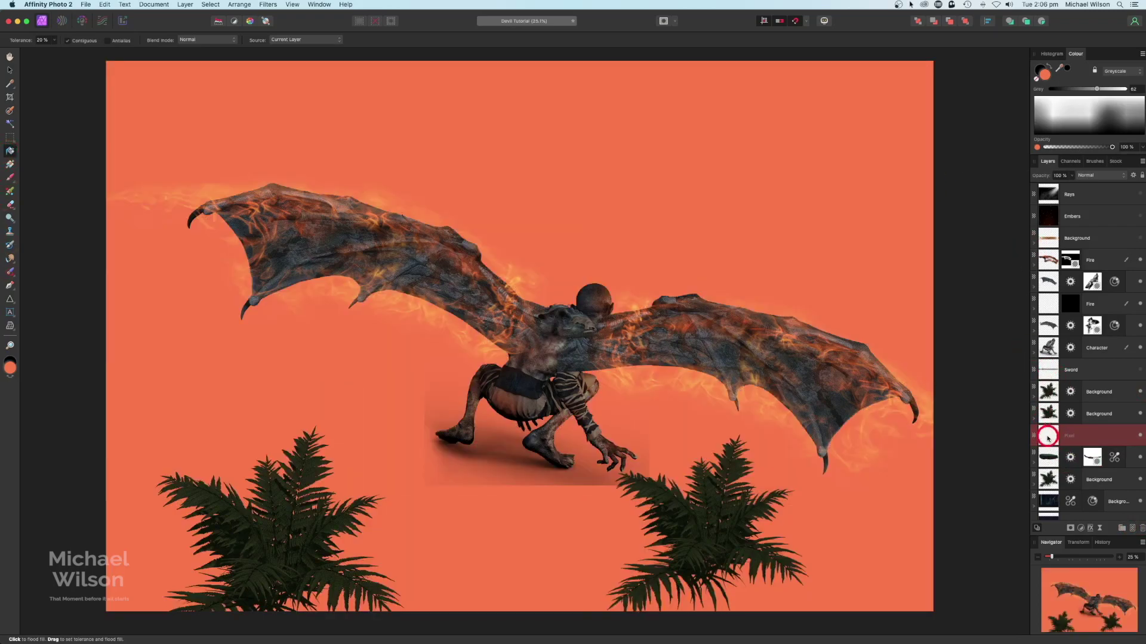
left_click_drag(1048, 439, 1039, 457)
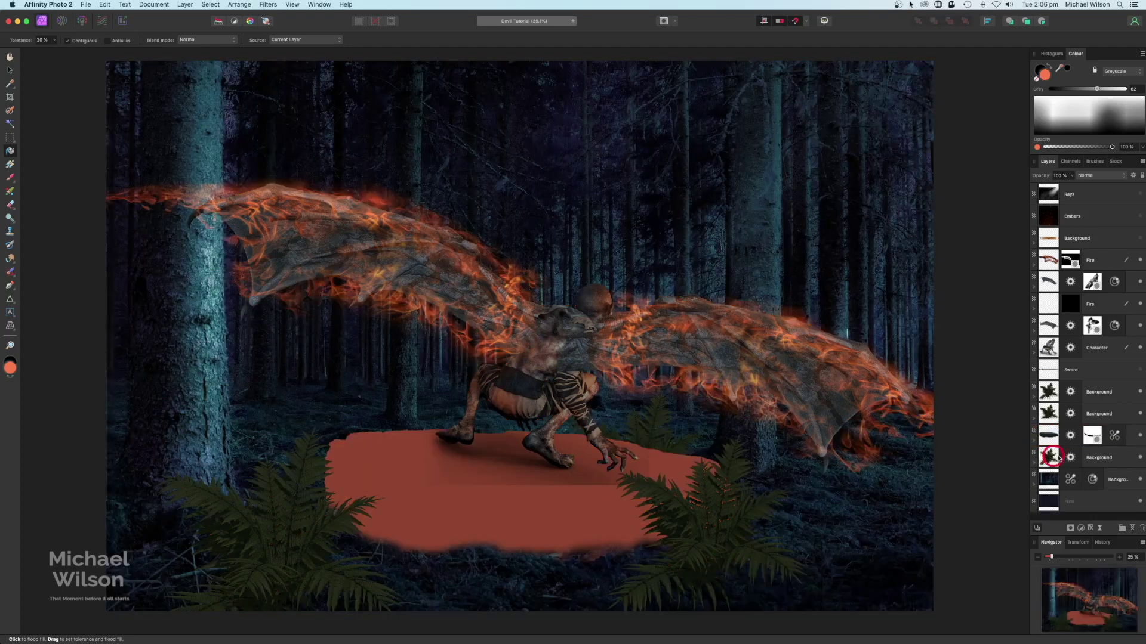
Step: Expand the Rocks layer and set the blend mode of its nested orange fill to Overlay
left_click(1035, 442)
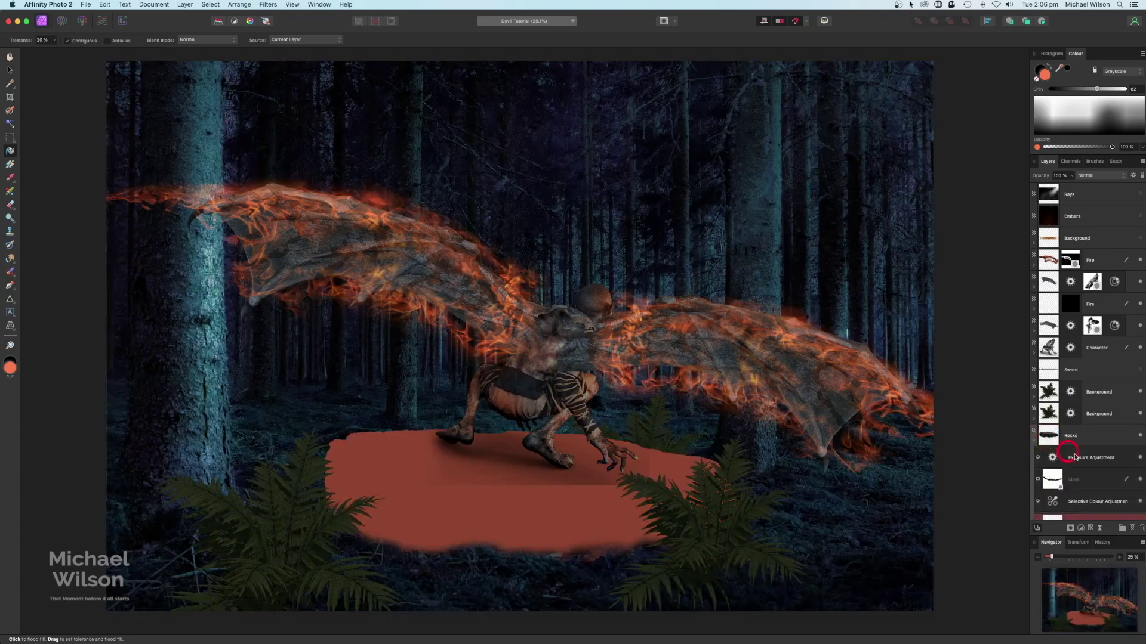
scroll(1082, 496, "down", 1)
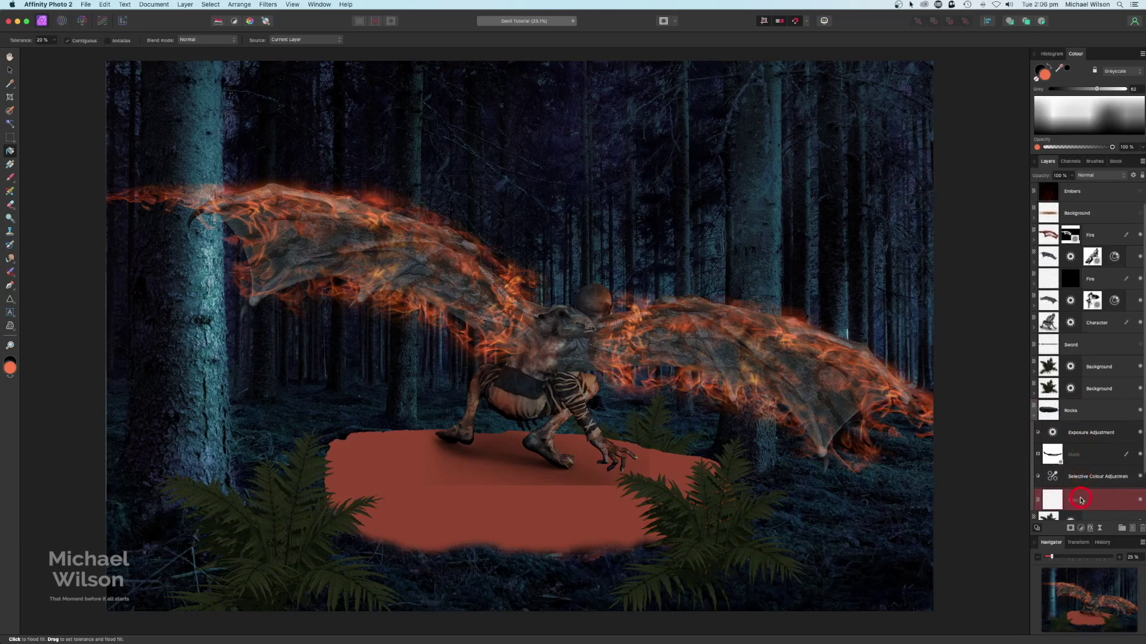
left_click(1108, 179)
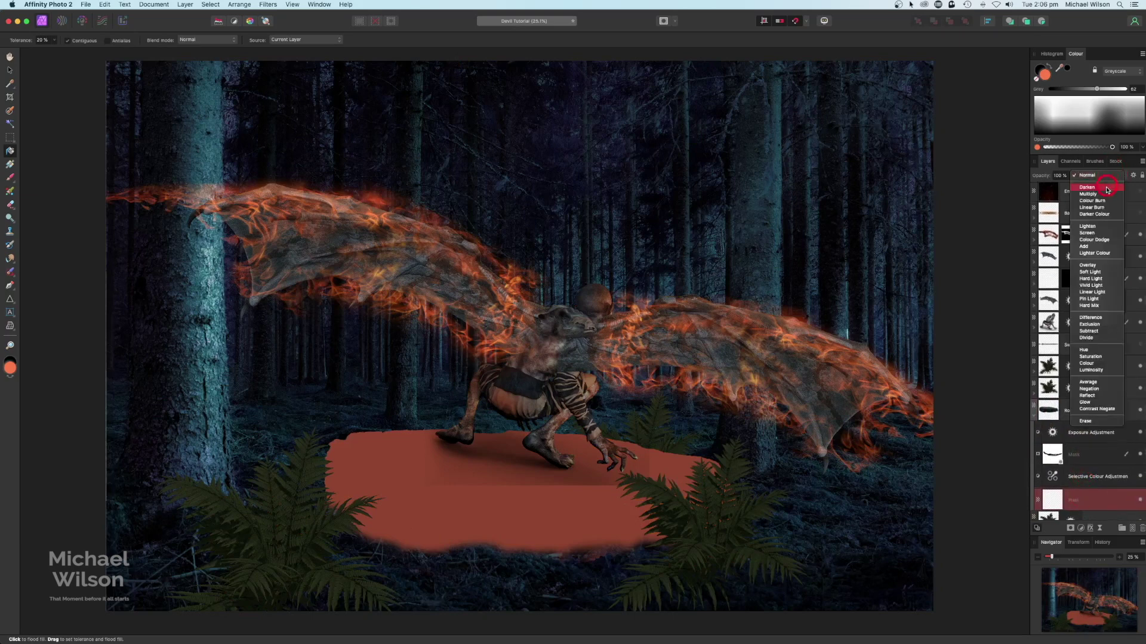
left_click(1097, 267)
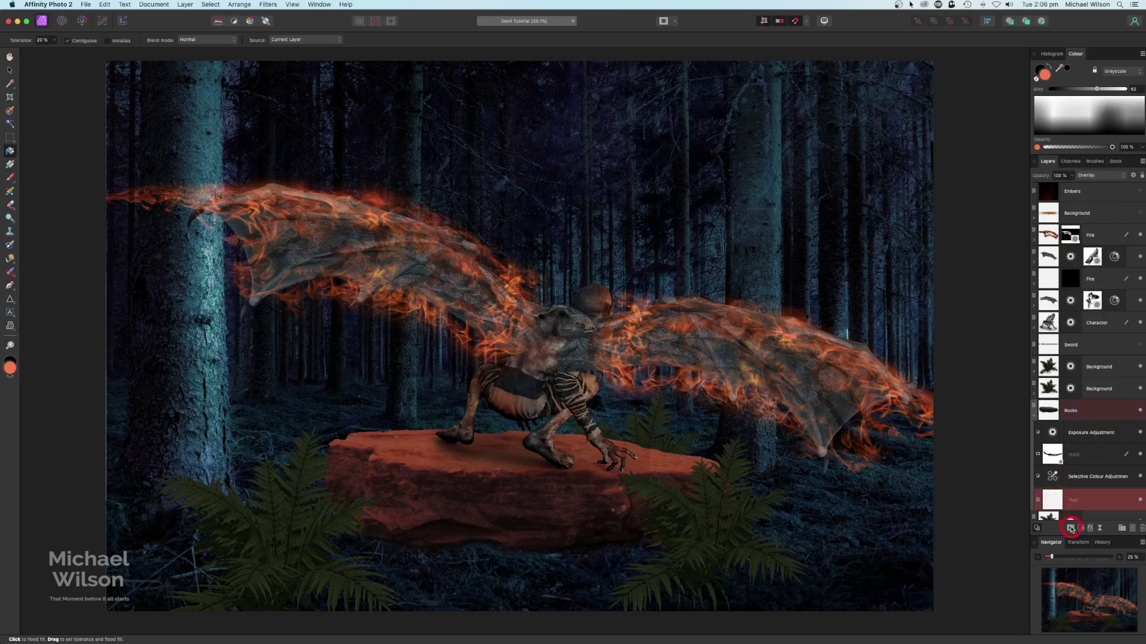
Step: Add a black mask to the rock's orange fill and paint white at 8% flow to reveal the glow across the rock's top surface
left_click(1071, 529)
left_click(1071, 531)
scroll(1079, 441, "down", 1)
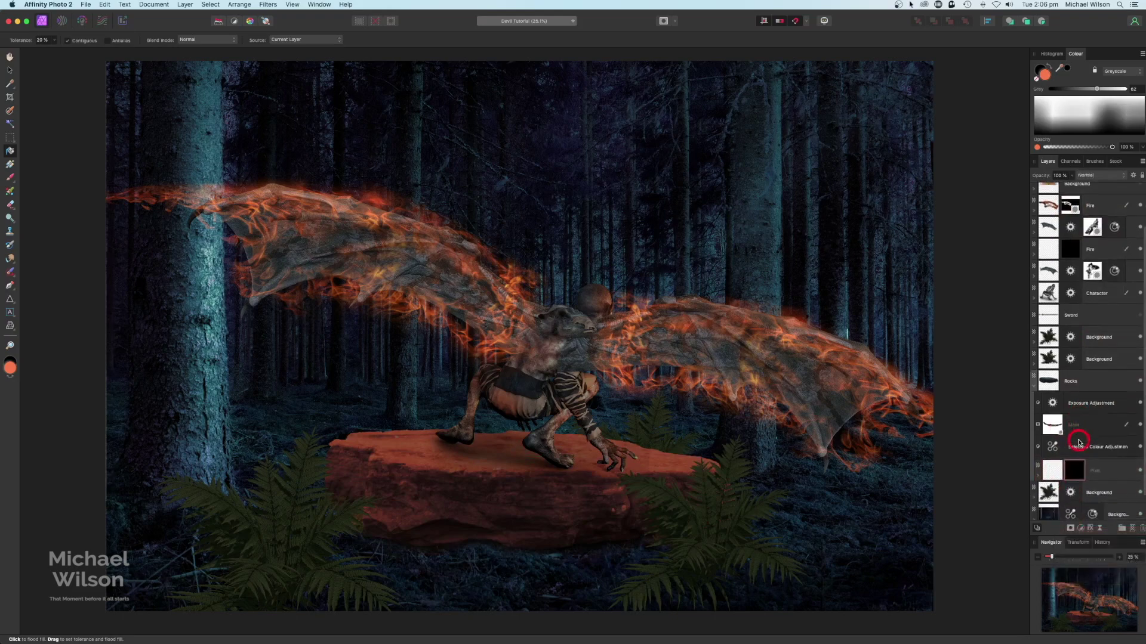
left_click(1074, 469)
key("super+i")
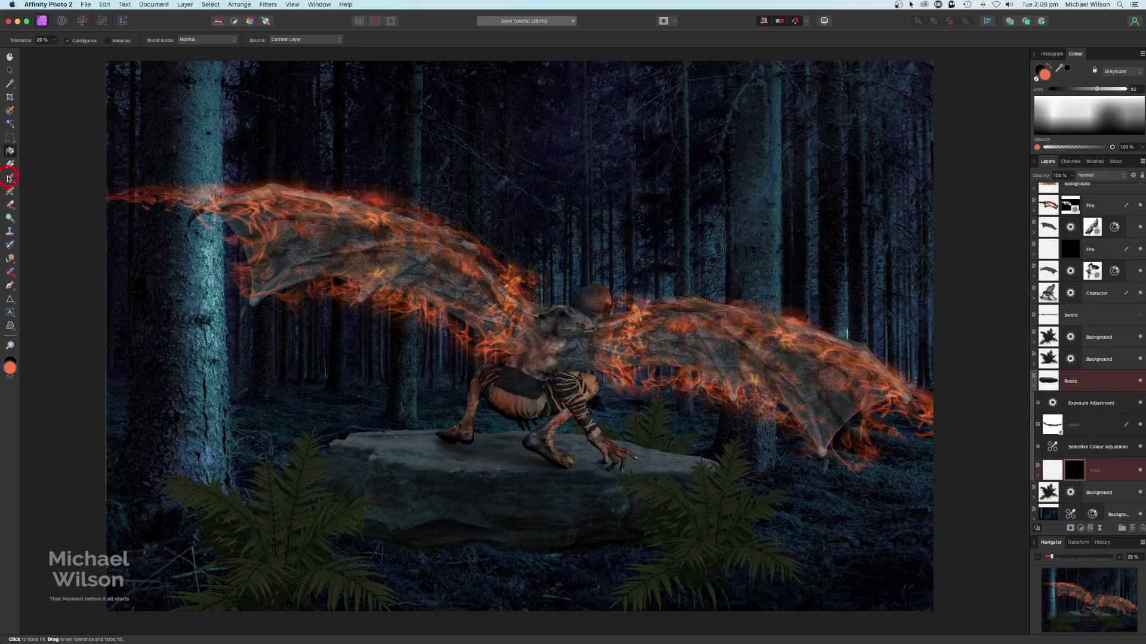
left_click(9, 178)
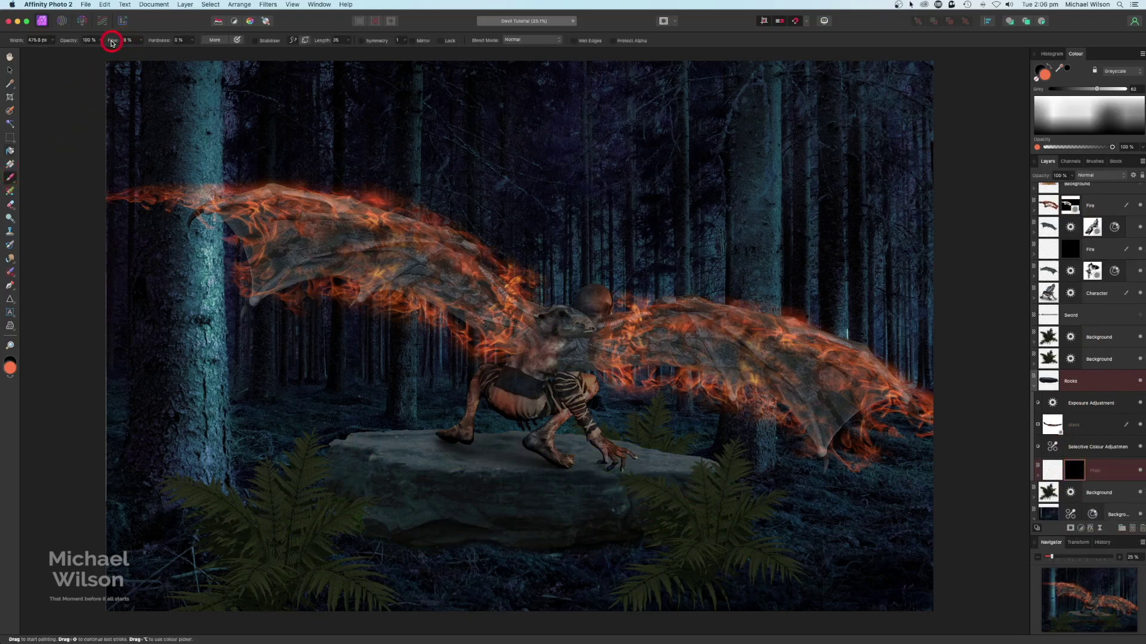
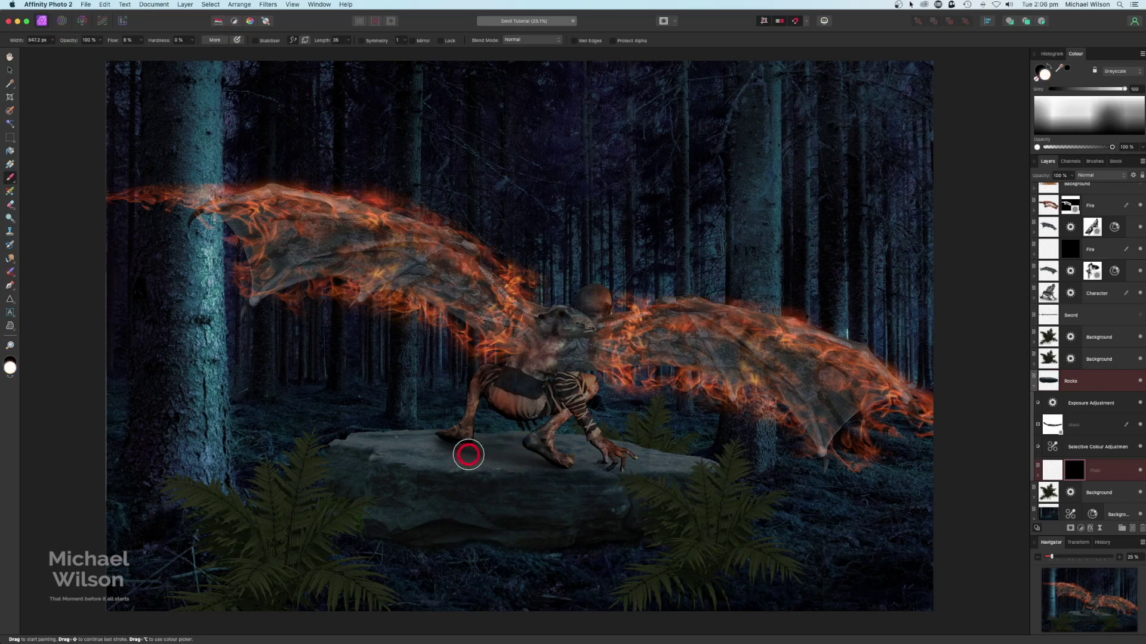
mouse_move(429, 449)
left_mouse_down()
mouse_move(368, 438)
mouse_move(427, 453)
mouse_move(428, 442)
mouse_move(356, 439)
mouse_move(339, 452)
mouse_move(397, 463)
mouse_move(514, 440)
mouse_move(491, 456)
mouse_move(497, 465)
mouse_move(705, 466)
mouse_move(657, 480)
mouse_move(533, 480)
mouse_move(635, 478)
left_mouse_up()
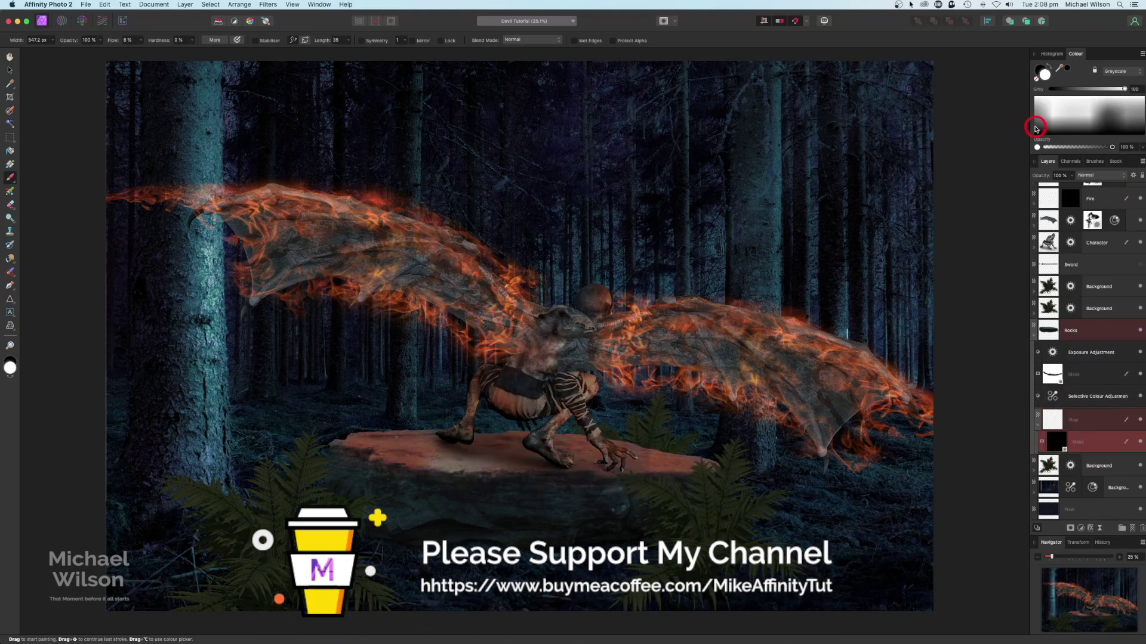
Step: Soften the orange glow on the rock's top by painting black on the mask with a larger brush at 2% flow
key("x")
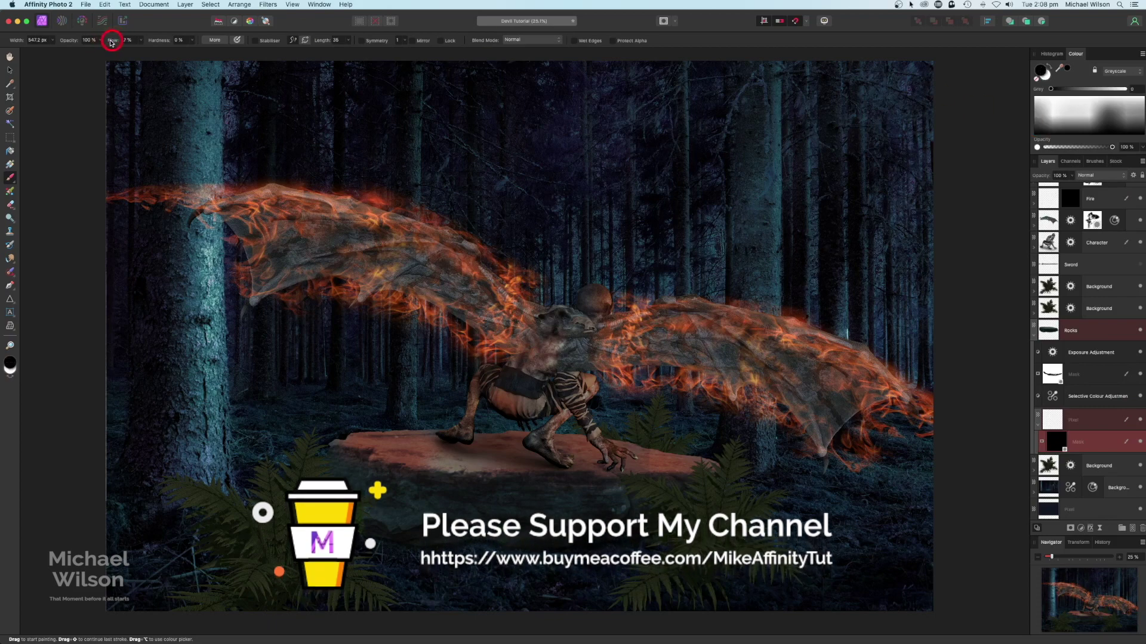
left_click_drag(110, 43, 111, 43)
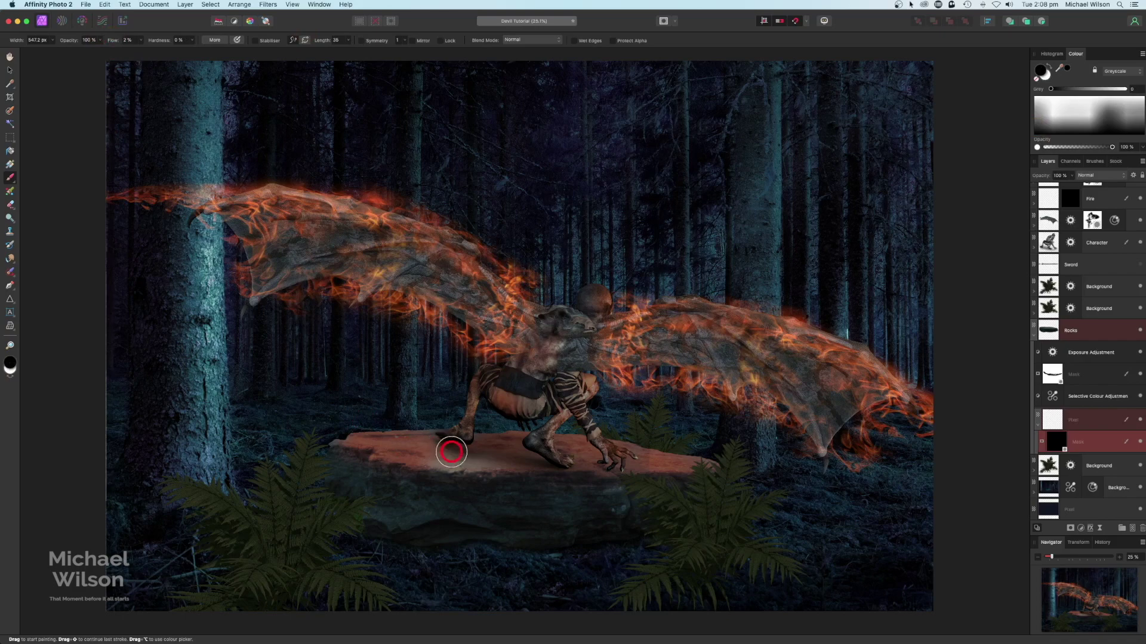
key("bracketright")
key("bracketright")
key("bracketright")
key("bracketright")
mouse_move(444, 450)
left_mouse_down()
mouse_move(379, 447)
mouse_move(446, 470)
mouse_move(558, 455)
mouse_move(680, 465)
mouse_move(570, 445)
mouse_move(384, 446)
mouse_move(347, 457)
mouse_move(356, 502)
mouse_move(857, 483)
mouse_move(955, 433)
mouse_move(499, 451)
mouse_move(679, 472)
mouse_move(556, 447)
mouse_move(348, 444)
mouse_move(351, 465)
mouse_move(494, 454)
left_mouse_up()
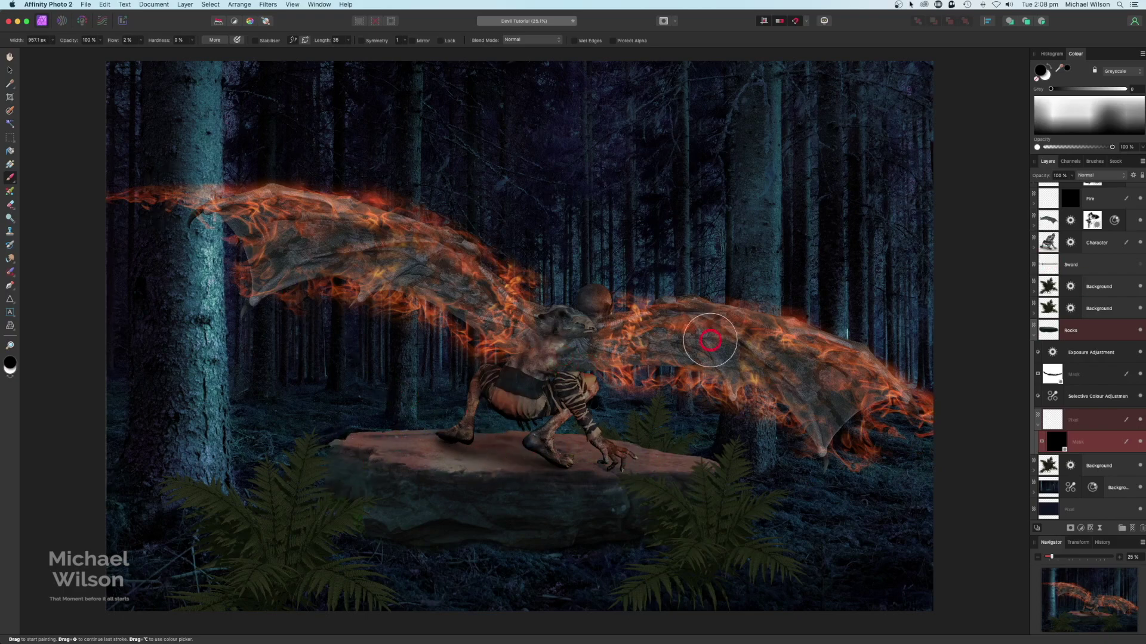
Step: Select the Character layer, ready the Erase Brush for it, and collapse the Rocks layer
left_click(1056, 245)
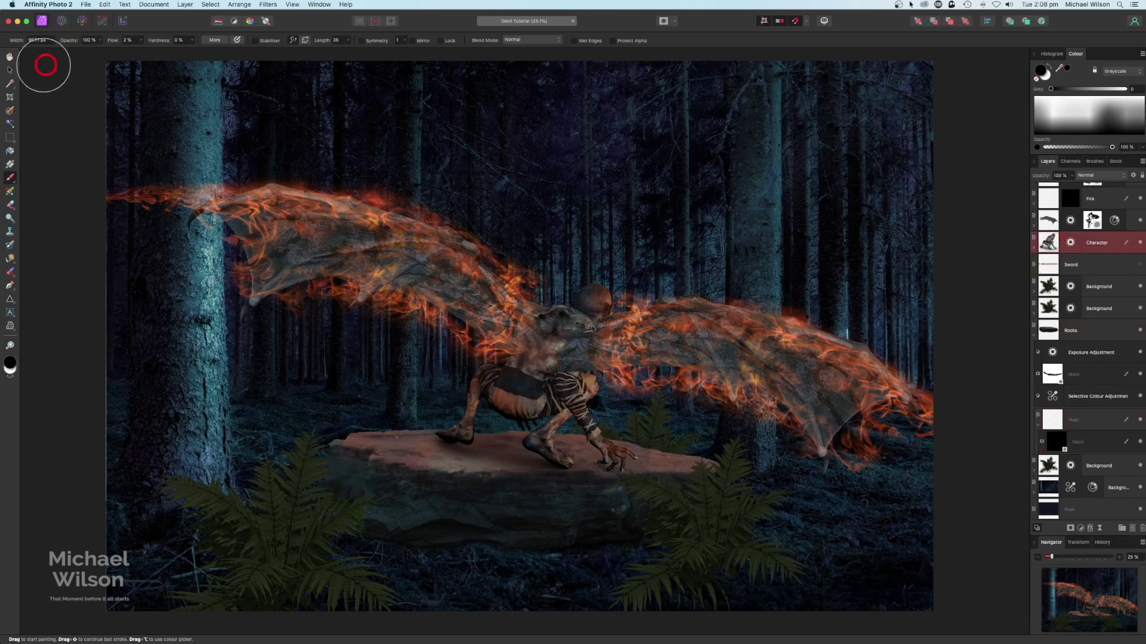
left_click(9, 71)
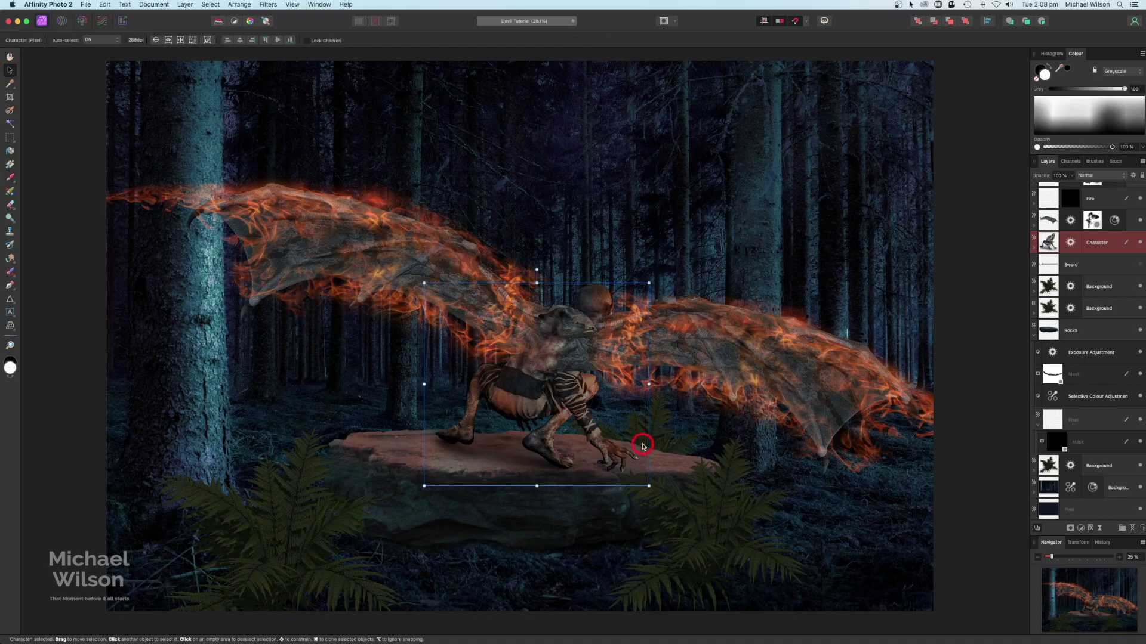
left_click(1058, 240)
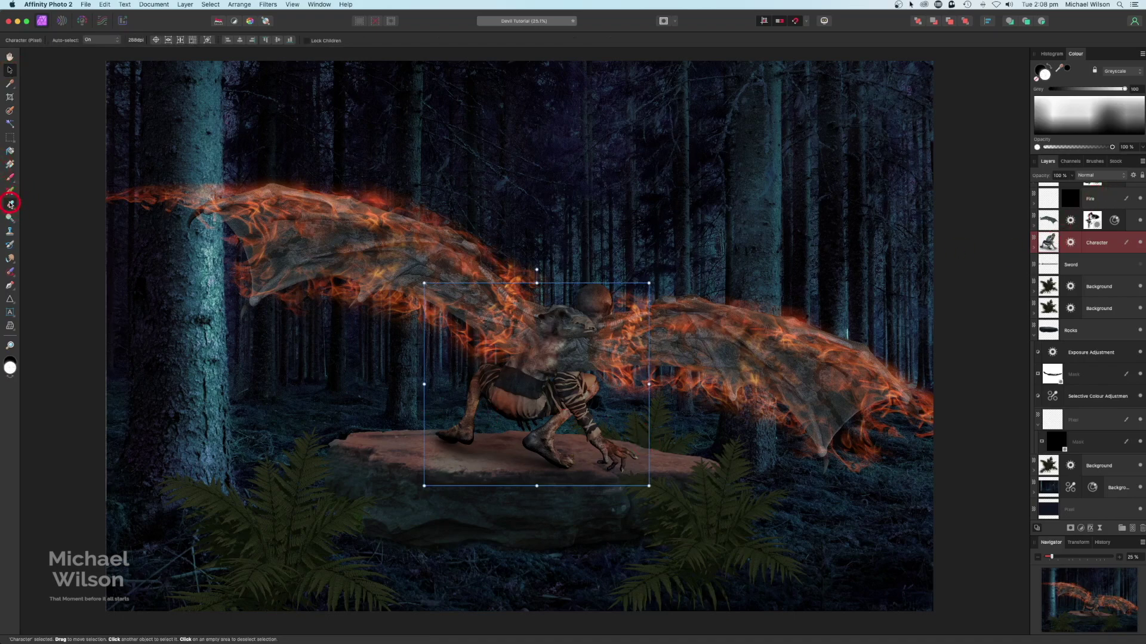
left_click(10, 204)
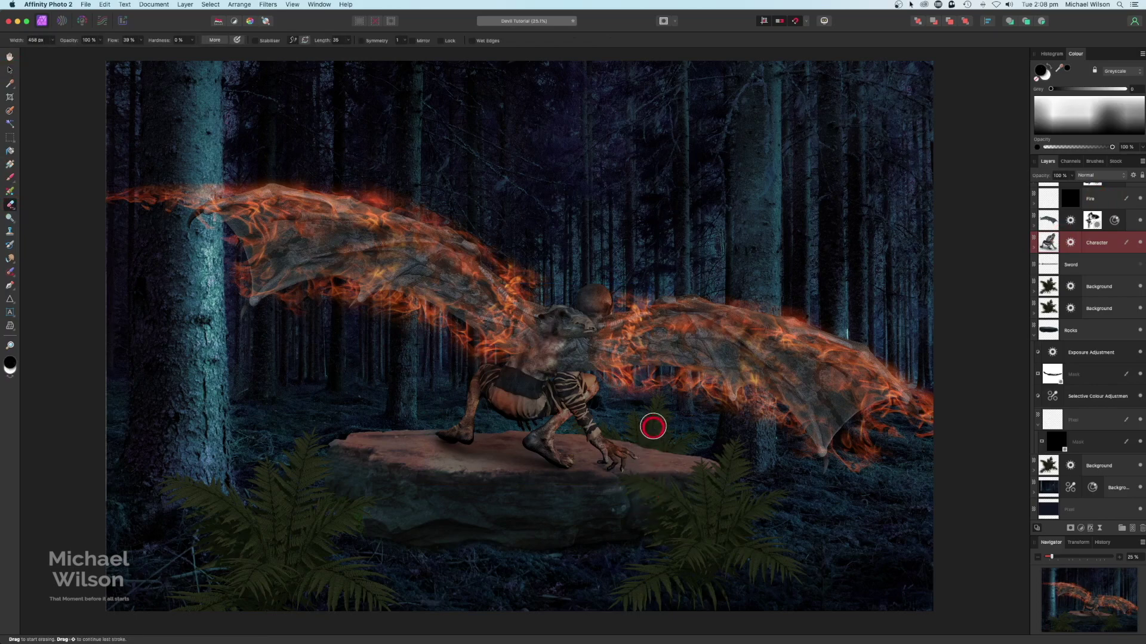
left_click(1033, 336)
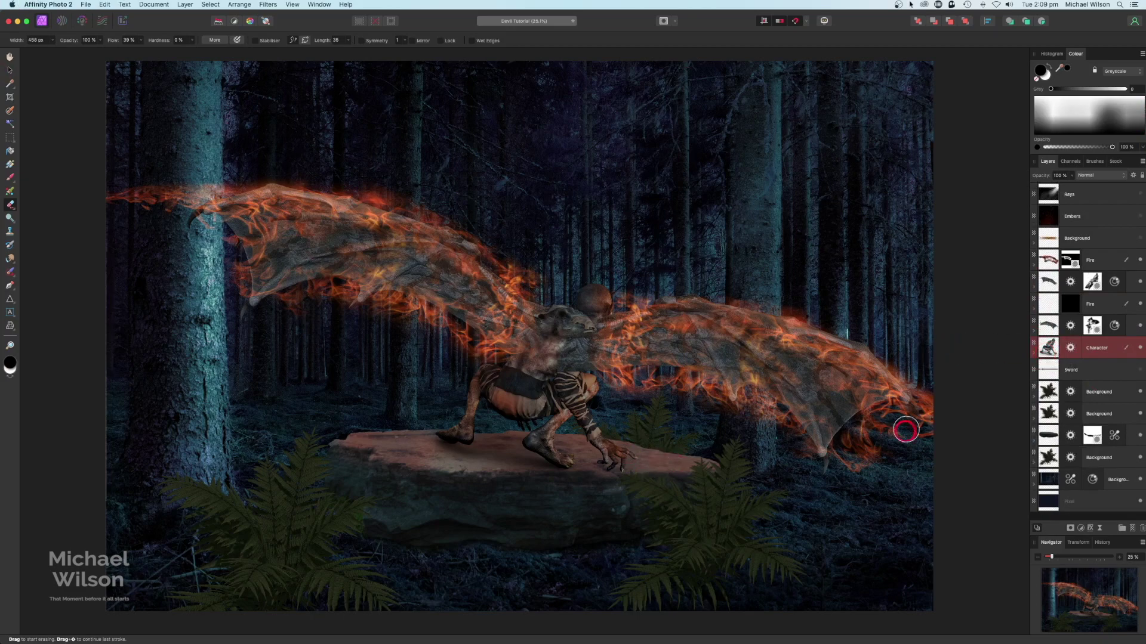
scroll(527, 443, "down", 3)
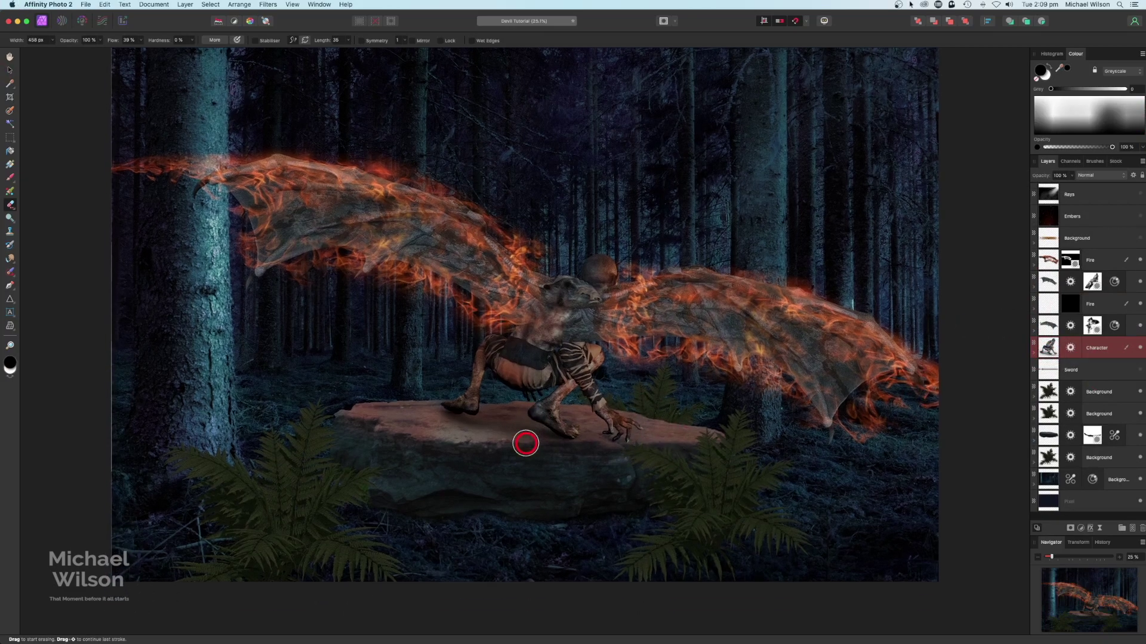
scroll(526, 443, "down", 1)
scroll(526, 443, "up", 1)
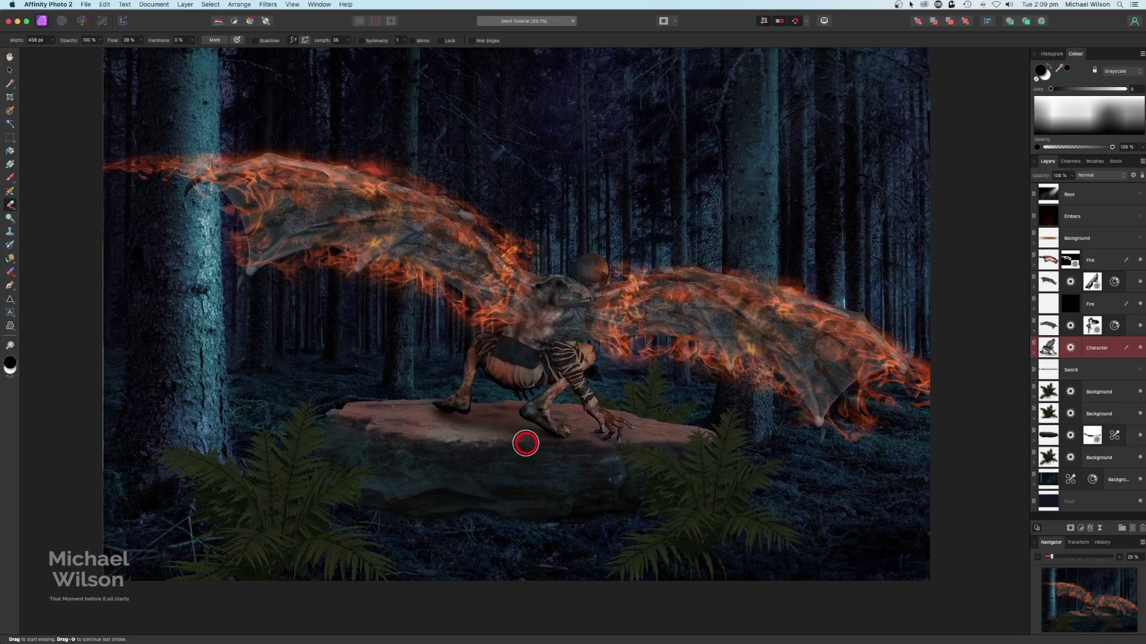
scroll(1095, 396, "down", 1)
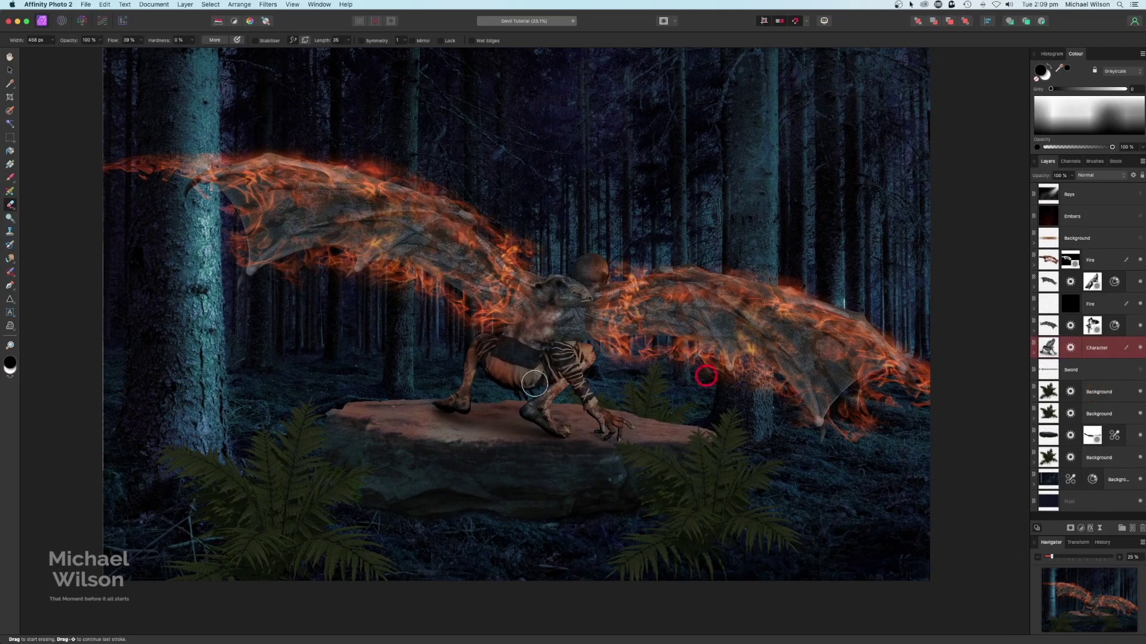
Step: Add a second Exposure adjustment of about 3 to the front left fern's layer
left_click(10, 69)
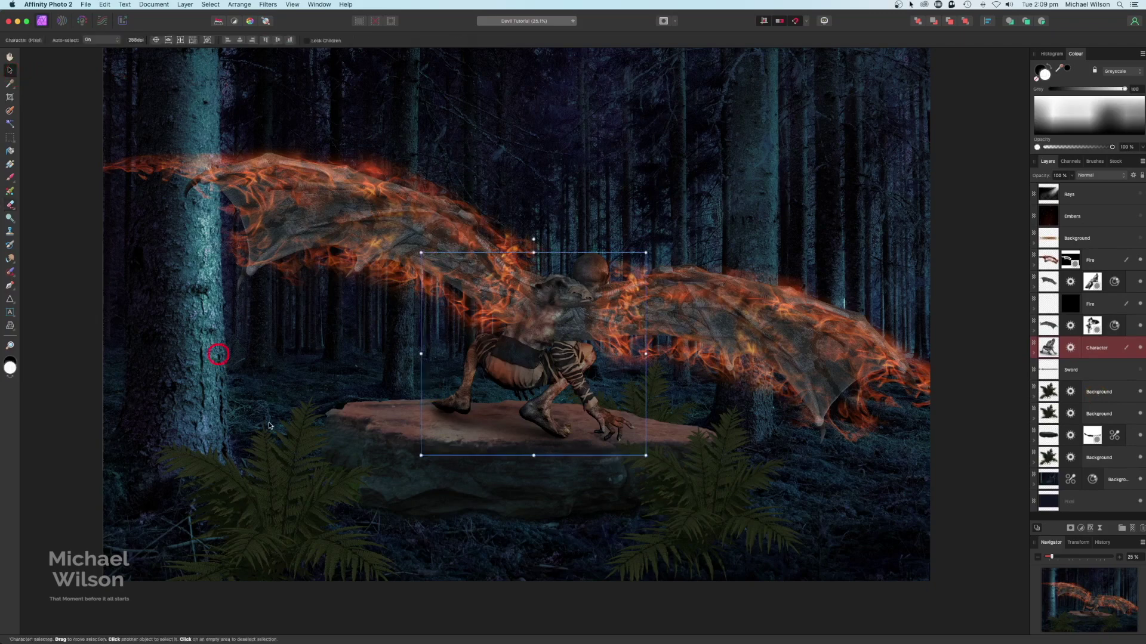
left_click(312, 493)
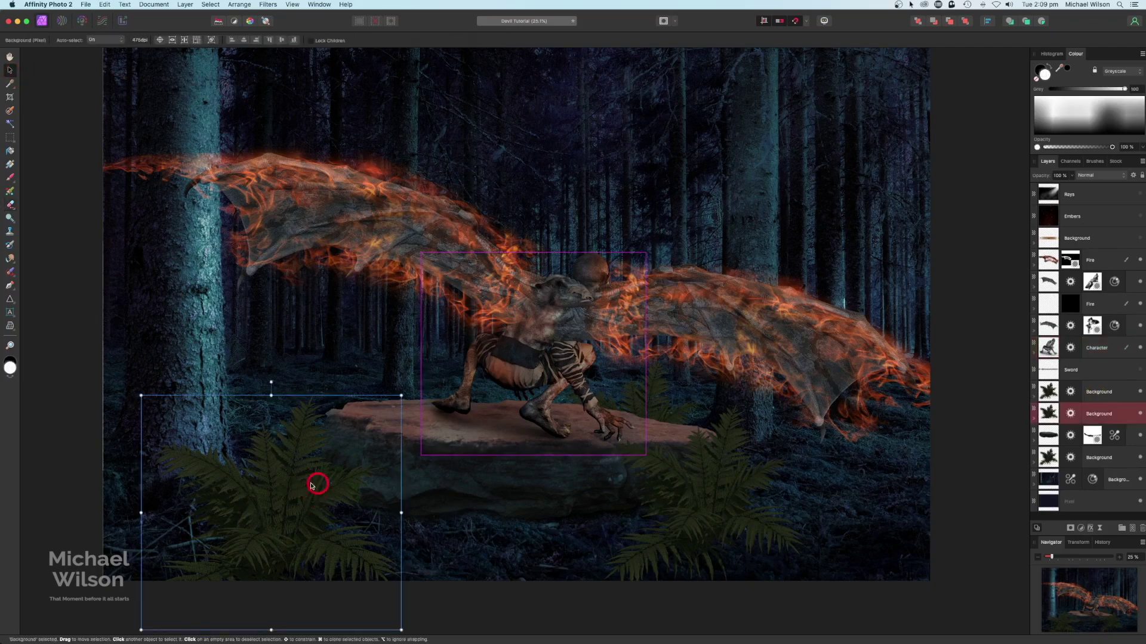
left_click(1034, 420)
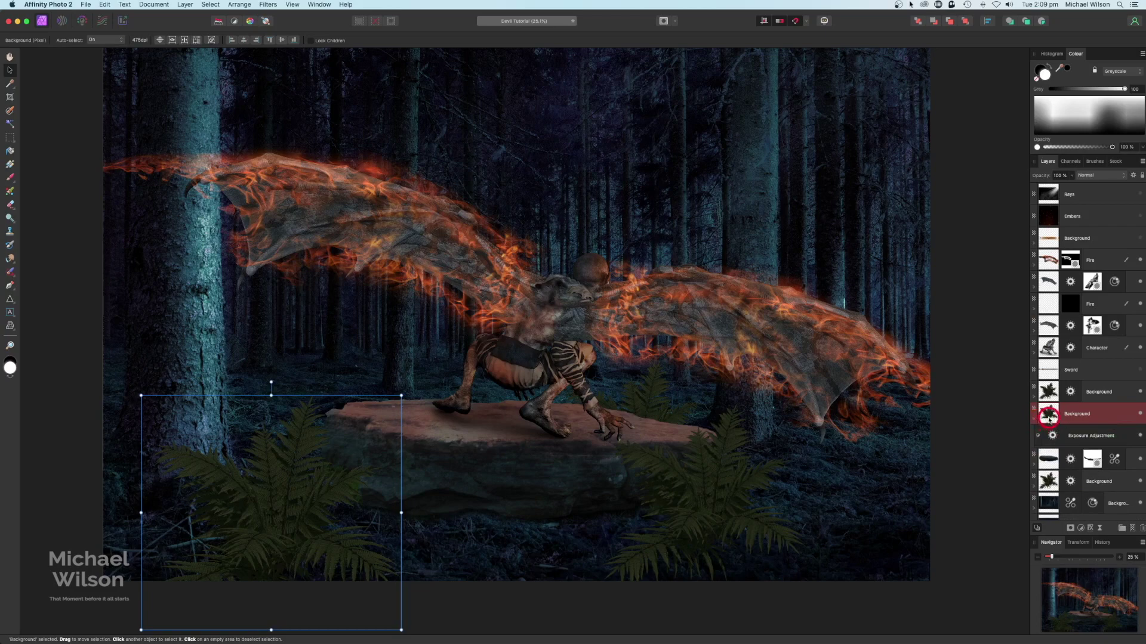
left_click(1081, 529)
left_click(1050, 455)
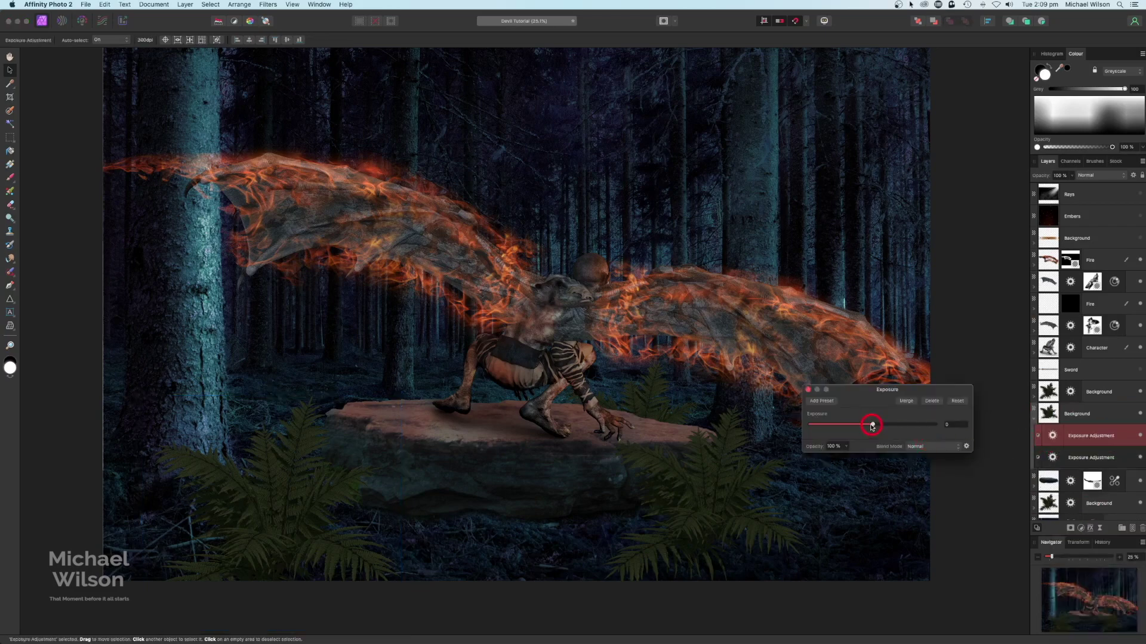
left_click_drag(873, 426, 902, 428)
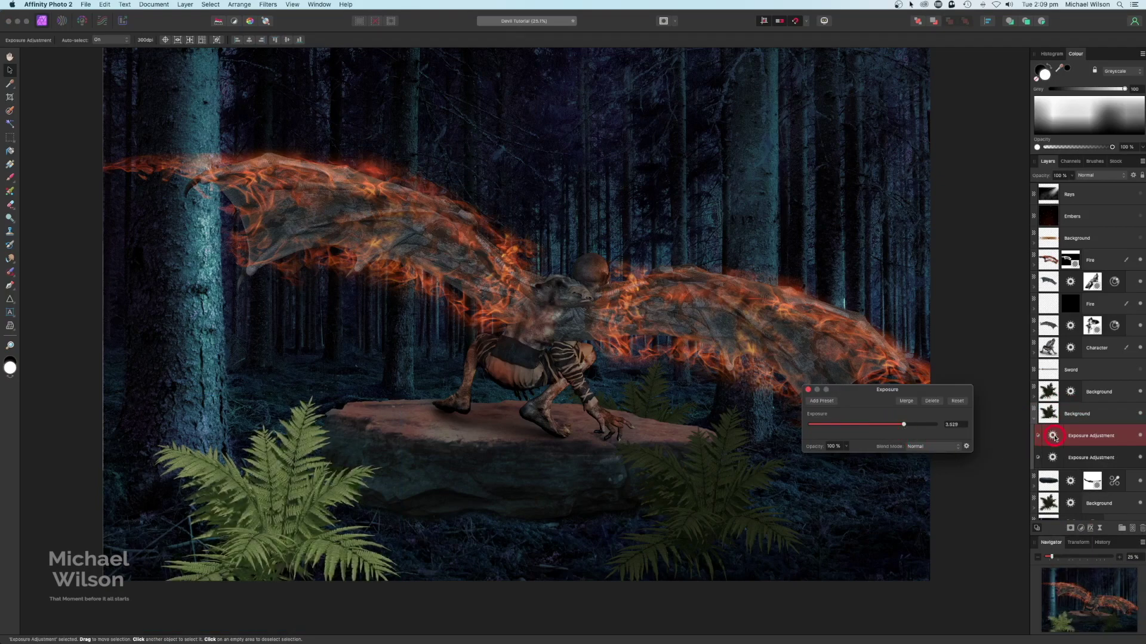
Step: Invert the fern's new Exposure adjustment to mask it out and rename it Light
key("super+i")
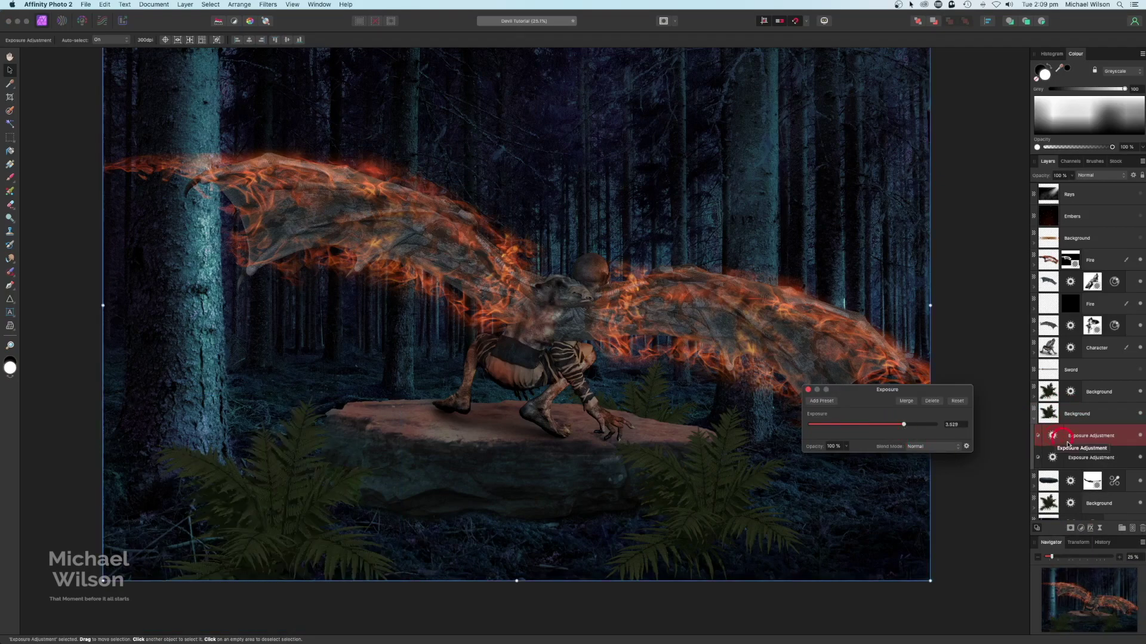
double_click(1078, 437)
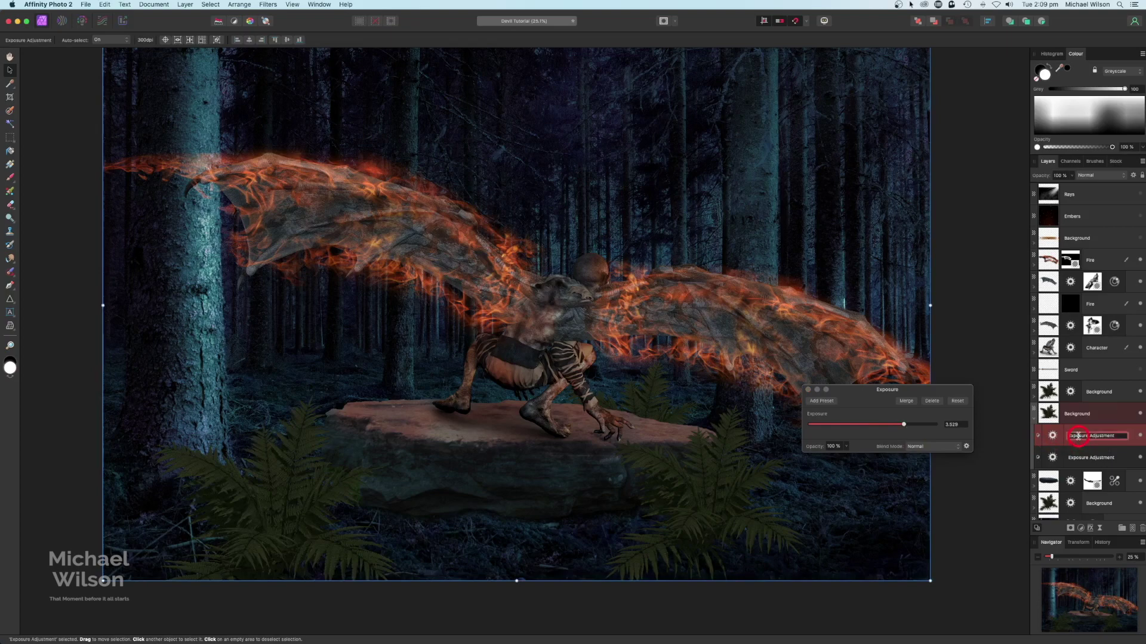
type("Light")
Step: Add a new pixel layer above the front left fern's layer and set its blend mode to Overlay
left_click(1041, 413)
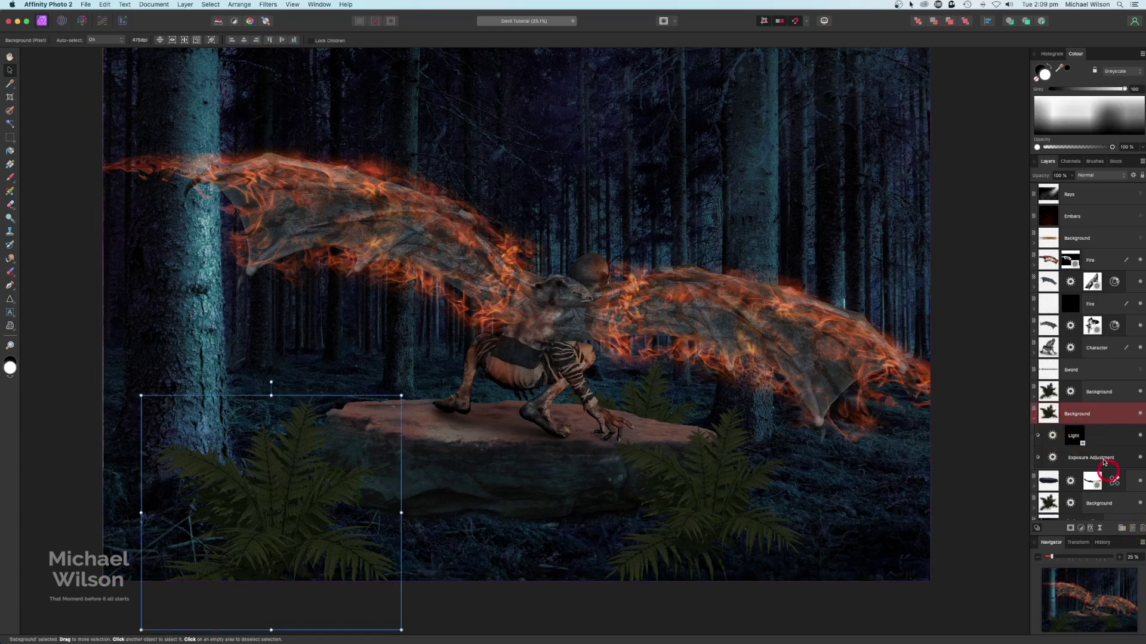
key("super+shift+n")
left_click(1094, 172)
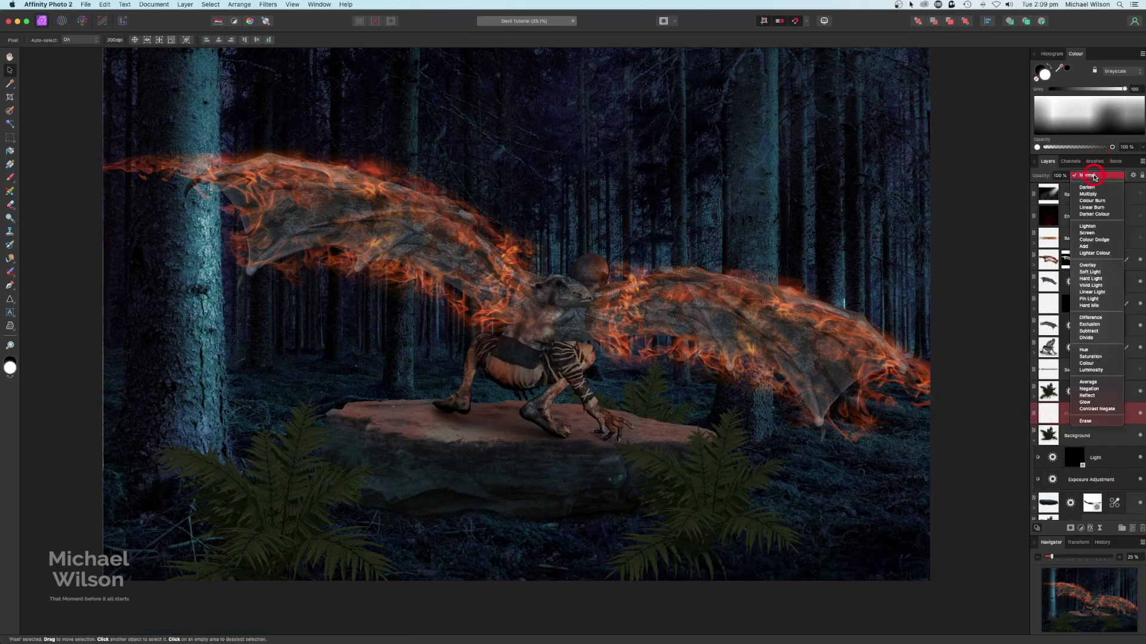
left_click(1095, 269)
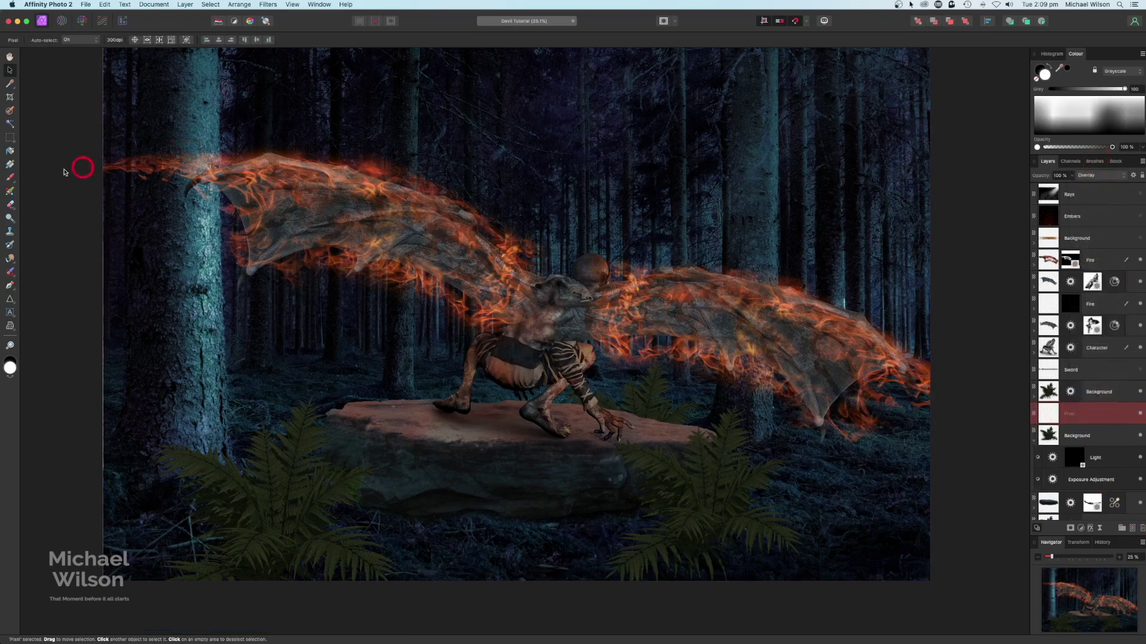
Step: Choose a saturated orange-red colour and fill the new Overlay layer with it using the Flood Fill tool
left_click(11, 152)
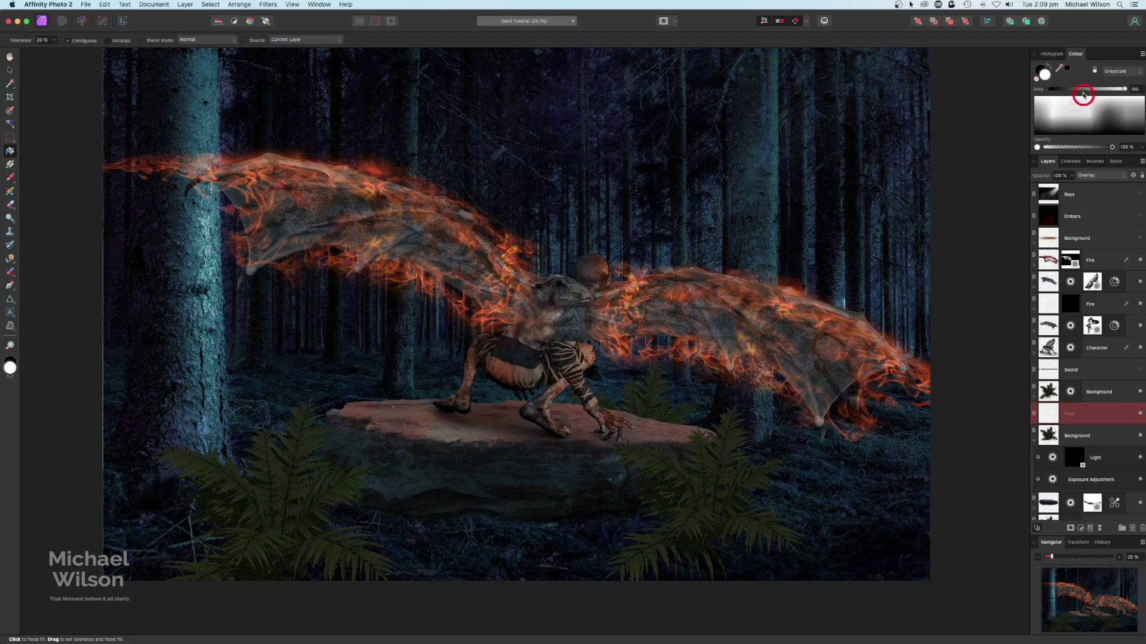
left_click(1046, 74)
left_click_drag(293, 275, 301, 277)
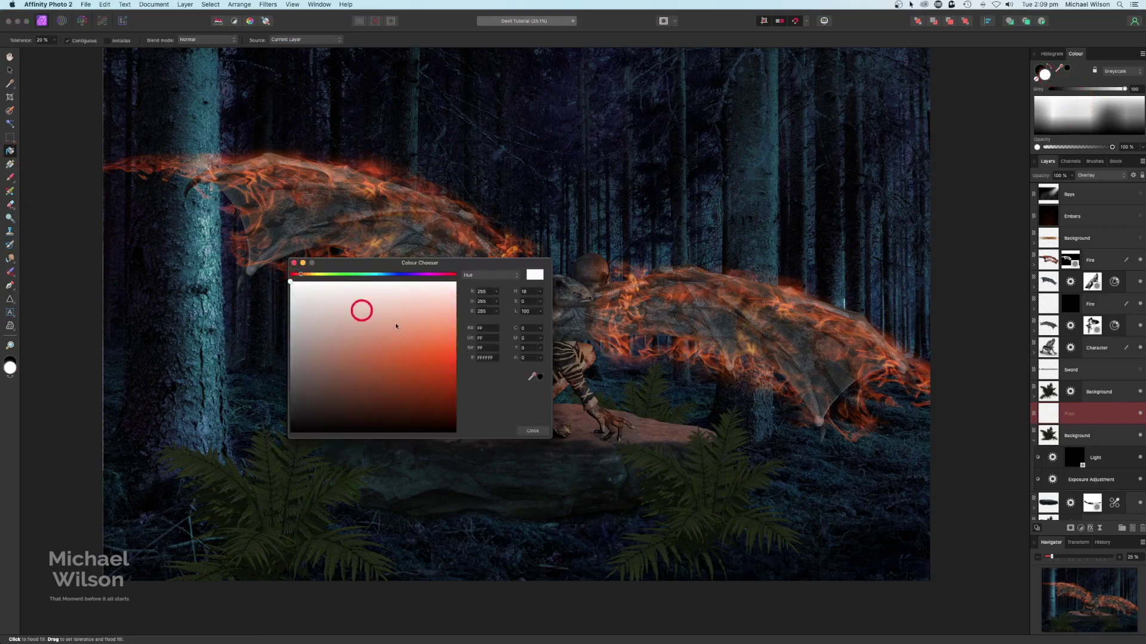
left_click_drag(360, 310, 453, 358)
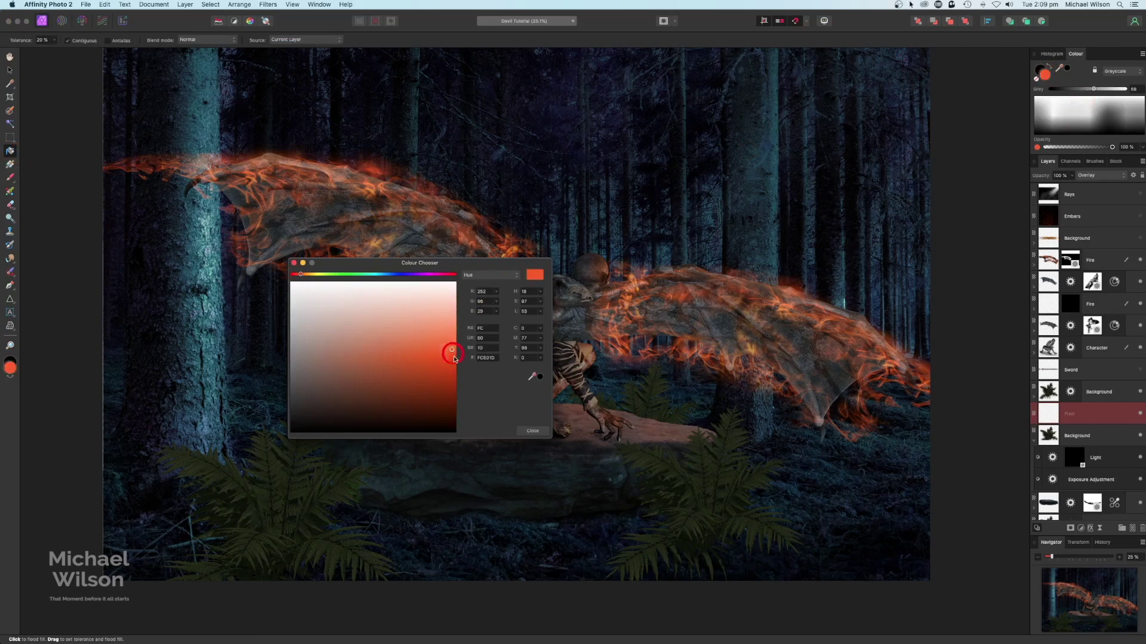
left_click(294, 263)
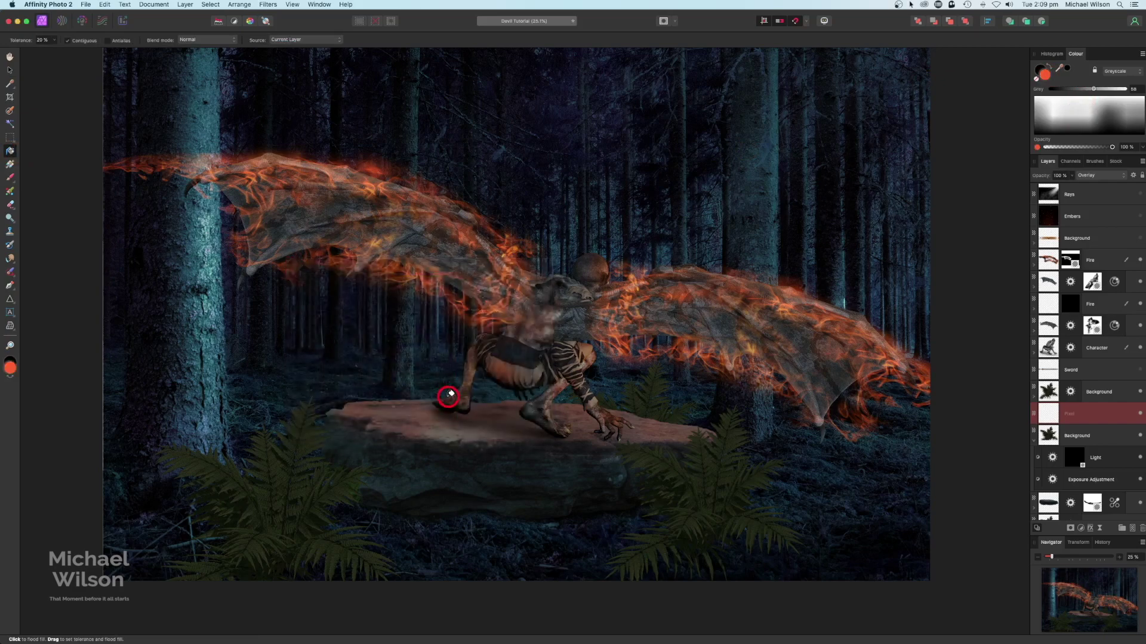
left_click(647, 413)
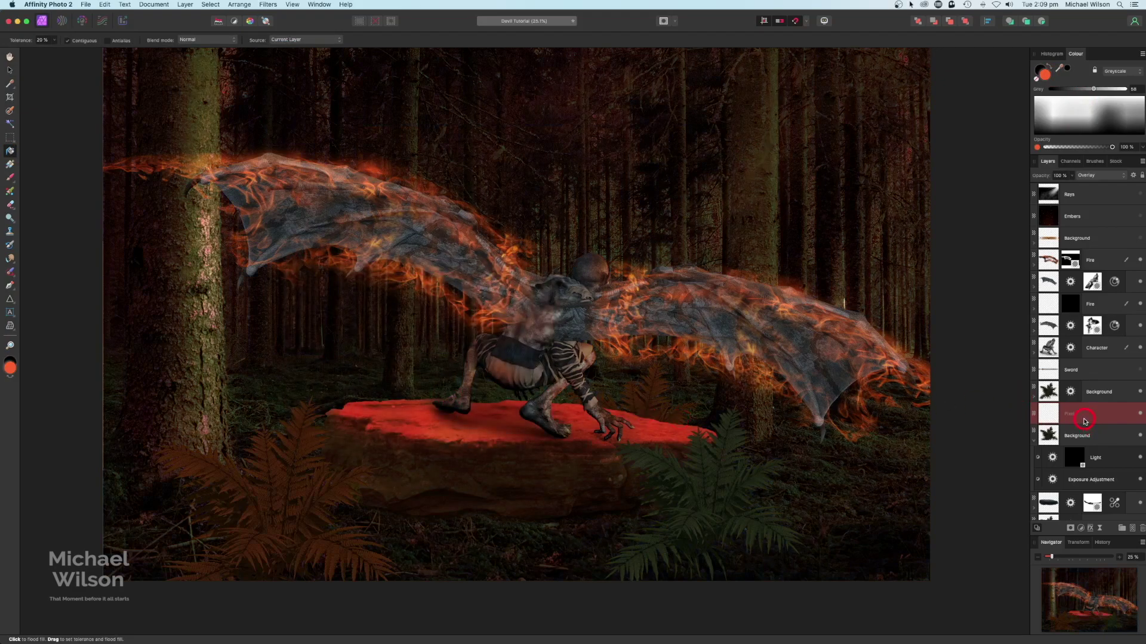
Step: Clip the orange-red fill layer inside the front left fern's layer and give it an empty mask
left_click_drag(1084, 421, 1045, 439)
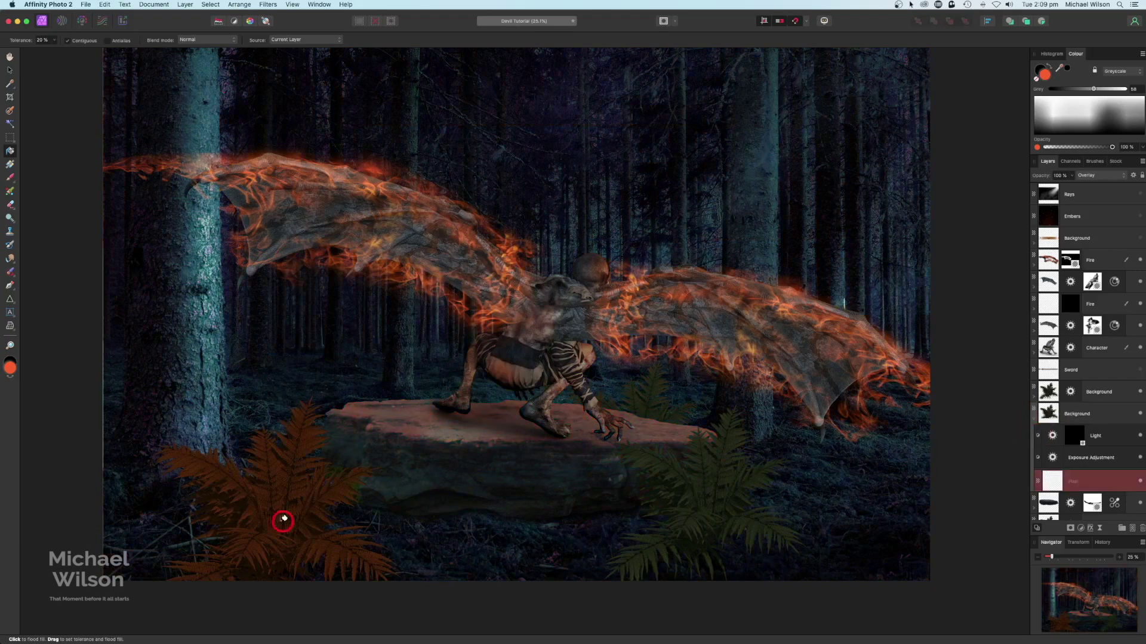
left_click(634, 503)
left_click(1071, 530)
left_click(1072, 541)
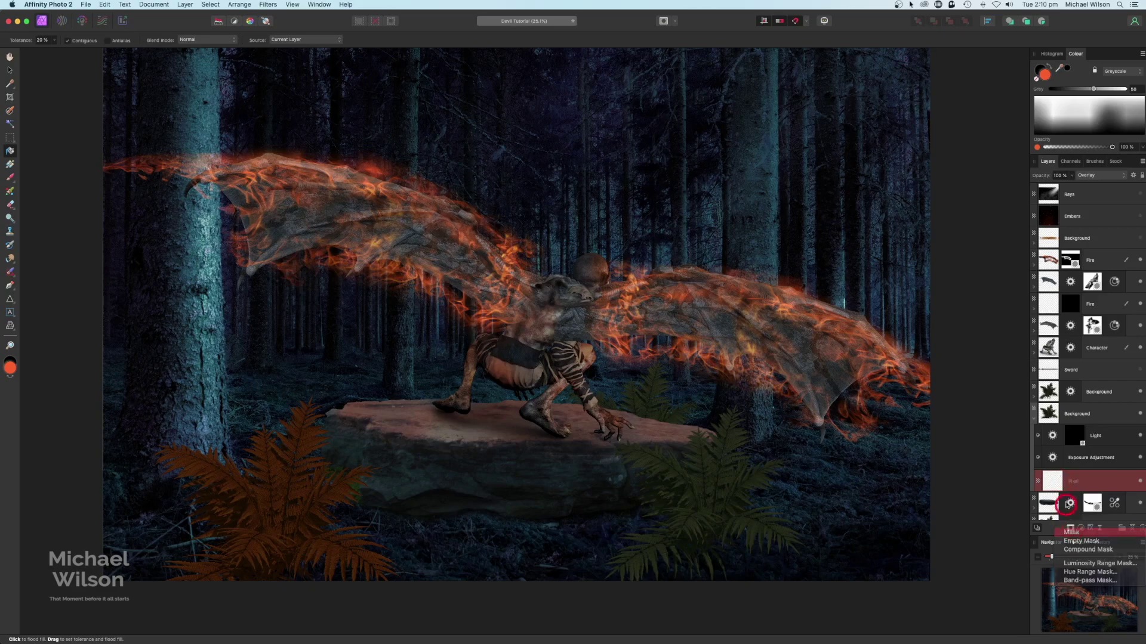
left_click(1071, 488)
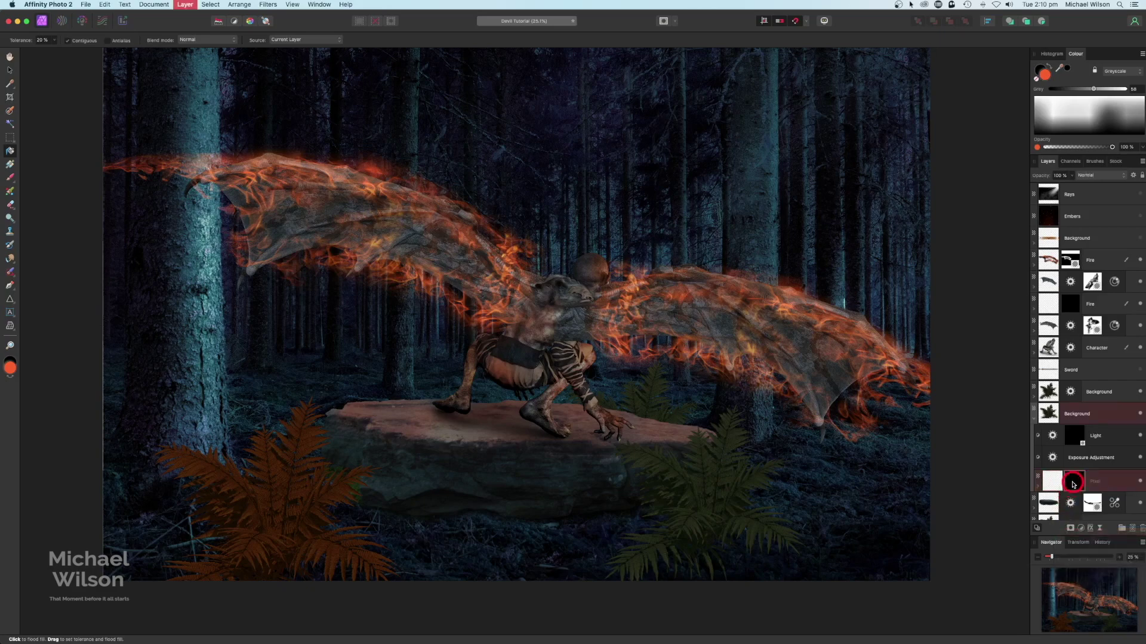
left_click(772, 237)
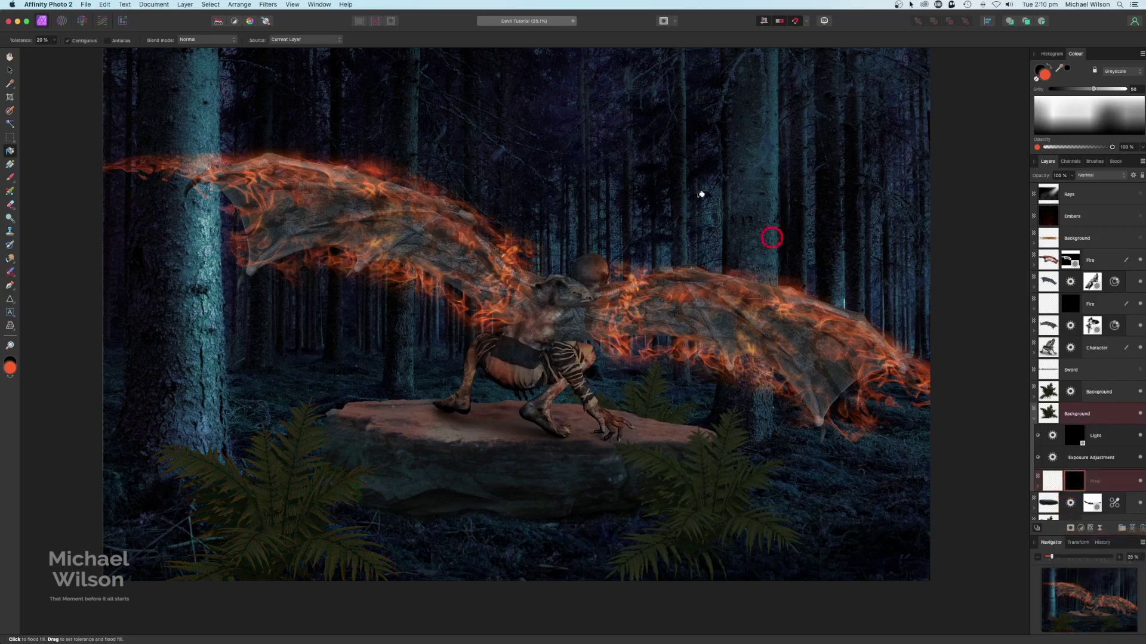
Step: Paint white on the fill's mask over the front left fern with a soft brush at 11% flow, then select the fill layer
left_click(10, 177)
left_click(119, 48)
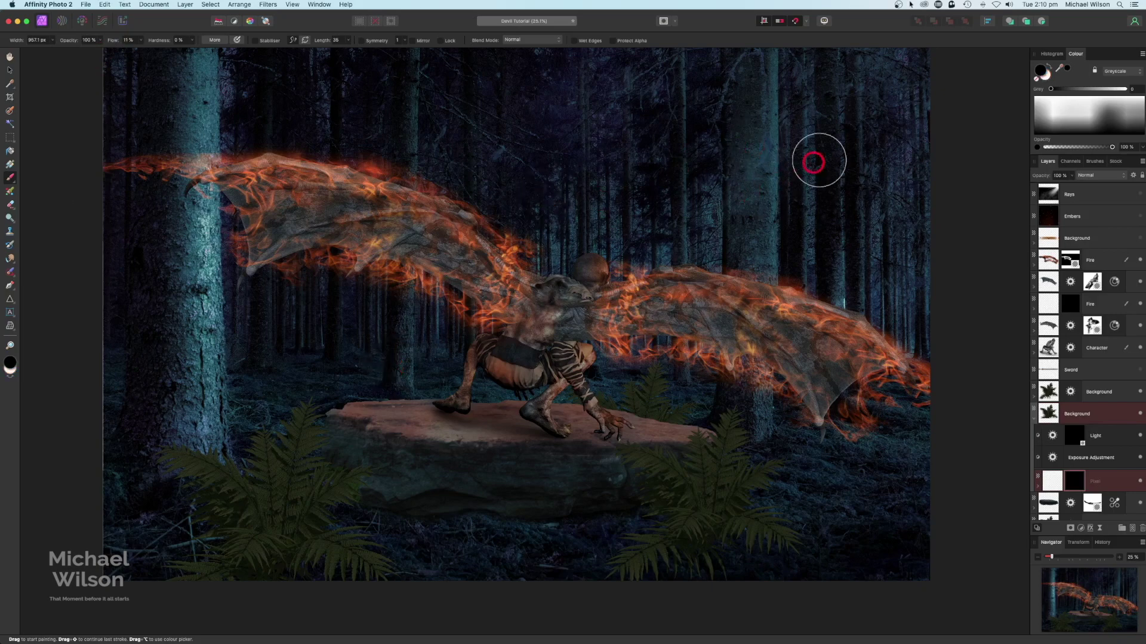
key("x")
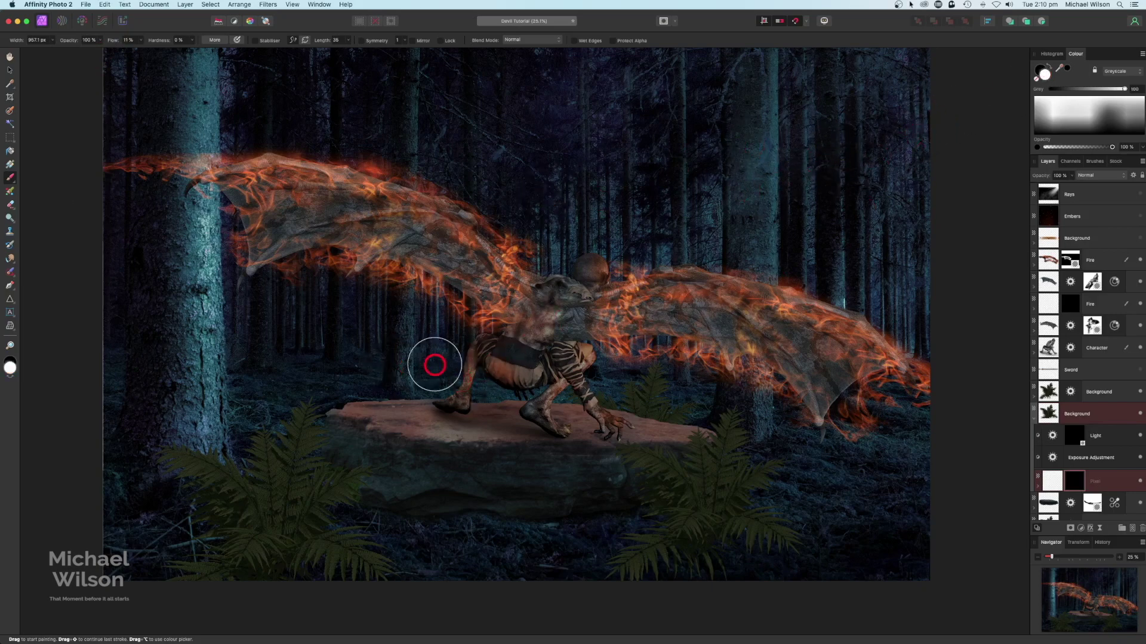
mouse_move(320, 434)
left_mouse_down()
mouse_move(296, 409)
mouse_move(288, 425)
mouse_move(232, 453)
mouse_move(167, 446)
mouse_move(229, 545)
mouse_move(239, 469)
mouse_move(305, 452)
left_mouse_up()
left_click(1049, 482)
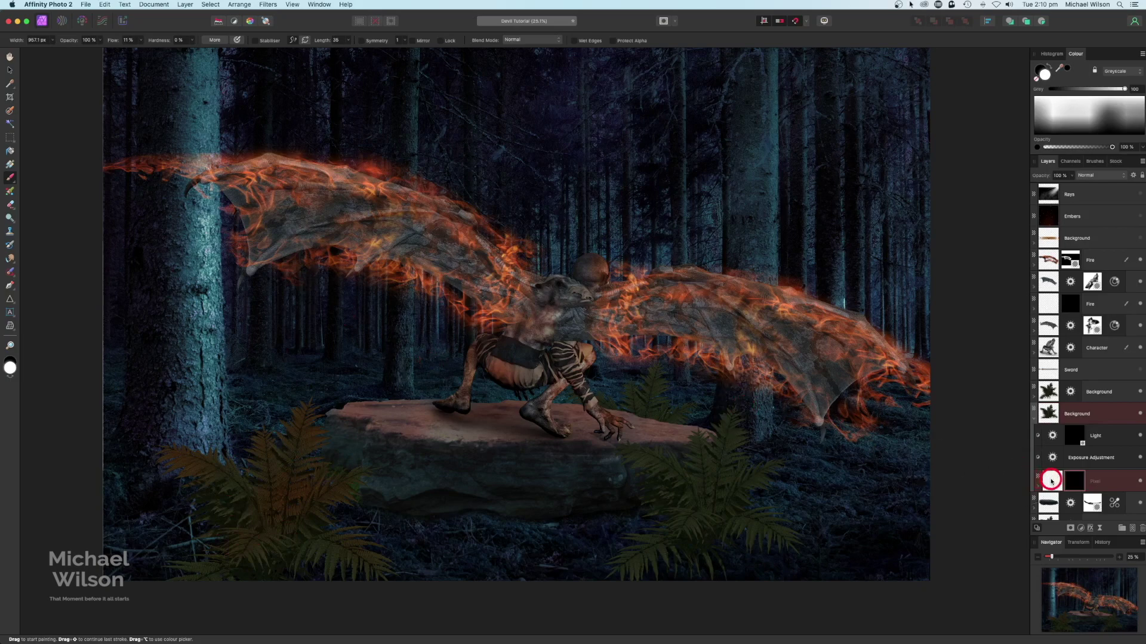
left_click(1072, 180)
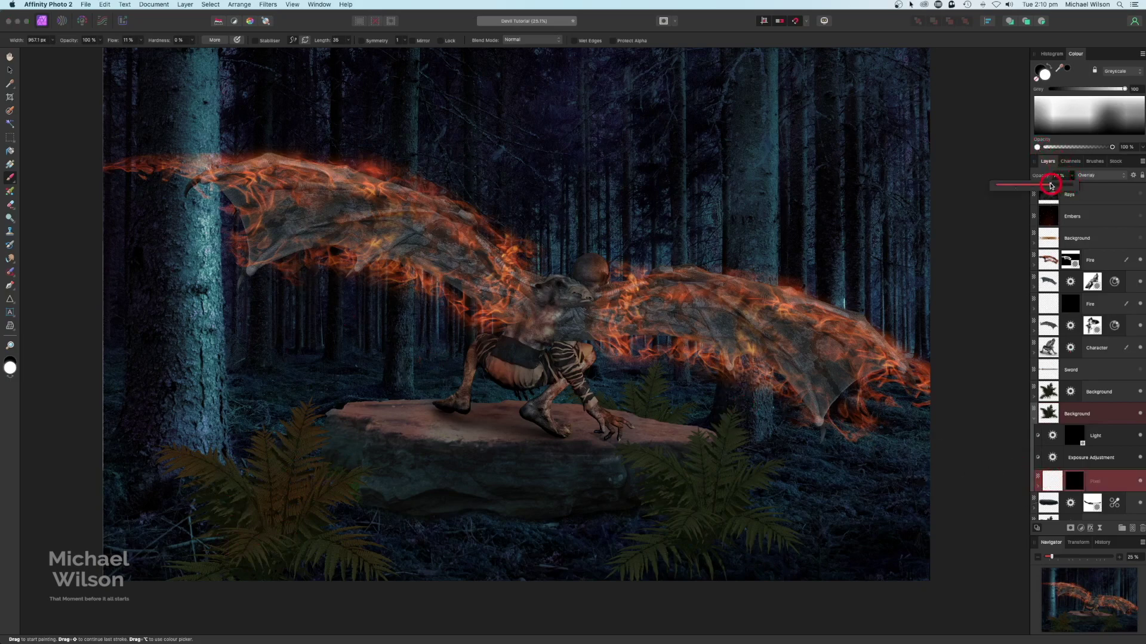
Step: Paint white on the Light adjustment along the front left fern's fronds to brighten them
left_click(1052, 435)
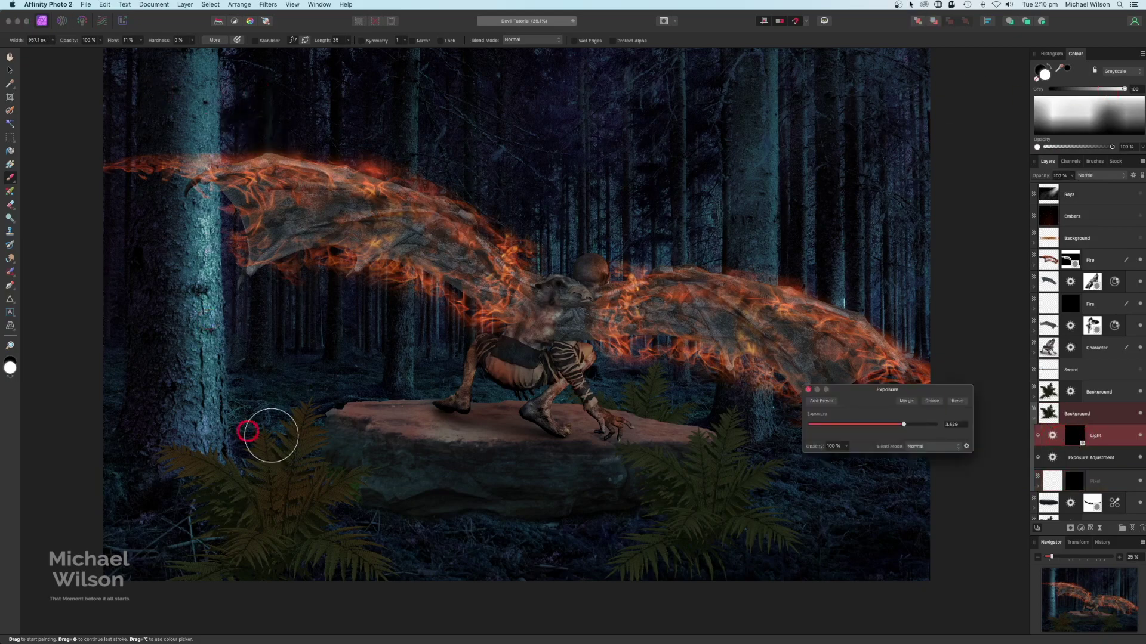
mouse_move(306, 424)
left_mouse_down()
mouse_move(351, 474)
mouse_move(359, 512)
mouse_move(317, 483)
mouse_move(296, 447)
mouse_move(324, 459)
mouse_move(344, 536)
mouse_move(391, 568)
left_mouse_up()
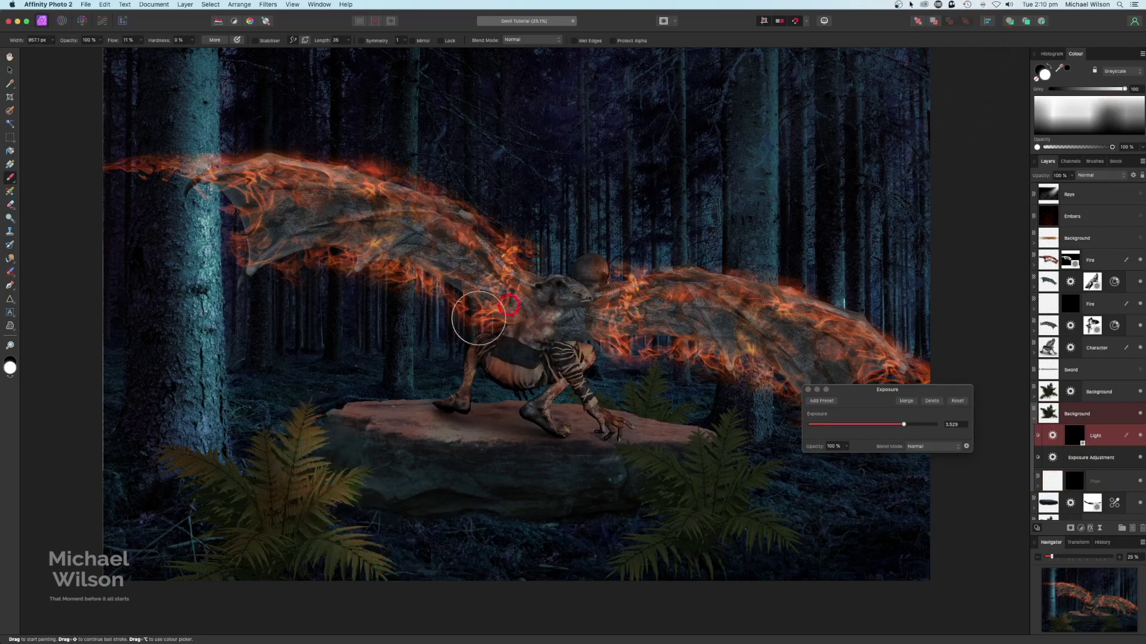
mouse_move(295, 451)
left_mouse_down()
mouse_move(269, 452)
mouse_move(284, 443)
mouse_move(315, 482)
mouse_move(344, 490)
mouse_move(360, 557)
left_mouse_up()
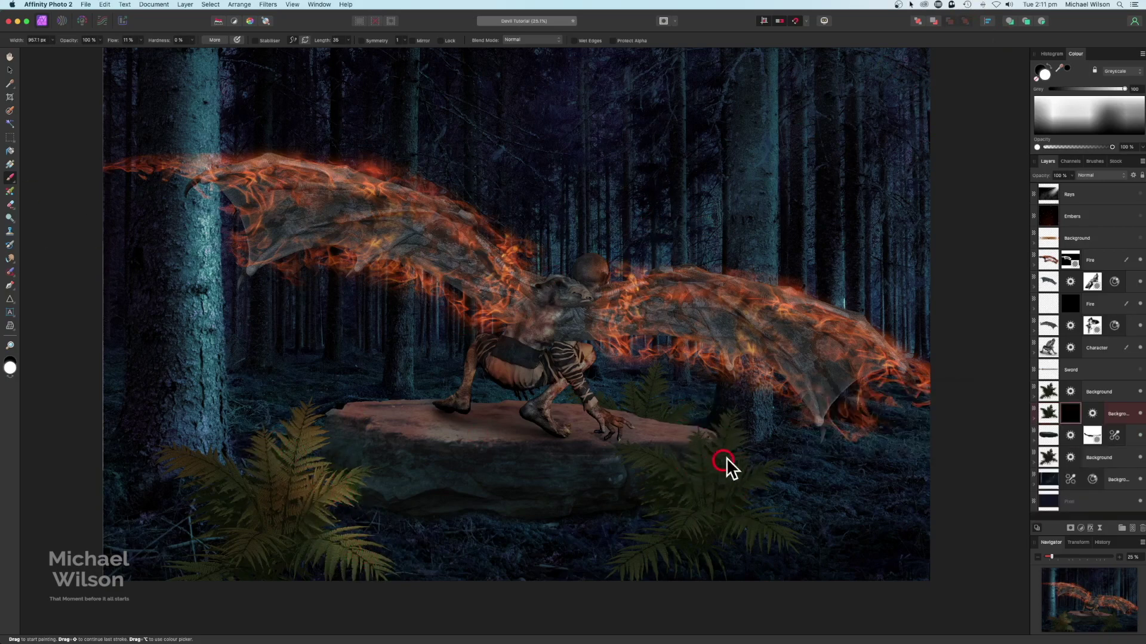
Step: Give the front right fern its own clipped orange-red fill layer with a black mask, and select that mask
mouse_move(649, 395)
left_mouse_down()
mouse_move(733, 427)
mouse_move(747, 488)
mouse_move(716, 470)
mouse_move(669, 400)
mouse_move(698, 424)
mouse_move(717, 461)
mouse_move(661, 395)
left_mouse_up()
left_click(1050, 392)
left_click(1132, 528)
left_click(10, 151)
double_click(10, 368)
left_click(707, 495)
left_click(11, 71)
left_click(1033, 396)
left_click(1072, 436)
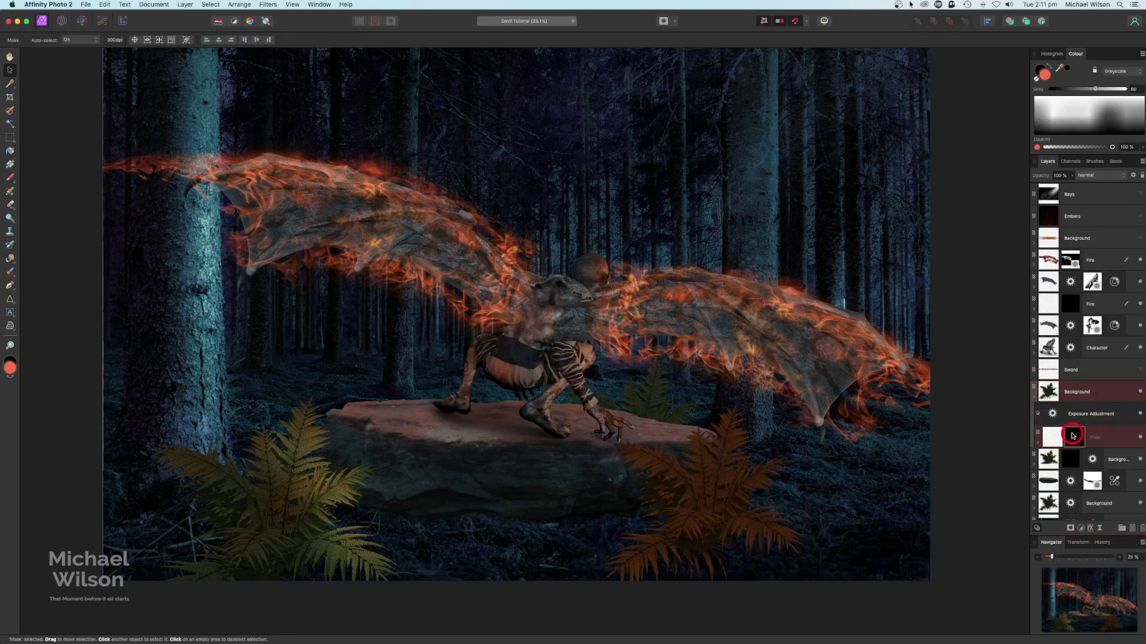
Step: Add a second Exposure adjustment to the front right fern's layer and invert it to hide the brightening
left_click(10, 178)
left_click(1077, 392)
left_click(1081, 528)
left_click(1074, 601)
left_click_drag(886, 422, 900, 422)
left_click(816, 390)
key("super+i")
Step: Paint white on the new Exposure adjustment over the front right fern's fronds and rename it Light
left_click(10, 178)
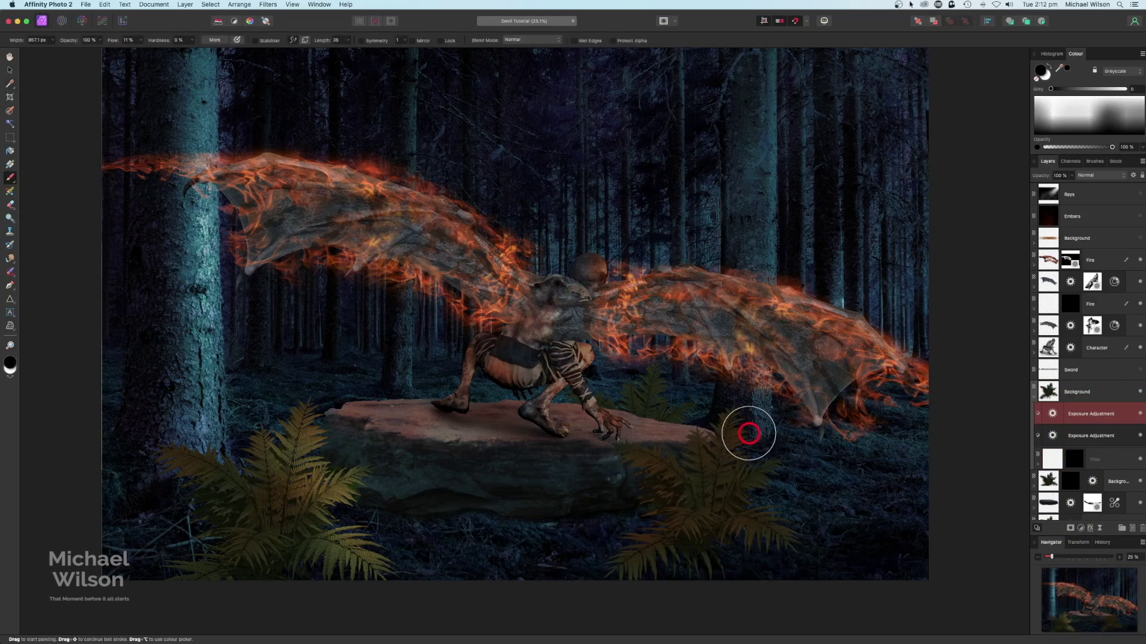
key("x")
left_click_drag(749, 433, 731, 477)
double_click(1091, 414)
type("Light")
Step: Collapse the expanded fern layers in the layer stack
left_click(1034, 396)
left_click(1080, 528)
left_click(1033, 397)
left_click(1034, 419)
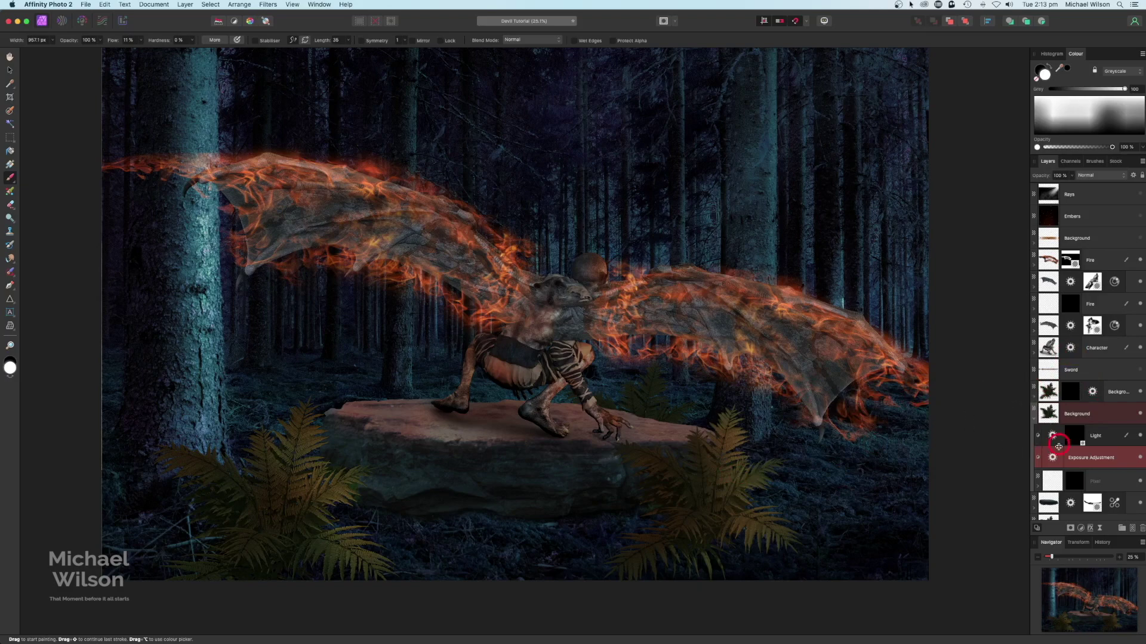
left_click(1033, 417)
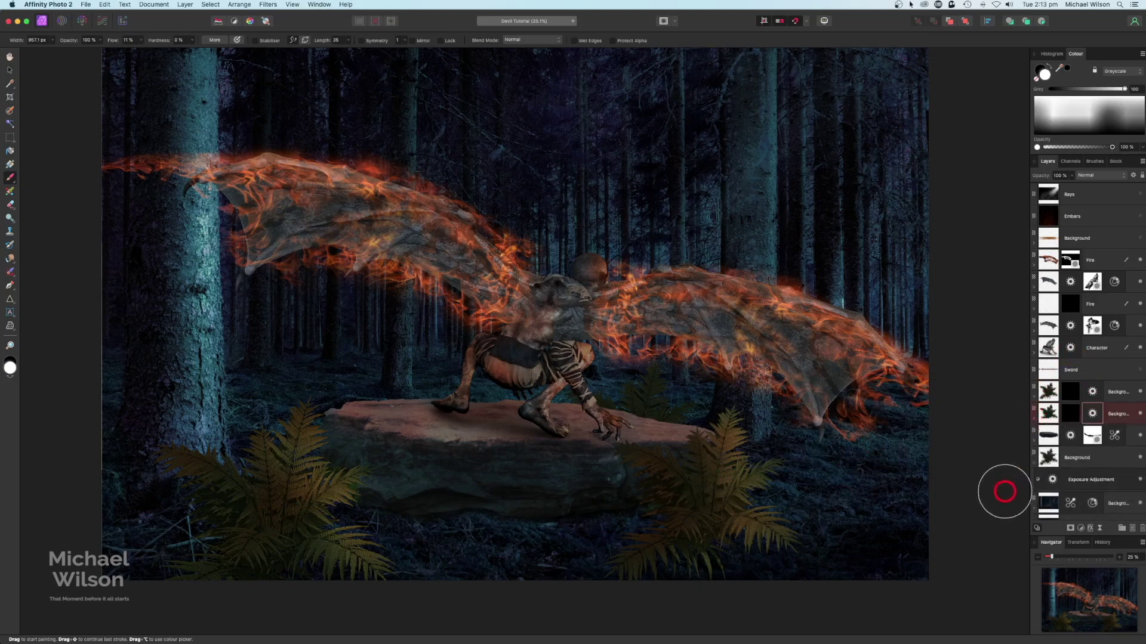
scroll(943, 285, "up", 1)
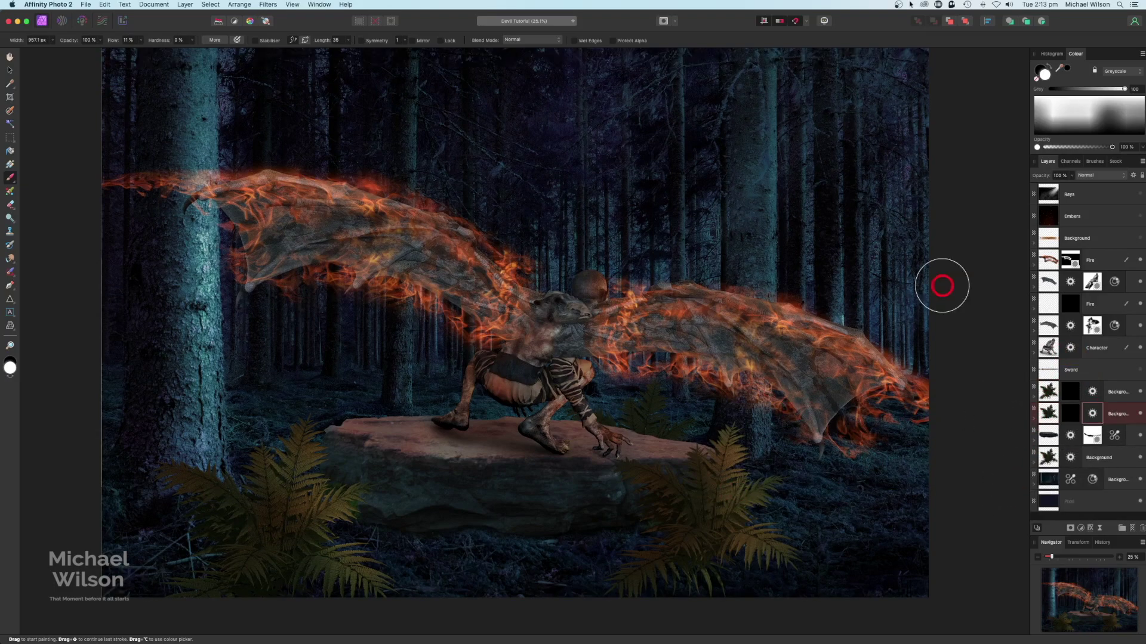
Step: Show the gold band's layer and move the band just above the round ball behind the character's head
left_click(1138, 239)
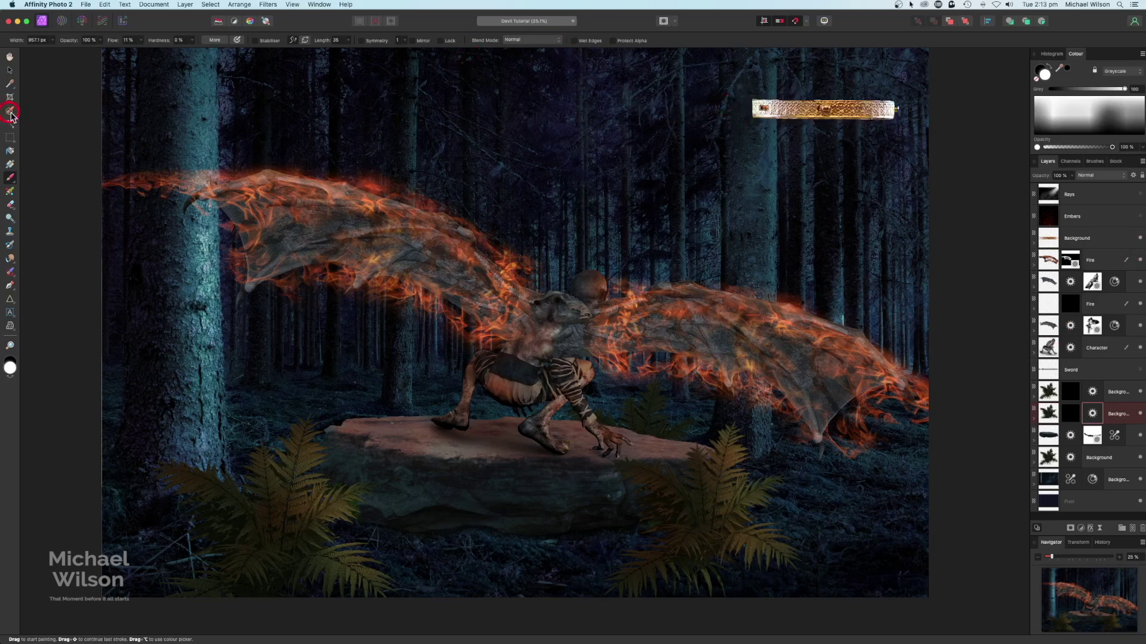
left_click(10, 74)
left_click(799, 103)
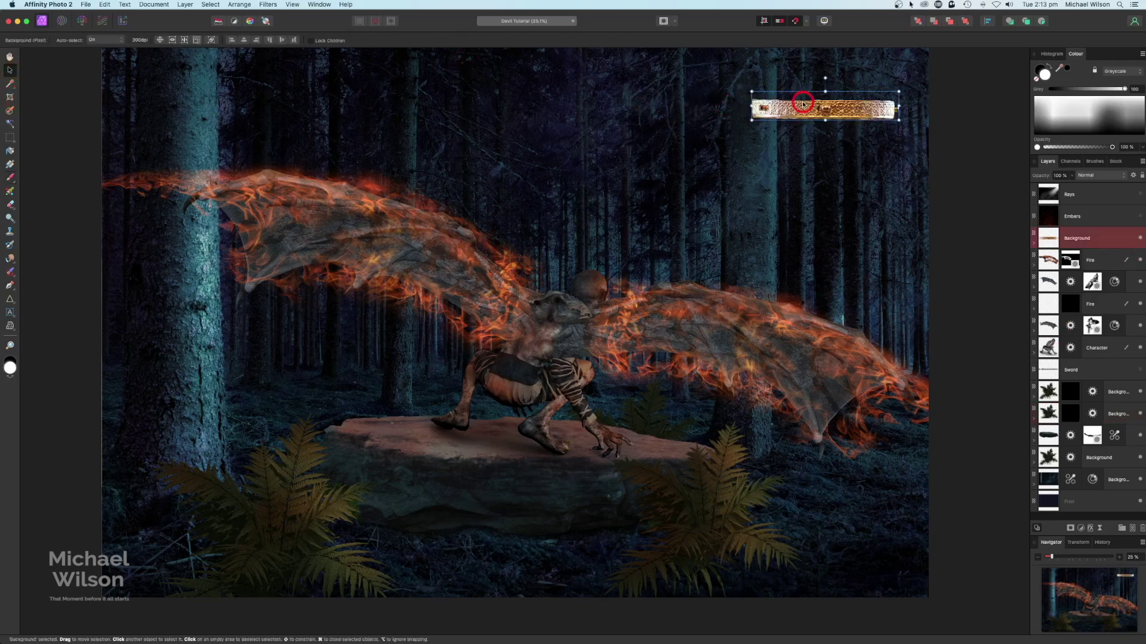
left_click_drag(852, 125, 641, 273)
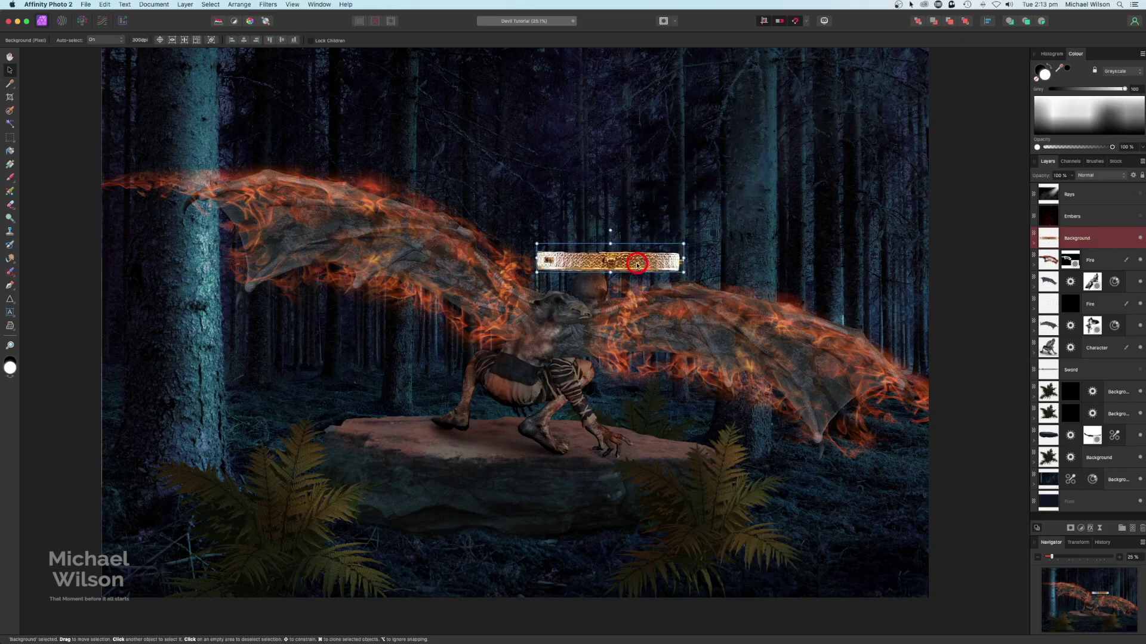
Step: Shrink and rotate the gold band so it lies tilted across the upper part of the ball
key("super+equal")
key("super+equal")
left_click_drag(662, 212, 543, 397)
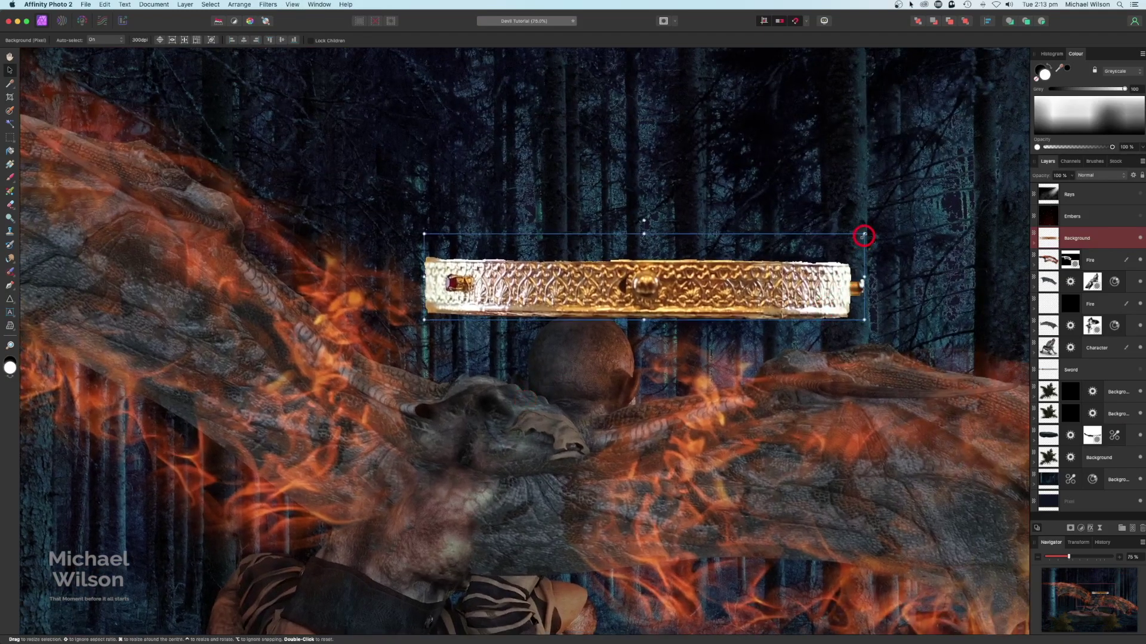
left_click_drag(859, 257, 585, 343)
key("super+equal")
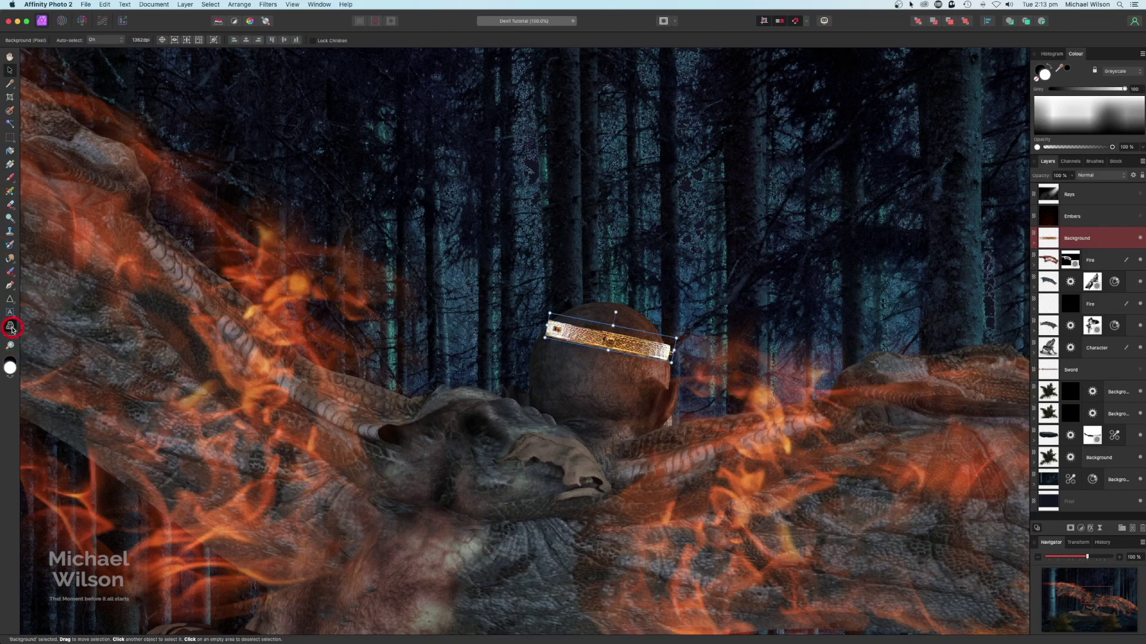
Step: Warp the gold band's ends with the Mesh Warp tool to fit the ball's edges and apply the warp
left_click(11, 327)
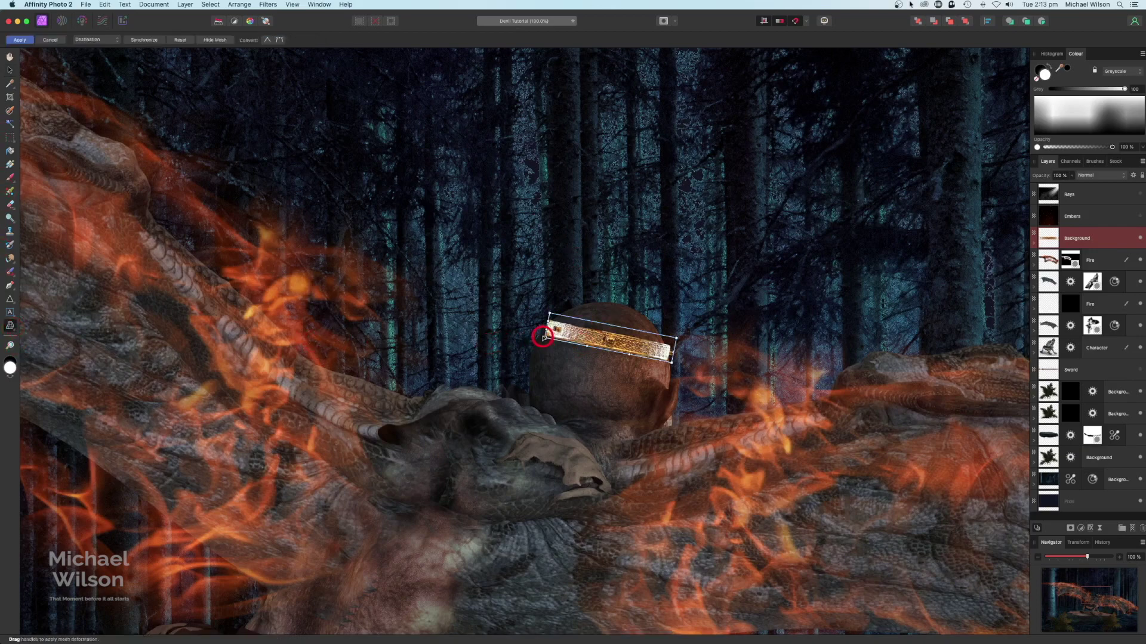
left_click_drag(543, 336, 541, 337)
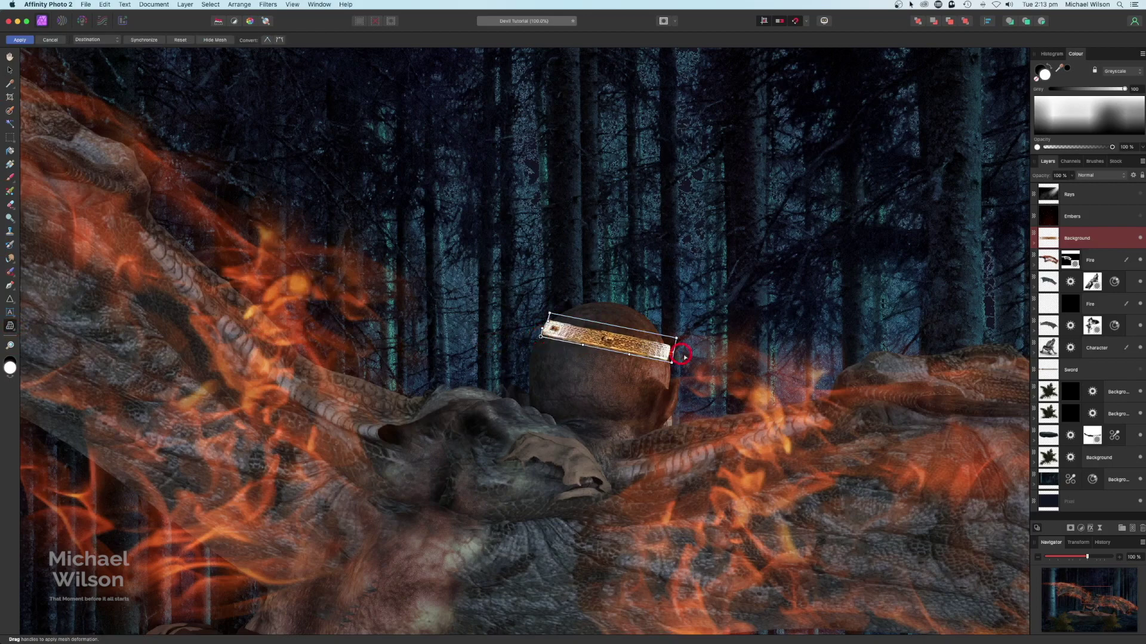
left_click_drag(676, 338, 674, 364)
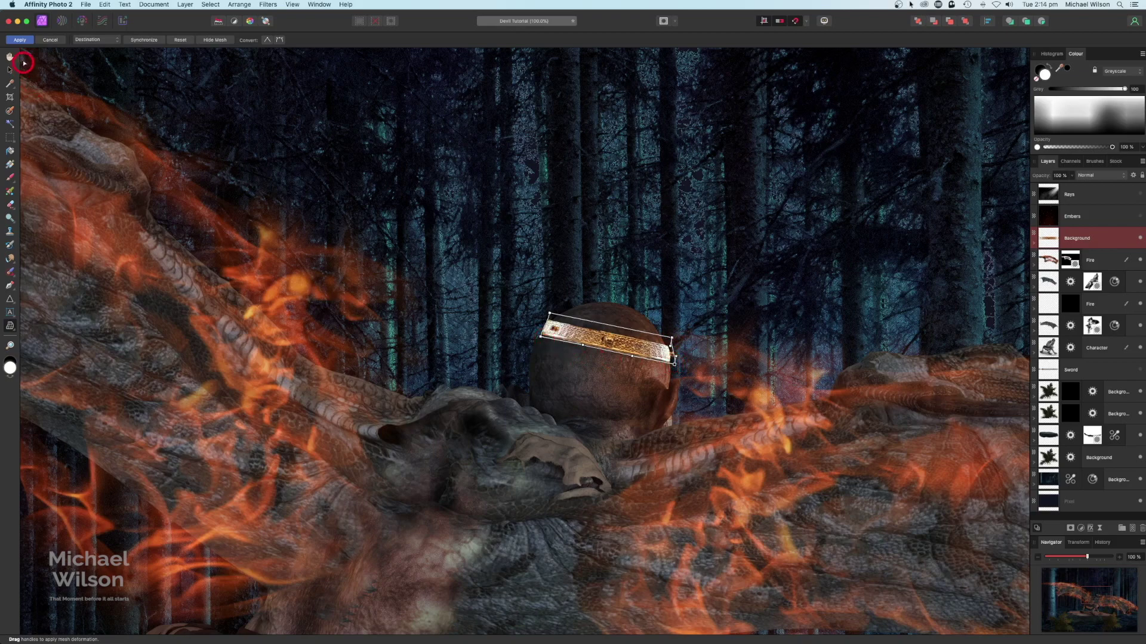
left_click(20, 39)
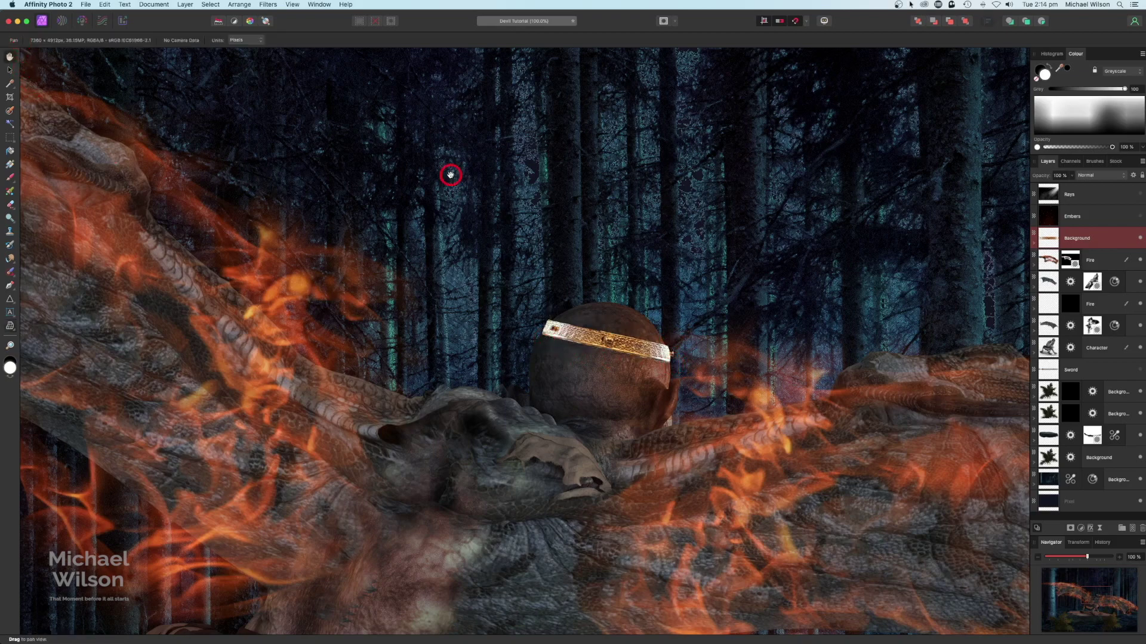
Step: Darken the gold band with an Exposure adjustment of about -1.7
key("super+0")
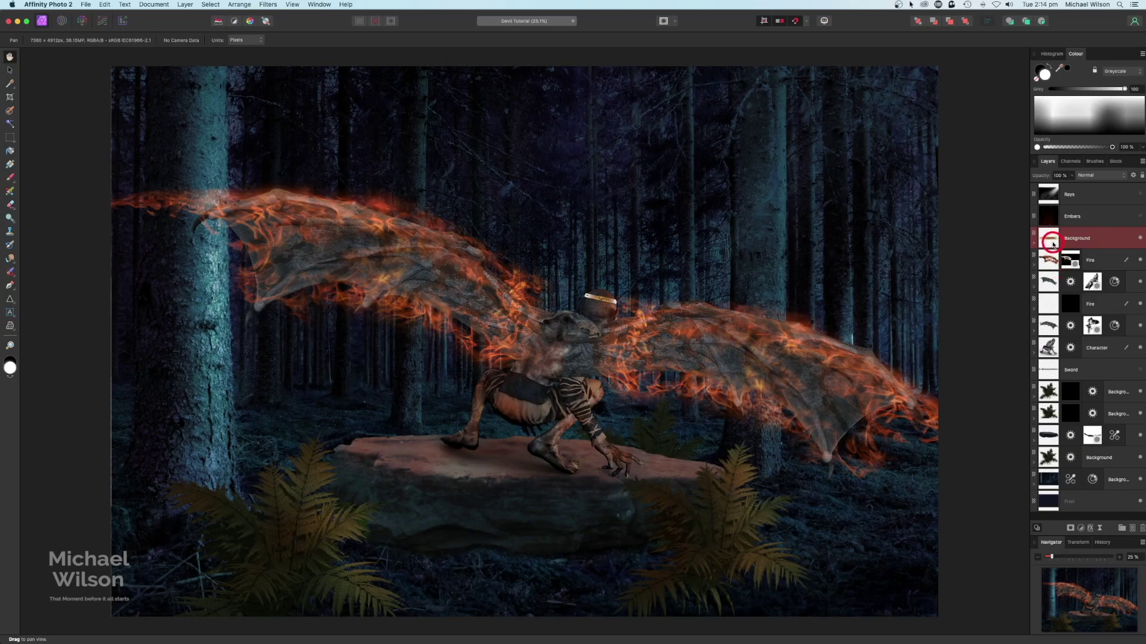
left_click(1079, 529)
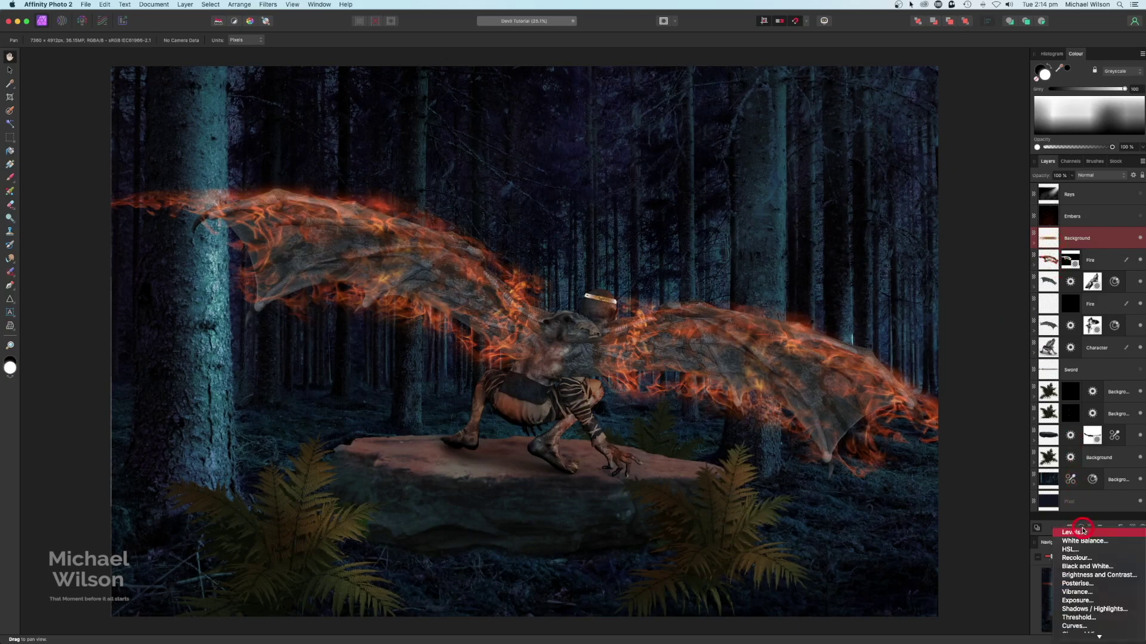
left_click(1077, 600)
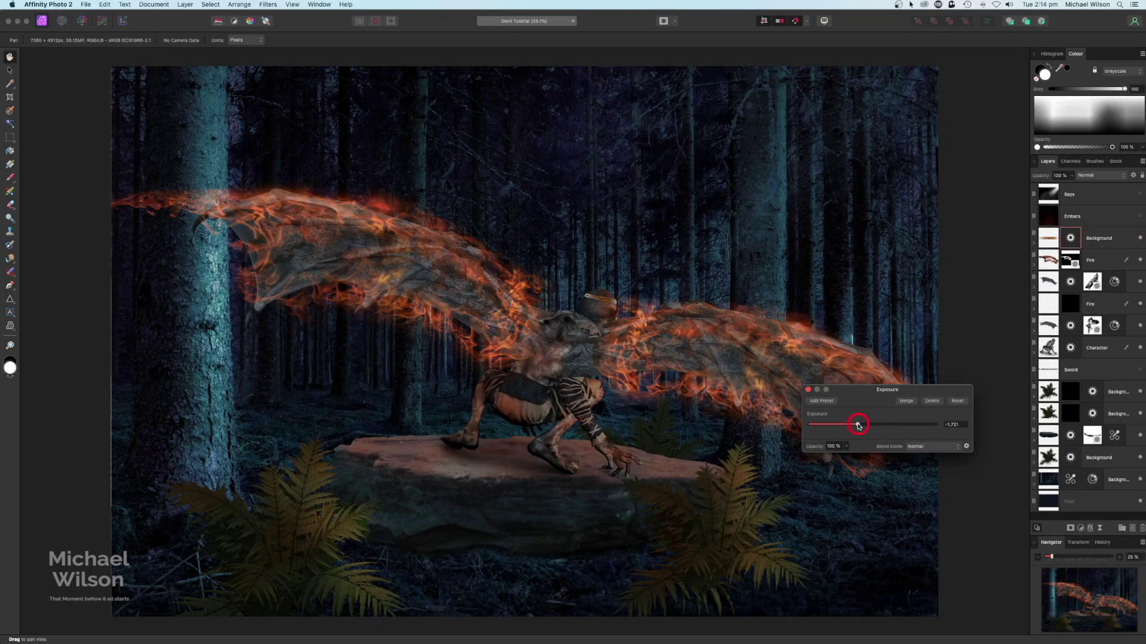
left_click(808, 391)
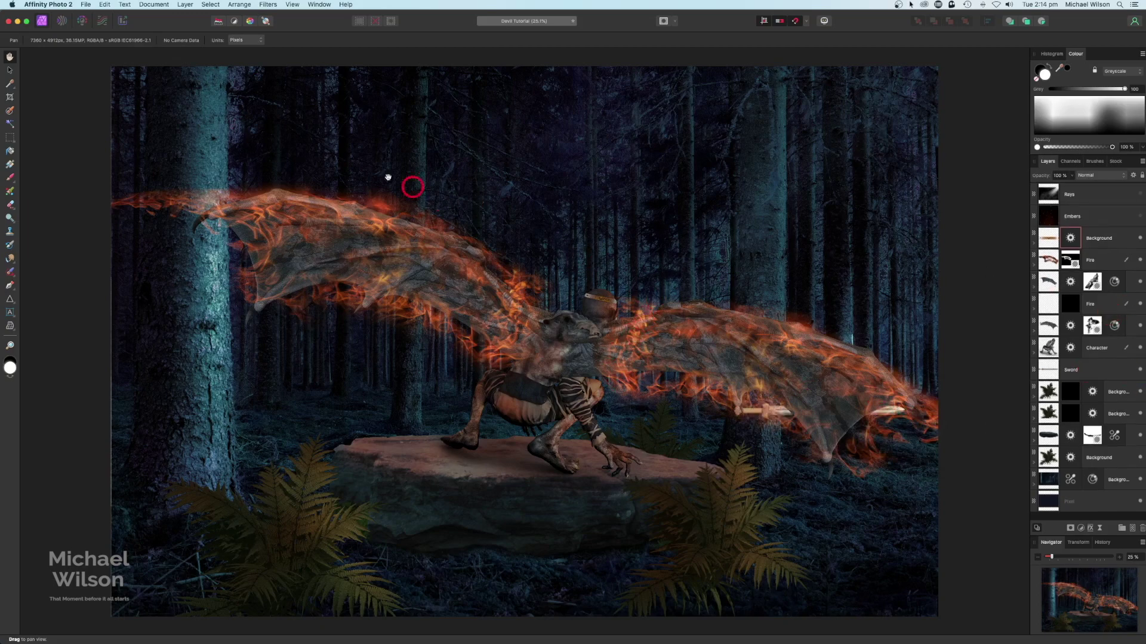
Step: Show the sword's layer, place its hilt at the character's hand on the rock and tilt the blade slightly downward
left_click(1050, 370)
left_click_drag(795, 418, 668, 469)
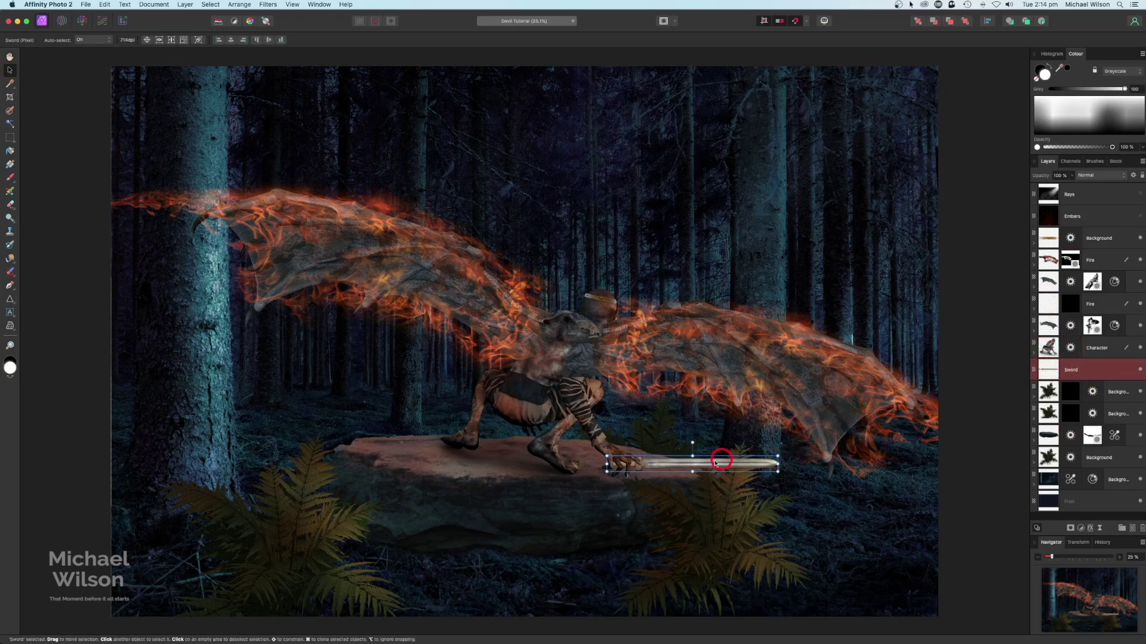
left_click_drag(692, 443, 685, 472)
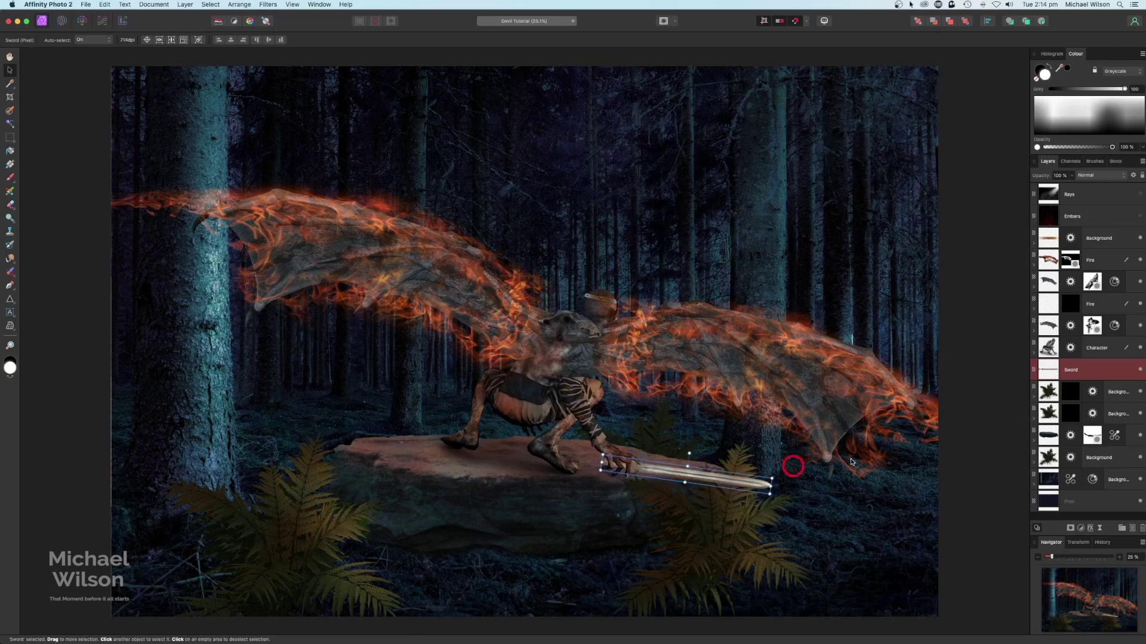
Step: Darken the sword with an Exposure adjustment of about -2.2
left_click(1071, 529)
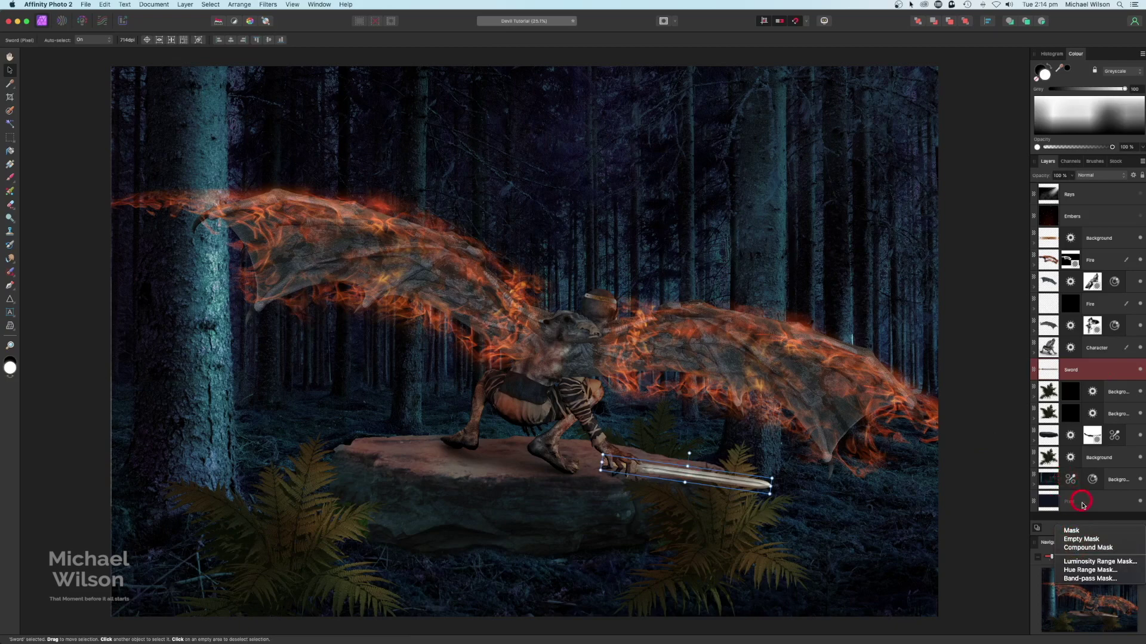
left_click(992, 500)
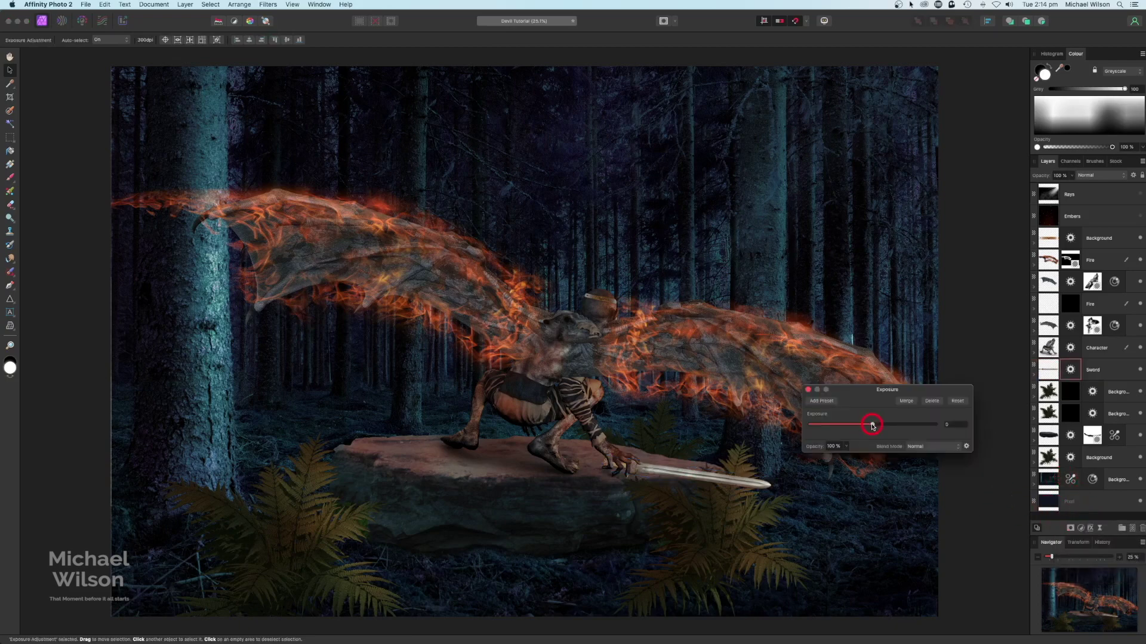
left_click_drag(873, 425, 860, 426)
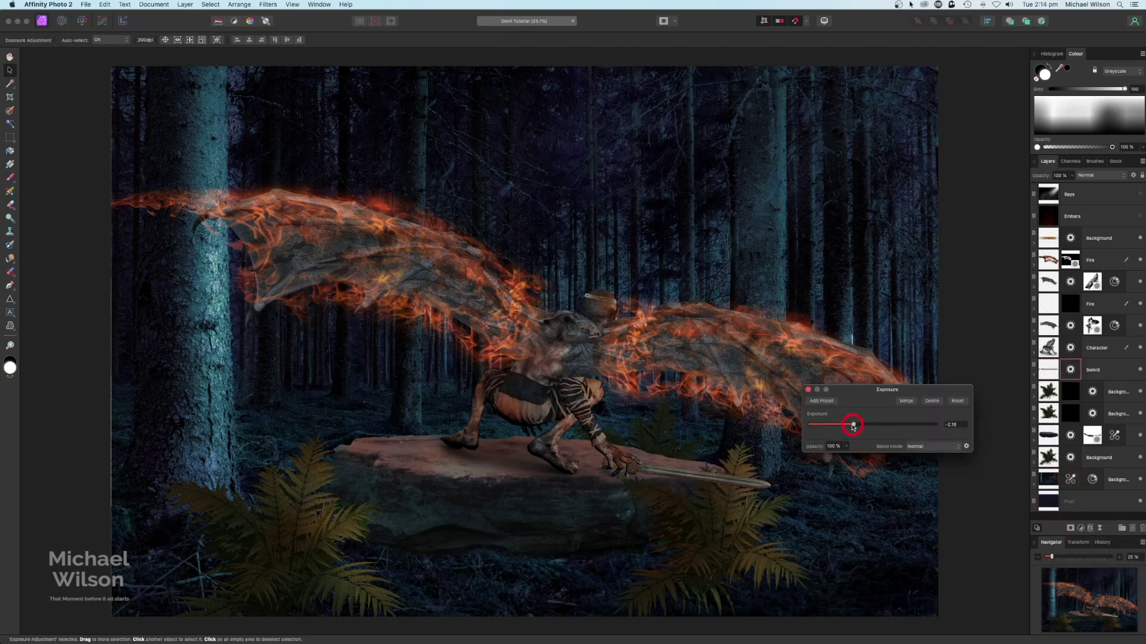
left_click(808, 390)
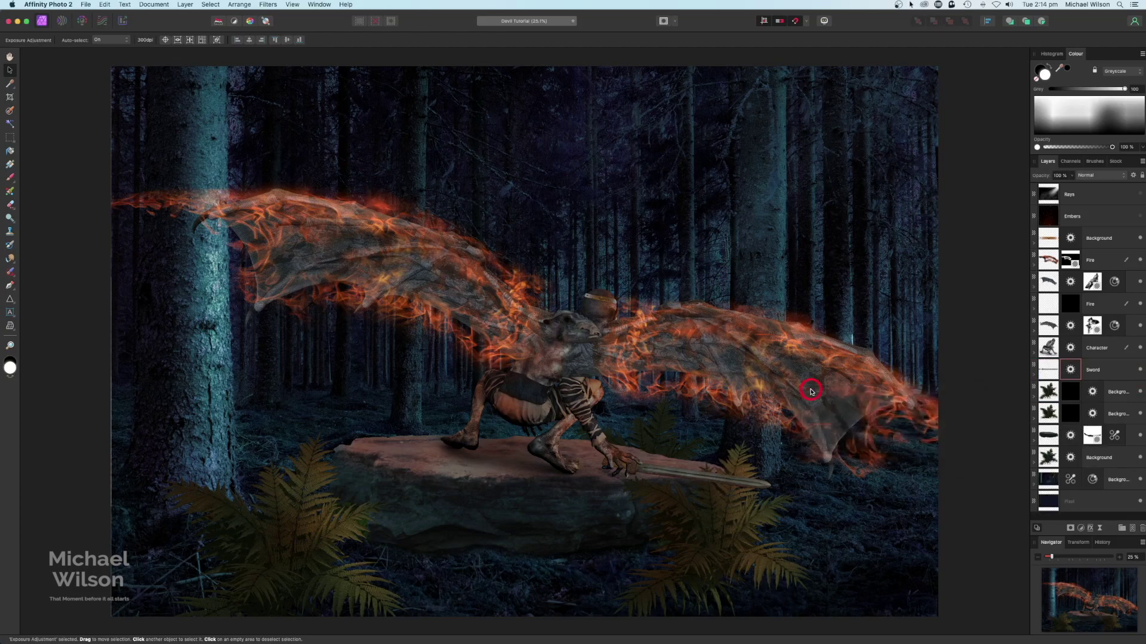
Step: Add a pixel layer nested inside the Sword layer and flood fill it with an orange-red colour
left_click(1046, 369)
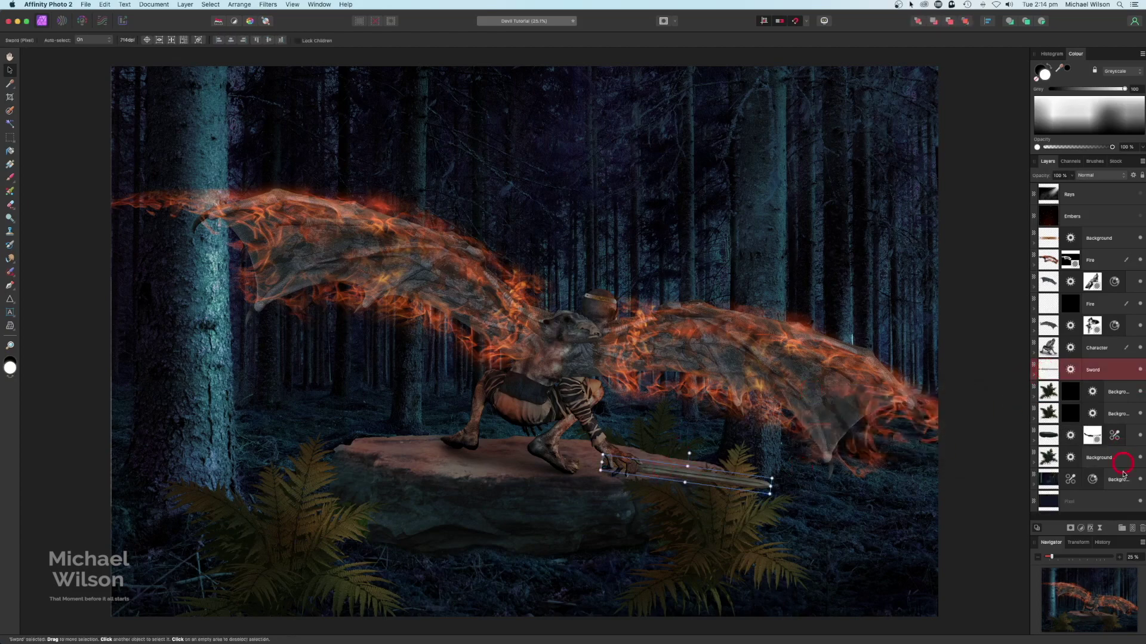
left_click(1132, 528)
left_click(1034, 373)
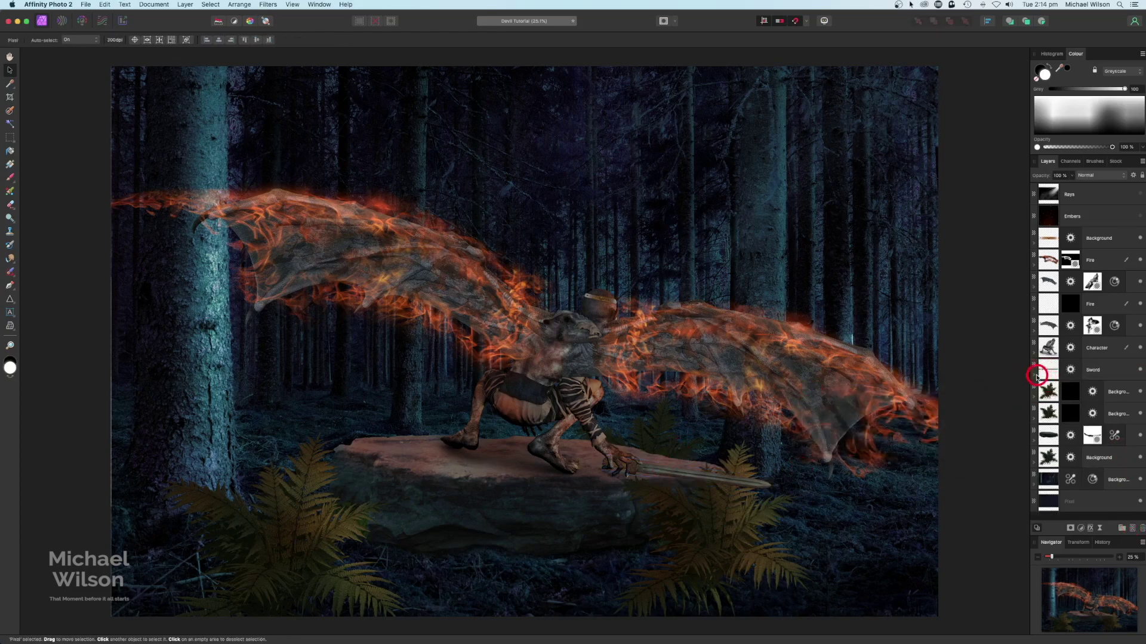
double_click(1046, 73)
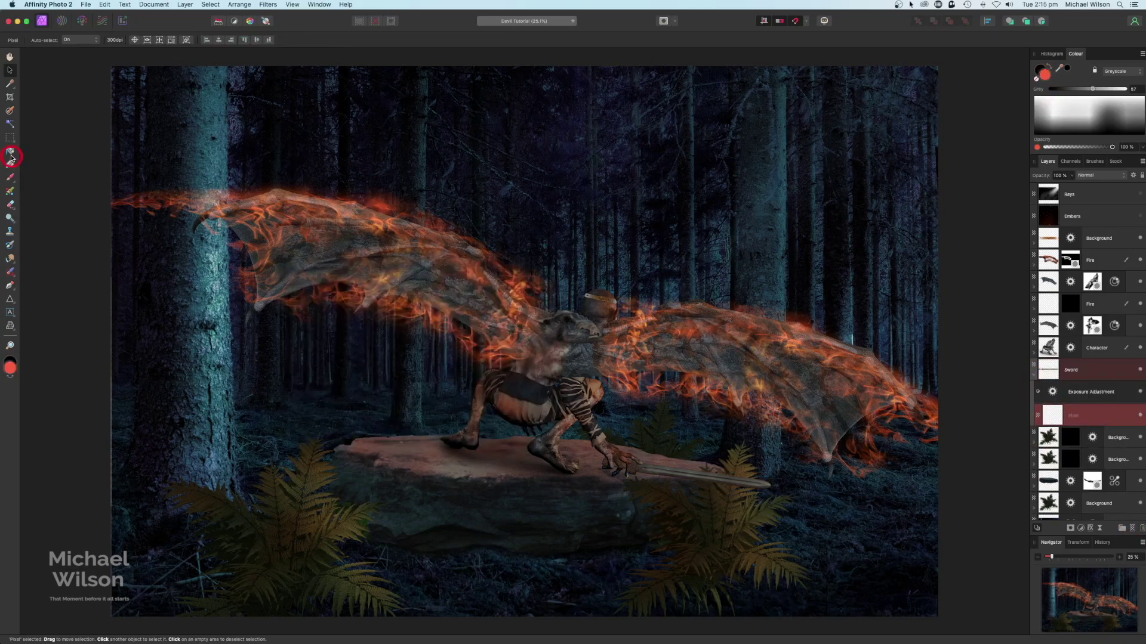
left_click(10, 152)
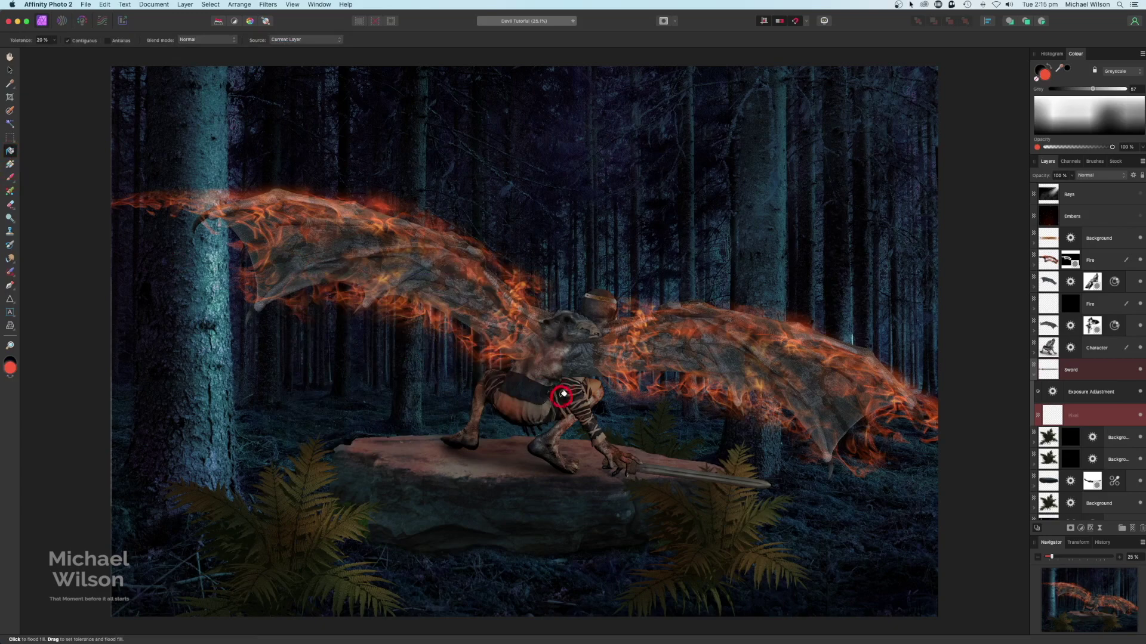
left_click(972, 460)
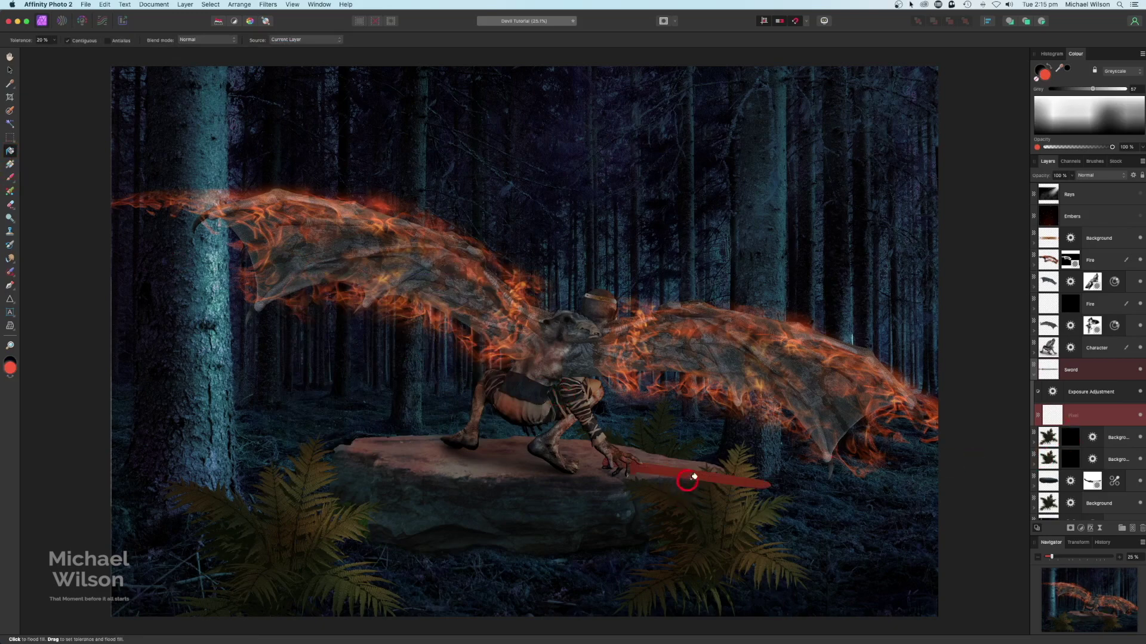
Step: Set the sword's orange-red fill layer to Overlay blend mode at 73% opacity and collapse the Sword layer
left_click(1051, 417)
left_click(1105, 176)
left_click(1092, 253)
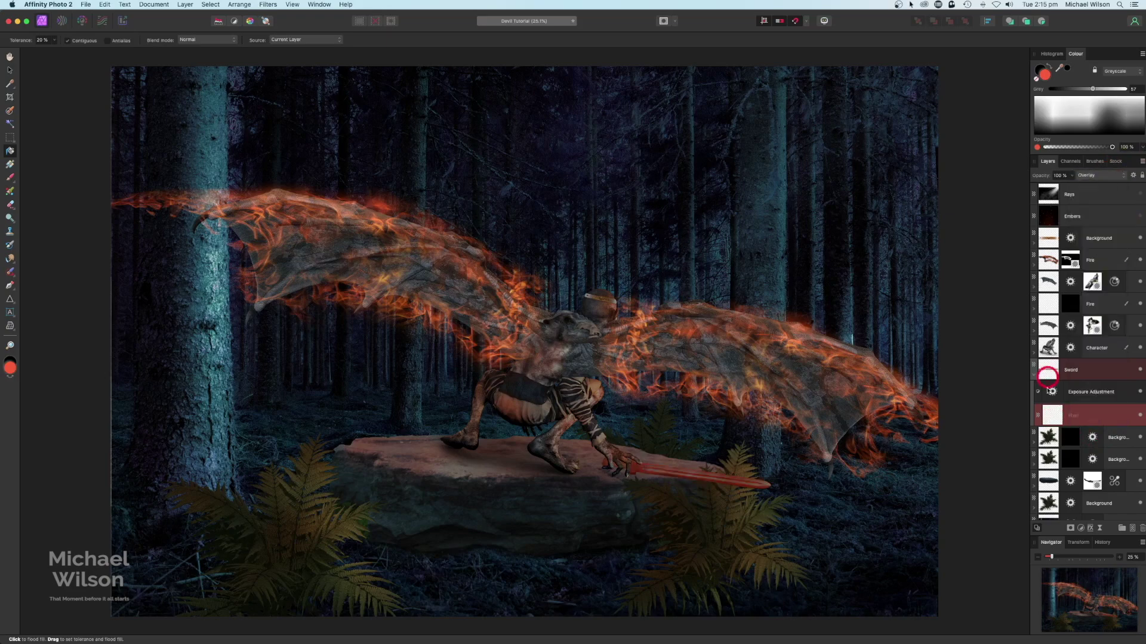
left_click(1051, 416)
left_click(1071, 169)
left_click(1073, 177)
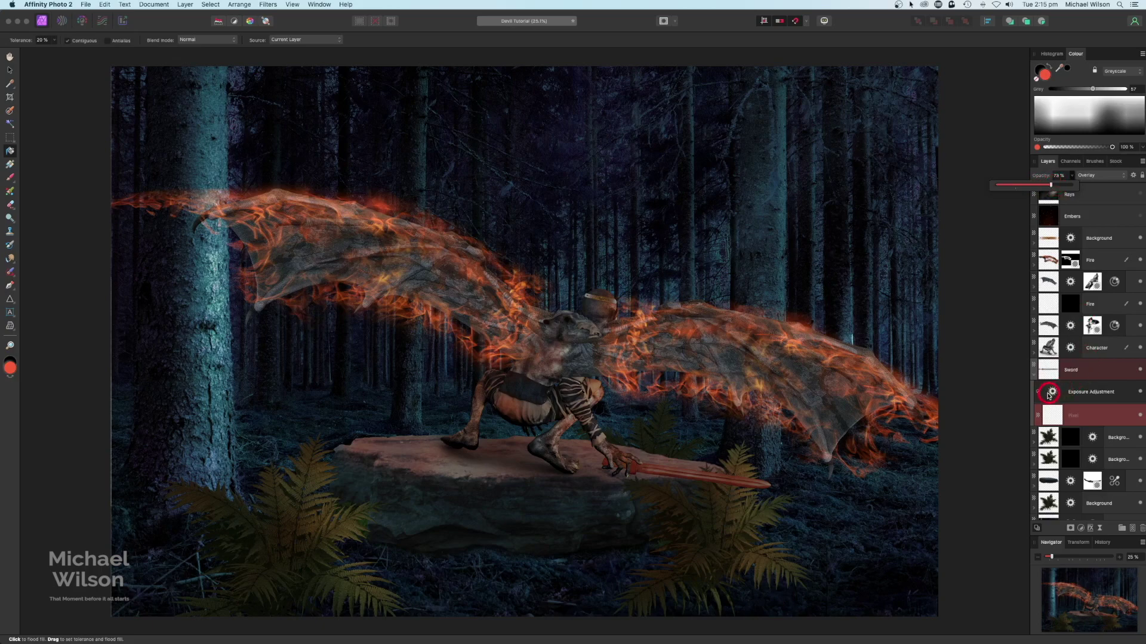
left_click(1033, 375)
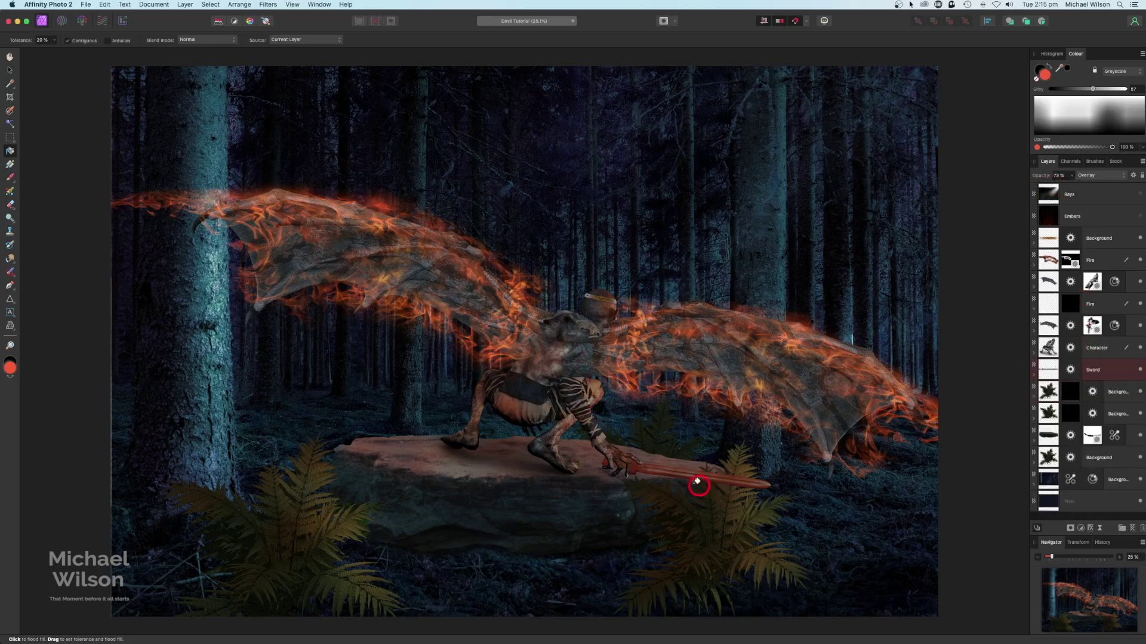
Step: Lower the sword's orange-red overlay to about 56% opacity and erase it softly around the character's hand and the hilt
left_click(1034, 374)
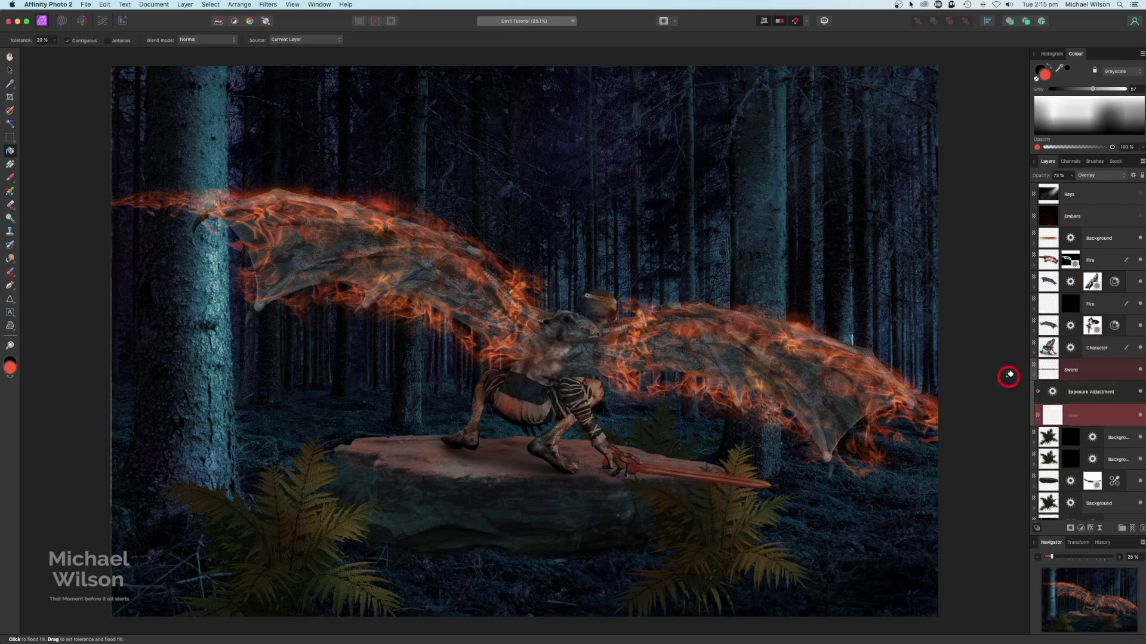
left_click(1073, 177)
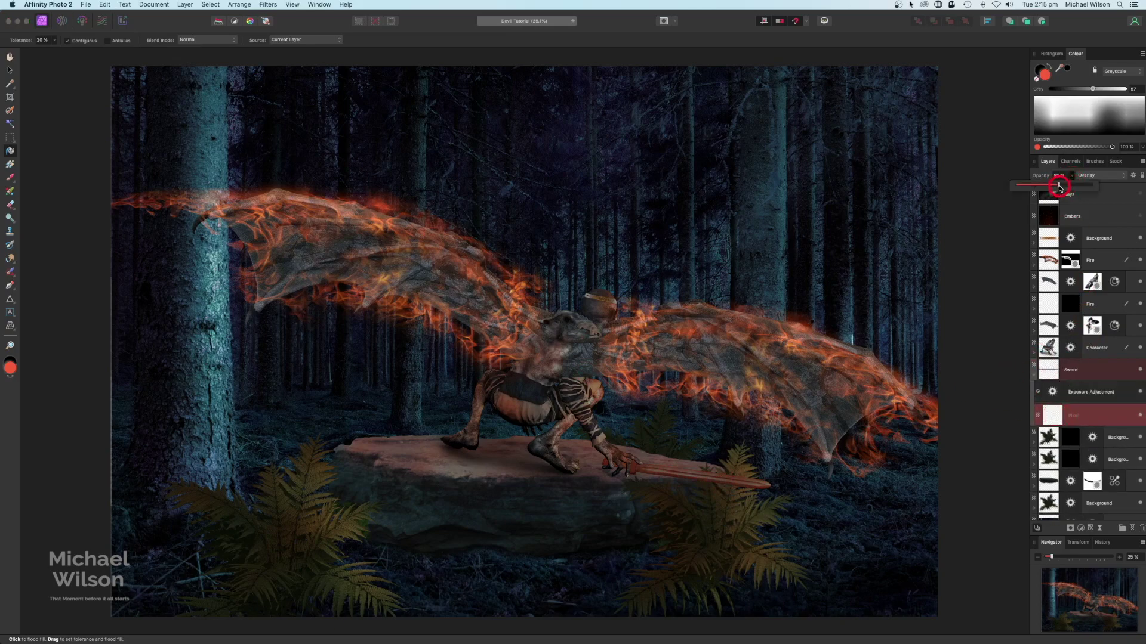
left_click(1050, 416)
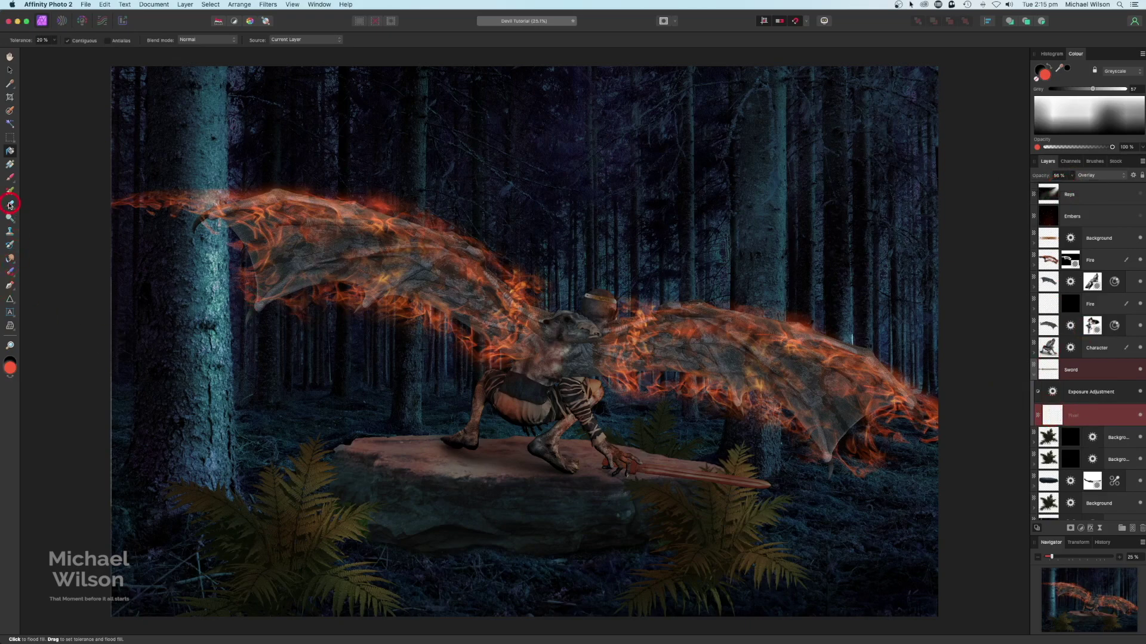
left_click(9, 205)
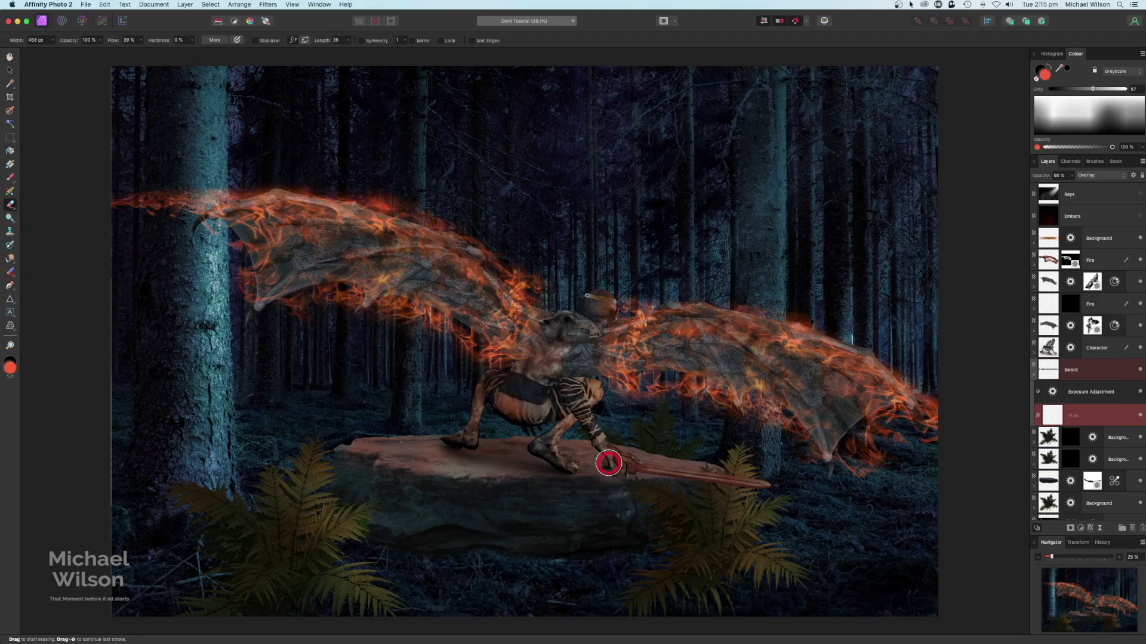
mouse_move(608, 463)
left_mouse_down()
mouse_move(615, 488)
mouse_move(608, 464)
mouse_move(642, 468)
left_mouse_up()
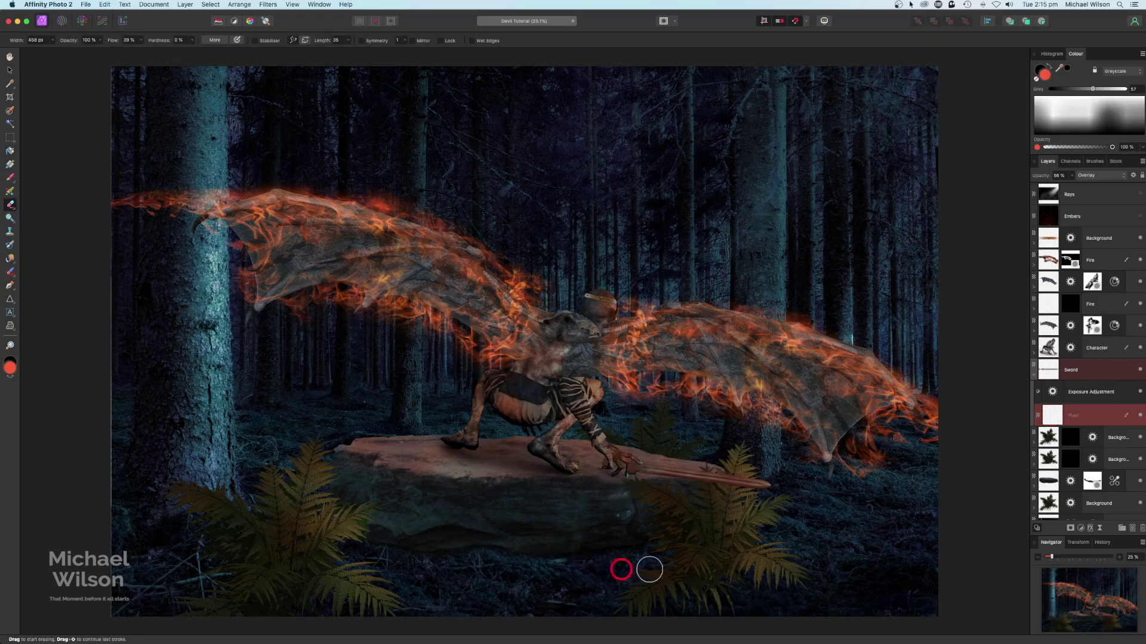
left_click(1034, 374)
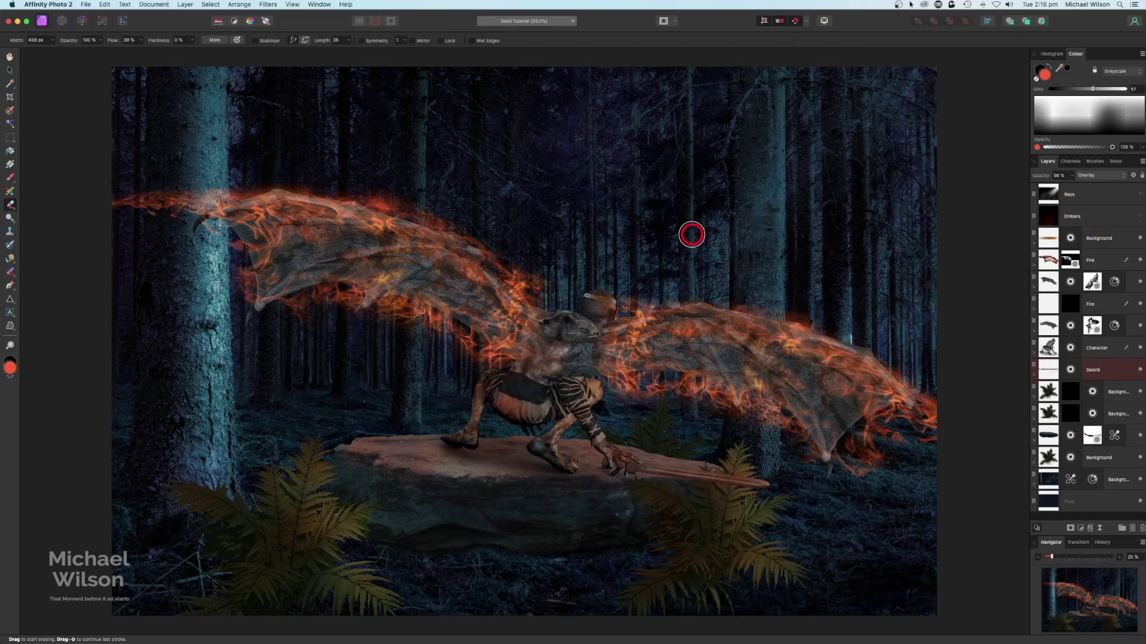
Step: Show the Rays layer, then move and enlarge it to cover the whole canvas
key("super+minus")
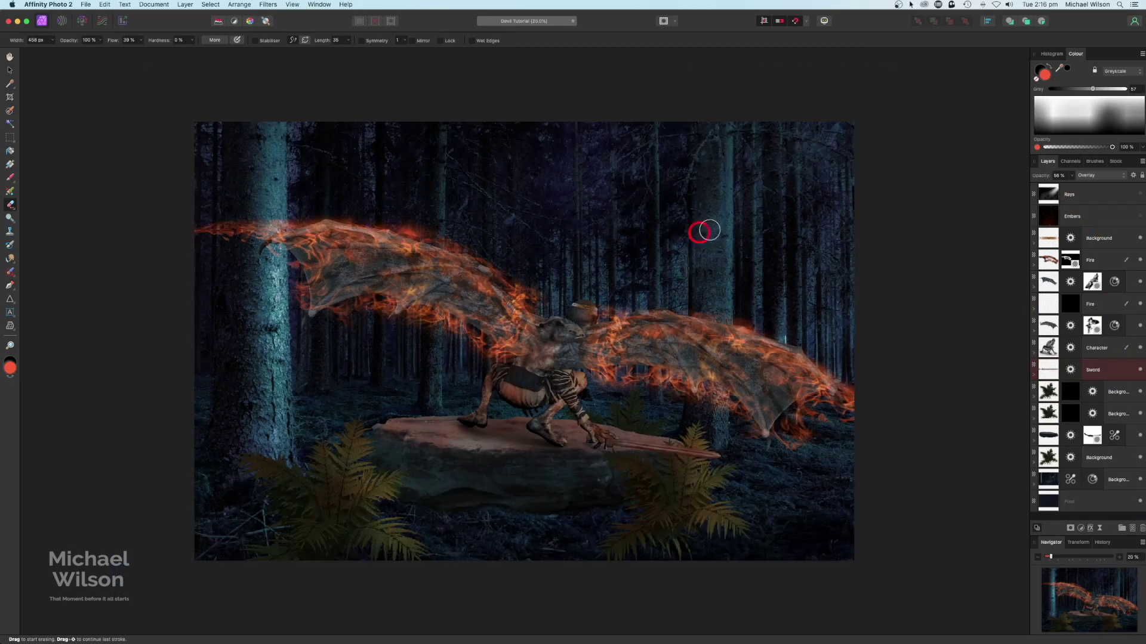
left_click(1139, 196)
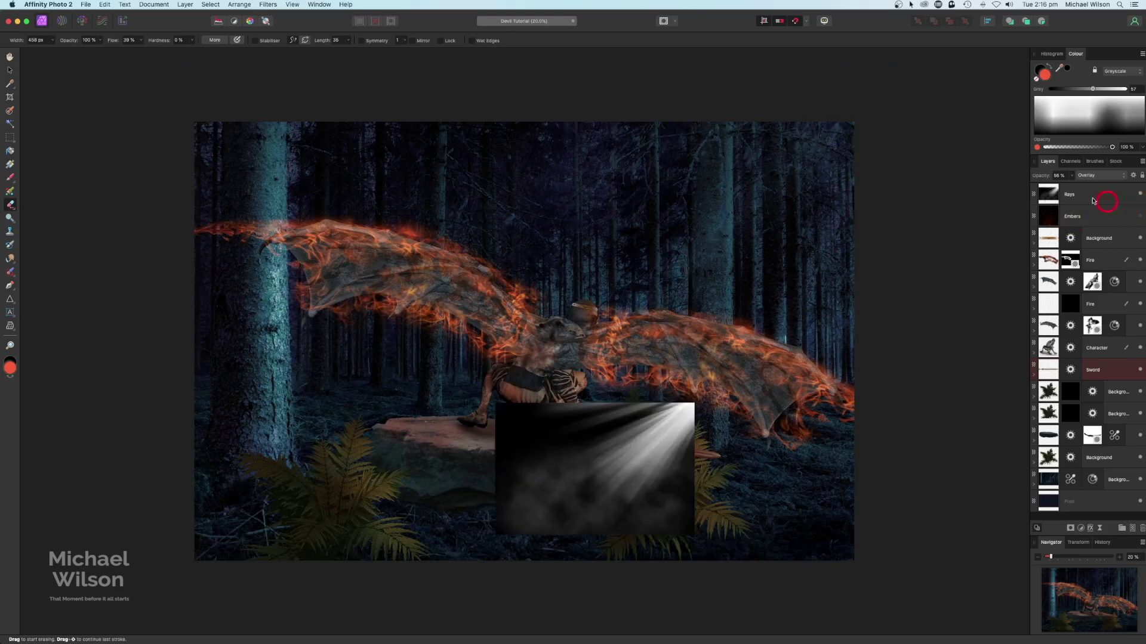
key("v")
left_click(1086, 196)
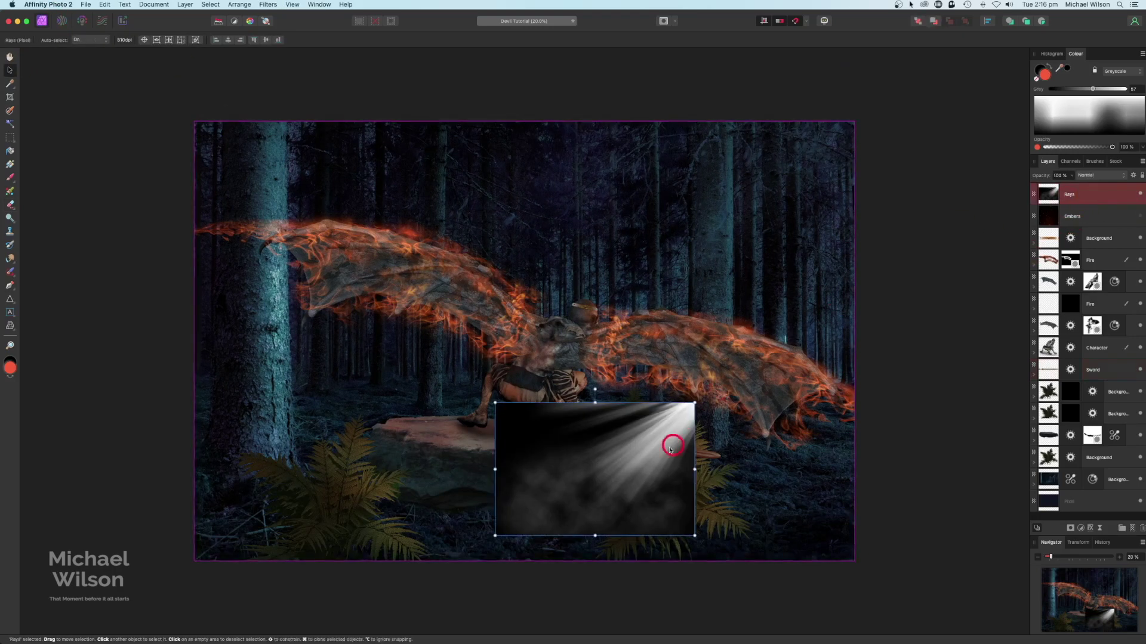
left_click_drag(647, 462, 529, 181)
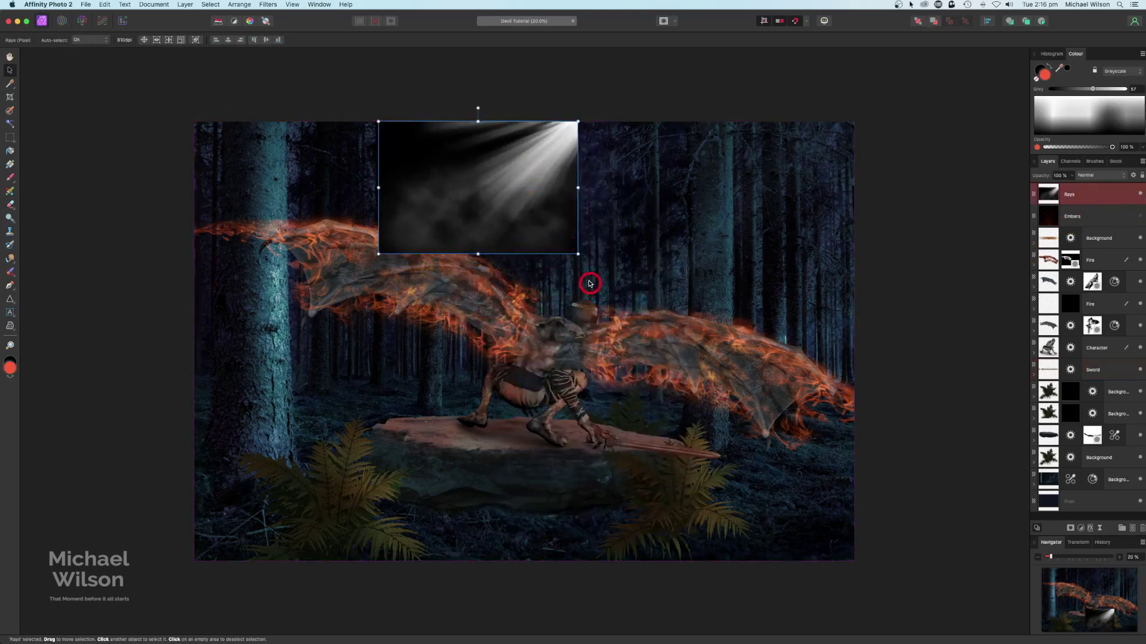
left_click_drag(577, 253, 928, 642)
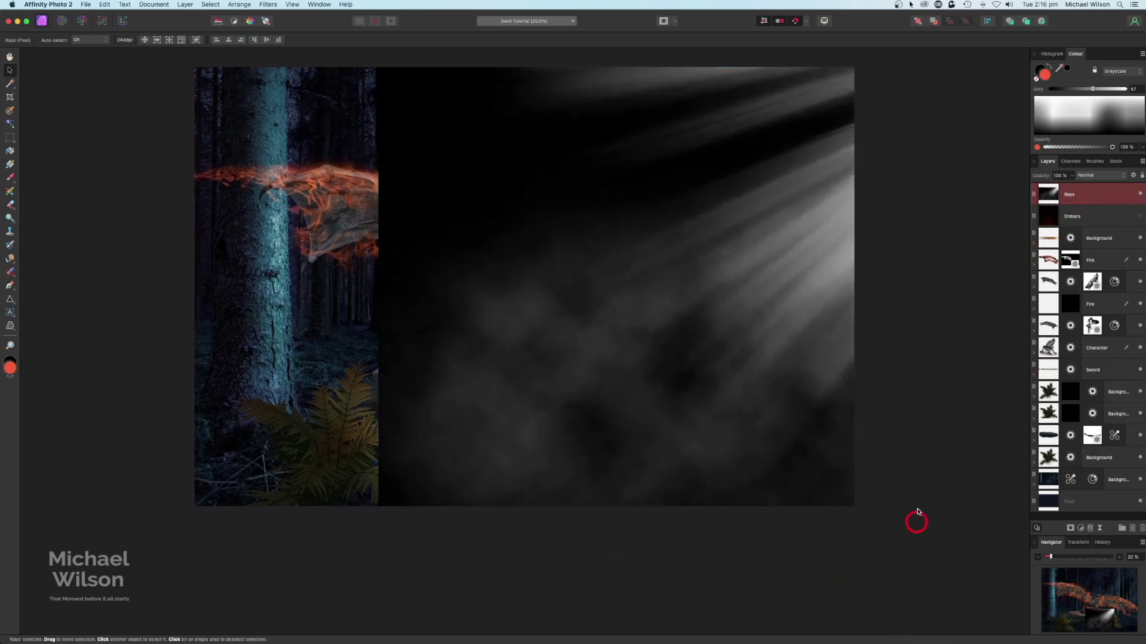
left_click_drag(915, 422, 730, 444)
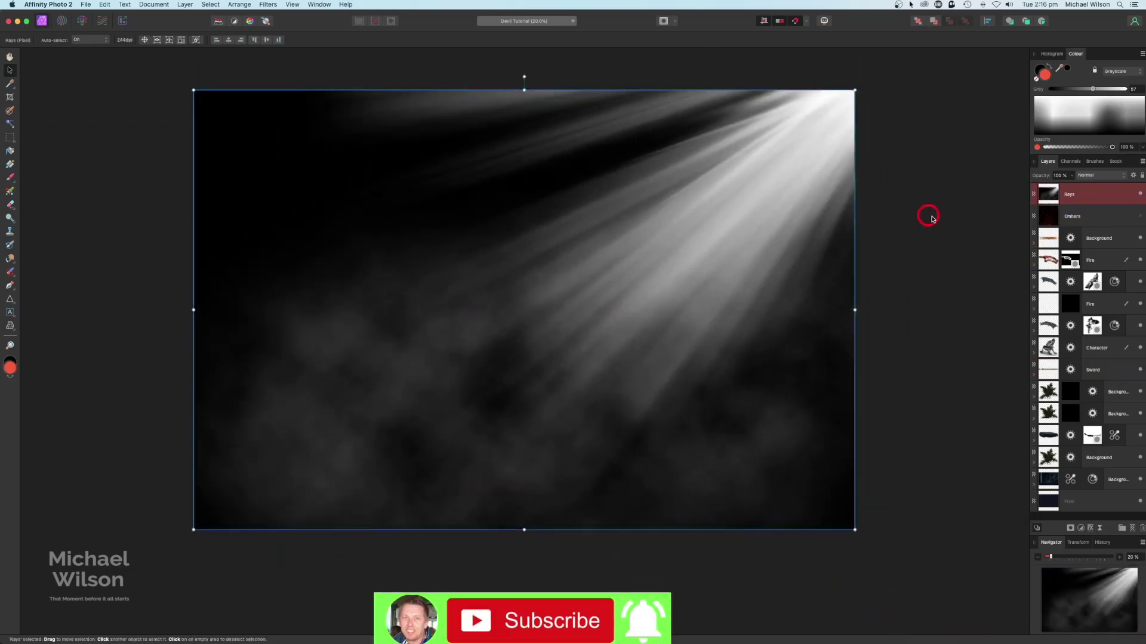
Step: Set the Rays layer to Screen blend mode and enlarge it so the light source lies beyond the canvas's upper-right corner
left_click(1098, 175)
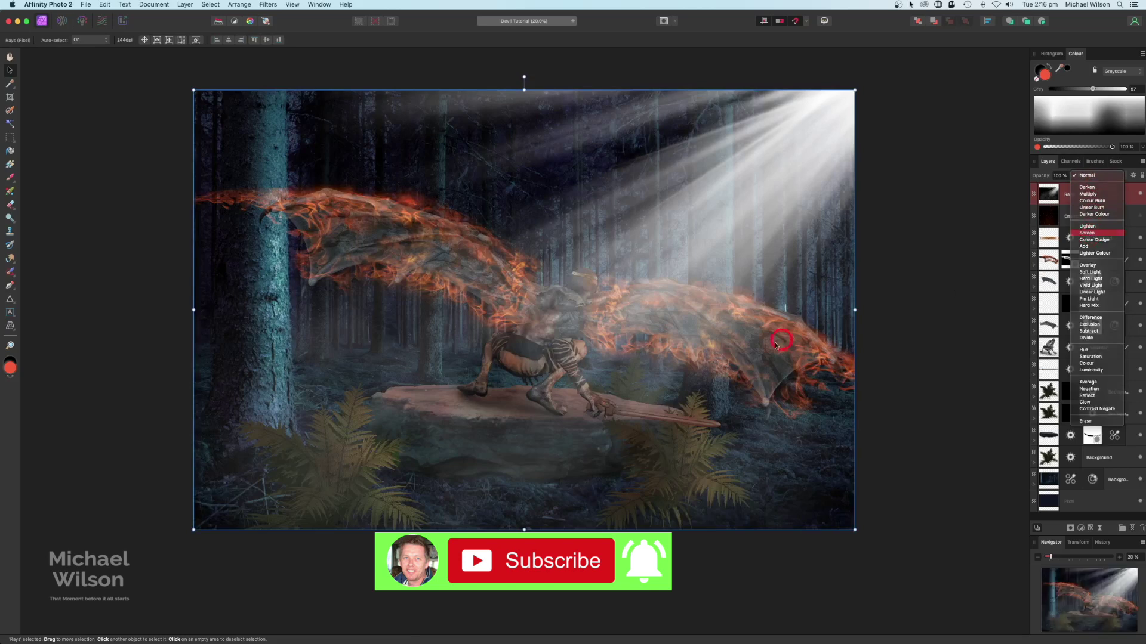
left_click(1086, 232)
scroll(561, 373, "up", 3)
scroll(561, 373, "right", 2)
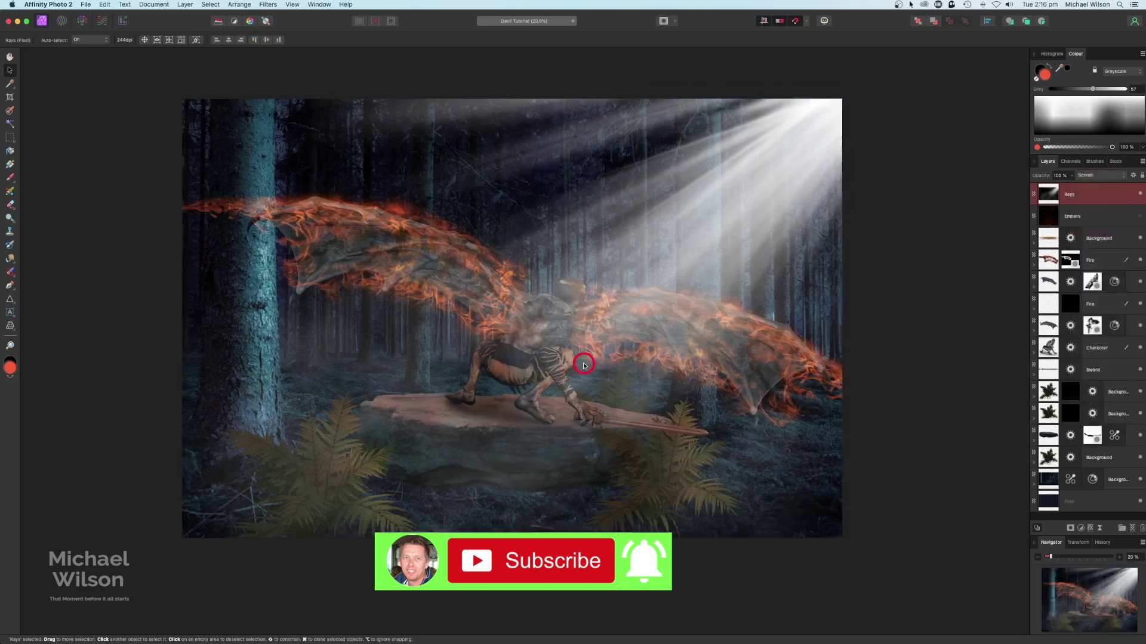
left_click_drag(812, 160, 941, 76)
scroll(854, 217, "up", 3)
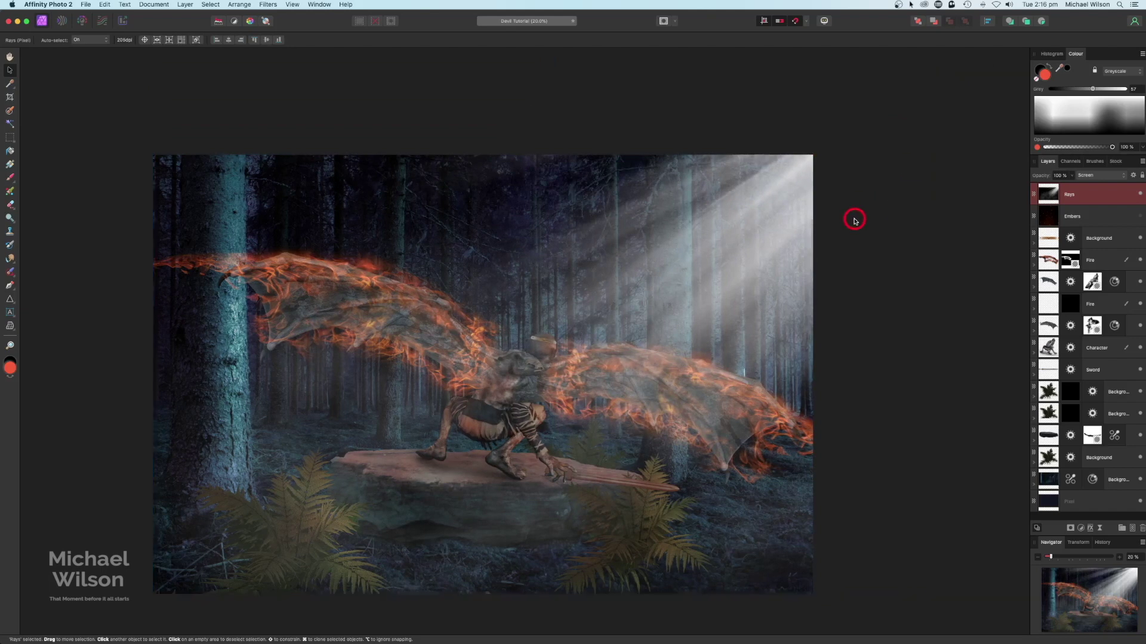
scroll(855, 217, "right", 3)
left_click_drag(872, 131, 964, 69)
left_click_drag(877, 197, 865, 188)
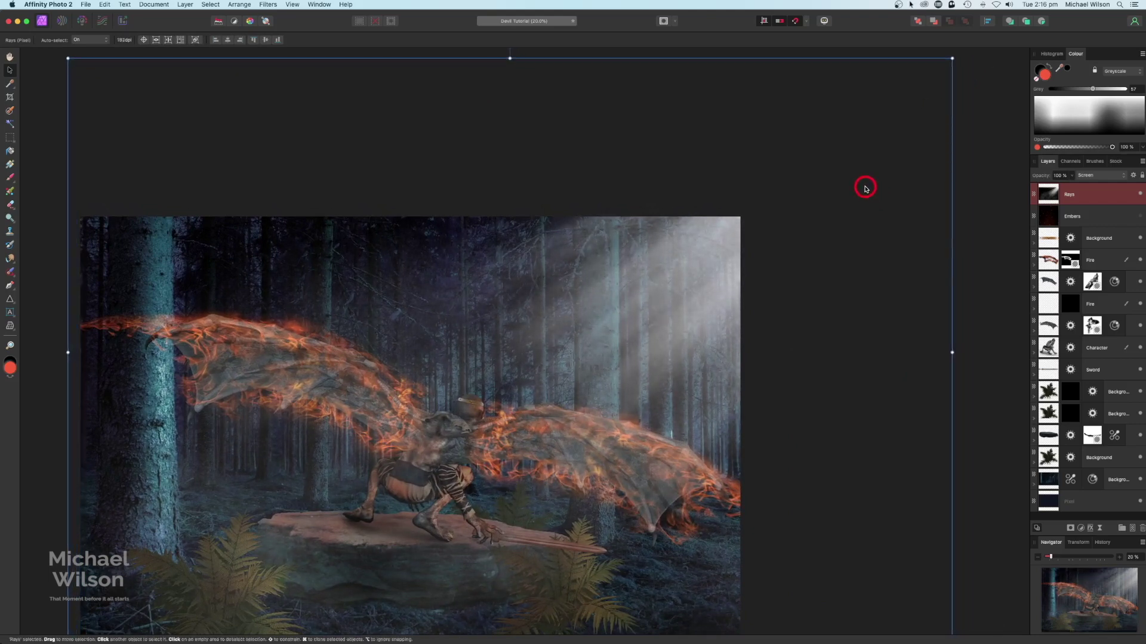
key("super+0")
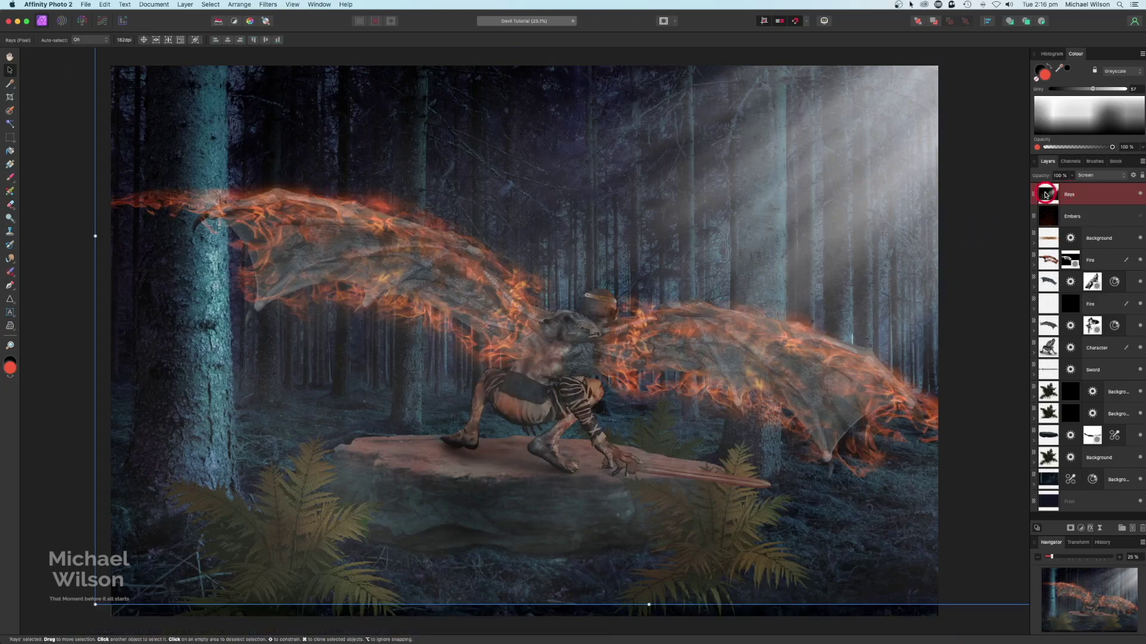
Step: Add a Recolour adjustment and nest it inside the Rays layer so that it tints only the light rays
left_click_drag(1045, 195, 1046, 501)
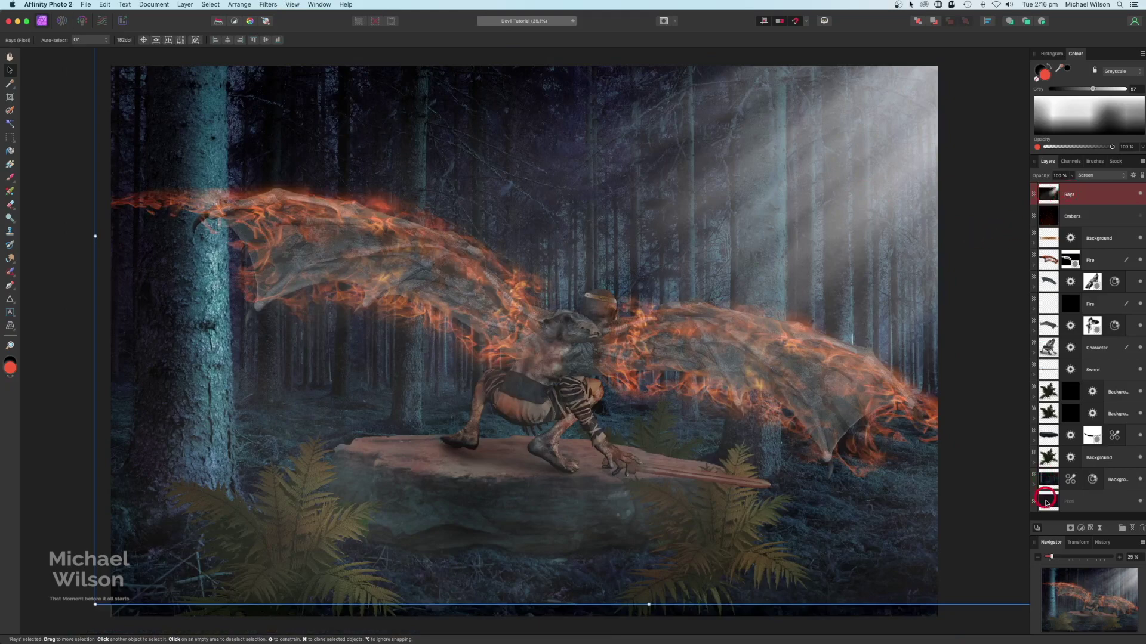
left_click(1081, 530)
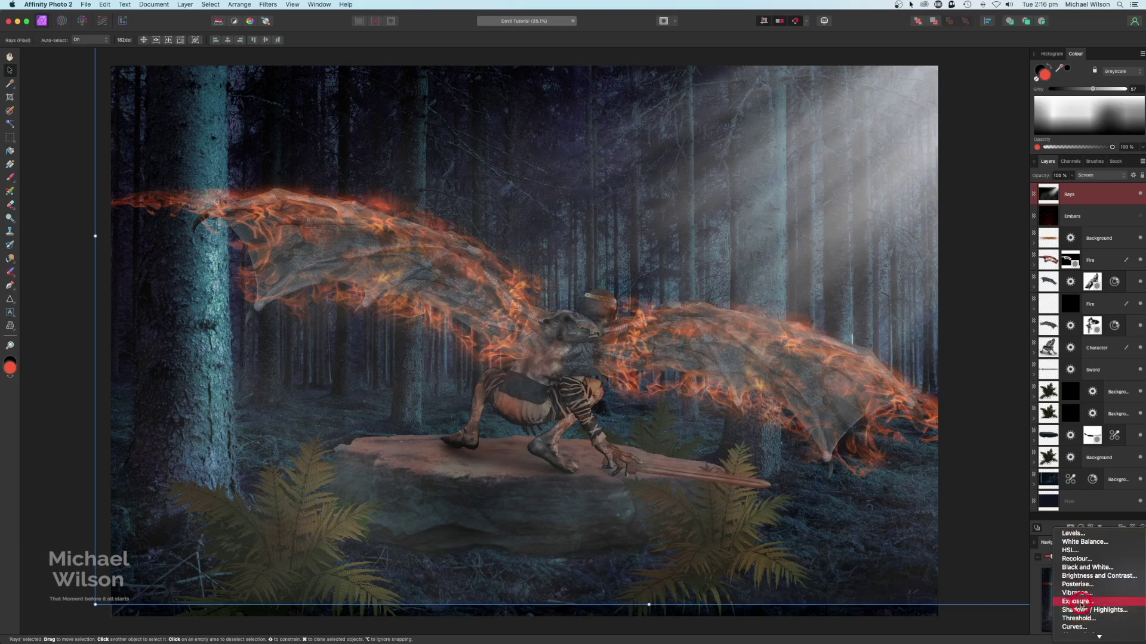
left_click(1076, 559)
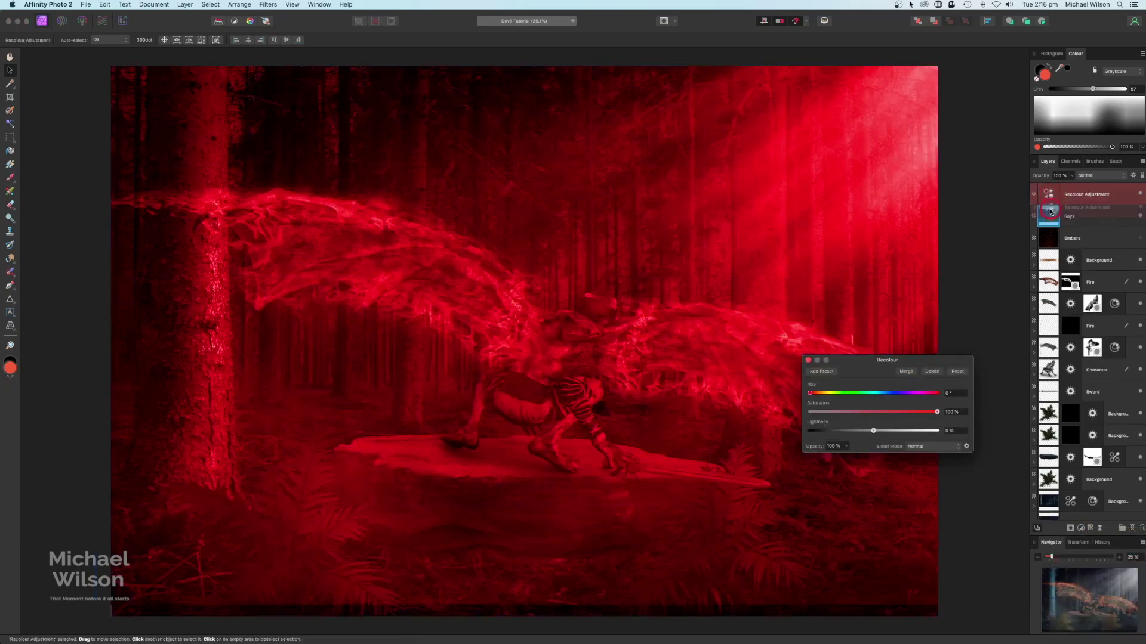
left_click_drag(1051, 197, 1048, 216)
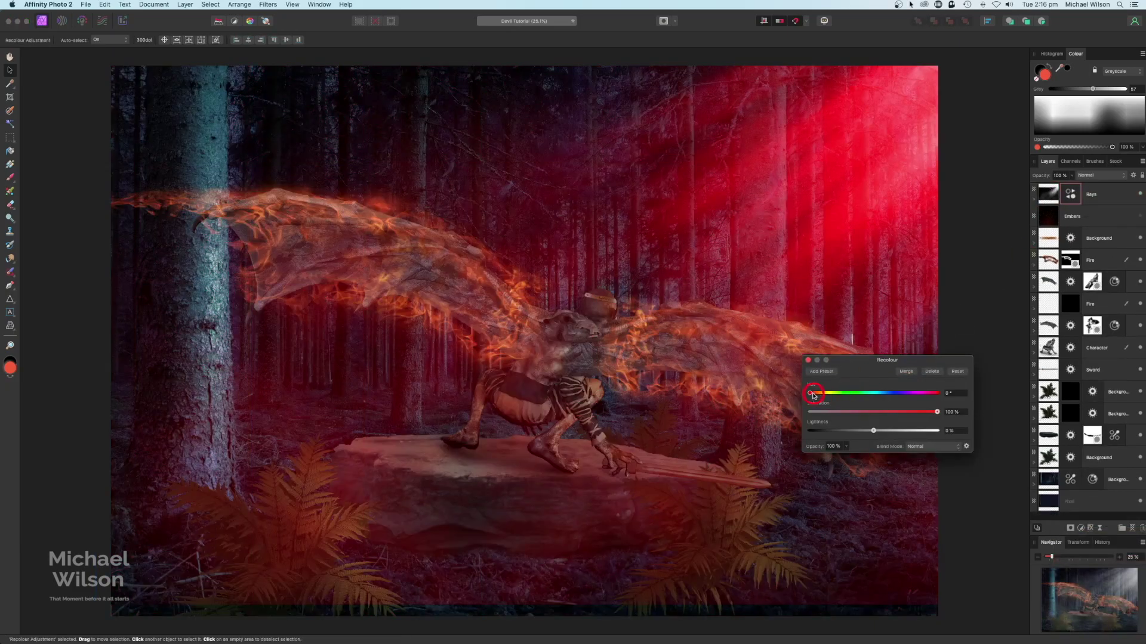
Step: Tint the light rays gold by setting the Recolour adjustment to about 41° hue, 51% saturation and 71% opacity
mouse_move(812, 394)
left_mouse_down()
mouse_move(857, 398)
mouse_move(825, 398)
left_mouse_up()
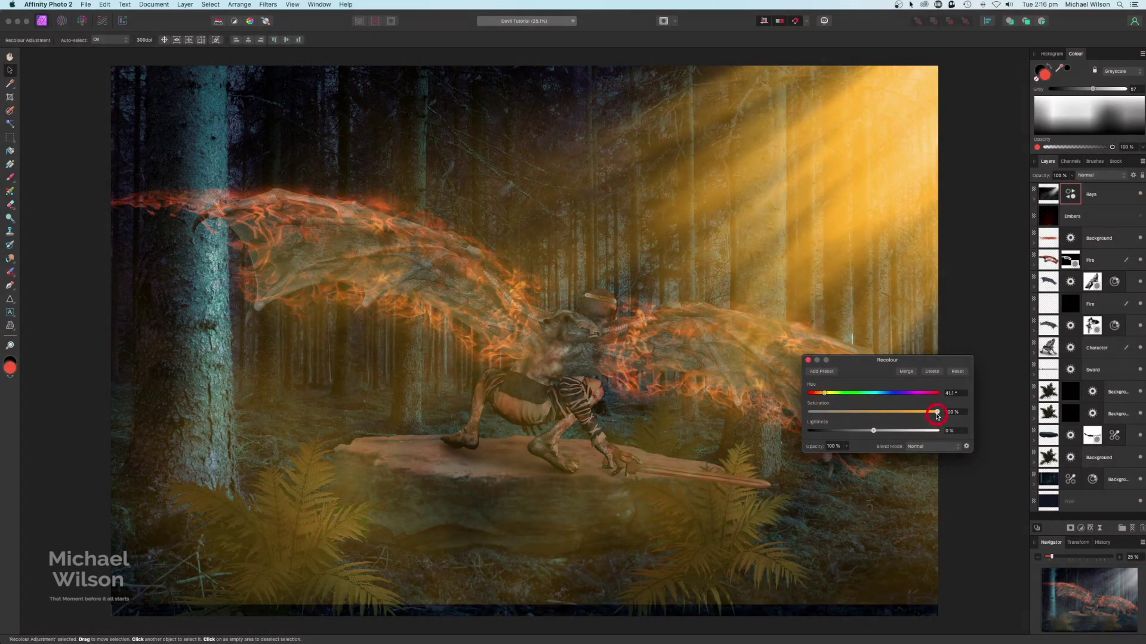
left_click_drag(937, 416, 874, 412)
left_click(1072, 176)
left_click_drag(1072, 187, 1051, 188)
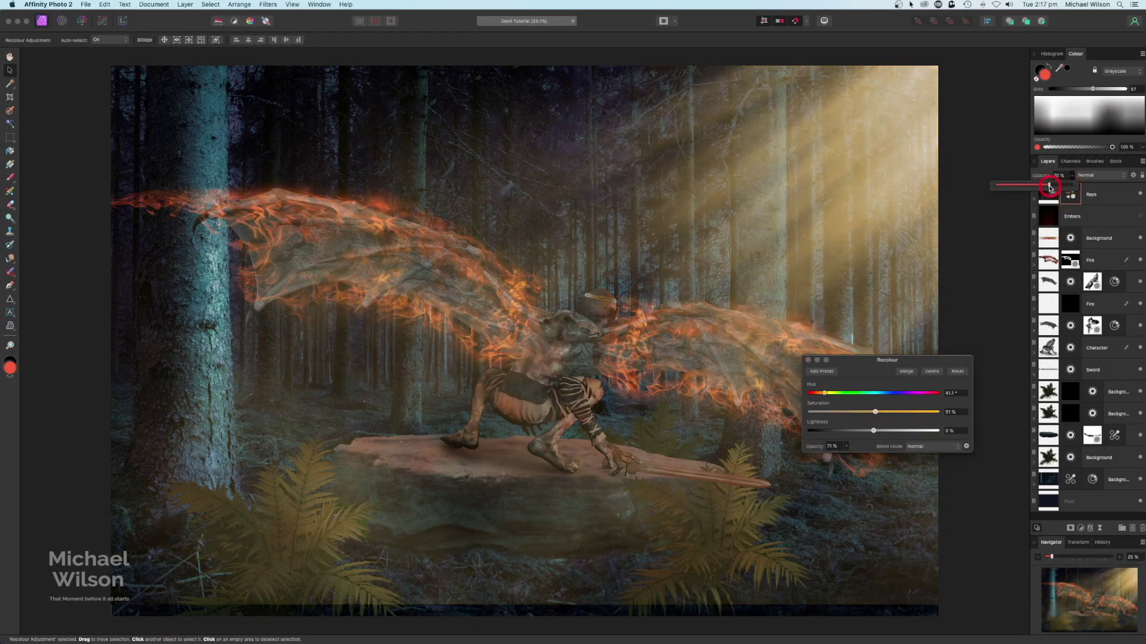
left_click(806, 361)
left_click(931, 333)
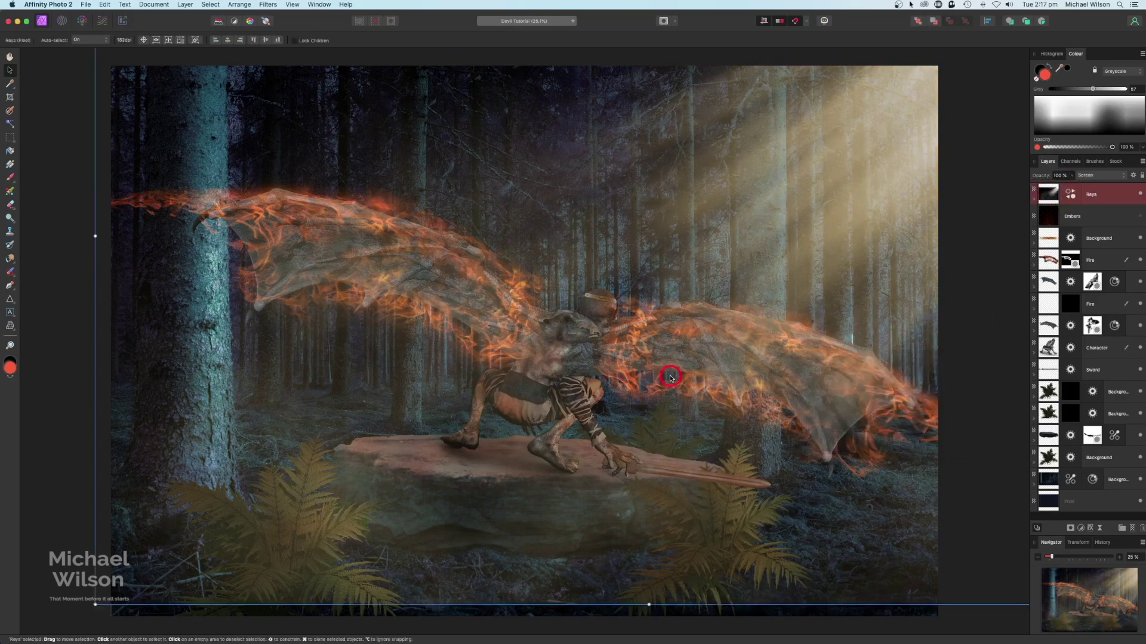
Step: Stretch the lower edge of the Rays layer to the bottom edge of the canvas and deselect it
key("super+minus")
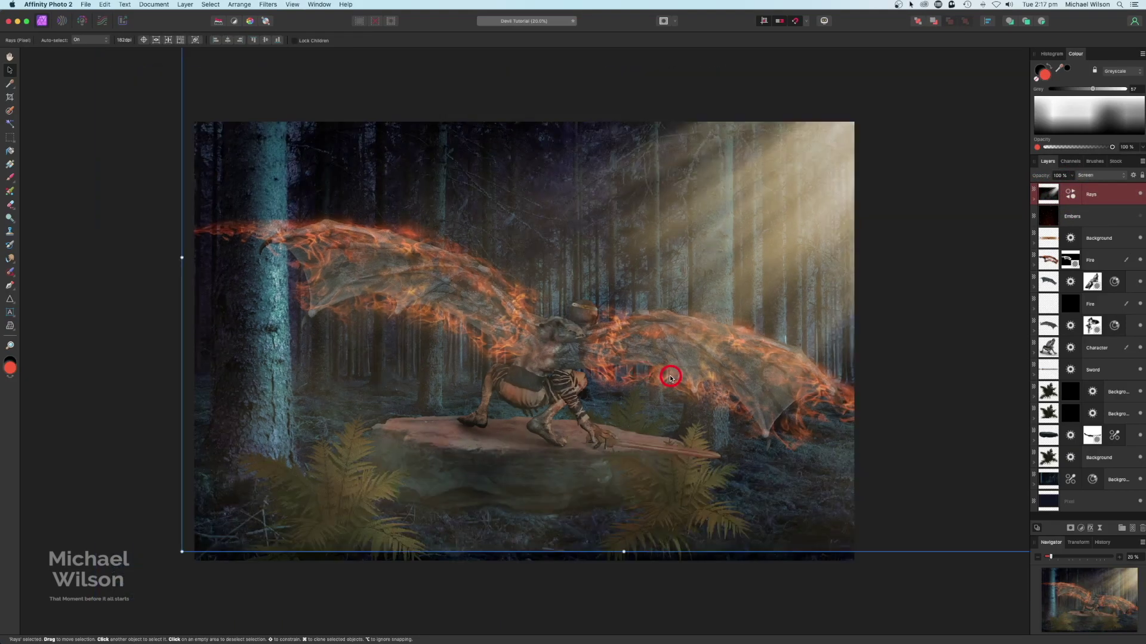
left_click_drag(623, 552, 624, 561)
left_click(543, 606)
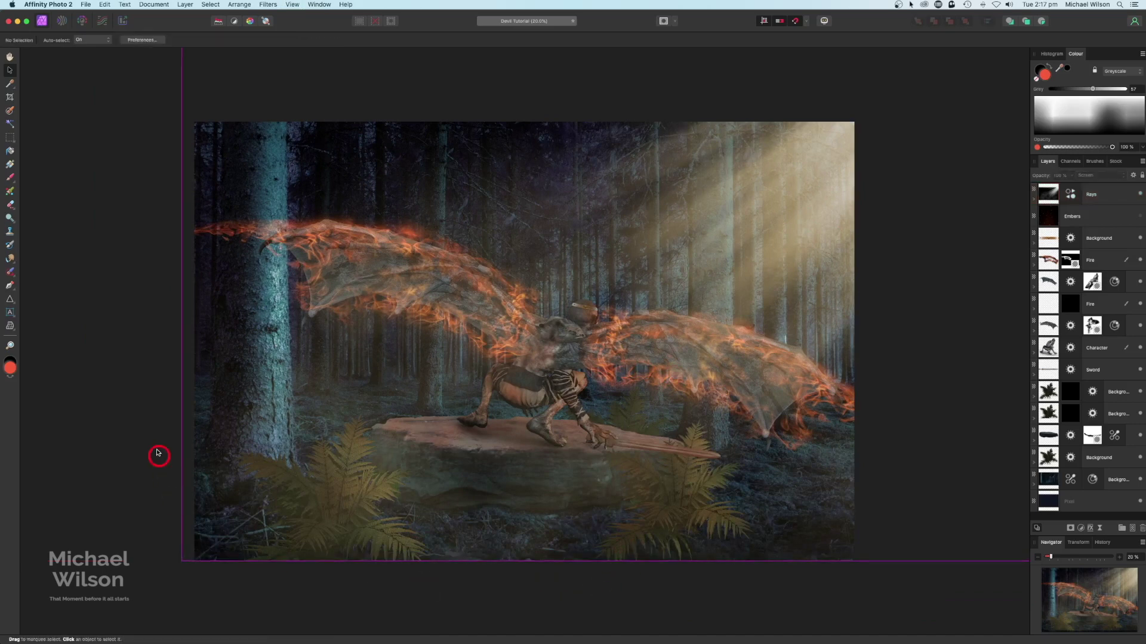
Step: Show the Embers layer and set its blend mode to Screen
left_click(1140, 217)
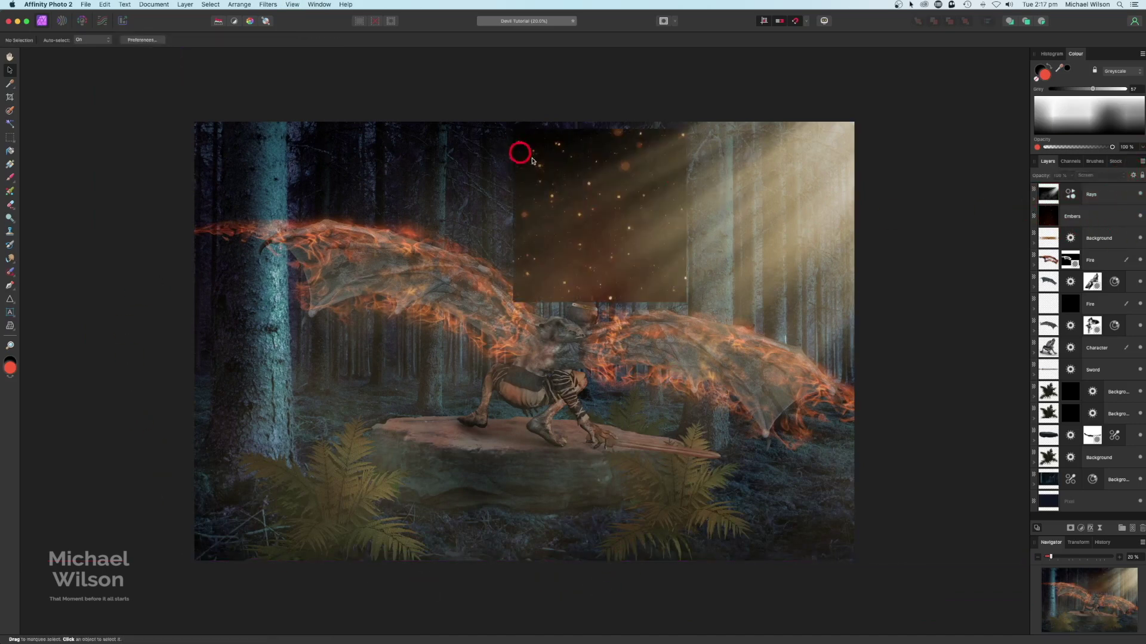
left_click(1094, 218)
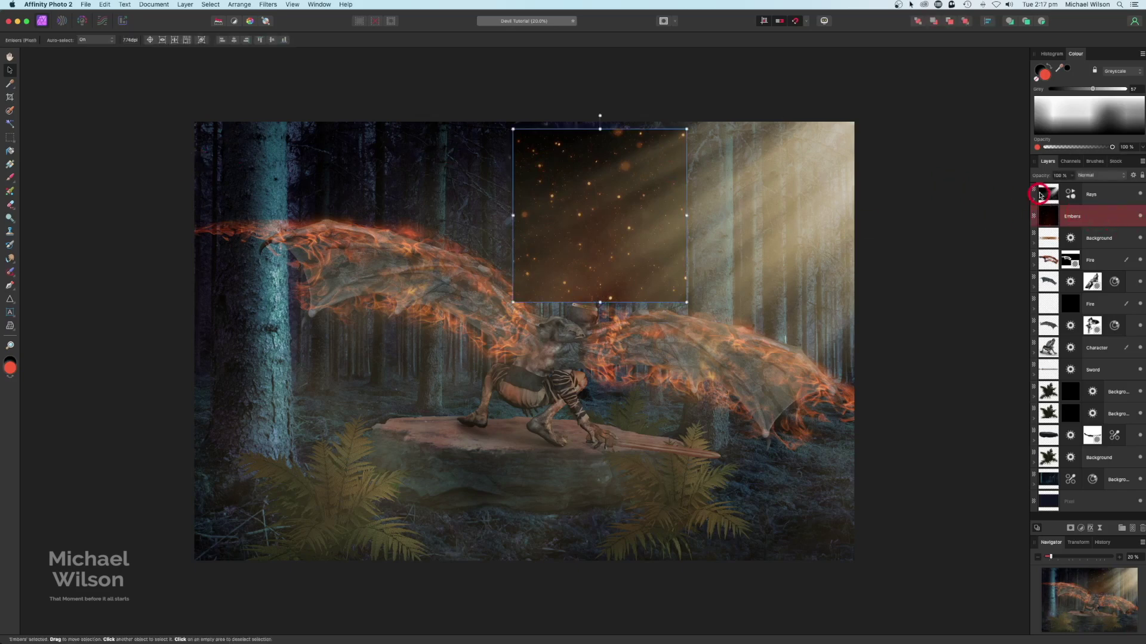
left_click(1093, 176)
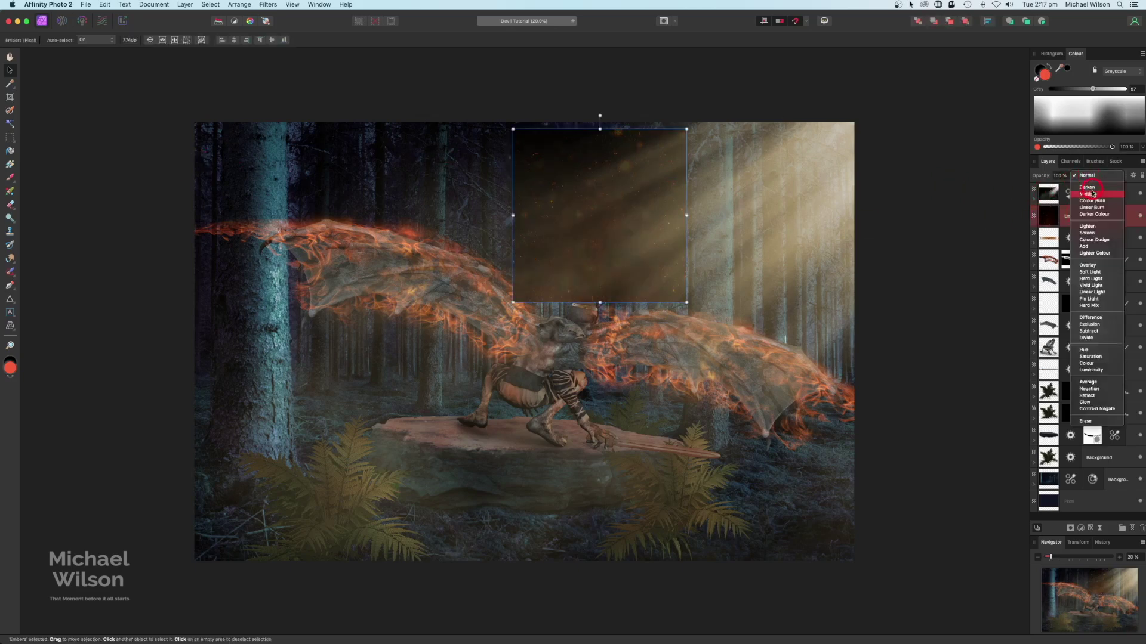
left_click(1089, 232)
Step: Enlarge, reposition and rotate the Embers layer diagonally so that it spreads over most of the canvas
left_click_drag(664, 231, 965, 151)
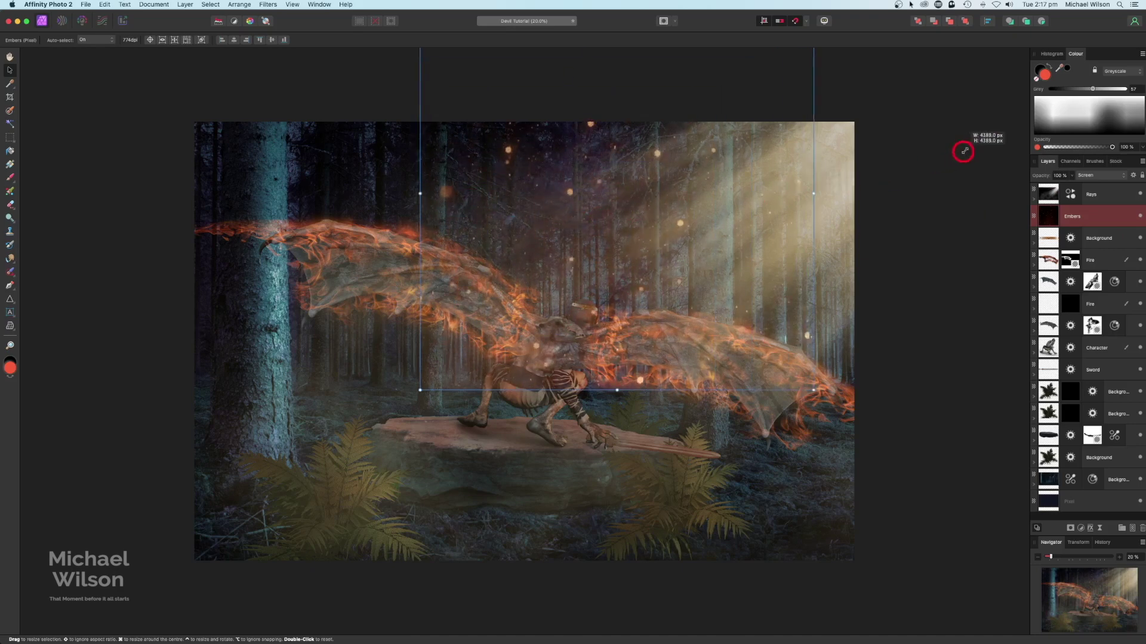
left_click_drag(667, 250, 744, 342)
left_click_drag(497, 476, 366, 561)
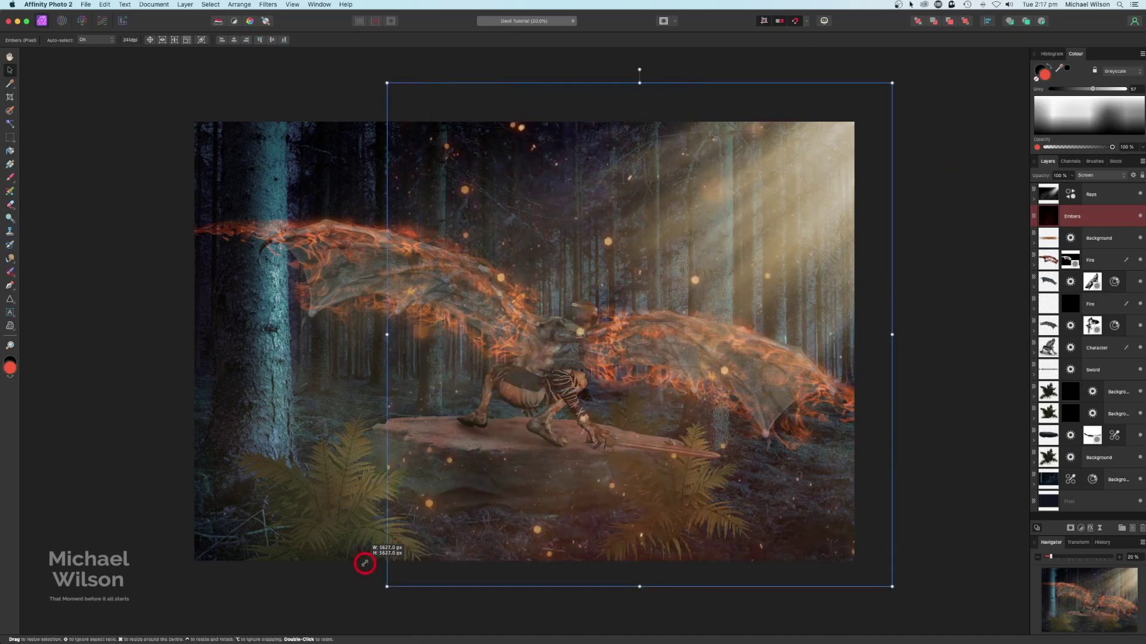
left_click_drag(509, 481, 541, 461)
left_click_drag(540, 460, 471, 465)
left_click_drag(602, 63, 759, 233)
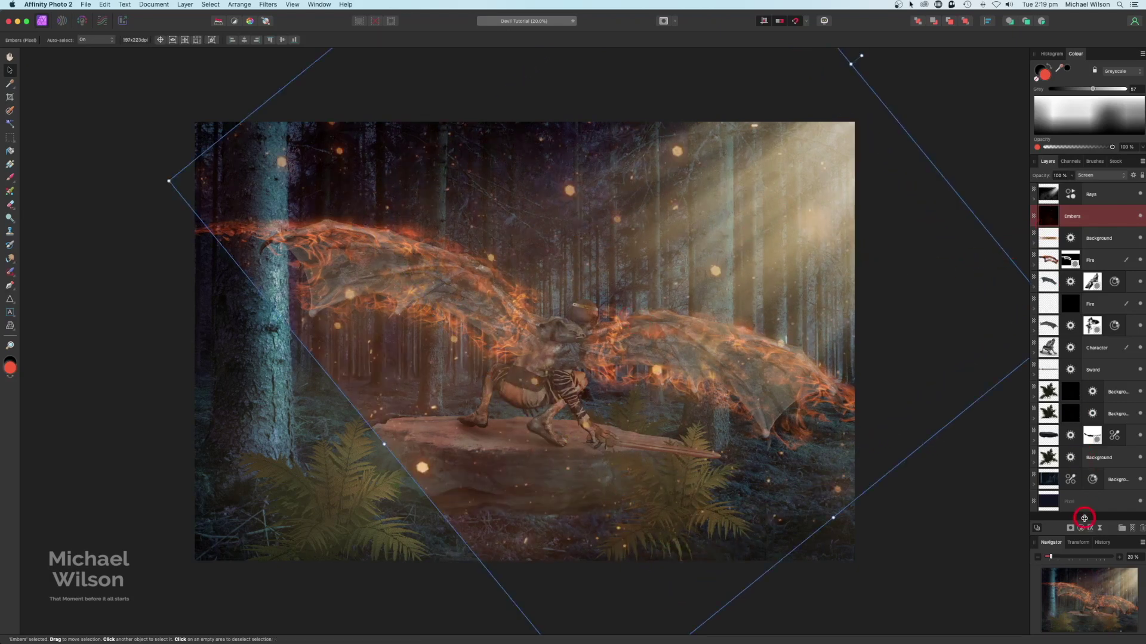
Step: Mask the Embers layer with a diagonal linear gradient that fades the embers toward the canvas's lower-left corner
left_click(1069, 528)
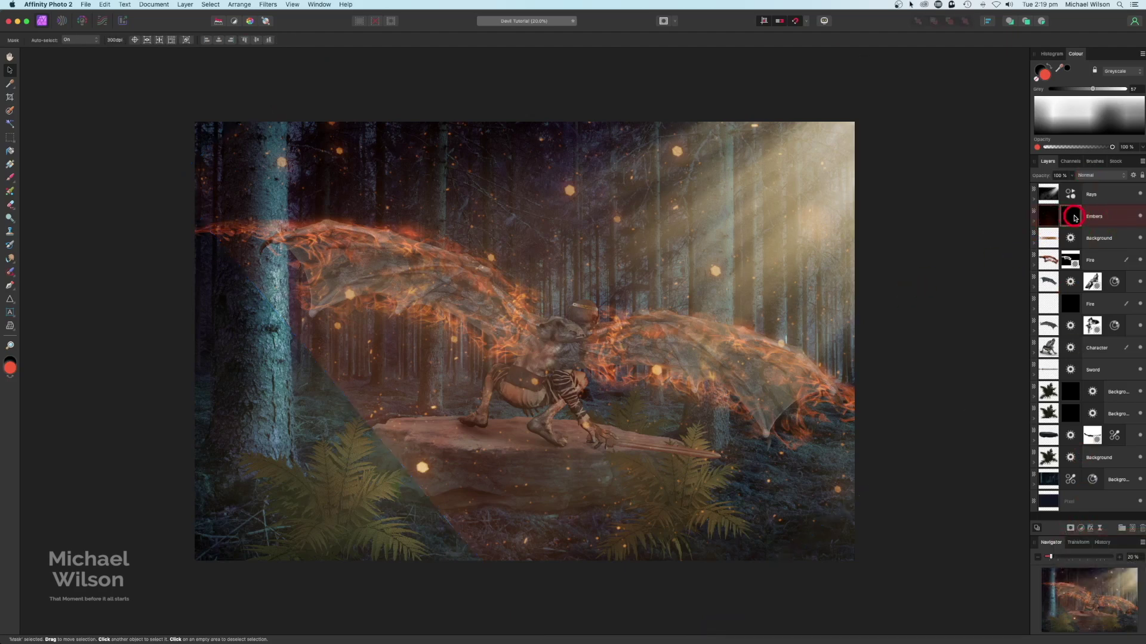
left_click(10, 165)
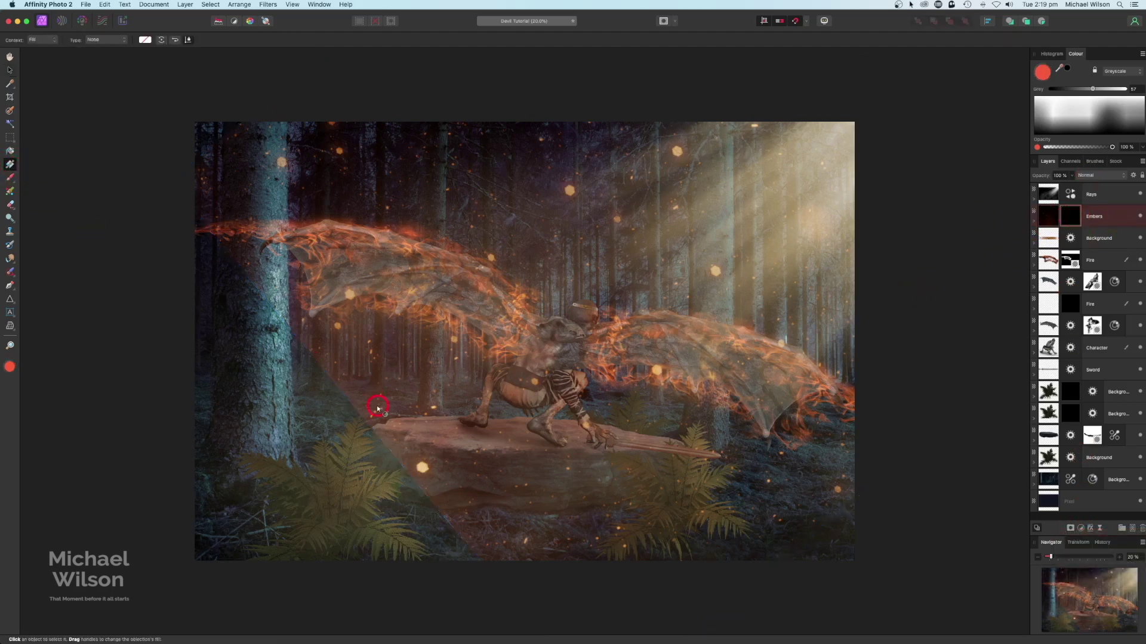
left_click_drag(347, 425, 835, 139)
left_click_drag(301, 474, 354, 476)
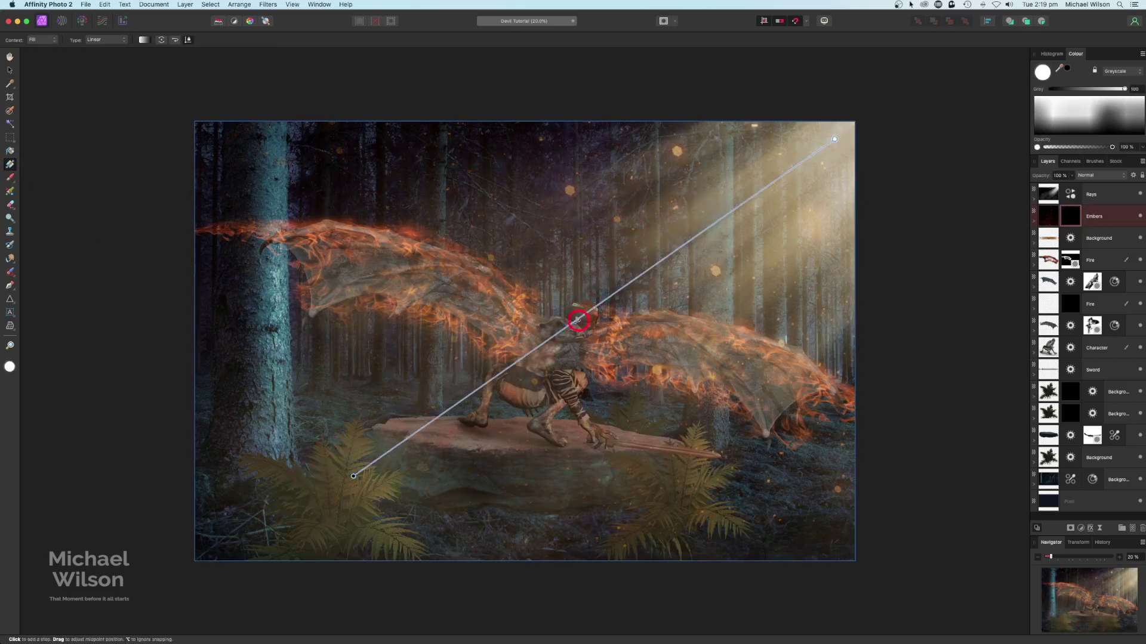
left_click(10, 58)
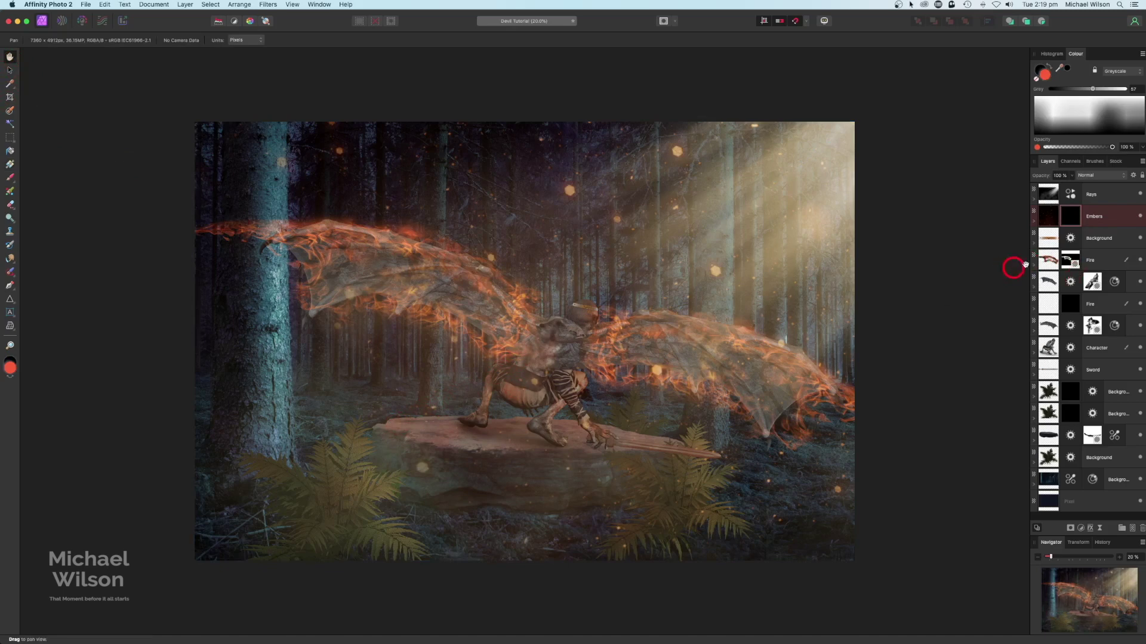
Step: Erase the large distracting sparks on the Embers layer among the trees, near the wing tips and on the rock
left_click(1053, 218)
left_click(10, 205)
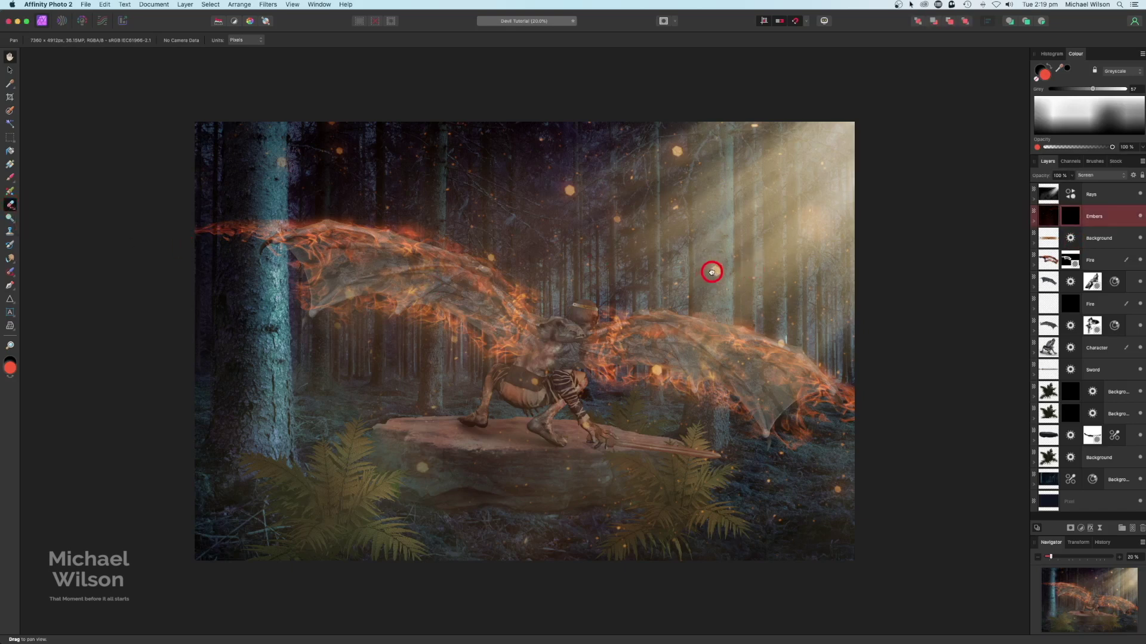
left_click_drag(574, 193, 574, 189)
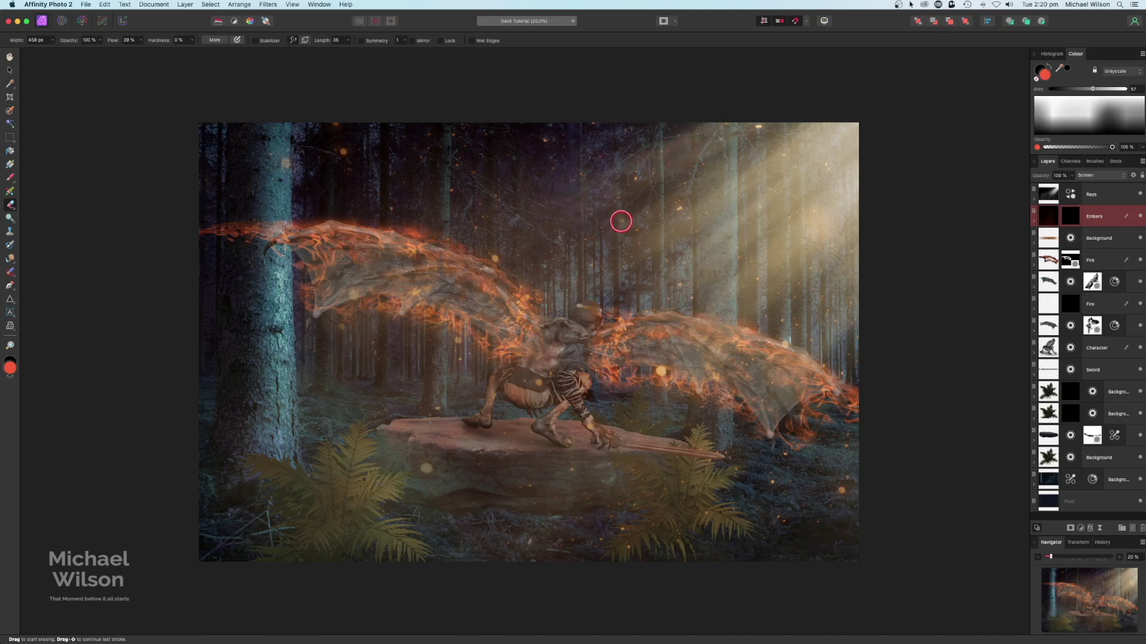
left_click(282, 167)
left_click_drag(347, 153, 335, 140)
left_click_drag(483, 251, 503, 255)
left_click(850, 491)
left_click(424, 474)
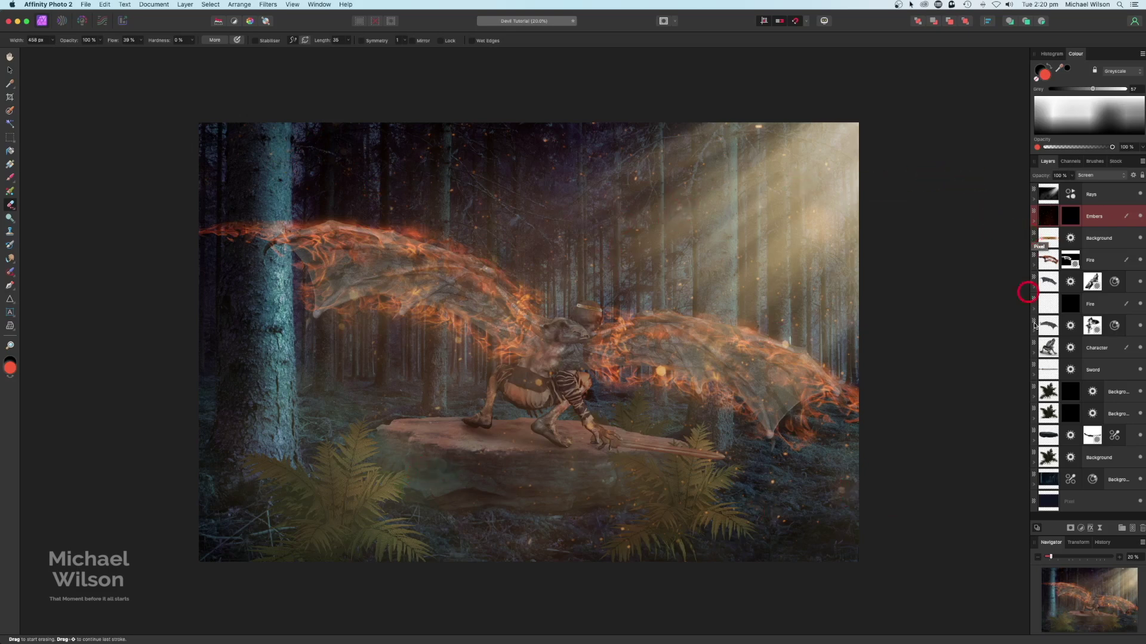
Step: Add a strongly brightening Exposure adjustment to the Character layer and invert its mask to hide the effect
left_click(1050, 350)
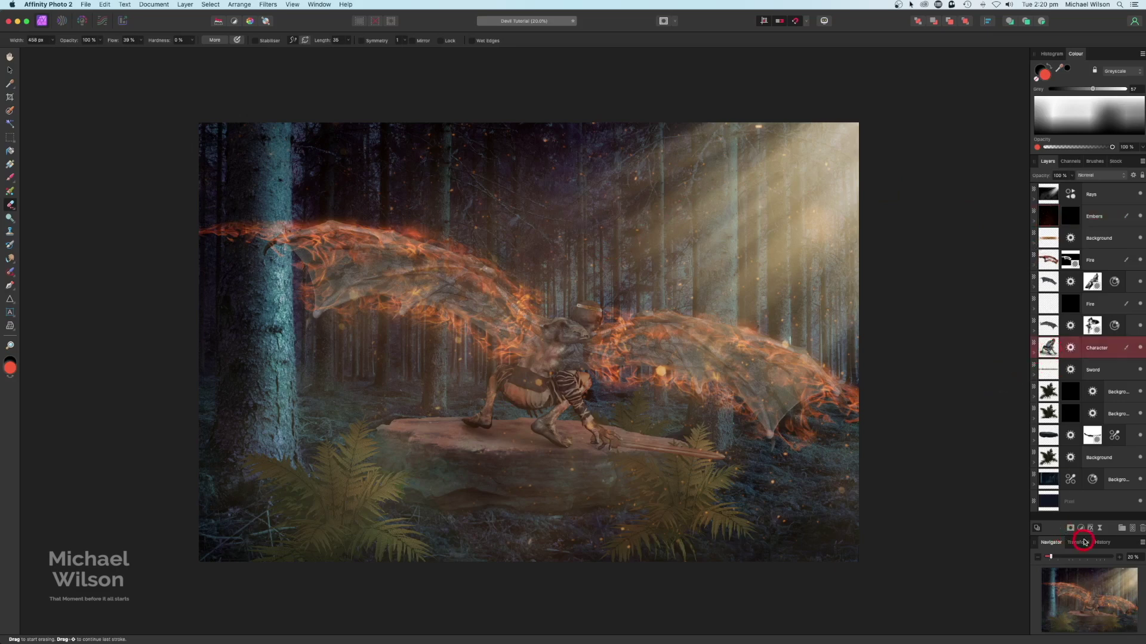
left_click(1081, 529)
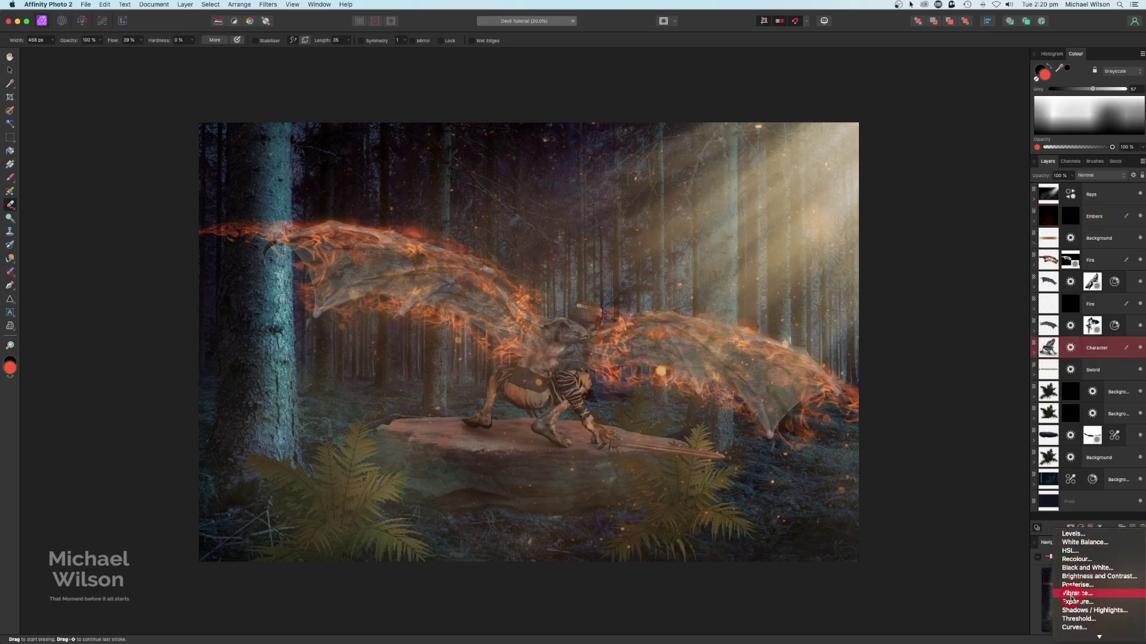
left_click(1071, 602)
left_click_drag(873, 424, 908, 424)
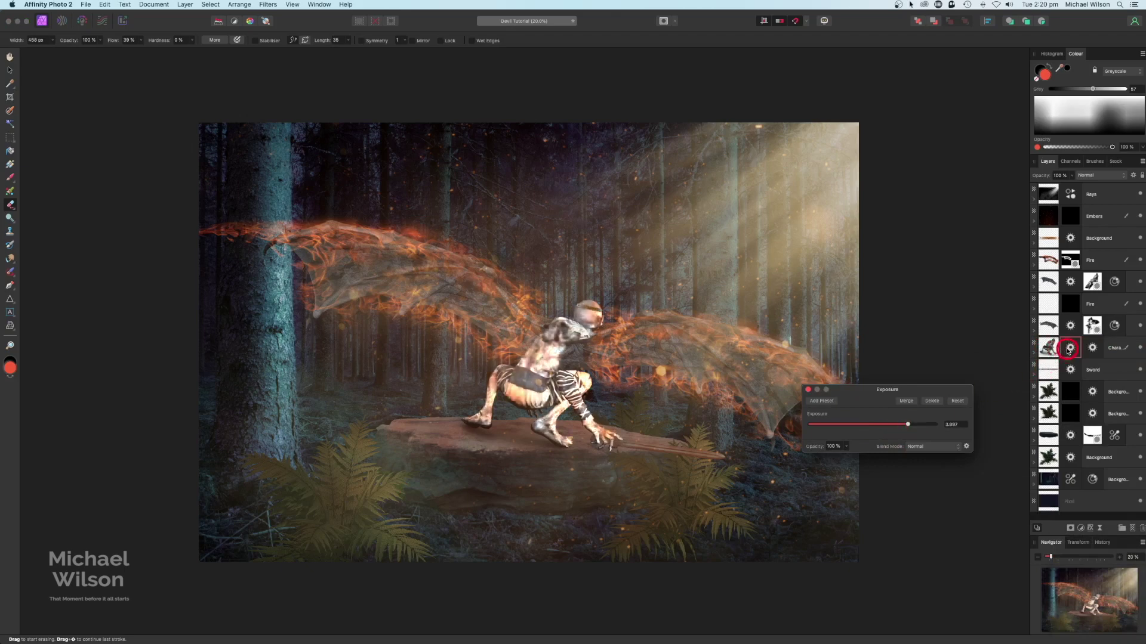
left_click(1068, 350)
key("super+i")
Step: Paint exposure highlights onto the character's head with a soft white brush about 136 px wide at 15% flow
left_click(10, 178)
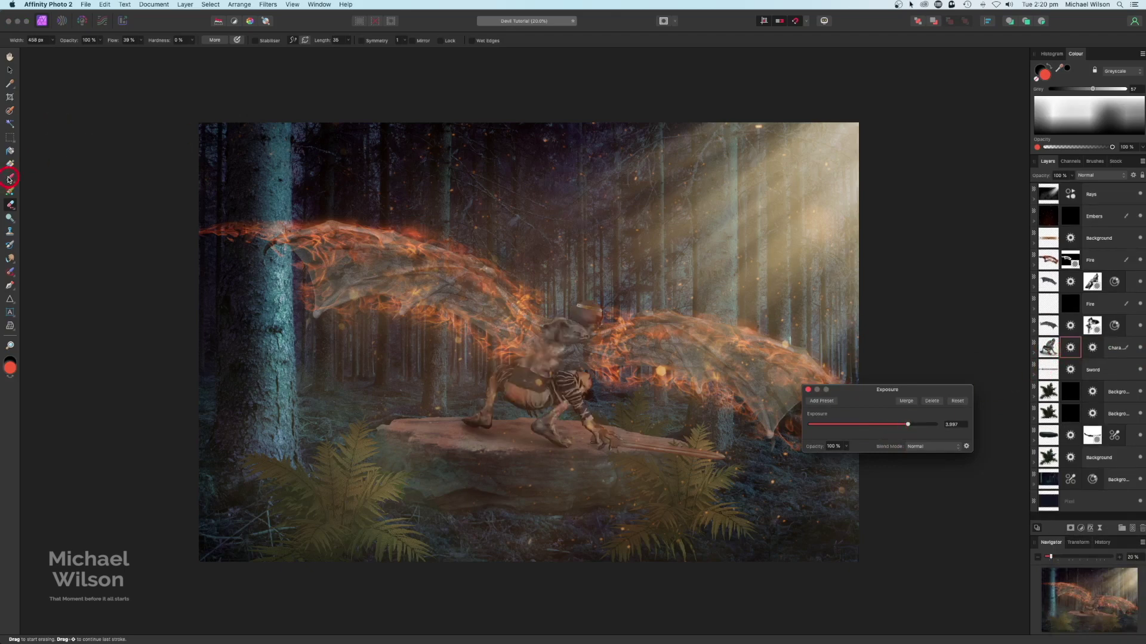
left_click_drag(134, 40, 116, 43)
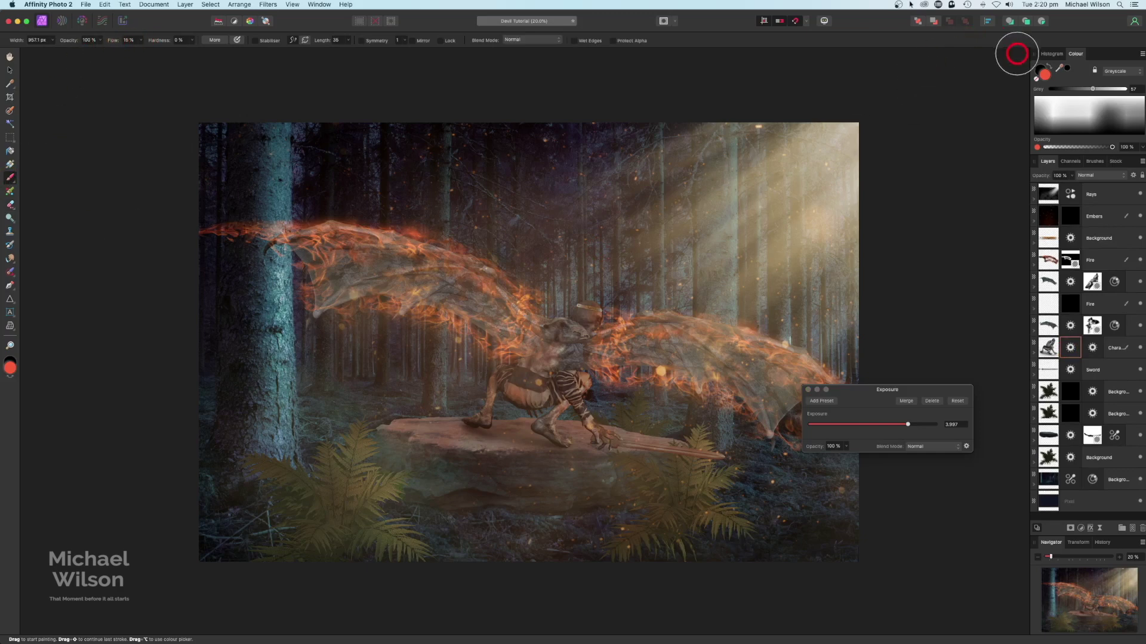
key("d")
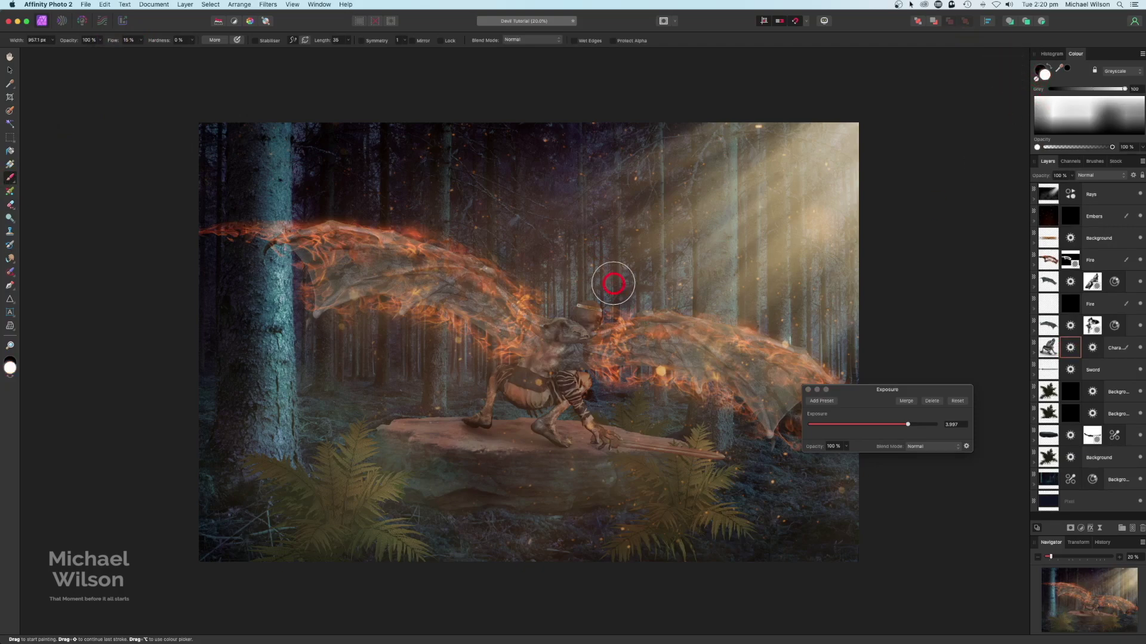
scroll(614, 284, "up", 5)
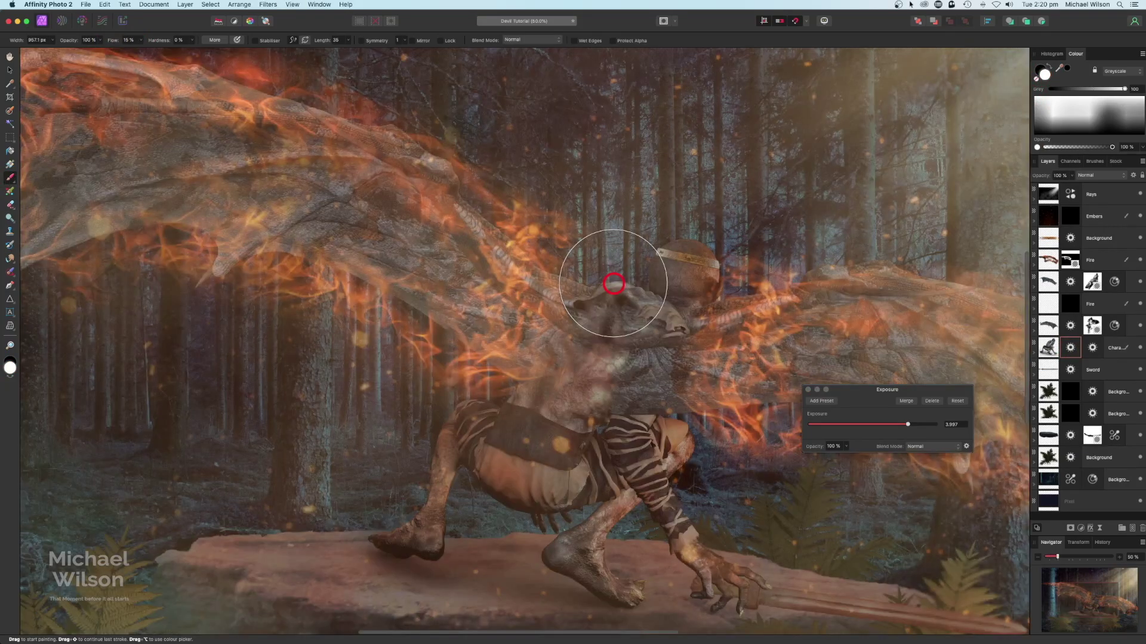
key("bracketleft")
key("bracketleft")
key("bracketleft")
key("bracketleft")
key("bracketleft")
key("bracketleft")
key("bracketleft")
key("bracketleft")
key("bracketleft")
key("bracketleft")
key("bracketleft")
key("bracketleft")
key("bracketleft")
key("bracketleft")
key("bracketleft")
key("bracketleft")
key("bracketleft")
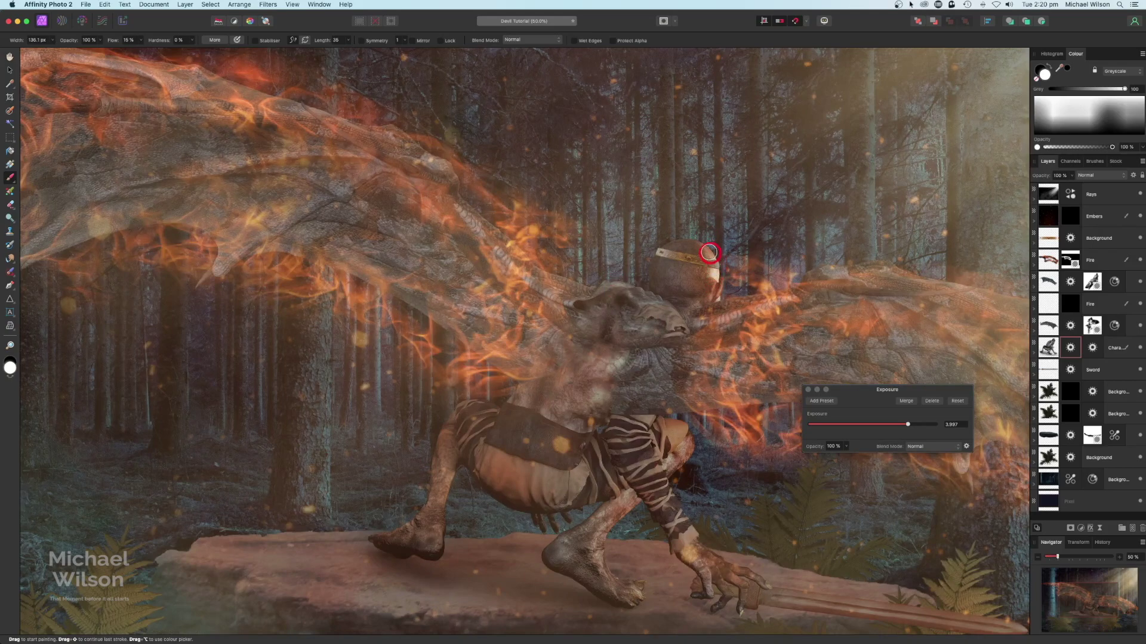
key("super+i")
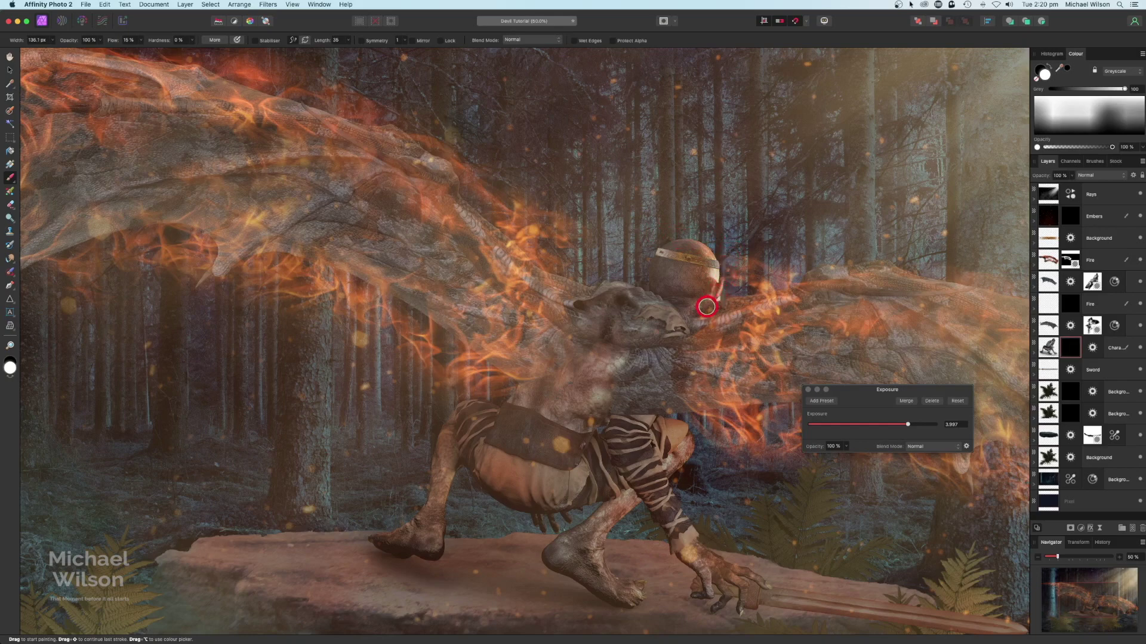
Step: Paint exposure highlights along the character's arm, hand and legs, and close the Exposure settings
mouse_move(699, 407)
left_mouse_down()
mouse_move(680, 431)
mouse_move(710, 553)
mouse_move(767, 583)
left_mouse_up()
mouse_move(643, 501)
left_mouse_down()
mouse_move(625, 520)
mouse_move(634, 591)
left_mouse_up()
left_click_drag(459, 470, 444, 539)
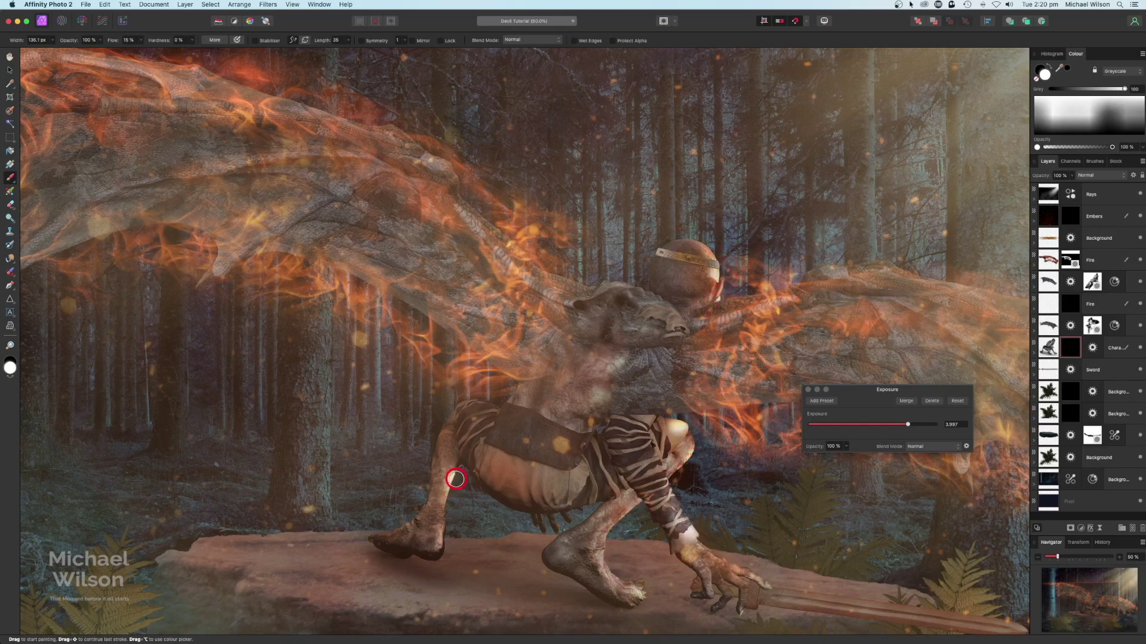
key("super+0")
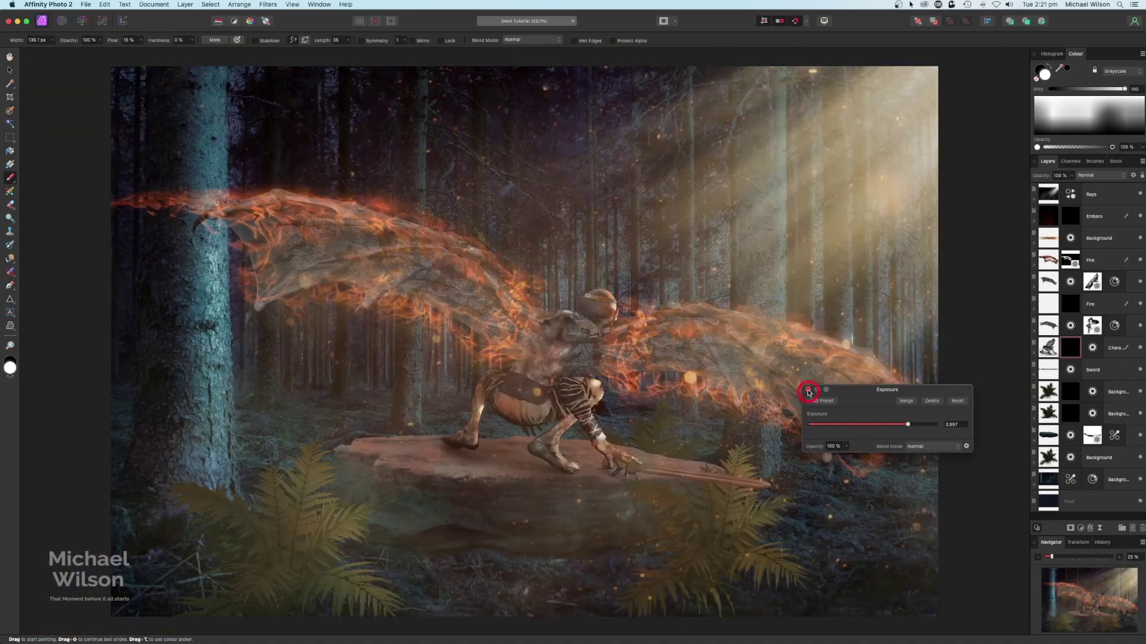
left_click(808, 389)
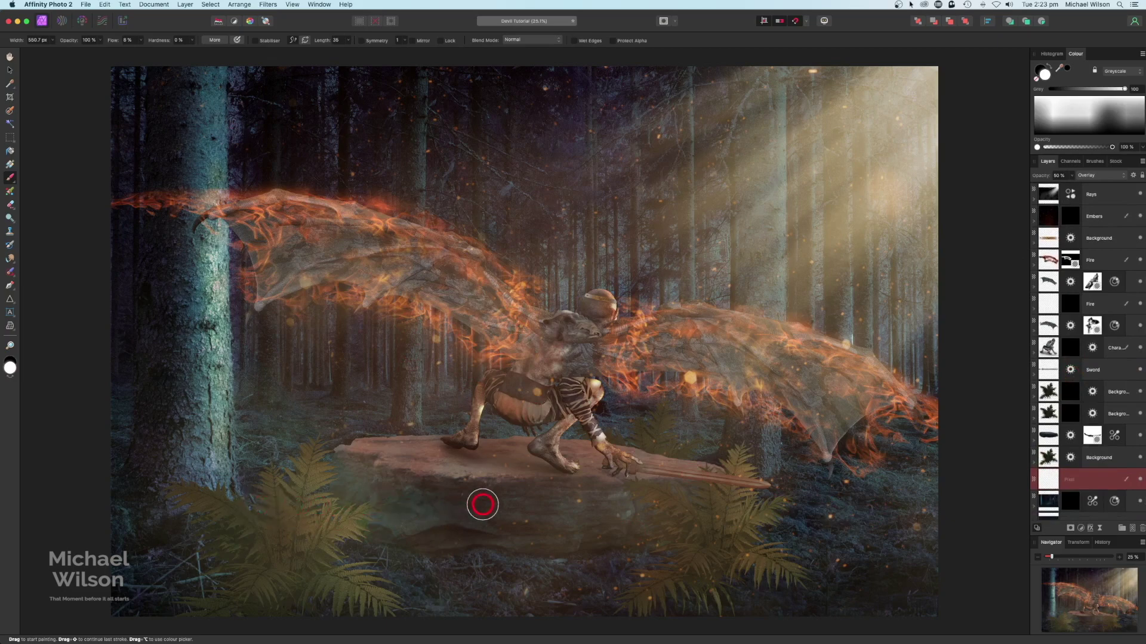
Step: Merge all visible layers into a new pixel layer above the Rays layer
left_click(1050, 195)
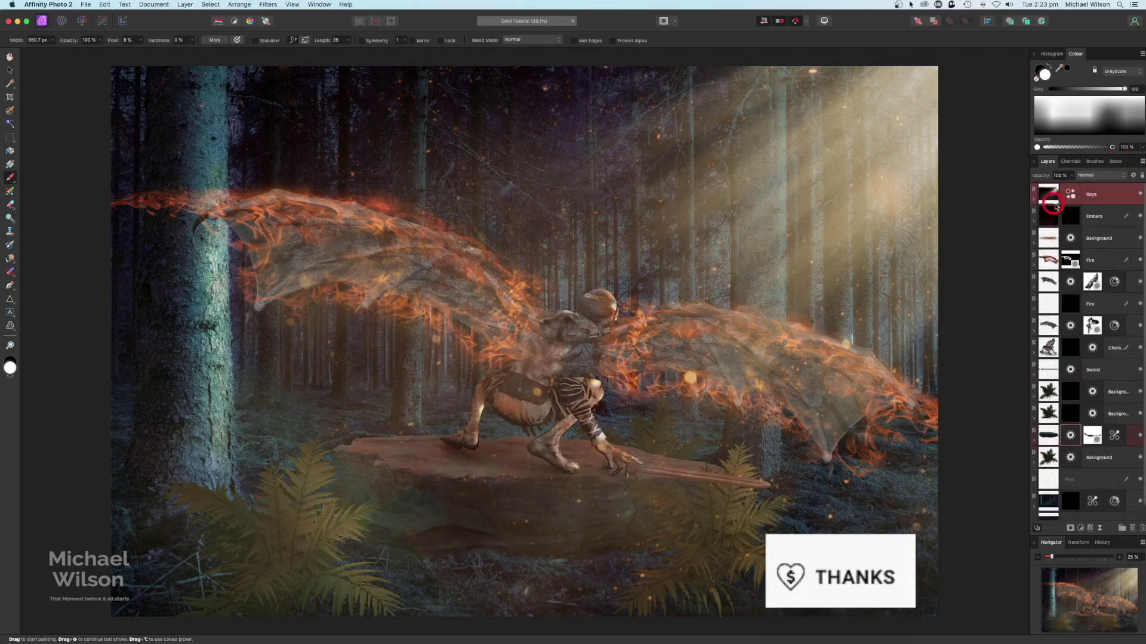
left_click(185, 5)
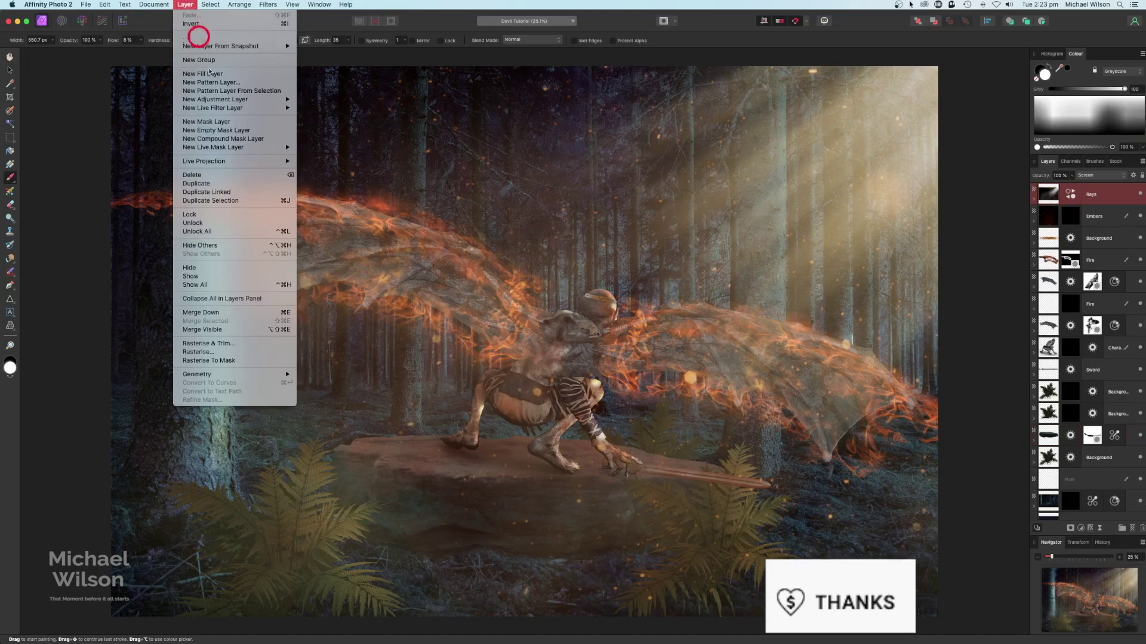
left_click(236, 333)
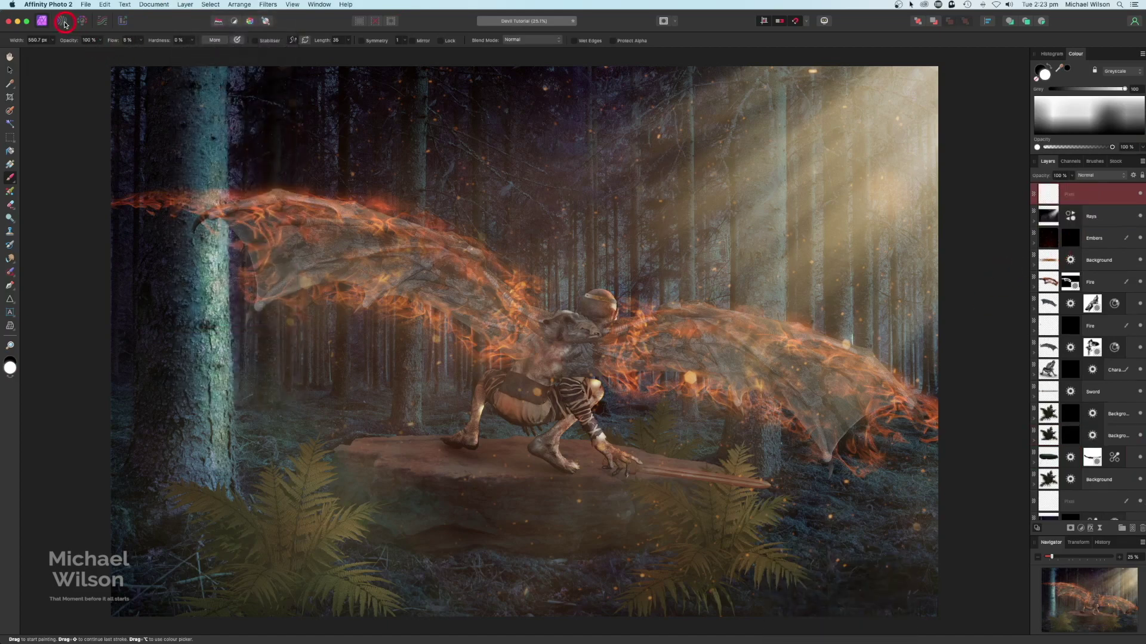
Step: Develop the merged layer with Clarity at about 61% and Detail Refinement at a 50% radius and about 53% amount
left_click(64, 22)
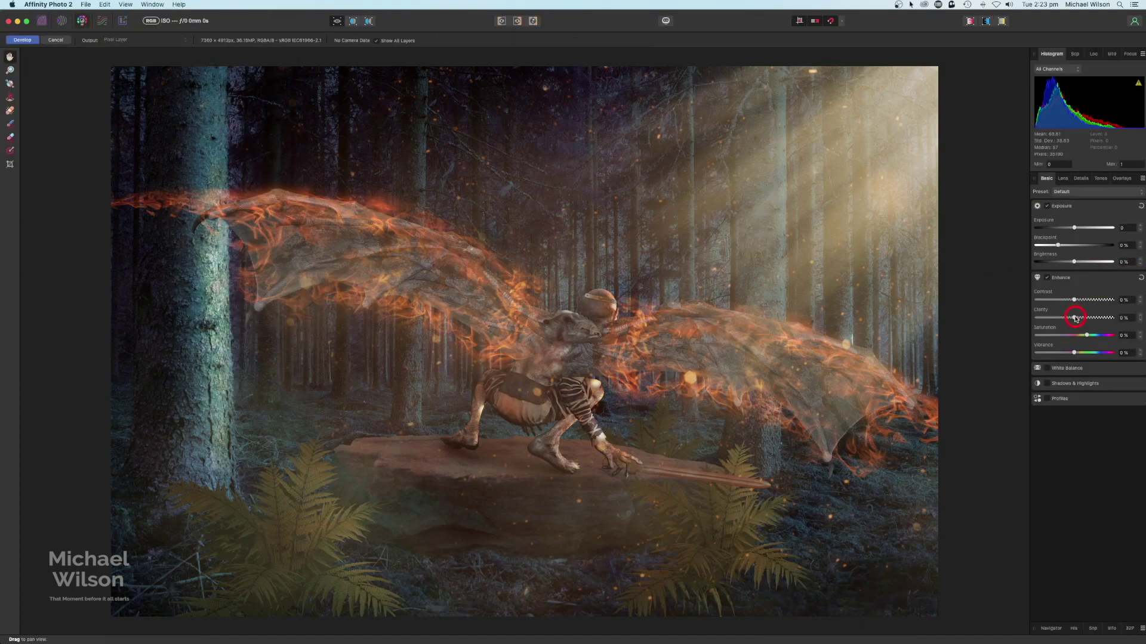
mouse_move(1074, 318)
left_mouse_down()
mouse_move(1101, 319)
mouse_move(1077, 314)
left_mouse_up()
left_click(1079, 179)
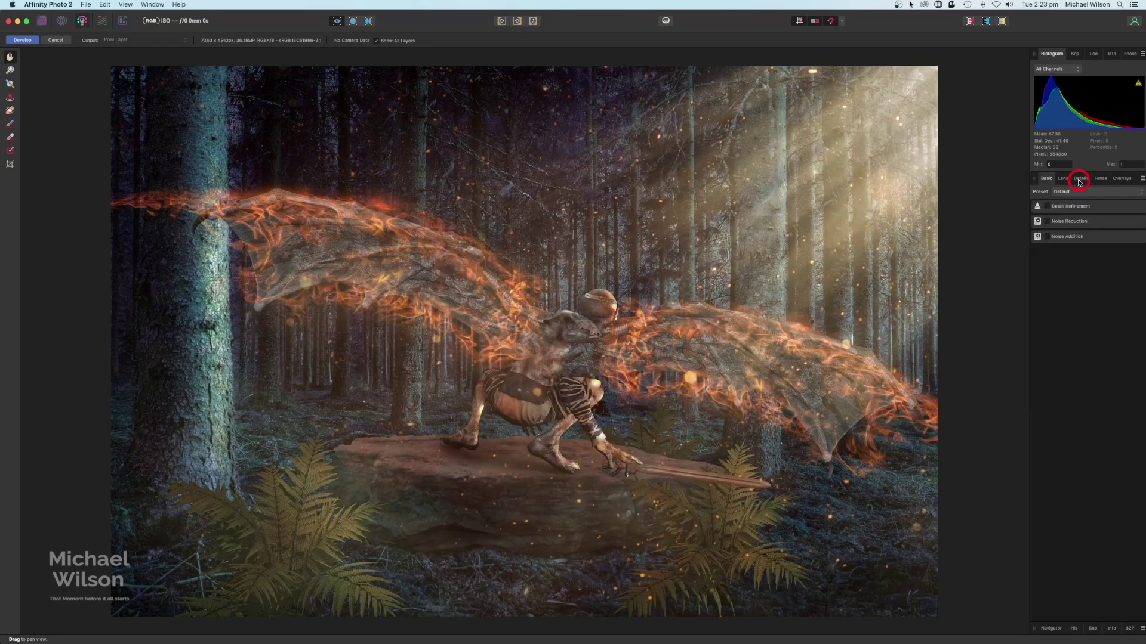
left_click(1048, 207)
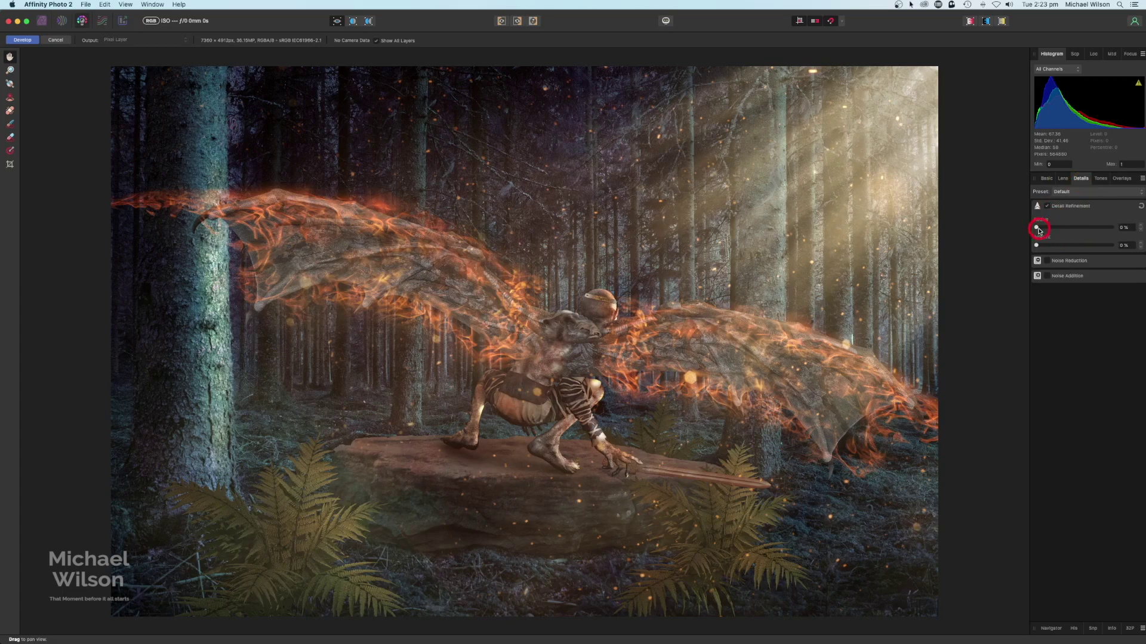
left_click_drag(1039, 230, 1077, 248)
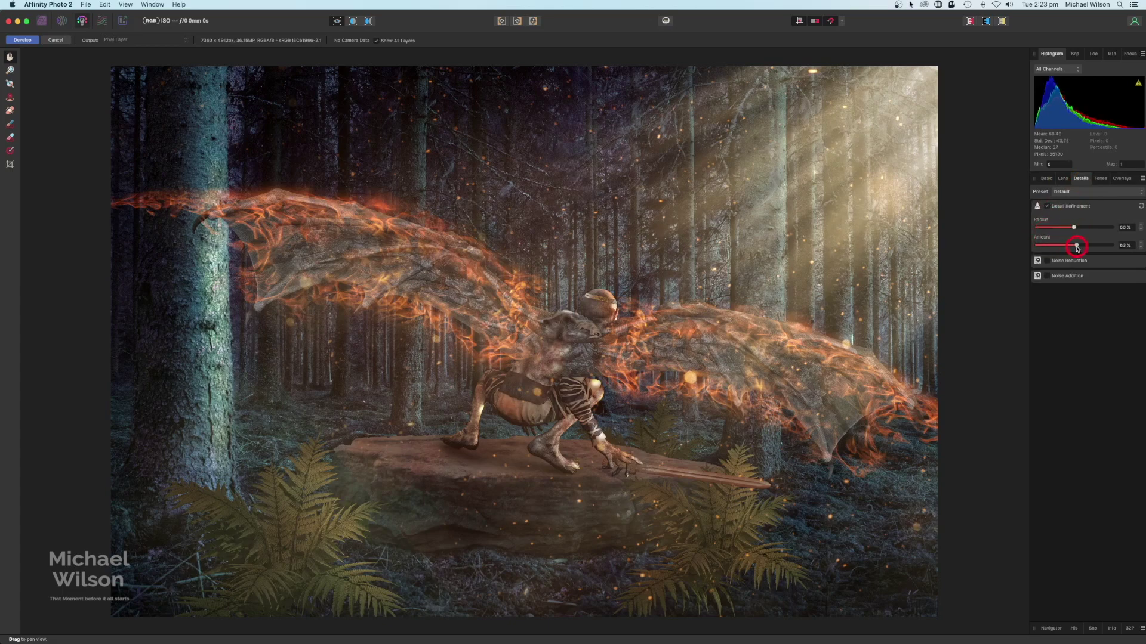
Step: Lower the Exposure to about -0.8, raise the Vibrance strongly, and apply the development to the merged layer
left_click(1047, 179)
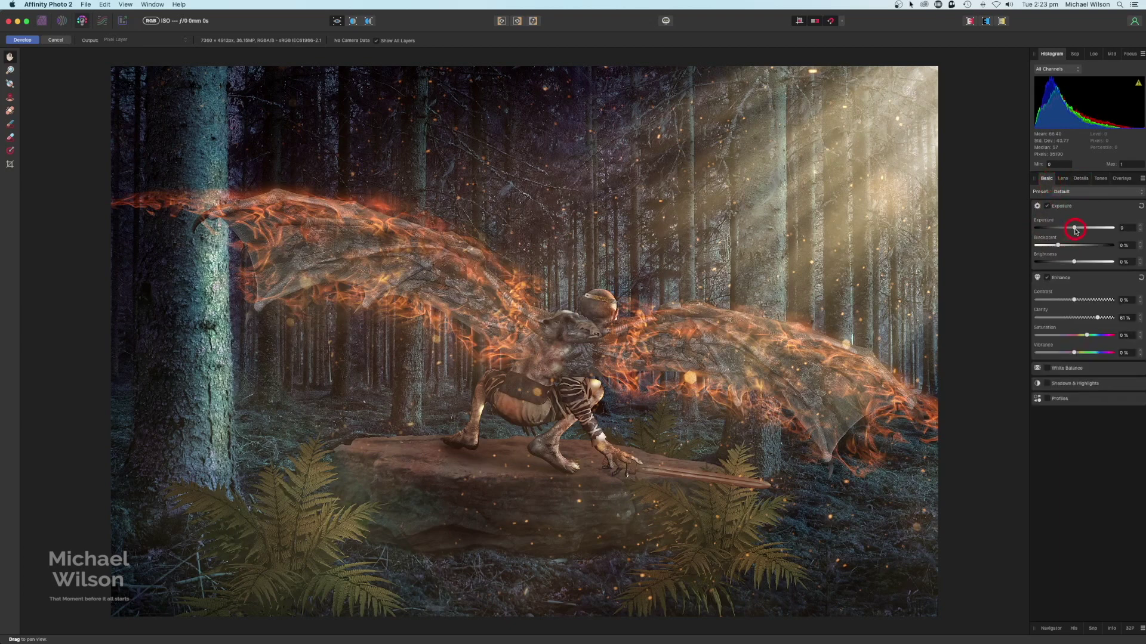
left_click_drag(1074, 230, 1069, 231)
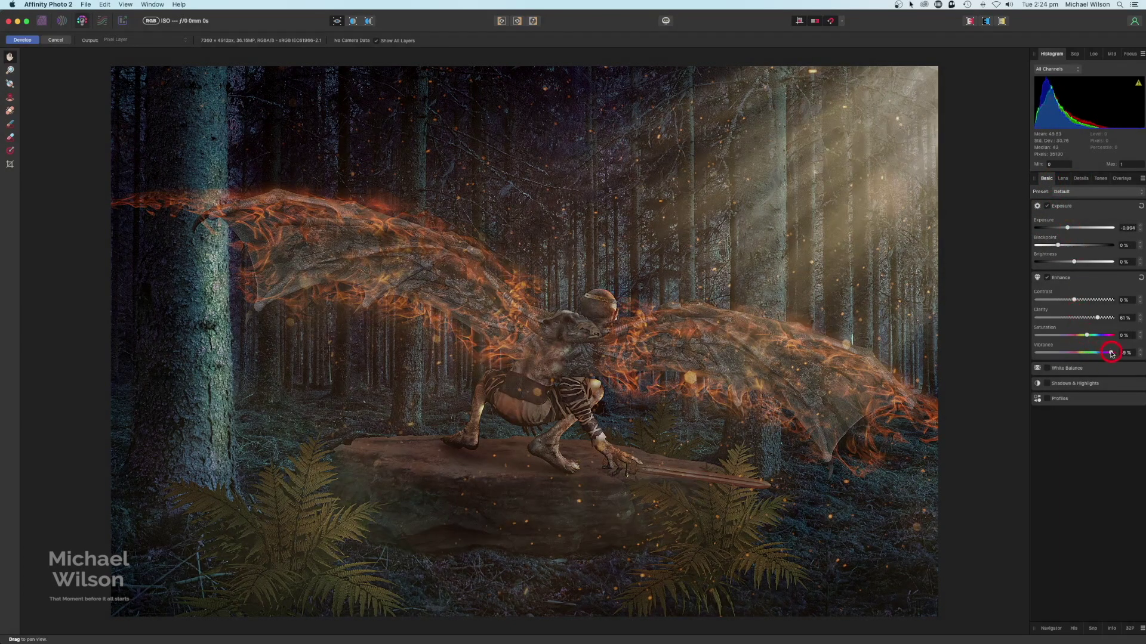
left_click(26, 42)
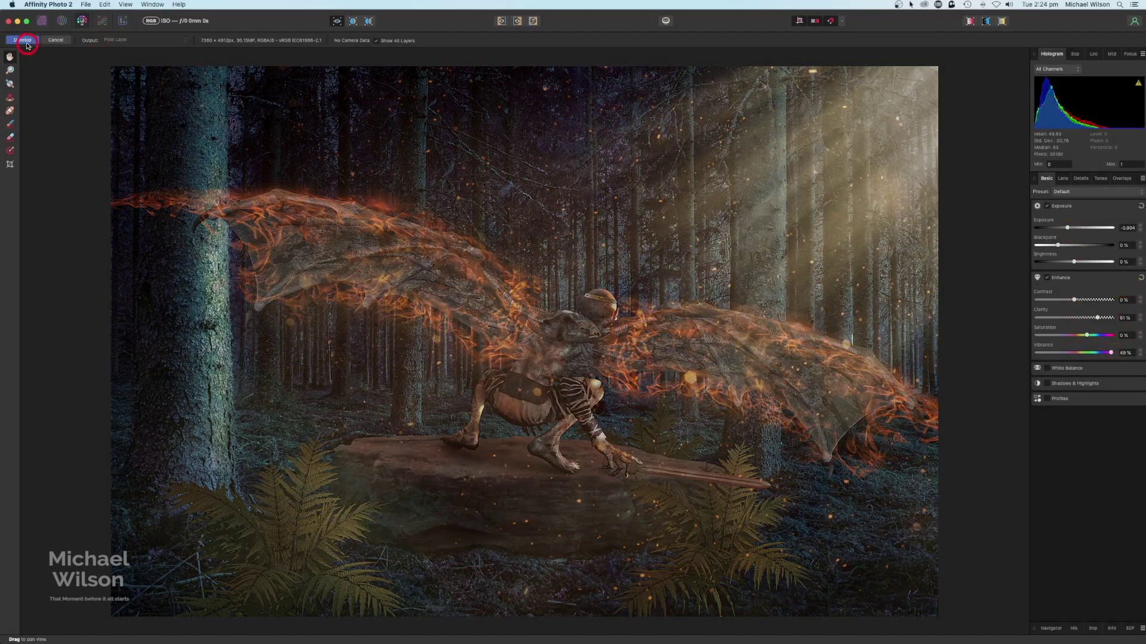